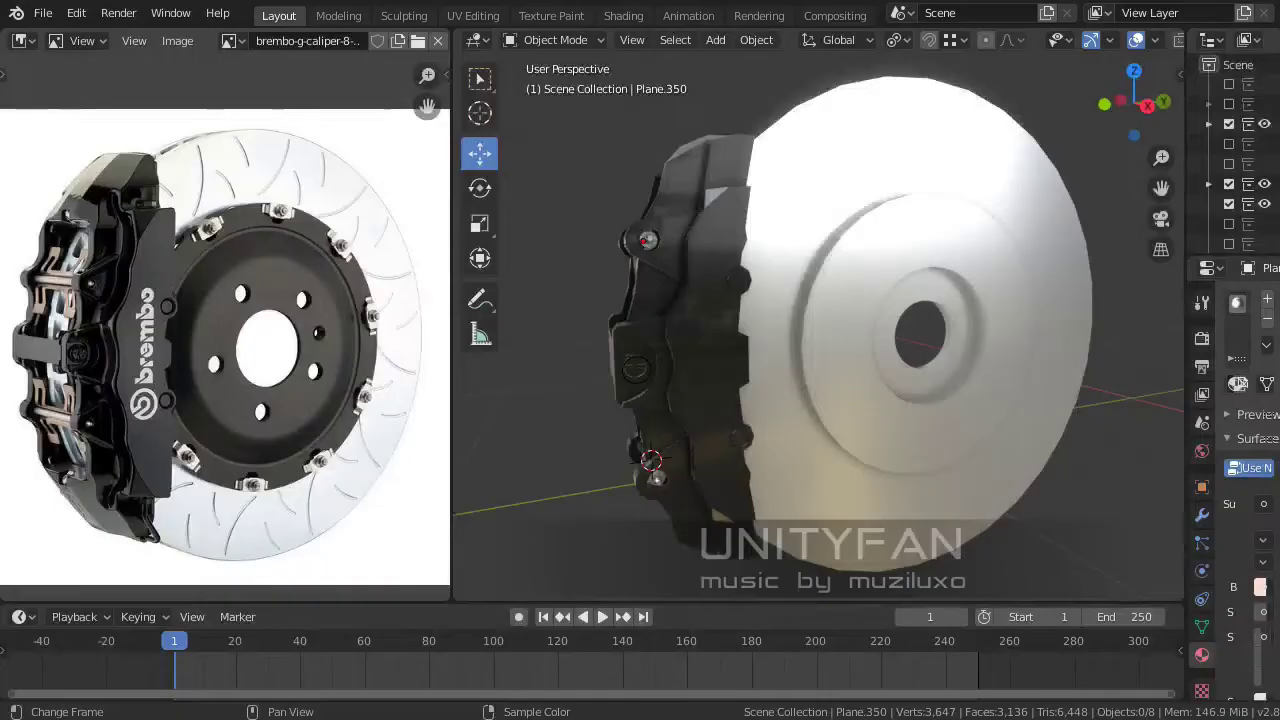
- Search Google Images for 'brembo logo' and preview the transparent toppng result
{"action": "scroll", "coordinate": [226, 330], "scroll_direction": "up", "scroll_amount": 2}
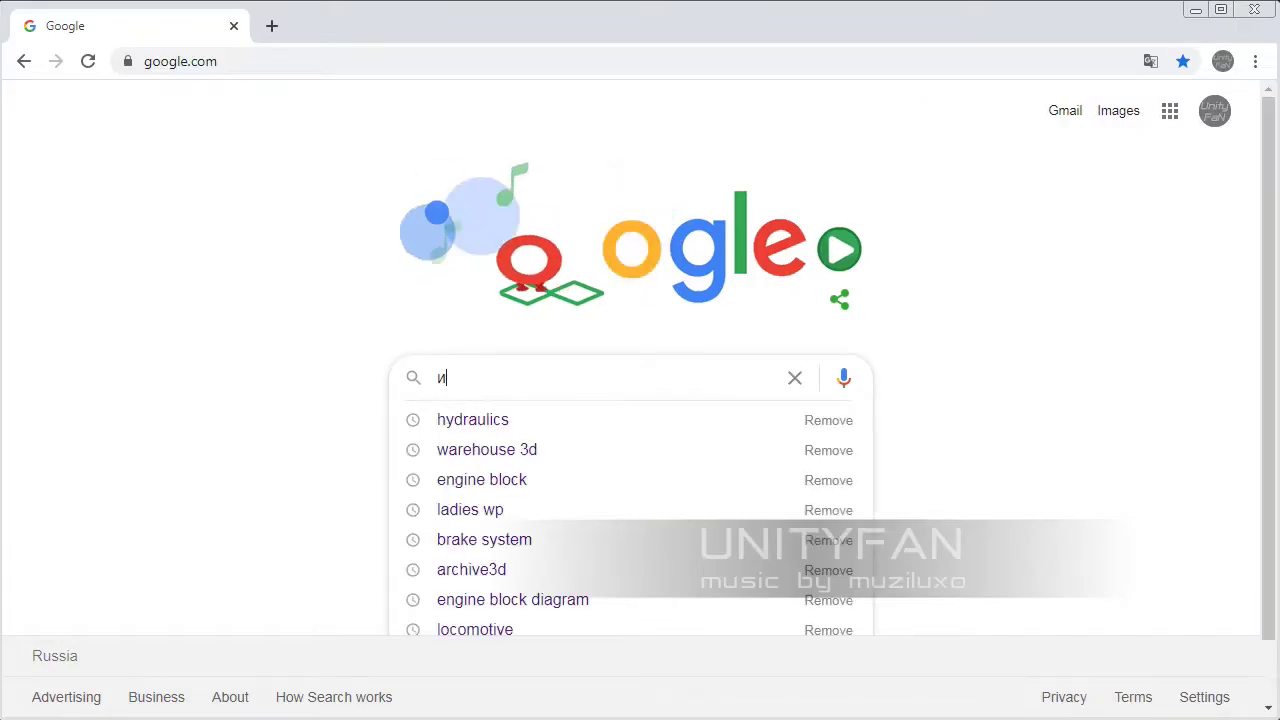
{"action": "key", "text": "Return"}
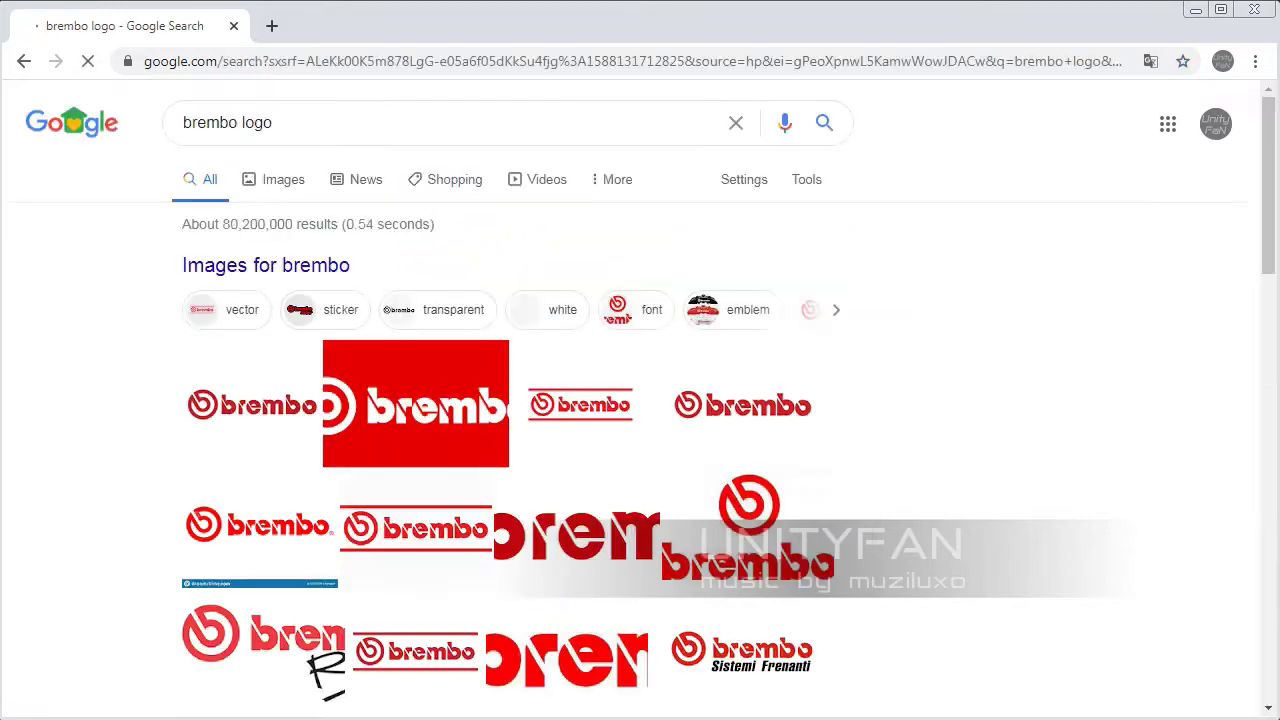
{"action": "left_click", "coordinate": [282, 177]}
{"action": "scroll", "coordinate": [640, 400], "scroll_direction": "down", "scroll_amount": 2}
{"action": "scroll", "coordinate": [640, 400], "scroll_direction": "down", "scroll_amount": 2}
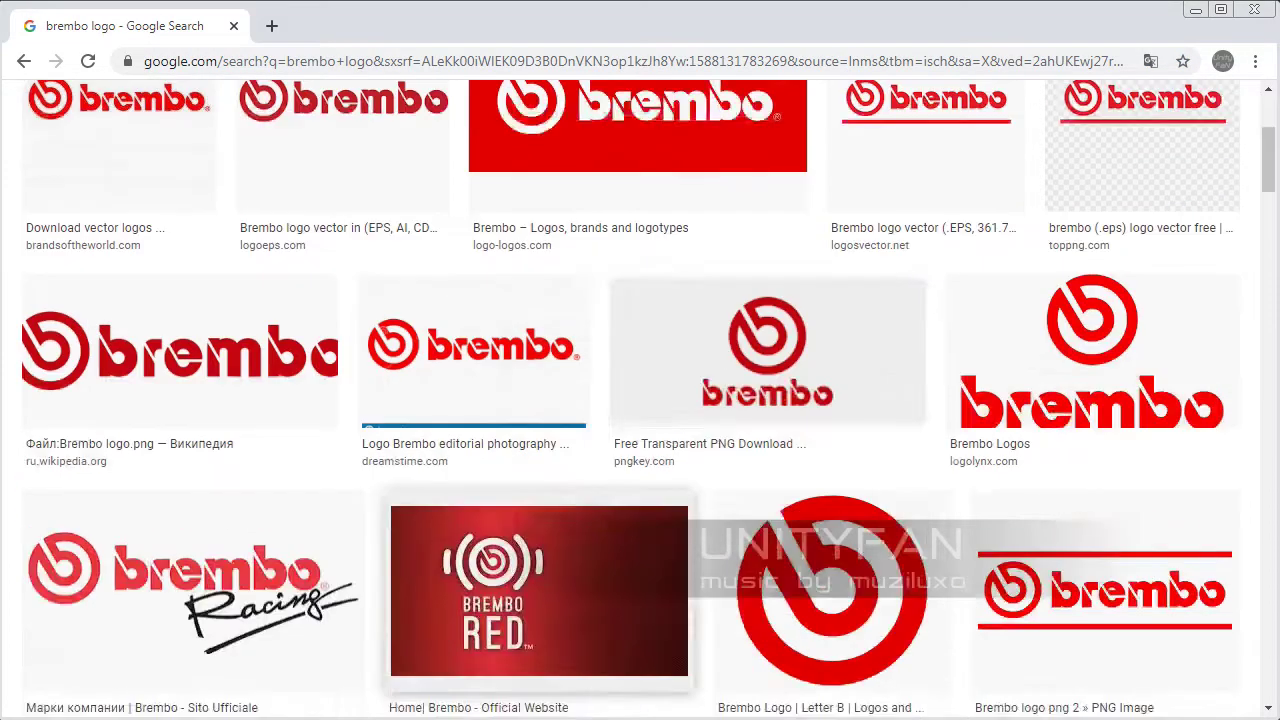
{"action": "scroll", "coordinate": [640, 400], "scroll_direction": "up", "scroll_amount": 3}
{"action": "left_click", "coordinate": [1142, 398]}
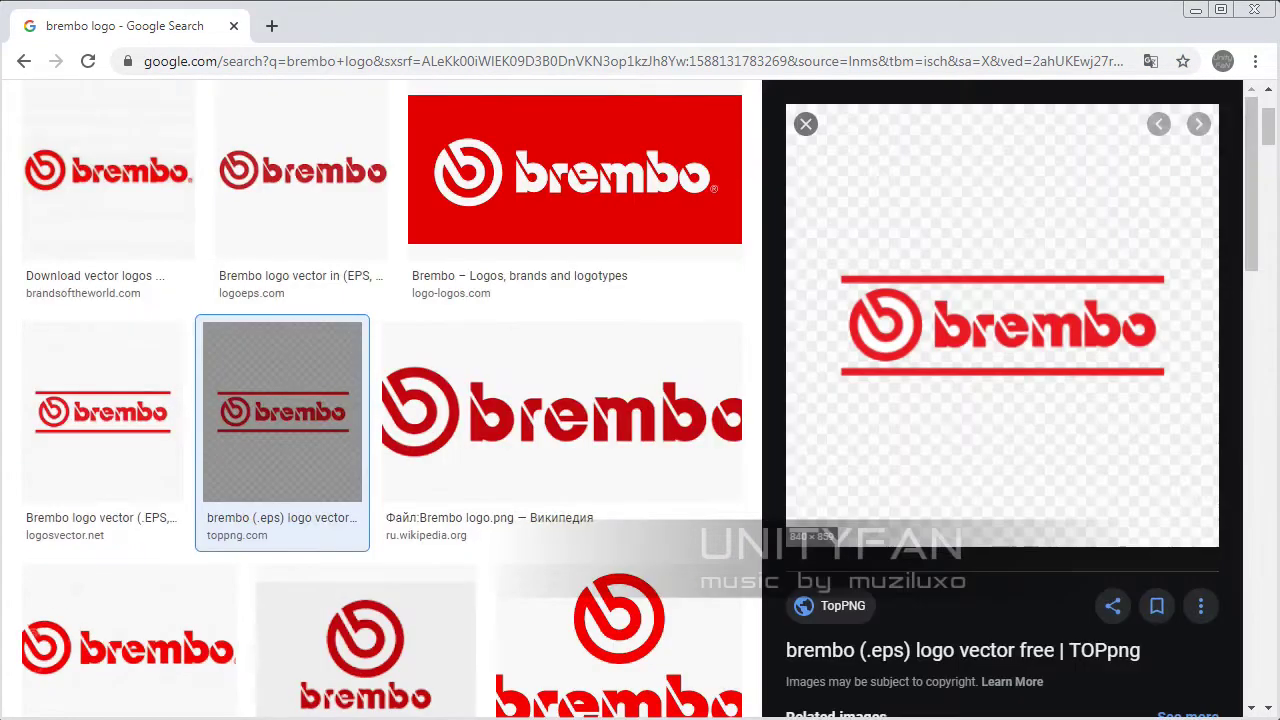
- Save the logo image as a PNG into the refs folder
{"action": "right_click", "coordinate": [920, 378]}
{"action": "left_click", "coordinate": [1029, 583]}
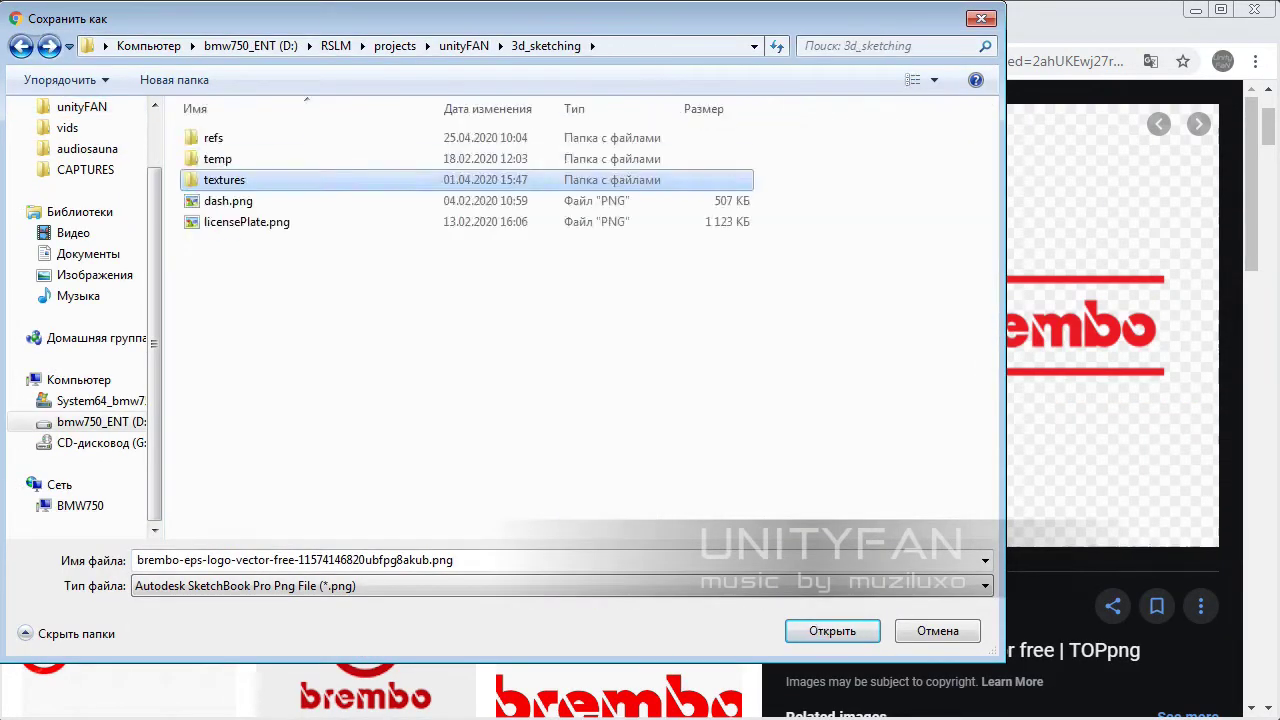
{"action": "double_click", "coordinate": [213, 137]}
{"action": "left_click", "coordinate": [832, 631]}
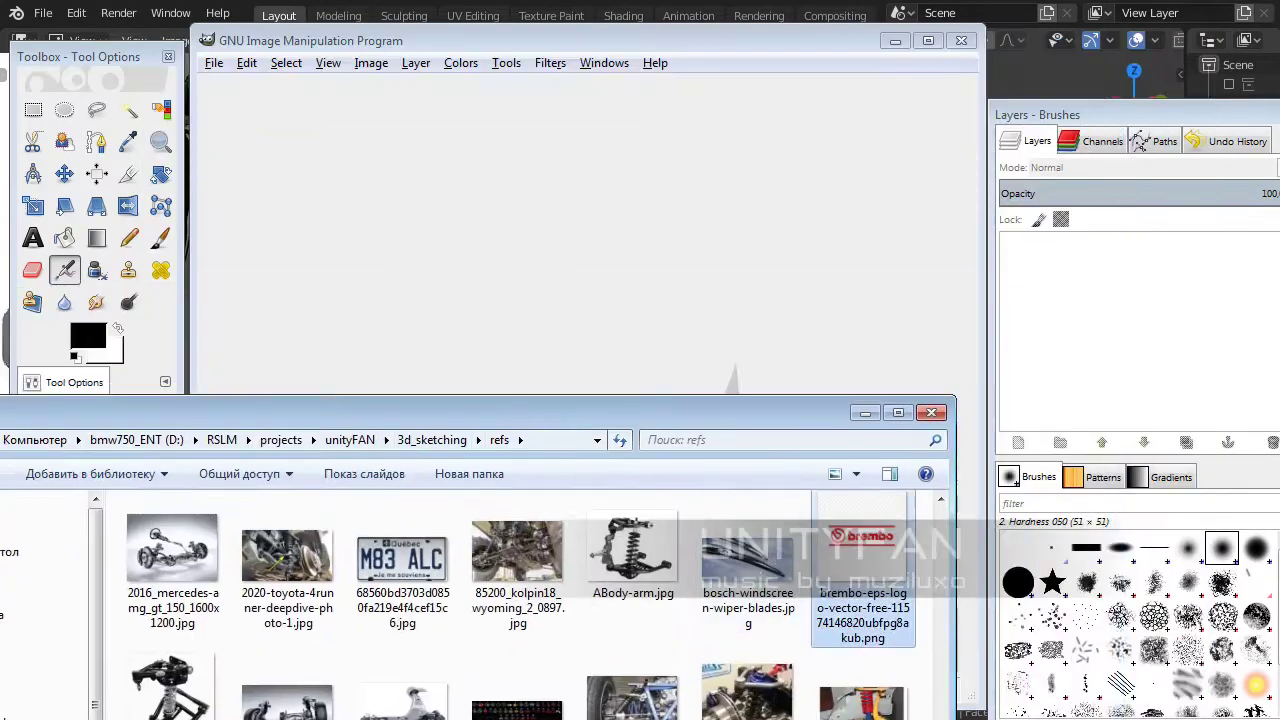
- Load the Brembo logo PNG into GIMP and set Canvas Size height to 840 for an 840×840 canvas
{"action": "left_click_drag", "start_coordinate": [733, 378], "coordinate": [733, 295]}
{"action": "left_click", "coordinate": [371, 62]}
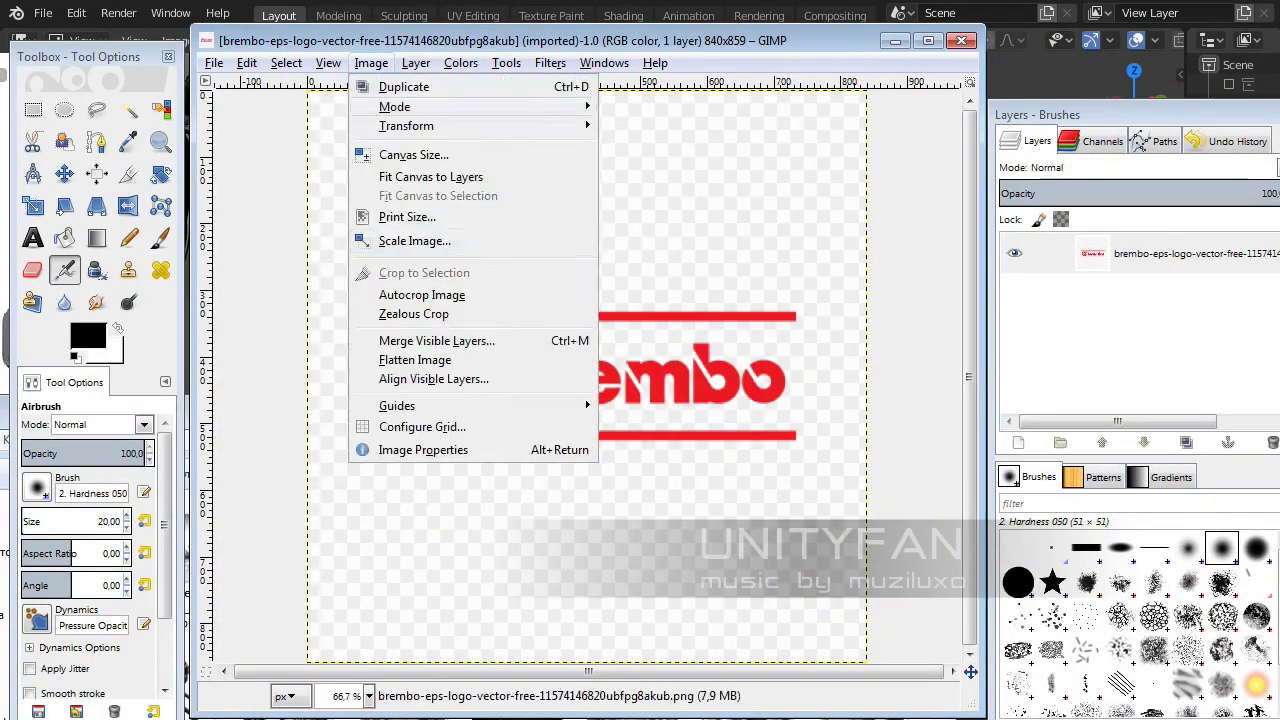
{"action": "left_click", "coordinate": [413, 155]}
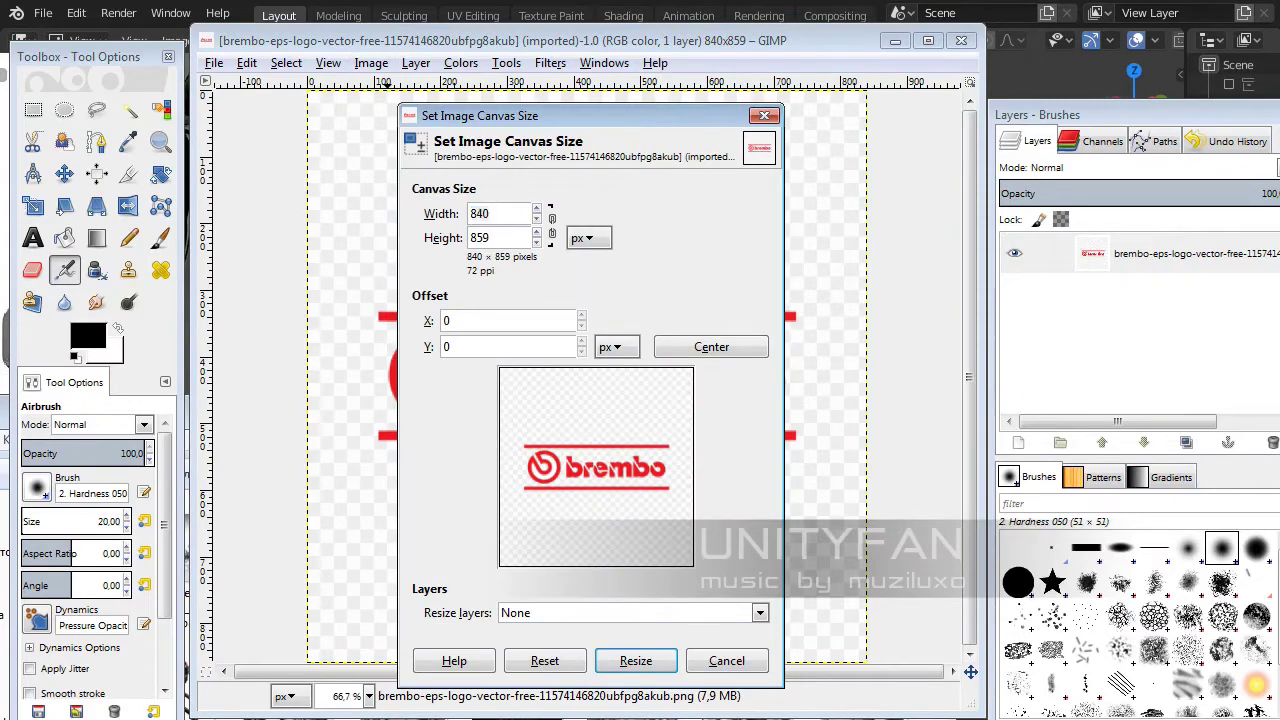
{"action": "key", "text": "Return"}
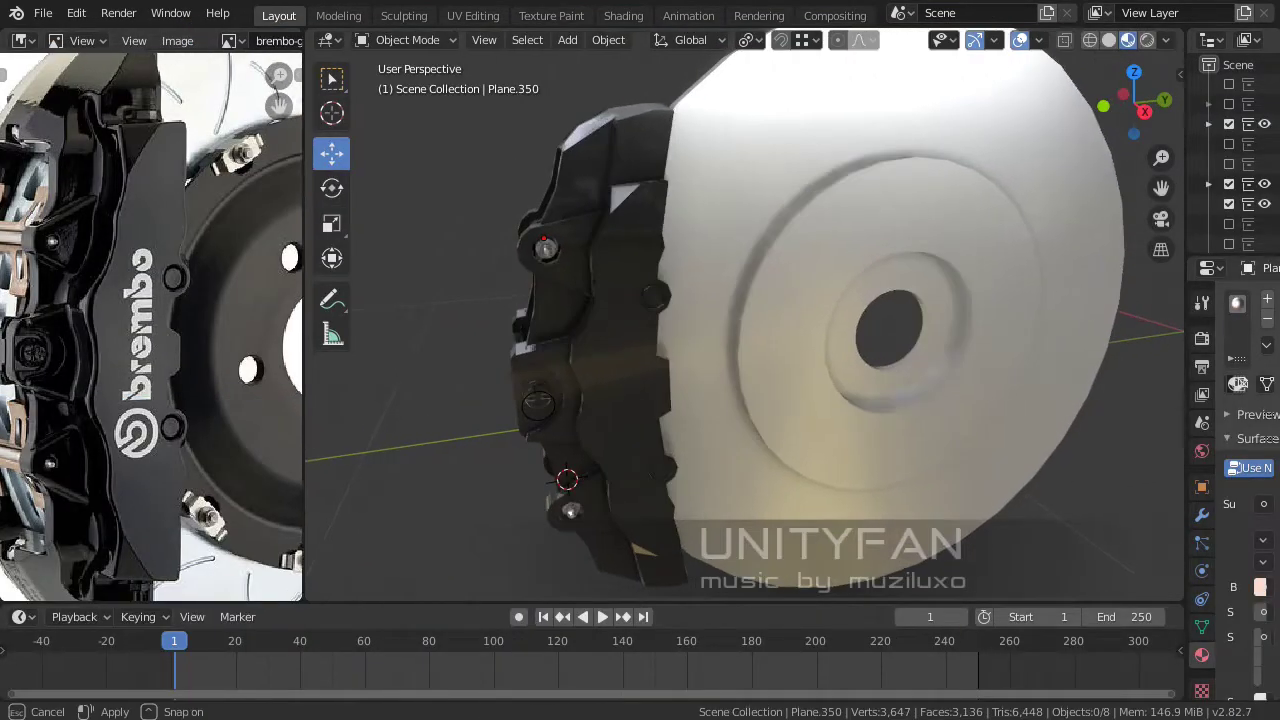
- Add a plane and give it a new material
{"action": "scroll", "coordinate": [744, 320], "scroll_direction": "down", "scroll_amount": 5}
{"action": "key", "text": "shift+a"}
{"action": "left_click", "coordinate": [820, 331]}
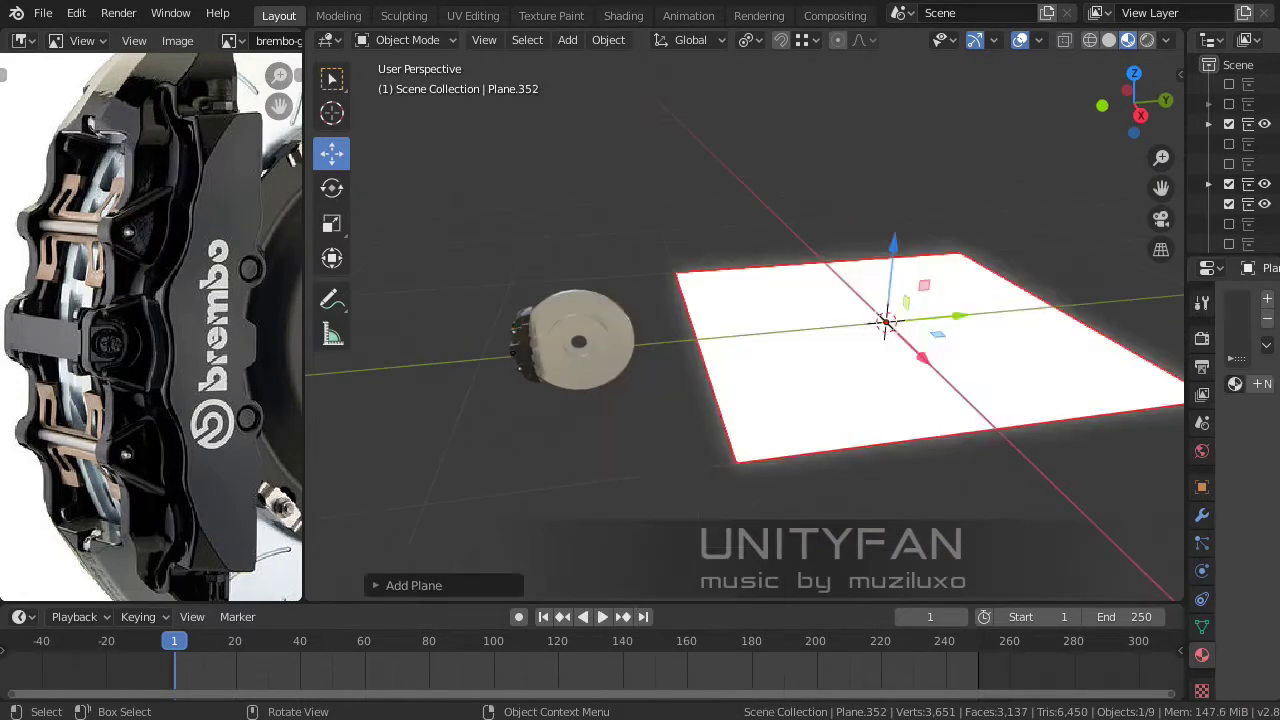
{"action": "scroll", "coordinate": [744, 320], "scroll_direction": "up", "scroll_amount": 3}
{"action": "left_click_drag", "start_coordinate": [1186, 450], "coordinate": [988, 450]}
{"action": "left_click", "coordinate": [1040, 384]}
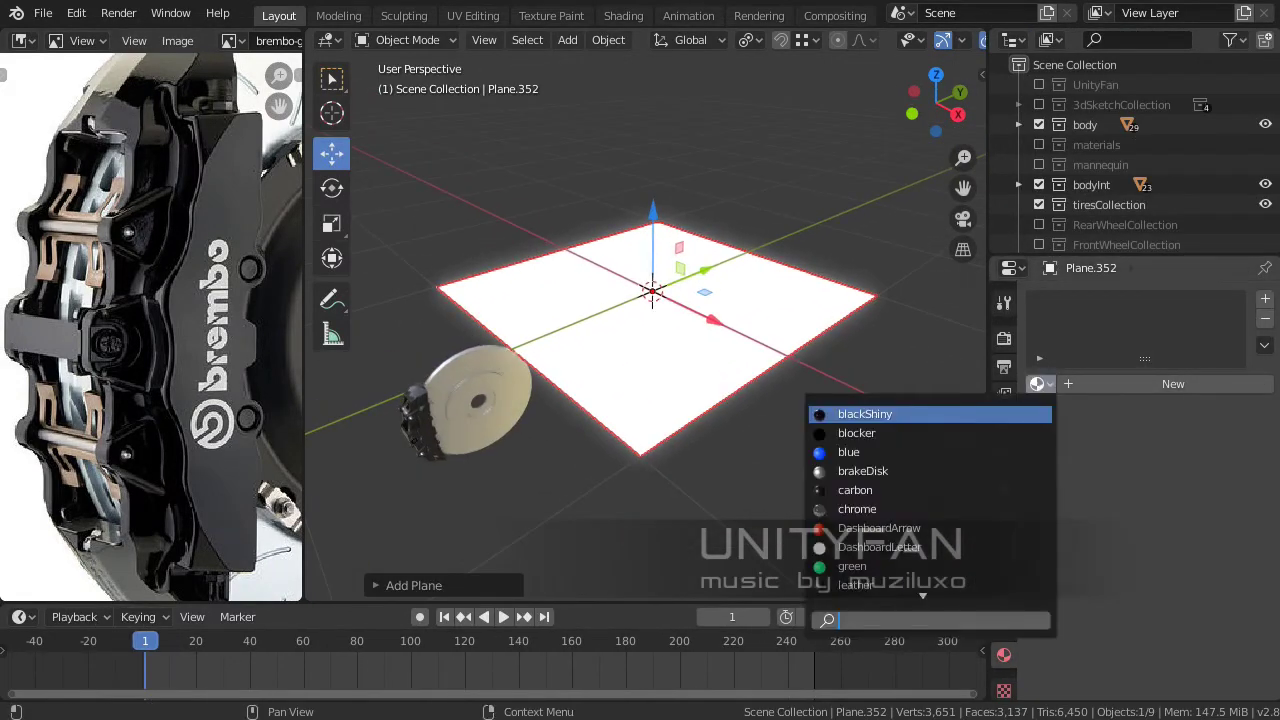
{"action": "left_click", "coordinate": [1173, 384]}
- Feed the plane's Base Color from an Image Texture loaded with the Brembo logo PNG from refs
{"action": "left_click", "coordinate": [1183, 546]}
{"action": "left_click", "coordinate": [1200, 500]}
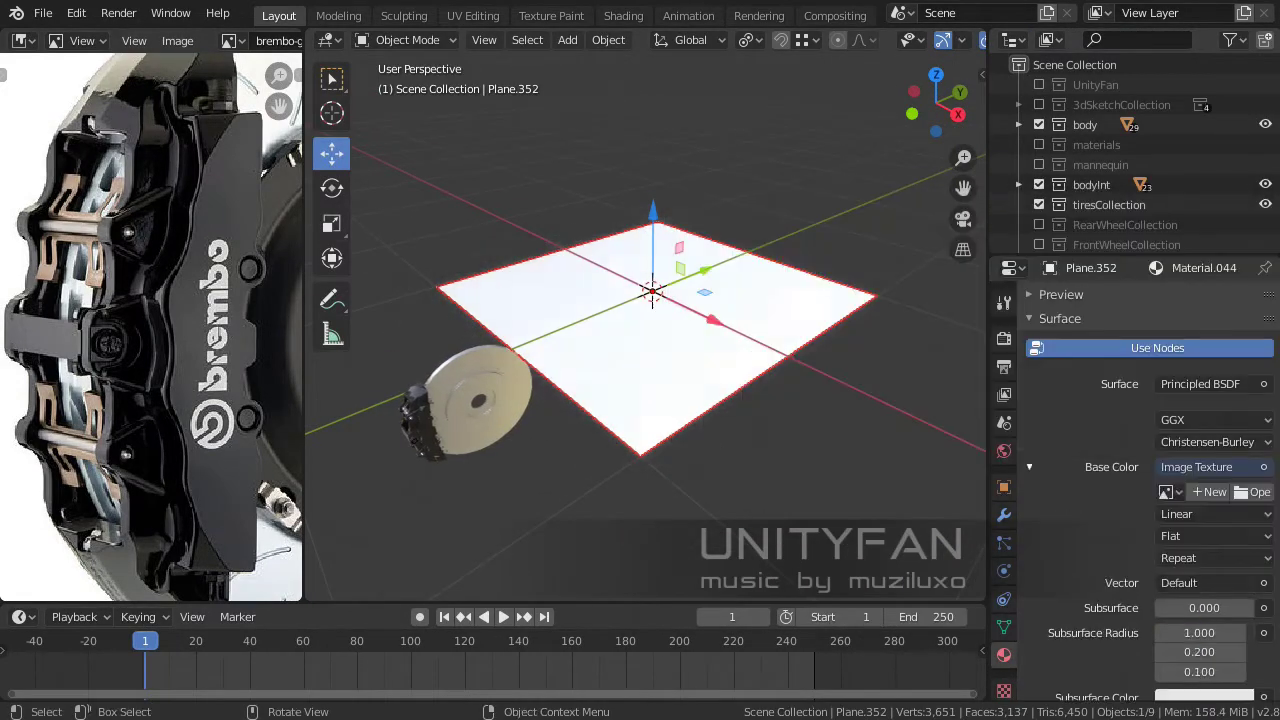
{"action": "left_click", "coordinate": [1255, 491]}
{"action": "double_click", "coordinate": [457, 212]}
{"action": "scroll", "coordinate": [770, 400], "scroll_direction": "down", "scroll_amount": 3}
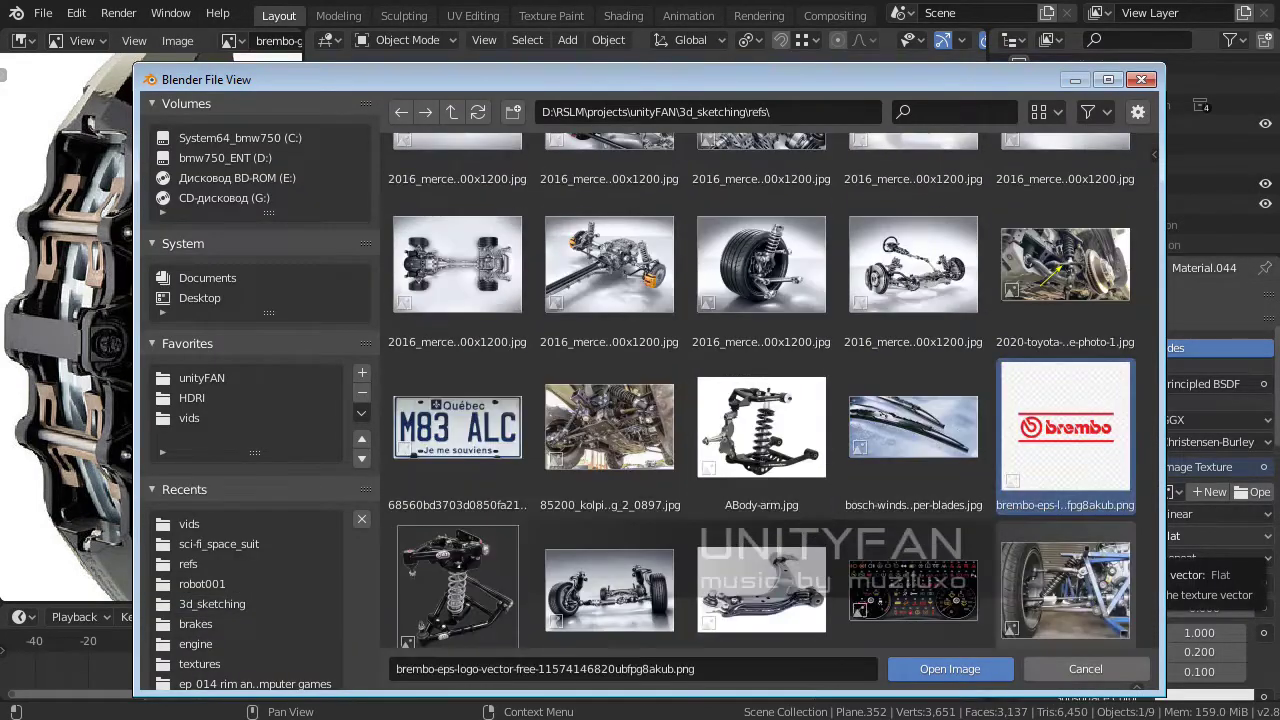
{"action": "double_click", "coordinate": [1043, 405]}
{"action": "middle_click_drag", "start_coordinate": [690, 300], "coordinate": [700, 330]}
{"action": "scroll", "coordinate": [700, 330], "scroll_direction": "up", "scroll_amount": 2}
{"action": "scroll", "coordinate": [700, 330], "scroll_direction": "up", "scroll_amount": 2}
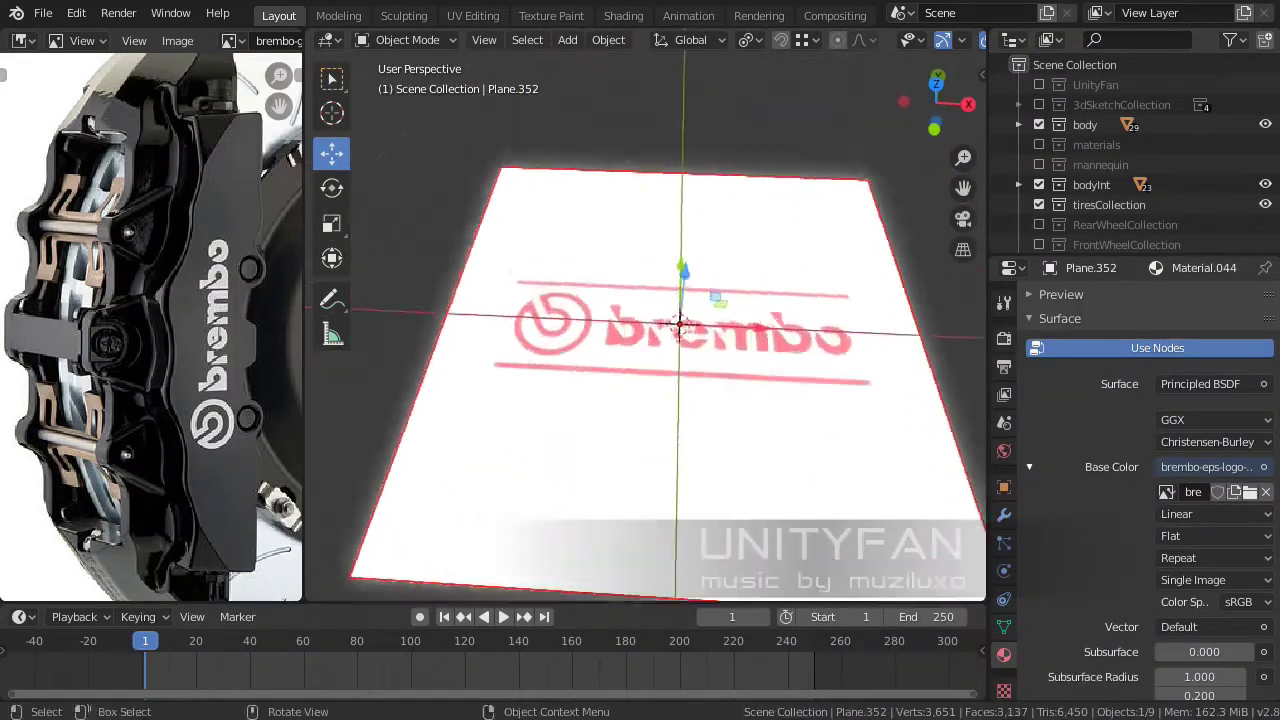
{"action": "scroll", "coordinate": [700, 330], "scroll_direction": "up", "scroll_amount": 2}
{"action": "scroll", "coordinate": [703, 330], "scroll_direction": "up", "scroll_amount": 2}
{"action": "scroll", "coordinate": [703, 330], "scroll_direction": "down", "scroll_amount": 5}
{"action": "left_click_drag", "start_coordinate": [690, 370], "coordinate": [706, 370]}
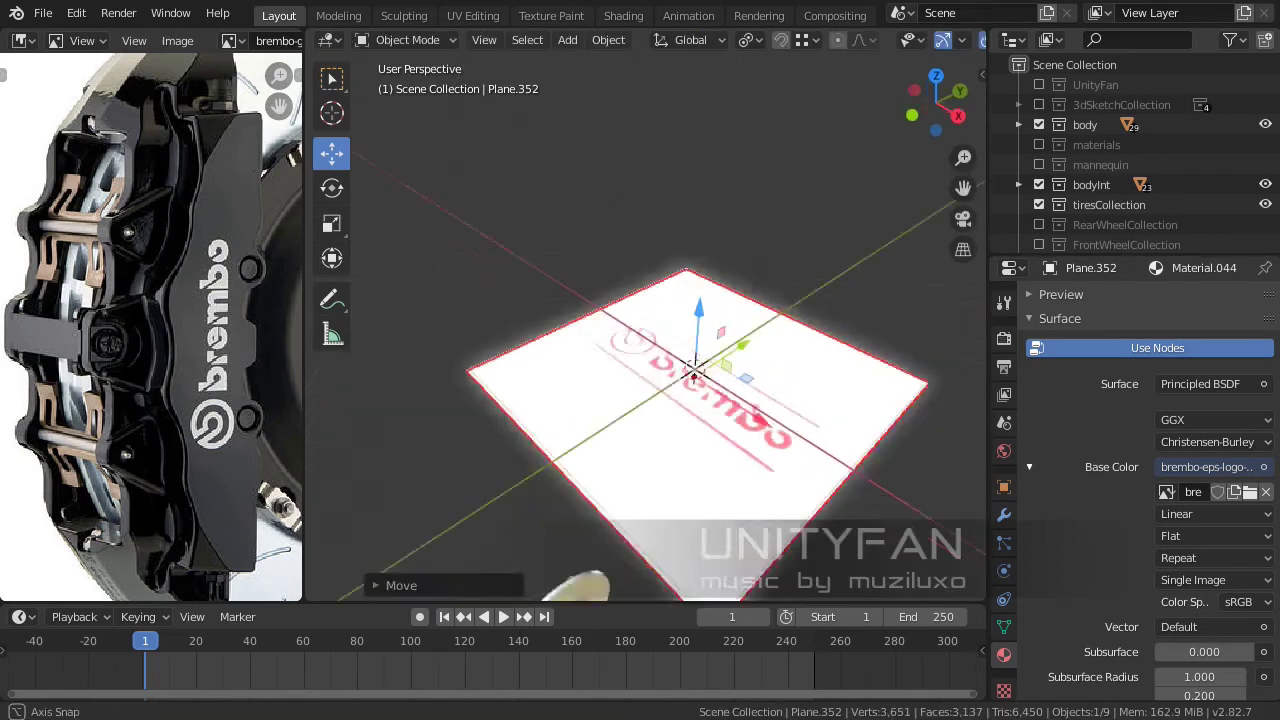
{"action": "scroll", "coordinate": [706, 370], "scroll_direction": "up", "scroll_amount": 2}
- Lower the logo material's alpha and set its Blend Mode to Alpha Blend
{"action": "left_click", "coordinate": [1004, 338]}
{"action": "mouse_move", "coordinate": [700, 380]}
{"action": "middle_mouse_down"}
{"action": "mouse_move", "coordinate": [710, 370]}
{"action": "mouse_move", "coordinate": [690, 360]}
{"action": "middle_mouse_up"}
{"action": "left_click", "coordinate": [1004, 655]}
{"action": "scroll", "coordinate": [1150, 450], "scroll_direction": "down", "scroll_amount": 8}
{"action": "type", "text": ".1"}
{"action": "key", "text": "Return"}
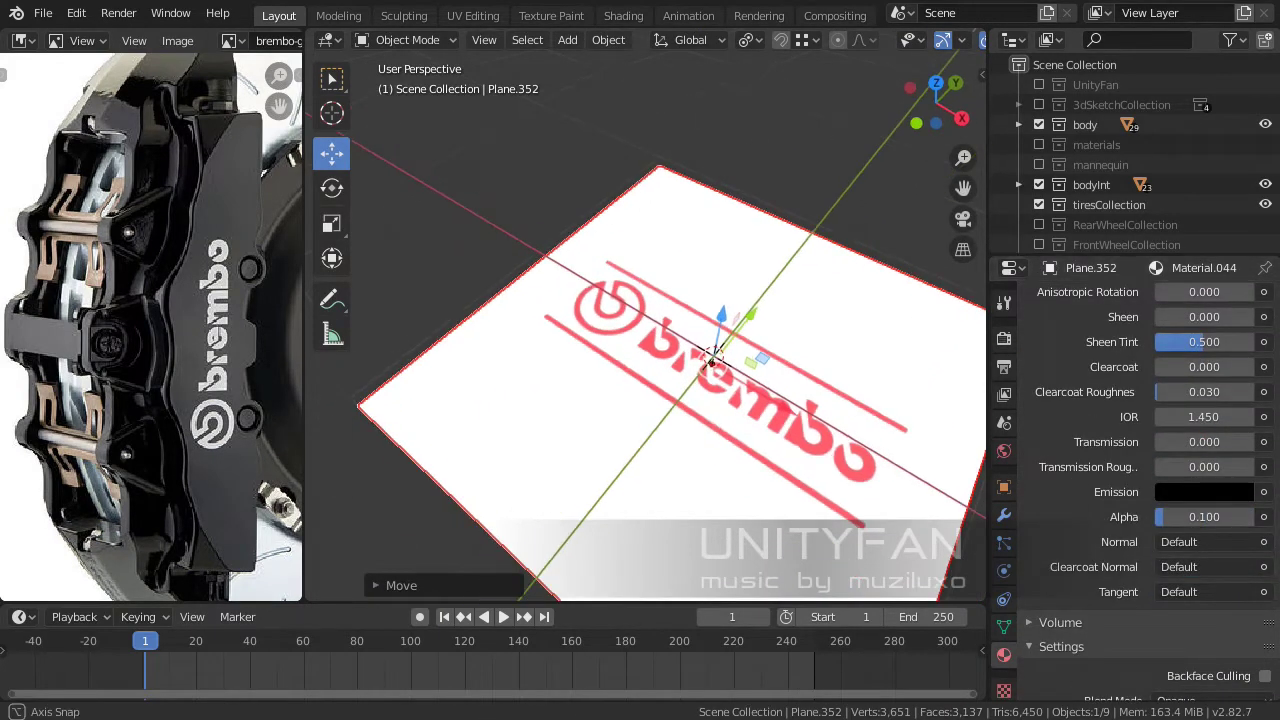
{"action": "type", "text": "5"}
{"action": "key", "text": "Return"}
{"action": "scroll", "coordinate": [1150, 450], "scroll_direction": "down", "scroll_amount": 4}
{"action": "left_click", "coordinate": [1212, 540]}
{"action": "left_click", "coordinate": [1182, 630]}
- Drop the material alpha to 0.1 and switch to top view to add a circle
{"action": "mouse_move", "coordinate": [650, 420]}
{"action": "middle_mouse_down"}
{"action": "mouse_move", "coordinate": [600, 380]}
{"action": "mouse_move", "coordinate": [650, 385]}
{"action": "mouse_move", "coordinate": [640, 330]}
{"action": "middle_mouse_up"}
{"action": "scroll", "coordinate": [1150, 450], "scroll_direction": "up", "scroll_amount": 3}
{"action": "scroll", "coordinate": [1150, 450], "scroll_direction": "up", "scroll_amount": 3}
{"action": "double_click", "coordinate": [1204, 557]}
{"action": "type", "text": "0.1"}
{"action": "key", "text": "Return"}
{"action": "key", "text": "KP_7"}
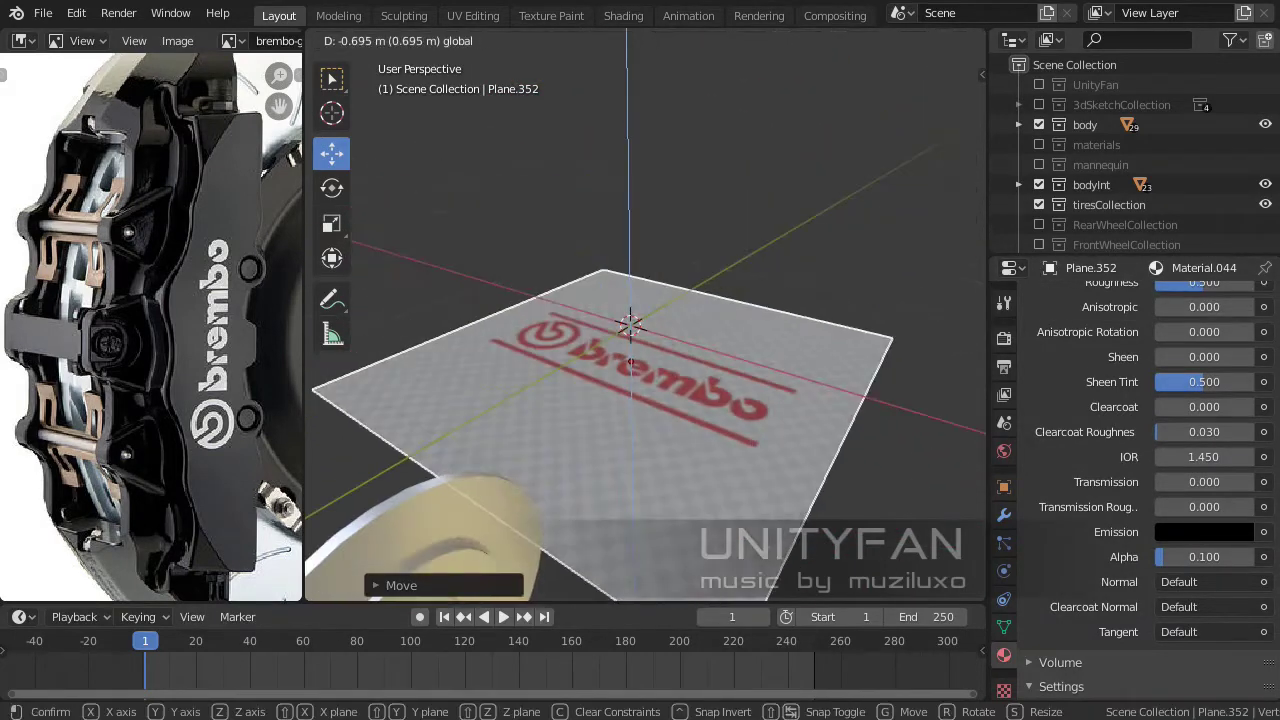
{"action": "key", "text": "shift+a"}
- Add a circle mesh over the logo and scale it down to roughly the logo's size
{"action": "left_click", "coordinate": [690, 372]}
{"action": "scroll", "coordinate": [616, 330], "scroll_direction": "down", "scroll_amount": 3}
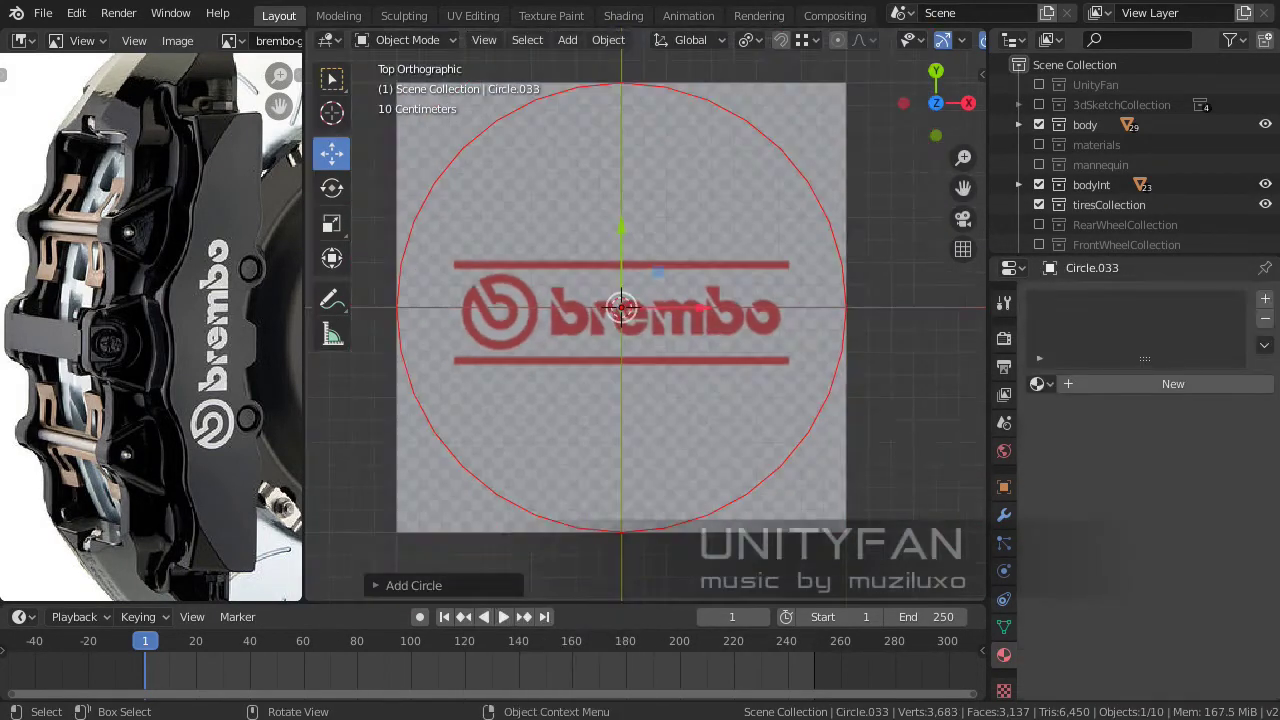
{"action": "scroll", "coordinate": [616, 330], "scroll_direction": "up", "scroll_amount": 2}
{"action": "left_click", "coordinate": [414, 585]}
{"action": "left_click", "coordinate": [414, 585]}
{"action": "key", "text": "s"}
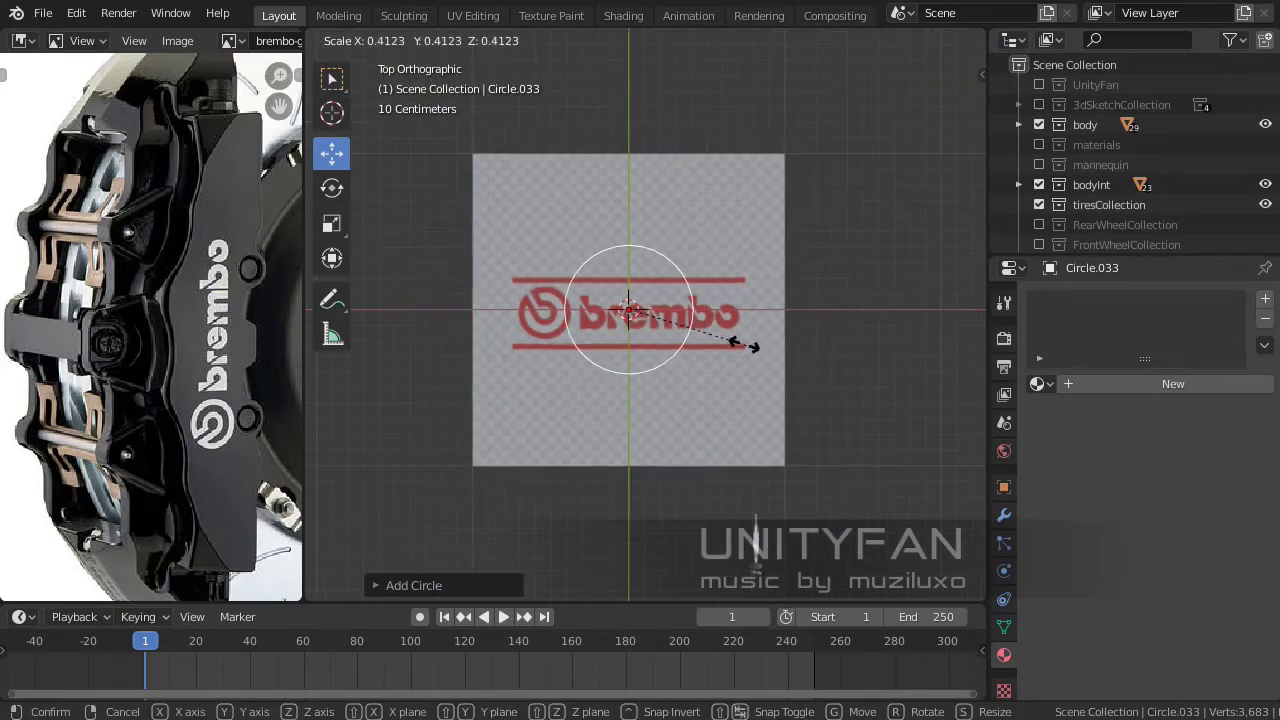
{"action": "left_click", "coordinate": [737, 343]}
{"action": "scroll", "coordinate": [640, 310], "scroll_direction": "up", "scroll_amount": 4}
{"action": "scroll", "coordinate": [640, 310], "scroll_direction": "up", "scroll_amount": 3}
- Move the circle so it sits around the round 'b' emblem
{"action": "key", "text": "g"}
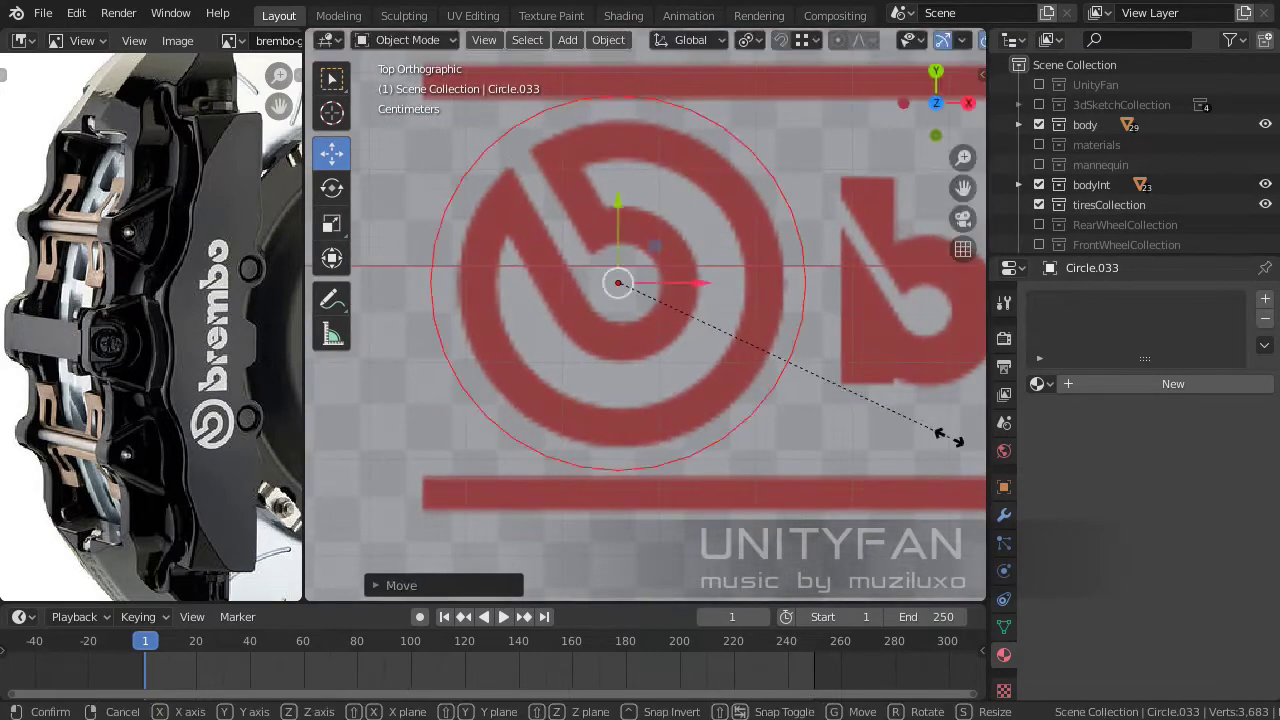
{"action": "scroll", "coordinate": [659, 245], "scroll_direction": "up", "scroll_amount": 2}
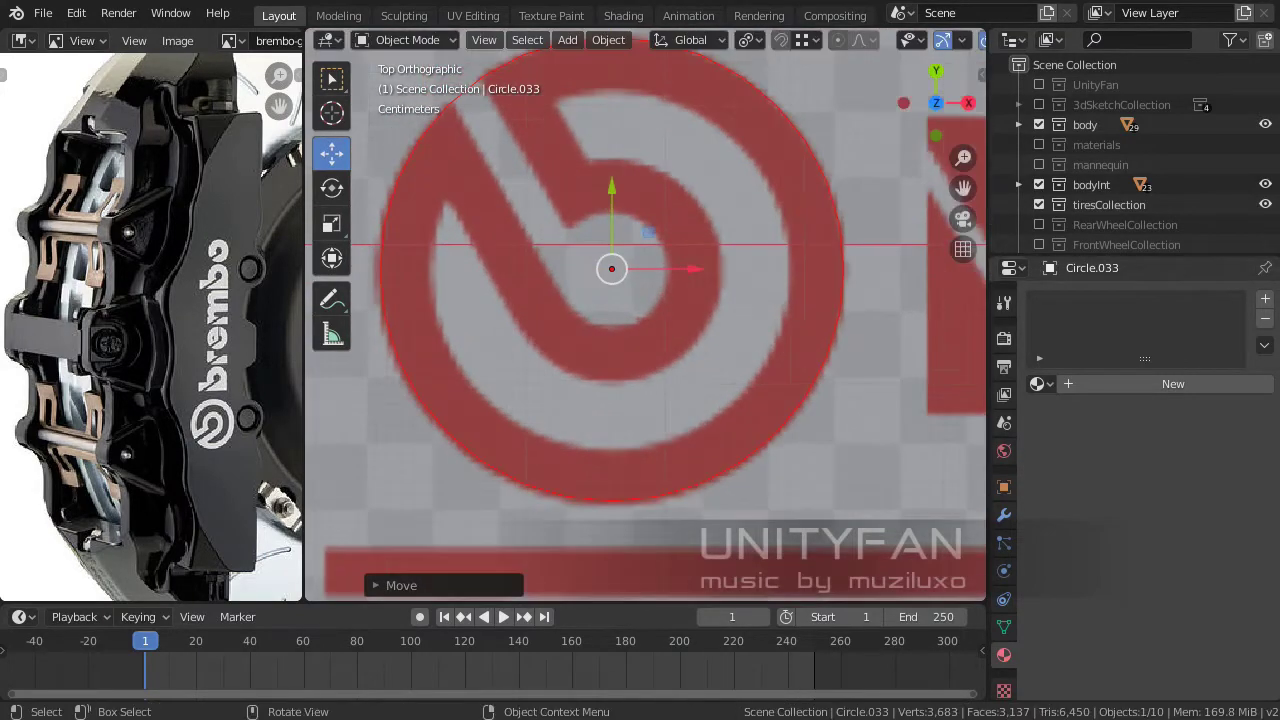
{"action": "left_click", "coordinate": [776, 430]}
{"action": "scroll", "coordinate": [776, 430], "scroll_direction": "down", "scroll_amount": 4}
{"action": "mouse_move", "coordinate": [776, 430]}
{"action": "middle_mouse_down"}
{"action": "mouse_move", "coordinate": [828, 223]}
{"action": "mouse_move", "coordinate": [903, 193]}
{"action": "middle_mouse_up"}
- In top view, inset the circle's face in Edit Mode to form a ring of faces
{"action": "key", "text": "Tab"}
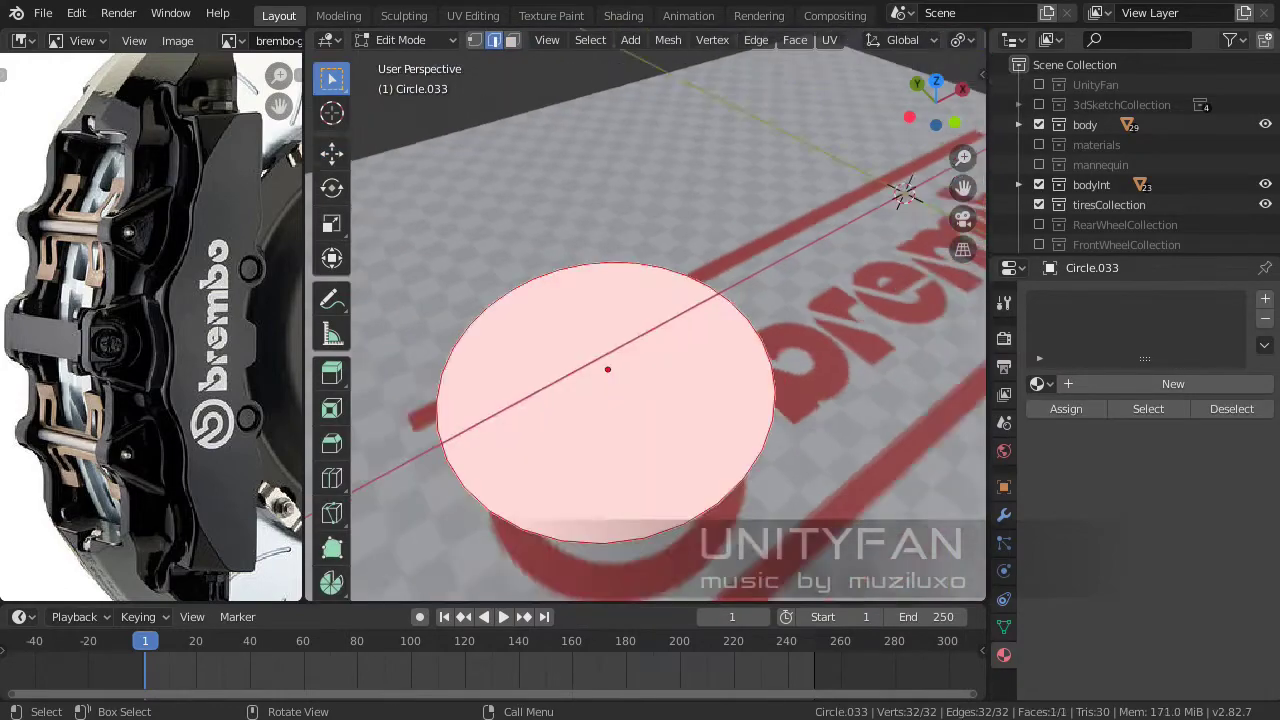
{"action": "key", "text": "Tab"}
{"action": "scroll", "coordinate": [903, 193], "scroll_direction": "down", "scroll_amount": 4}
{"action": "left_click", "coordinate": [688, 303]}
{"action": "left_click", "coordinate": [641, 322]}
{"action": "key", "text": "KP_7"}
{"action": "key", "text": "Tab"}
{"action": "key", "text": "KP_Decimal"}
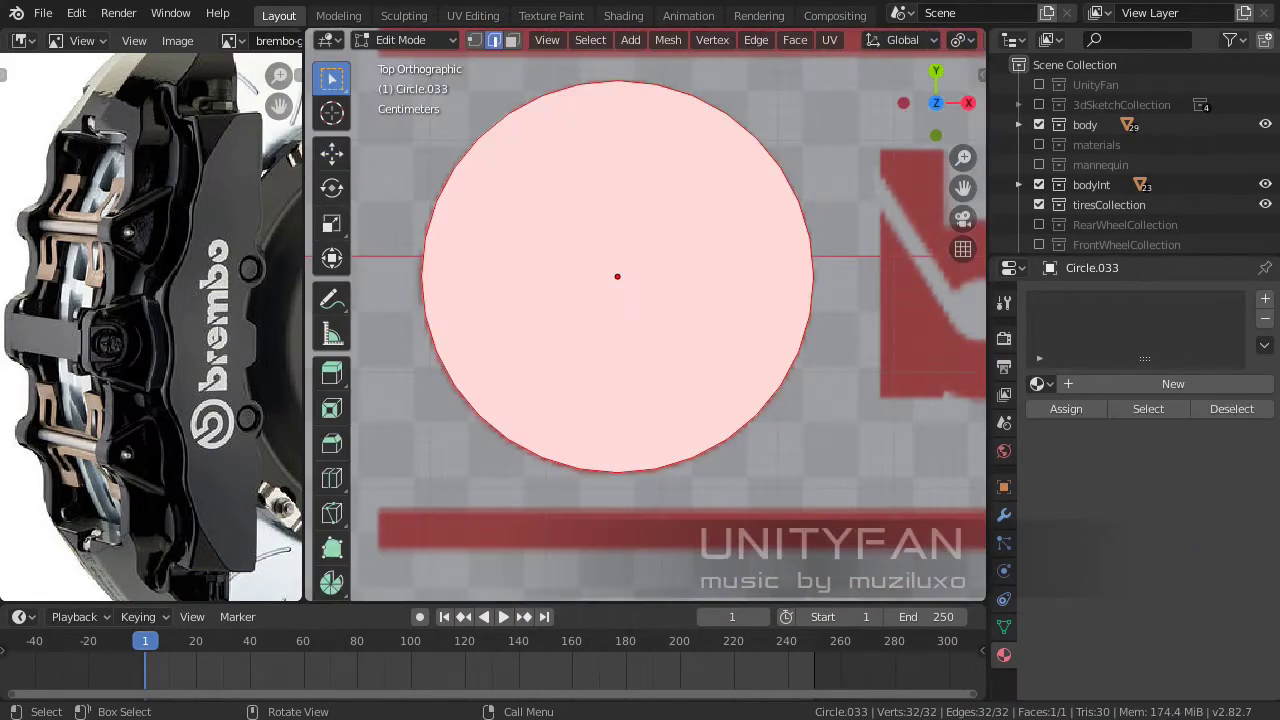
{"action": "key", "text": "i"}
{"action": "left_click", "coordinate": [829, 286]}
{"action": "scroll", "coordinate": [829, 286], "scroll_direction": "down", "scroll_amount": 4}
{"action": "key", "text": "Tab"}
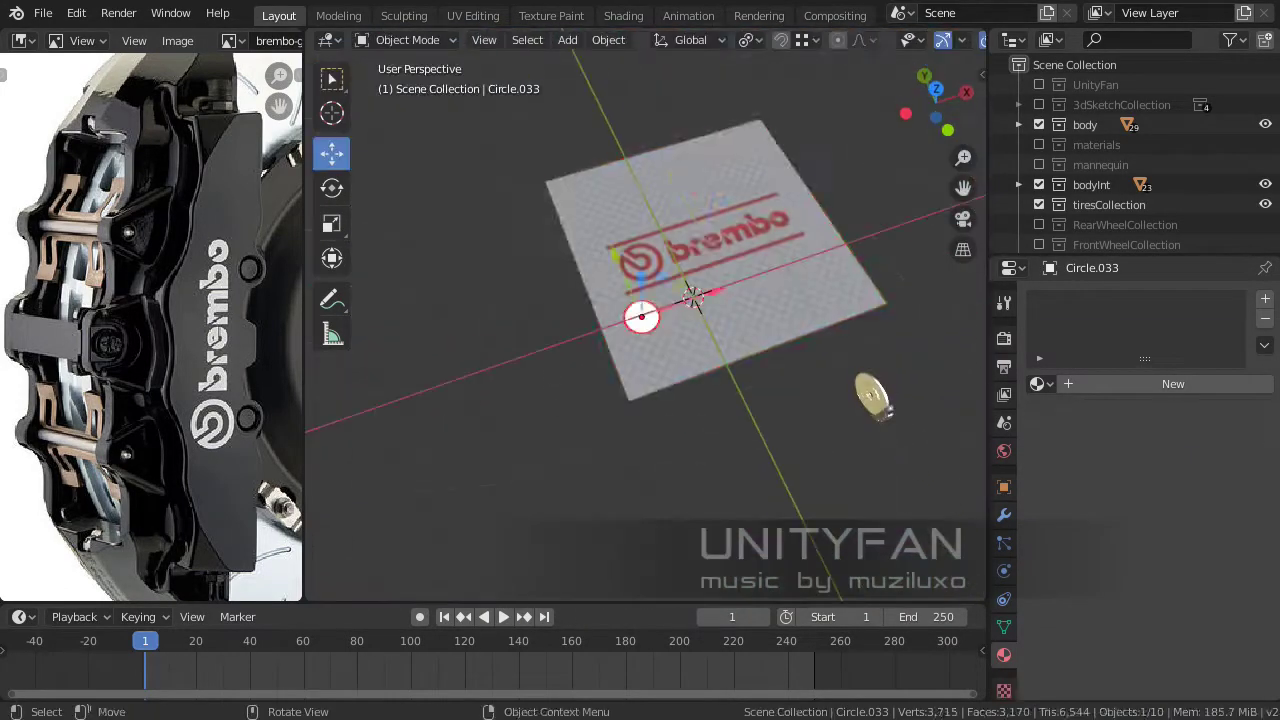
- Reselect the circle and check its fit over the logo from top and orbited views
{"action": "left_click", "coordinate": [712, 253]}
{"action": "scroll", "coordinate": [1140, 480], "scroll_direction": "down", "scroll_amount": 12}
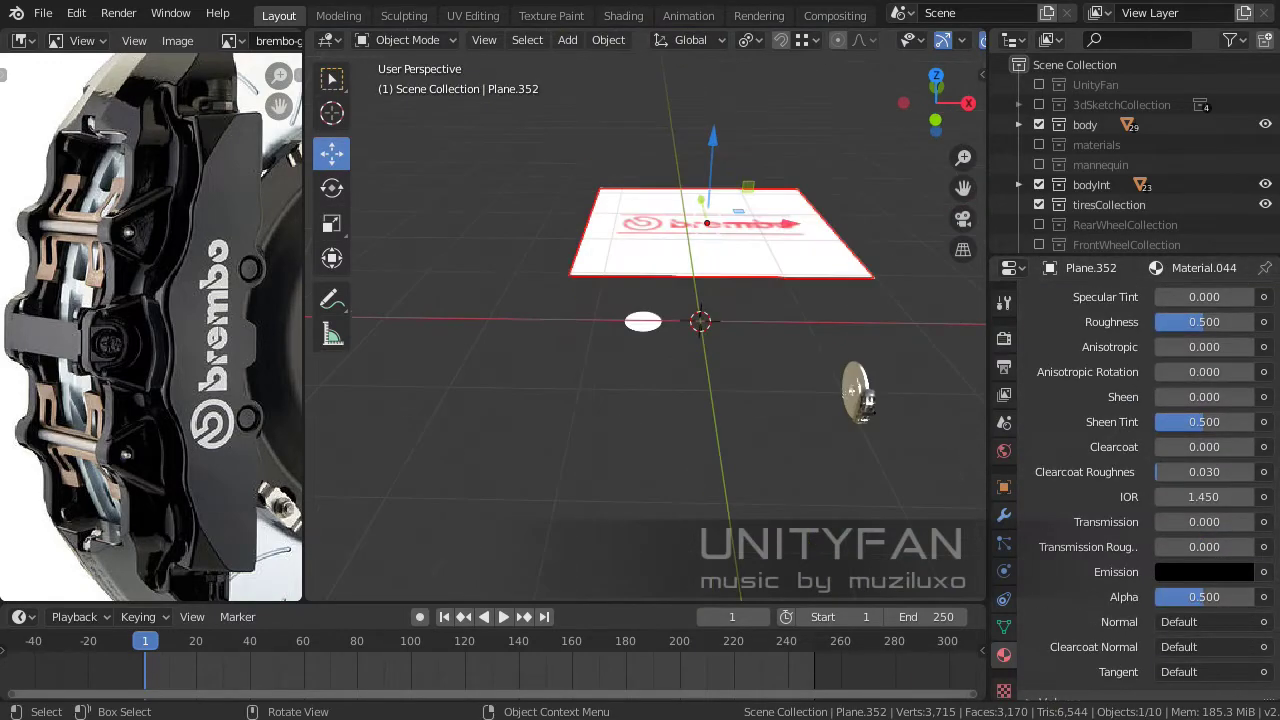
{"action": "left_click", "coordinate": [641, 322]}
{"action": "key", "text": "KP_7"}
{"action": "scroll", "coordinate": [646, 314], "scroll_direction": "up", "scroll_amount": 5}
{"action": "mouse_move", "coordinate": [646, 314]}
{"action": "middle_mouse_down"}
{"action": "mouse_move", "coordinate": [713, 318]}
{"action": "mouse_move", "coordinate": [664, 353]}
{"action": "middle_mouse_up"}
{"action": "scroll", "coordinate": [713, 318], "scroll_direction": "down", "scroll_amount": 4}
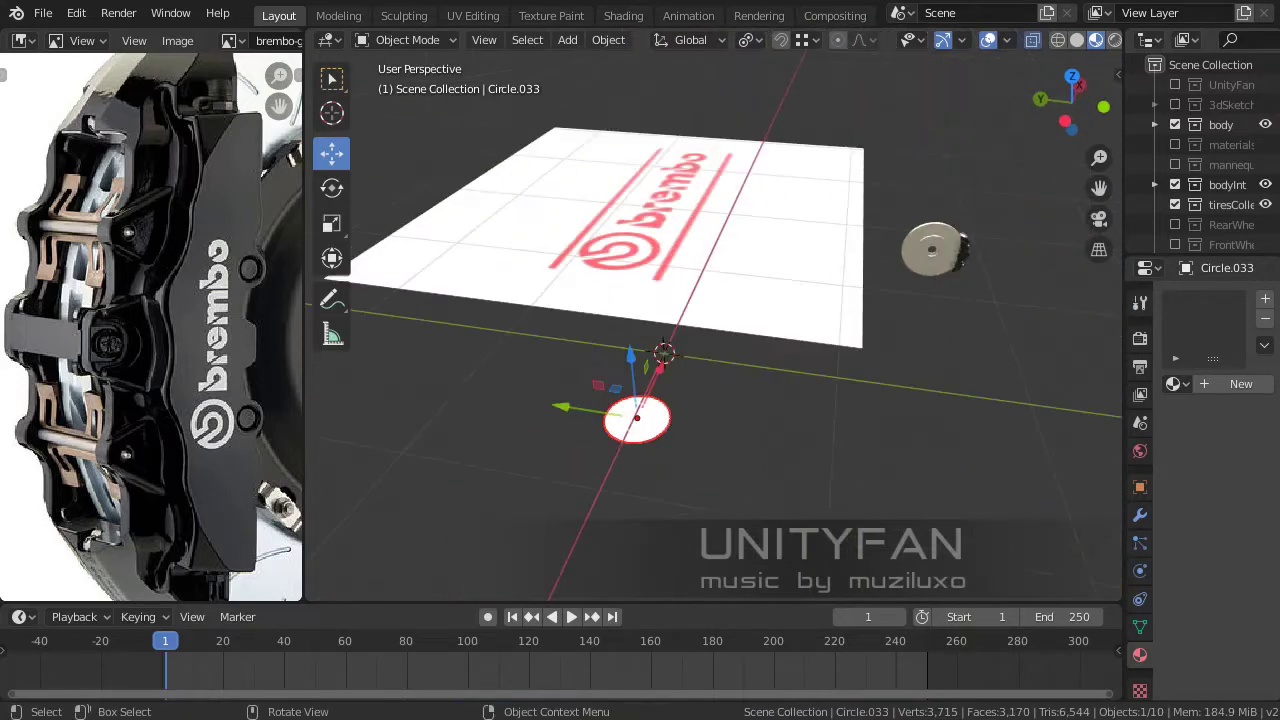
- Set the logo plane material's Blend Mode back to Opaque
{"action": "left_click", "coordinate": [620, 240]}
{"action": "left_click_drag", "start_coordinate": [1124, 450], "coordinate": [1000, 450]}
{"action": "scroll", "coordinate": [1140, 480], "scroll_direction": "down", "scroll_amount": 10}
{"action": "scroll", "coordinate": [1140, 480], "scroll_direction": "up", "scroll_amount": 3}
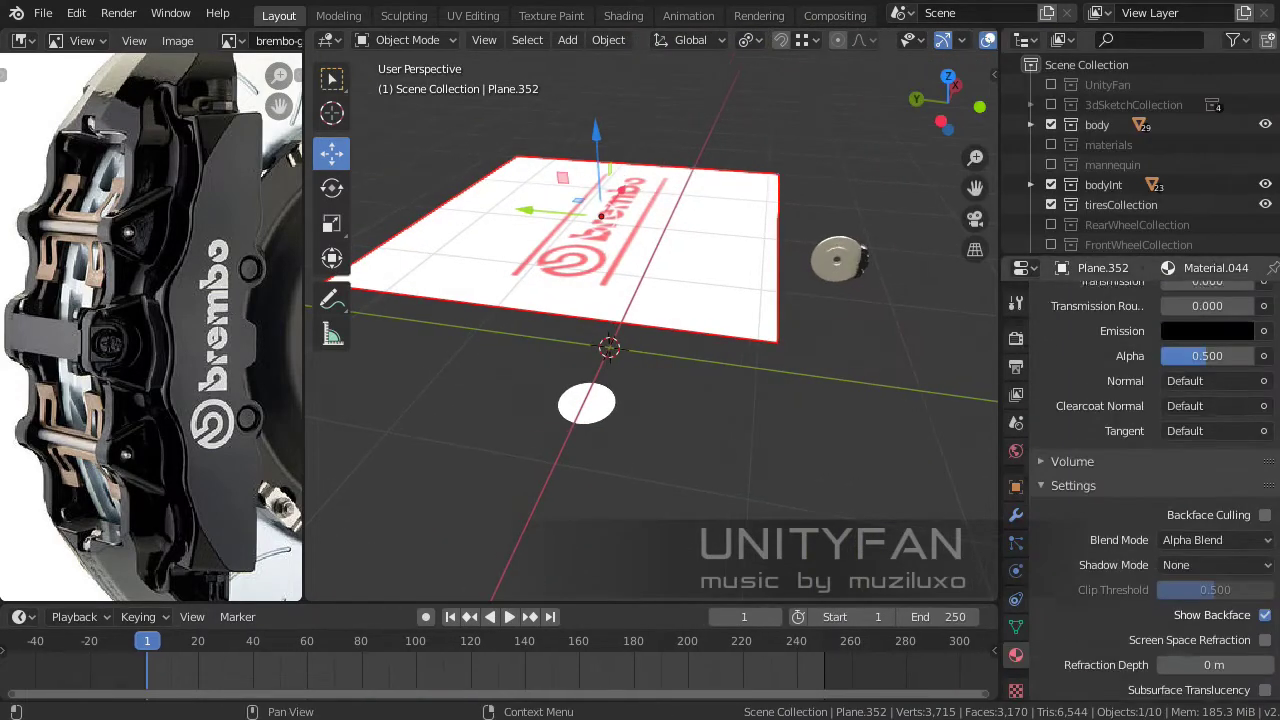
{"action": "scroll", "coordinate": [1215, 560], "scroll_direction": "up", "scroll_amount": 1}
{"action": "left_click", "coordinate": [1215, 580]}
{"action": "left_click", "coordinate": [1171, 603]}
- Reselect the circle, return to top view and clear its geometry selection
{"action": "middle_click_drag", "start_coordinate": [650, 350], "coordinate": [660, 250]}
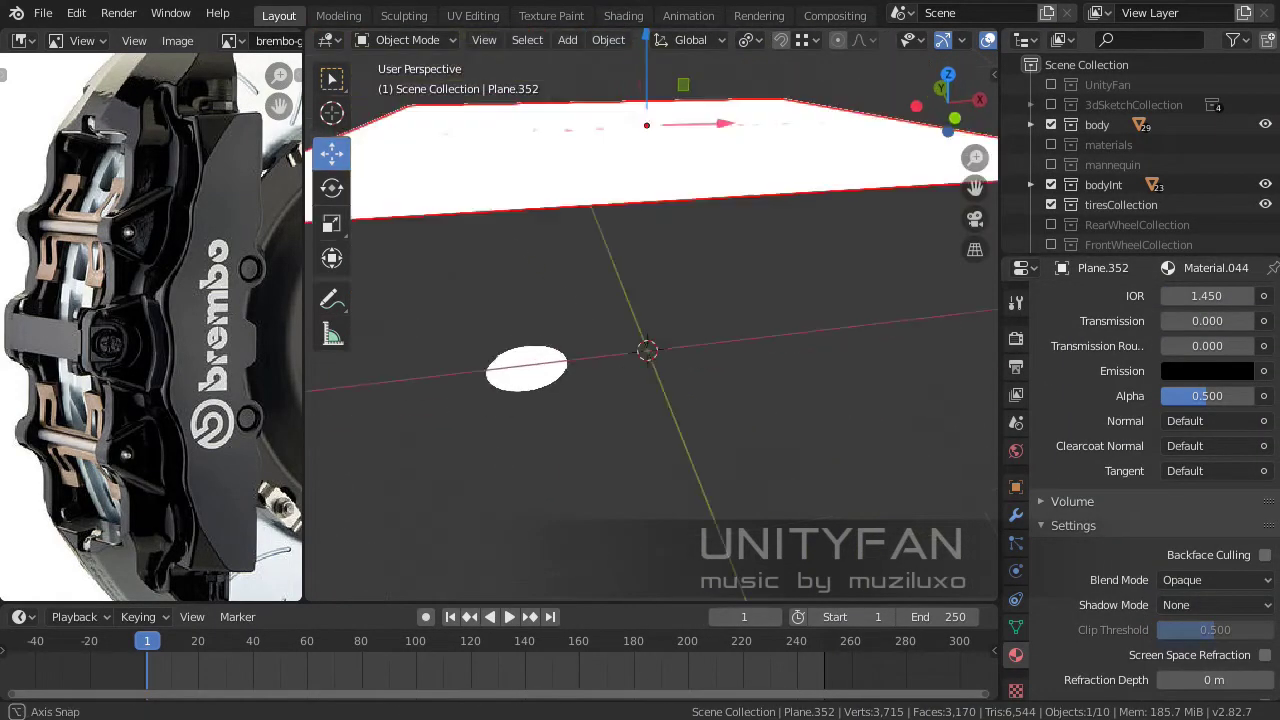
{"action": "middle_click_drag", "start_coordinate": [650, 350], "coordinate": [660, 300]}
{"action": "scroll", "coordinate": [1150, 450], "scroll_direction": "up", "scroll_amount": 10}
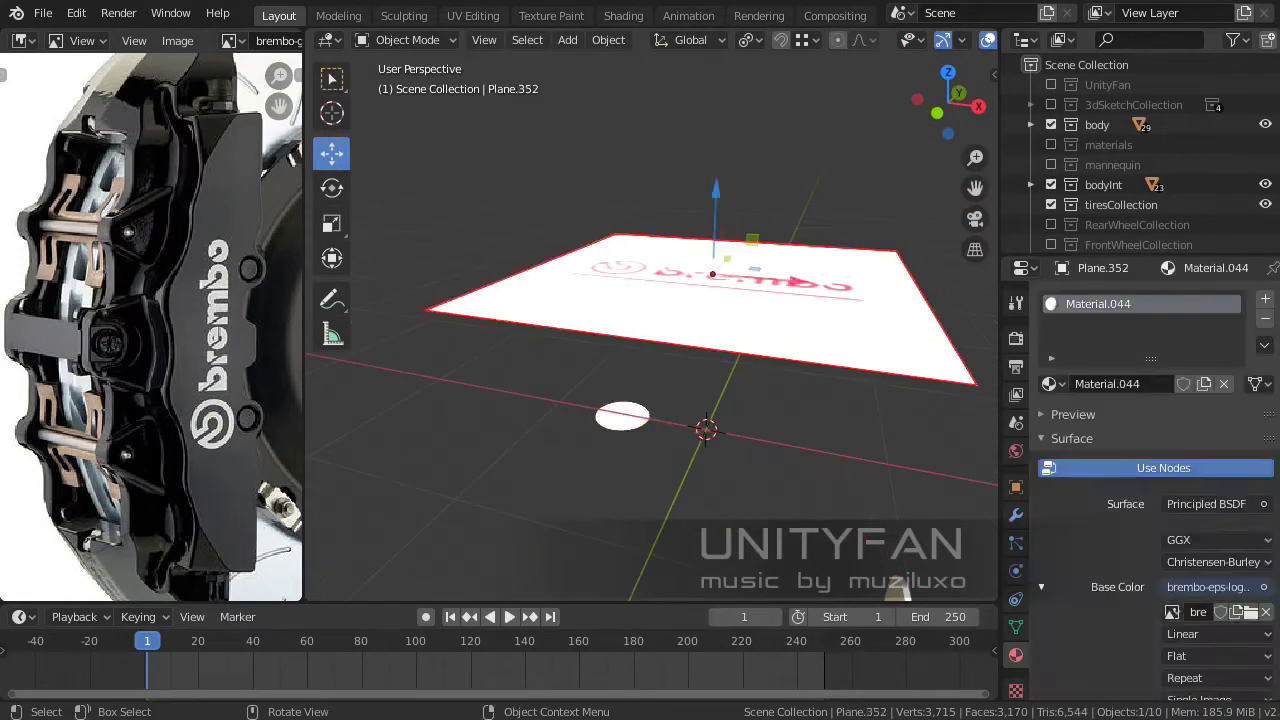
{"action": "left_click", "coordinate": [614, 414]}
{"action": "left_click_drag", "start_coordinate": [1003, 400], "coordinate": [1112, 400]}
{"action": "key", "text": "KP_7"}
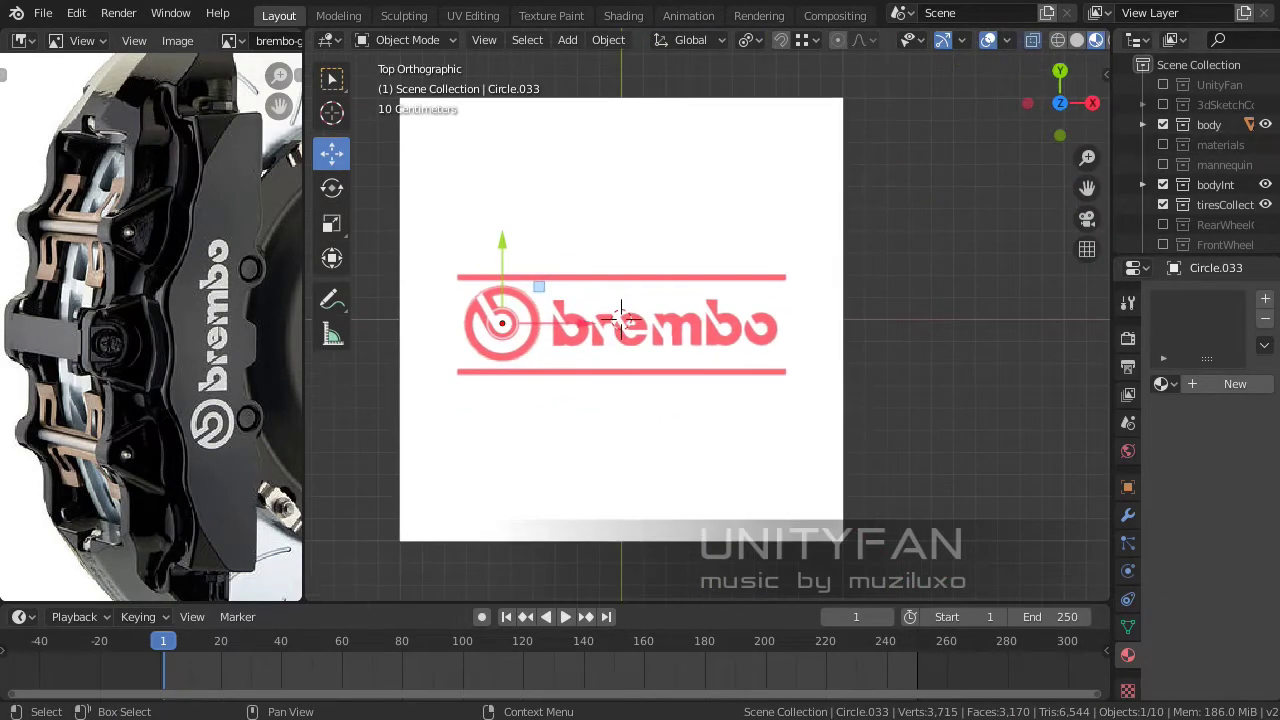
{"action": "key", "text": "KP_Decimal"}
- Scale the circle's inner vertices and inset the faces twice to form the inner ring
{"action": "key", "text": "alt+a"}
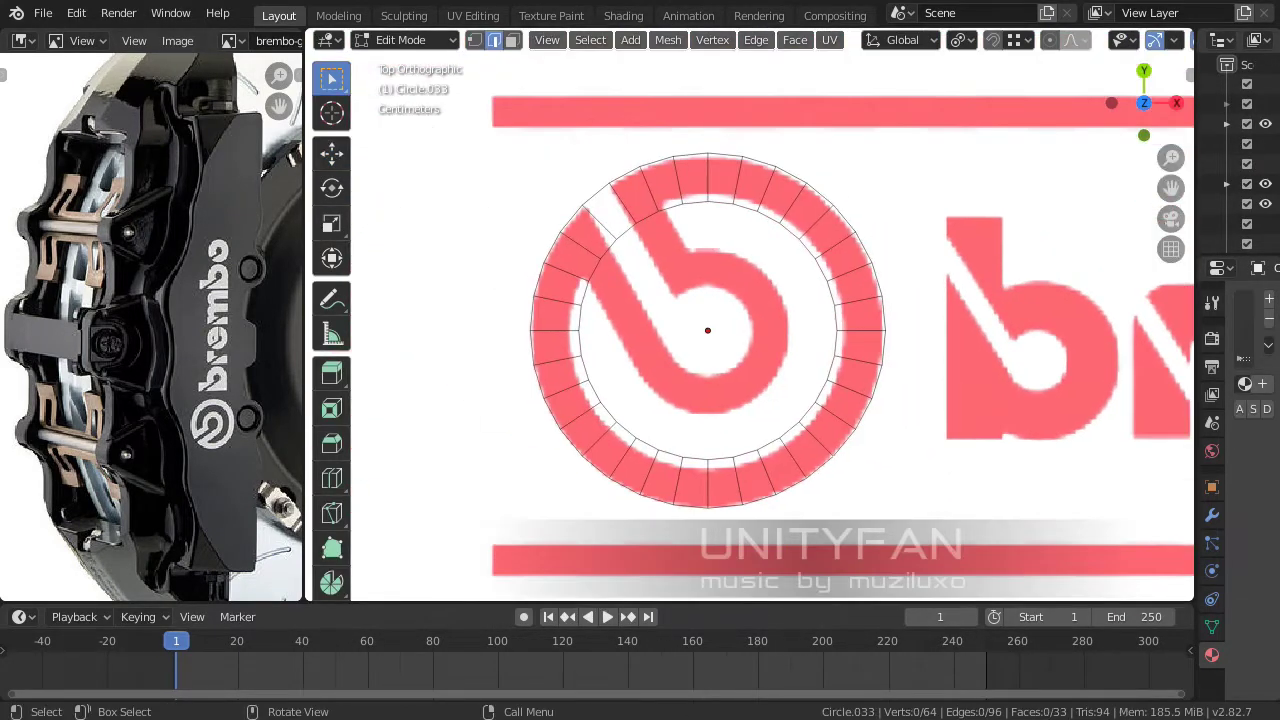
{"action": "middle_click_drag", "start_coordinate": [750, 330], "coordinate": [760, 250]}
{"action": "scroll", "coordinate": [750, 330], "scroll_direction": "down", "scroll_amount": 4}
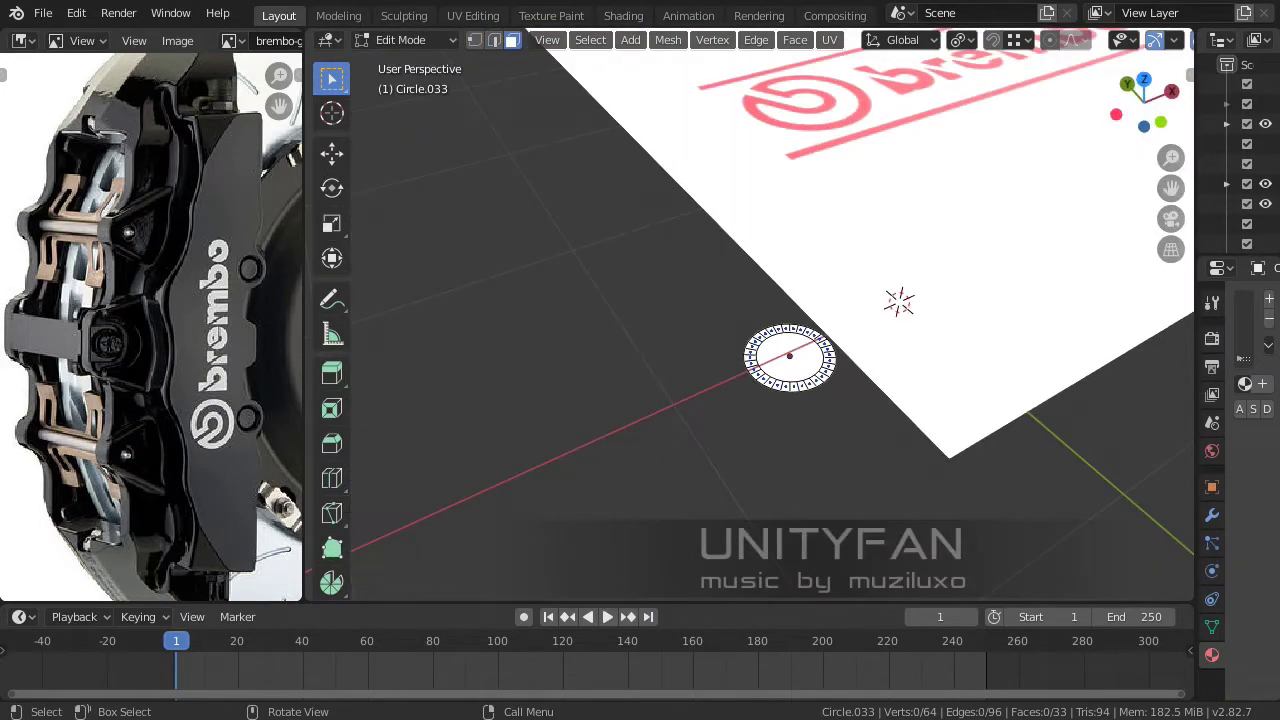
{"action": "key", "text": "ctrl+z"}
{"action": "key", "text": "KP_7"}
{"action": "key", "text": "KP_Decimal"}
{"action": "left_click", "coordinate": [1042, 430]}
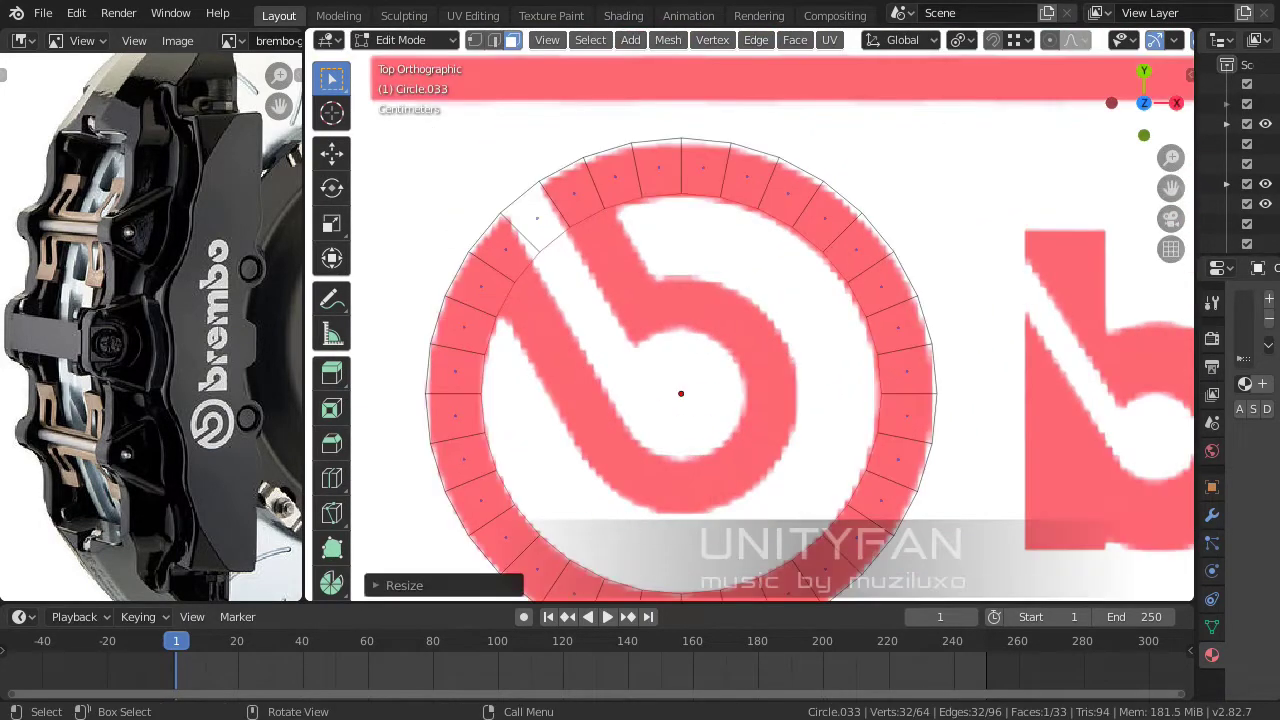
{"action": "left_click", "coordinate": [930, 440]}
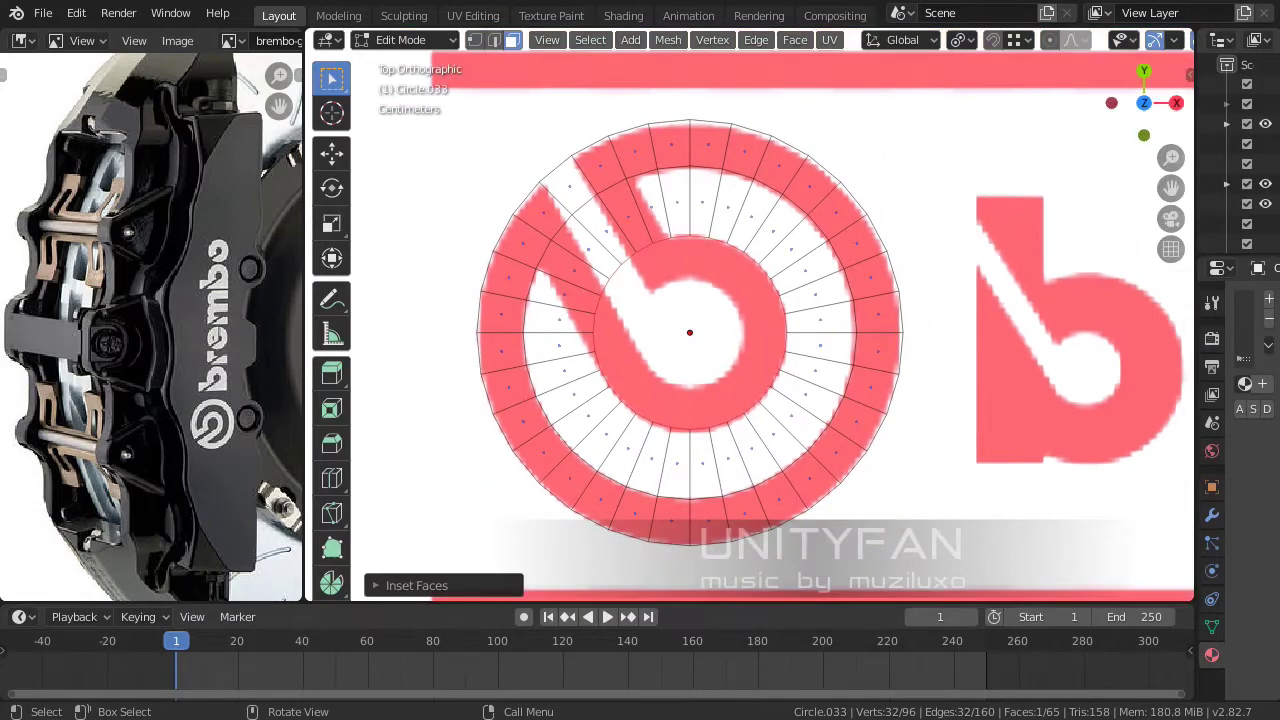
{"action": "left_click", "coordinate": [807, 367]}
{"action": "scroll", "coordinate": [807, 367], "scroll_direction": "up", "scroll_amount": 3}
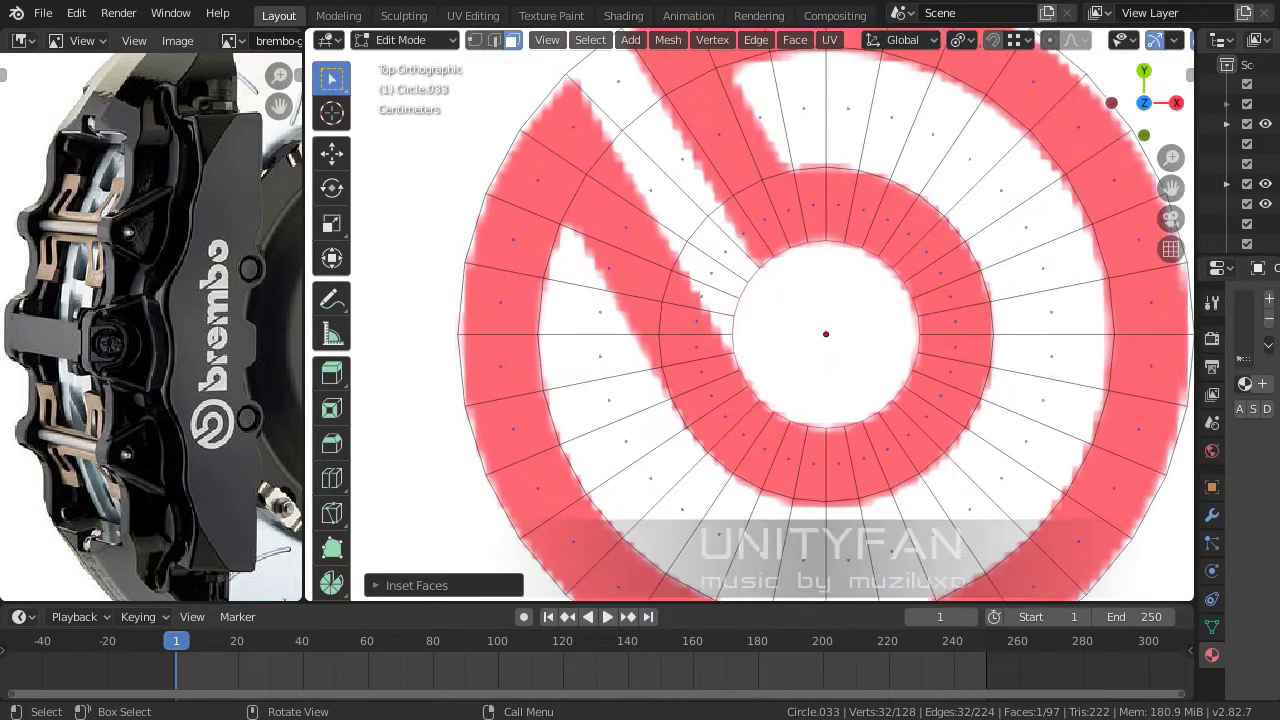
- Knife-cut an edge along the emblem's diagonal stroke in vertex mode
{"action": "key", "text": "1"}
{"action": "key", "text": "k"}
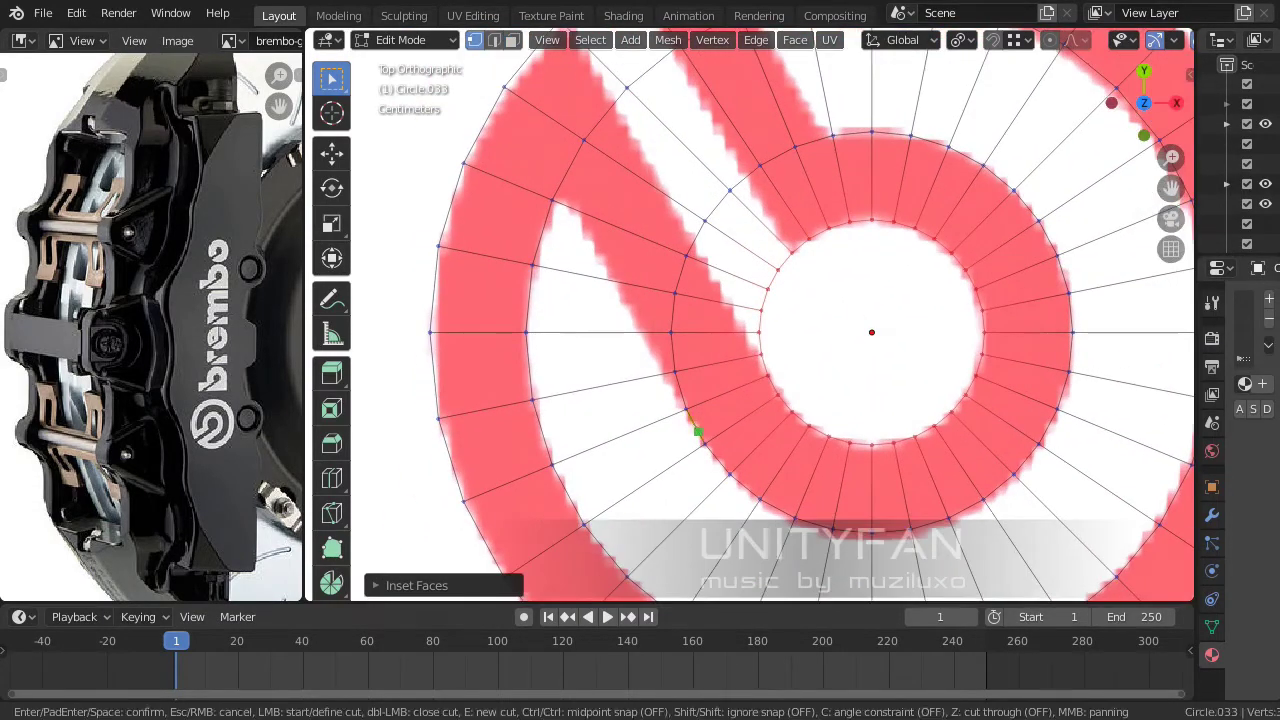
{"action": "left_click", "coordinate": [590, 232]}
{"action": "scroll", "coordinate": [737, 509], "scroll_direction": "up", "scroll_amount": 3}
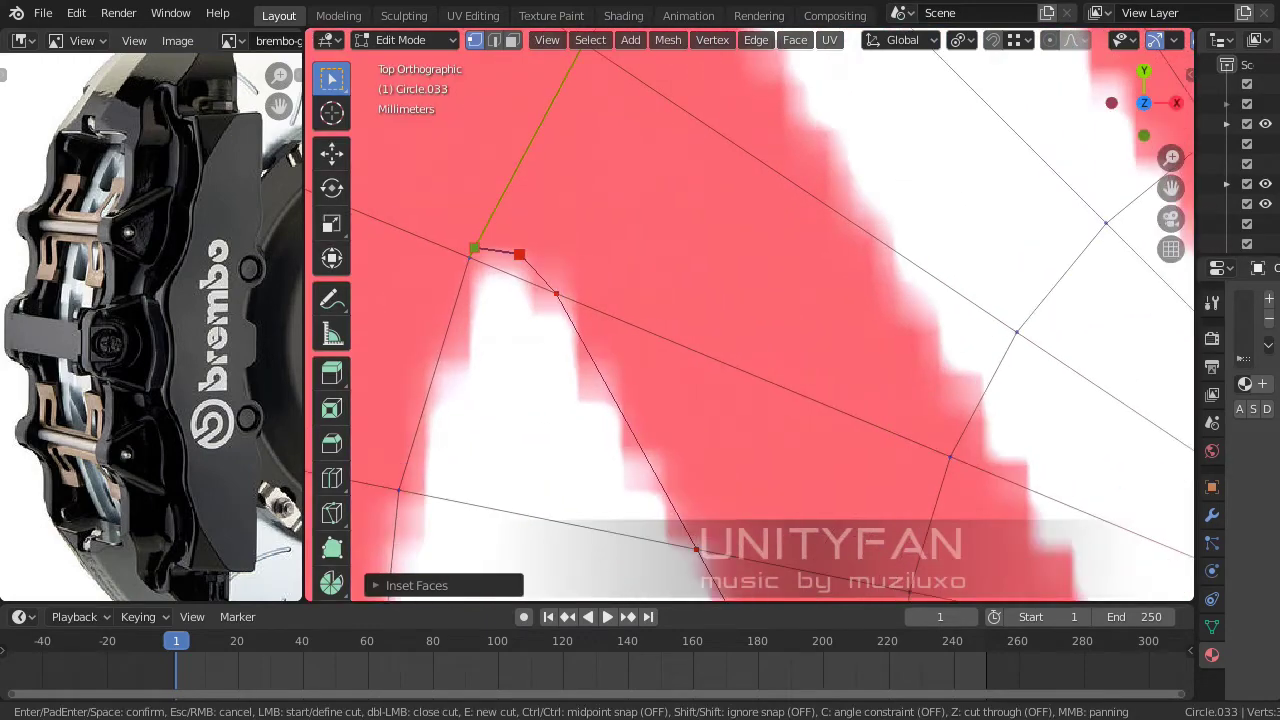
{"action": "key", "text": "Return"}
{"action": "scroll", "coordinate": [737, 509], "scroll_direction": "down", "scroll_amount": 3}
- Knife-cut a second edge across the ring to outline the stroke's gap
{"action": "key", "text": "k"}
{"action": "left_click", "coordinate": [838, 414]}
{"action": "scroll", "coordinate": [838, 414], "scroll_direction": "down", "scroll_amount": 2}
{"action": "scroll", "coordinate": [877, 271], "scroll_direction": "up", "scroll_amount": 3}
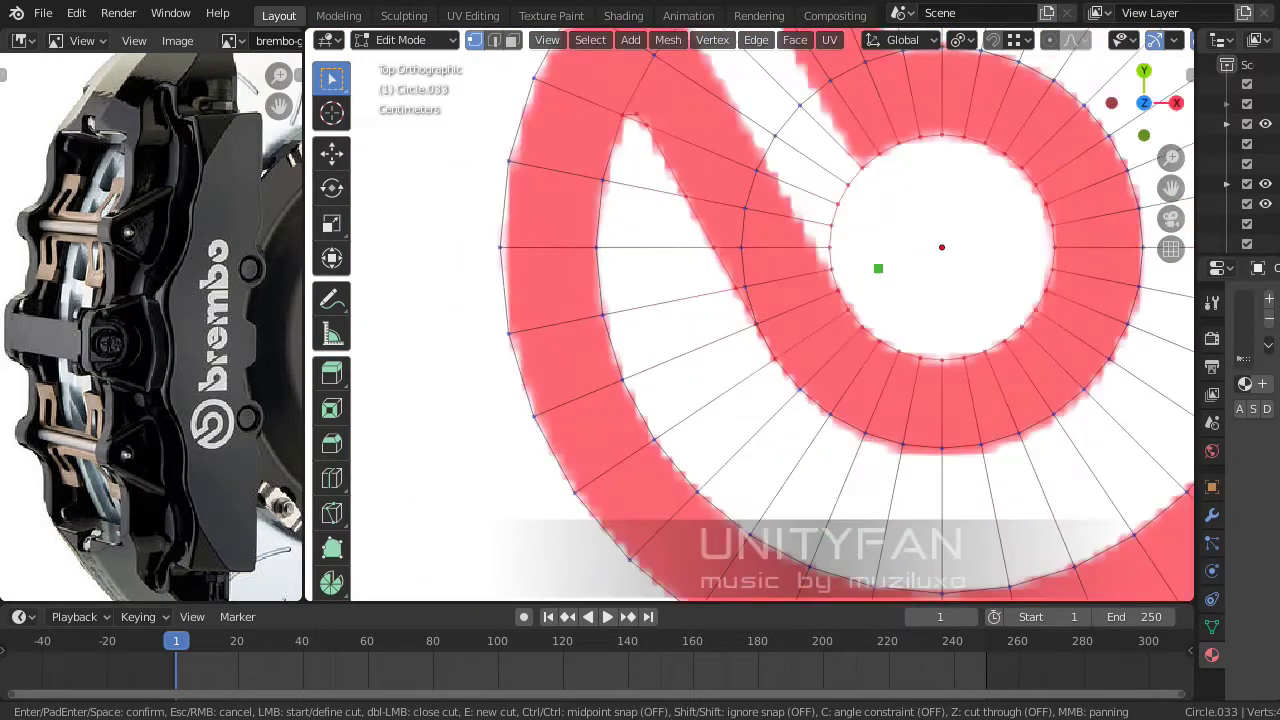
{"action": "scroll", "coordinate": [877, 480], "scroll_direction": "up", "scroll_amount": 2}
{"action": "scroll", "coordinate": [612, 147], "scroll_direction": "up", "scroll_amount": 3}
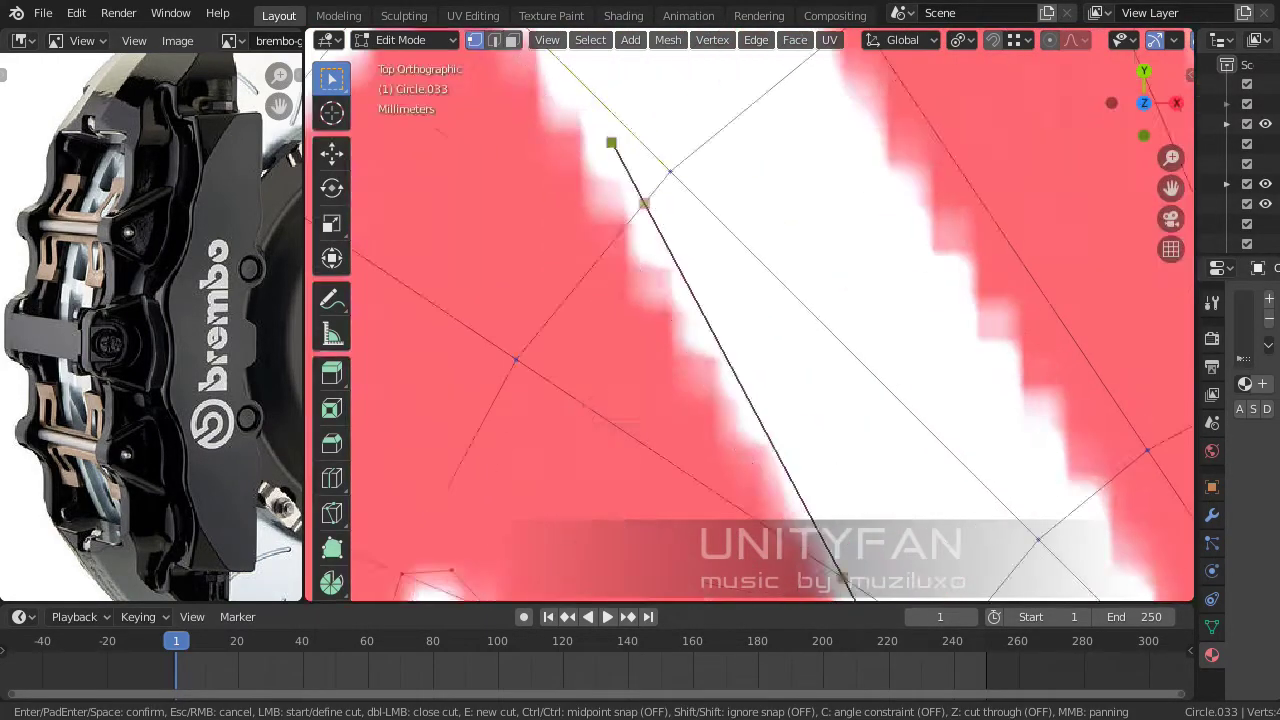
{"action": "scroll", "coordinate": [623, 206], "scroll_direction": "down", "scroll_amount": 2}
{"action": "scroll", "coordinate": [617, 265], "scroll_direction": "down", "scroll_amount": 1}
{"action": "scroll", "coordinate": [605, 241], "scroll_direction": "down", "scroll_amount": 4}
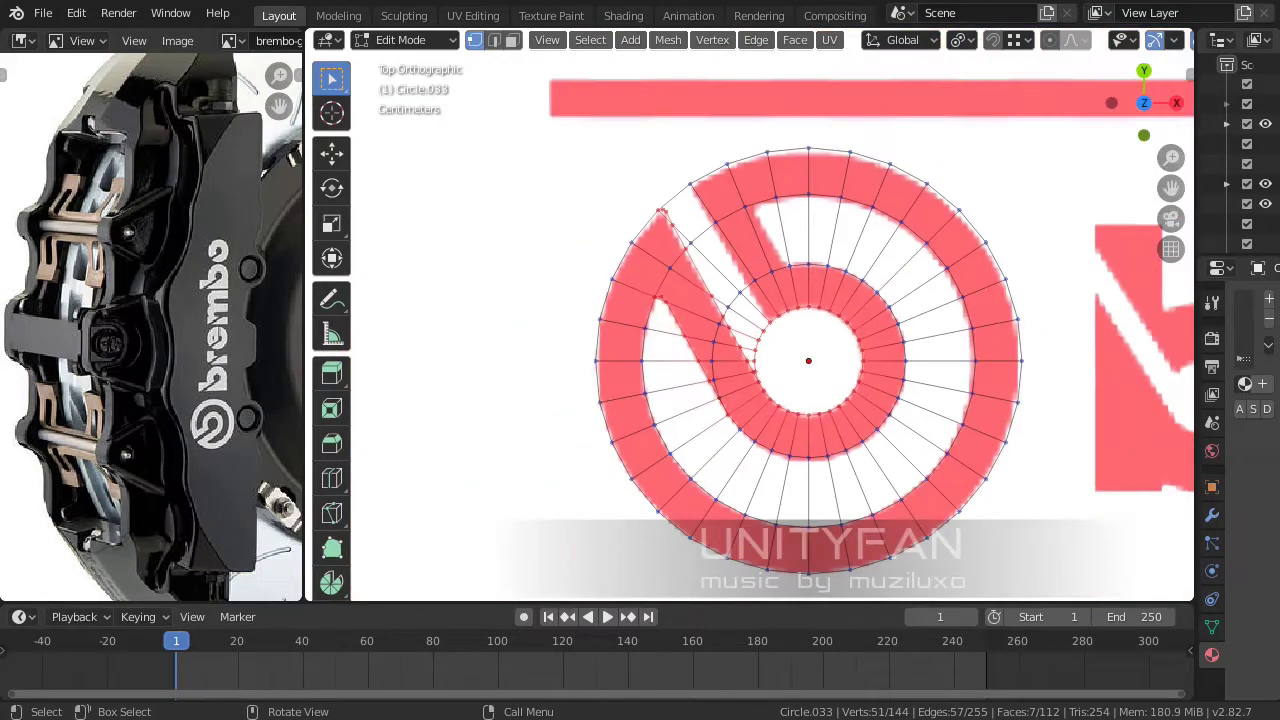
{"action": "scroll", "coordinate": [784, 491], "scroll_direction": "up", "scroll_amount": 2}
{"action": "scroll", "coordinate": [784, 491], "scroll_direction": "up", "scroll_amount": 1}
{"action": "scroll", "coordinate": [784, 491], "scroll_direction": "up", "scroll_amount": 2}
{"action": "scroll", "coordinate": [784, 491], "scroll_direction": "up", "scroll_amount": 1}
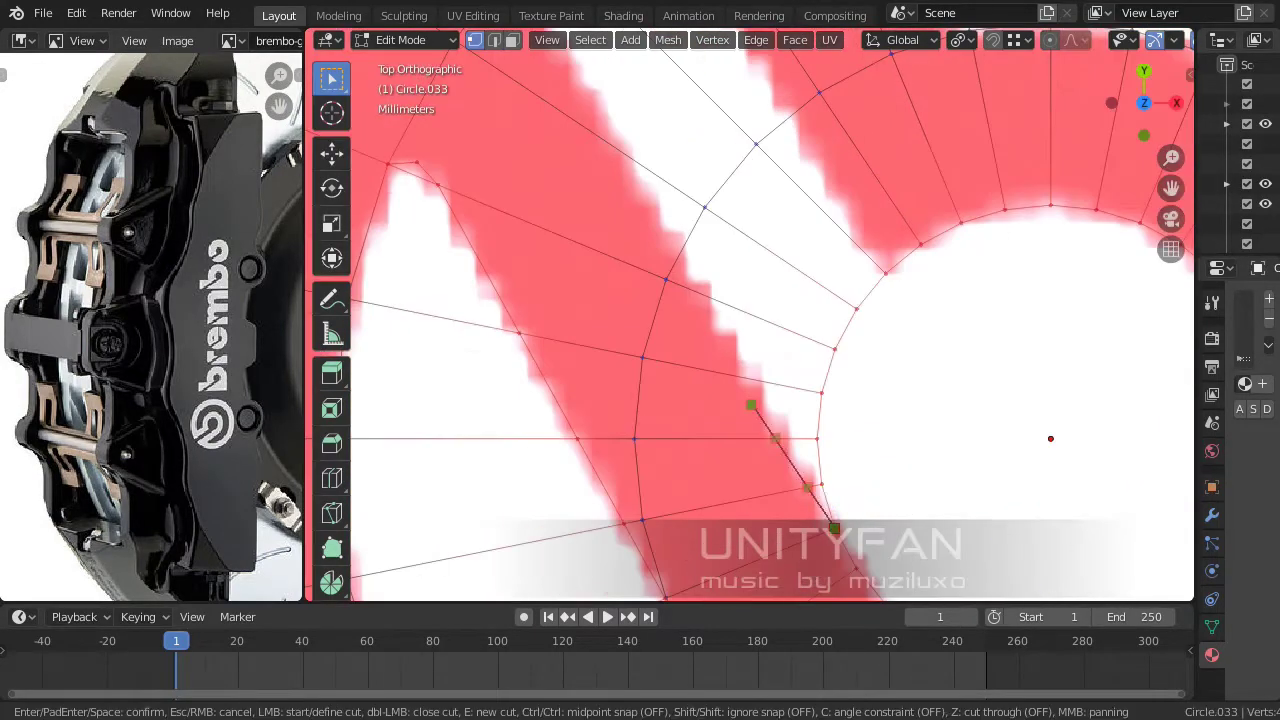
{"action": "scroll", "coordinate": [751, 406], "scroll_direction": "up", "scroll_amount": 2}
{"action": "scroll", "coordinate": [654, 277], "scroll_direction": "up", "scroll_amount": 1}
{"action": "key", "text": "Return"}
{"action": "scroll", "coordinate": [640, 286], "scroll_direction": "down", "scroll_amount": 3}
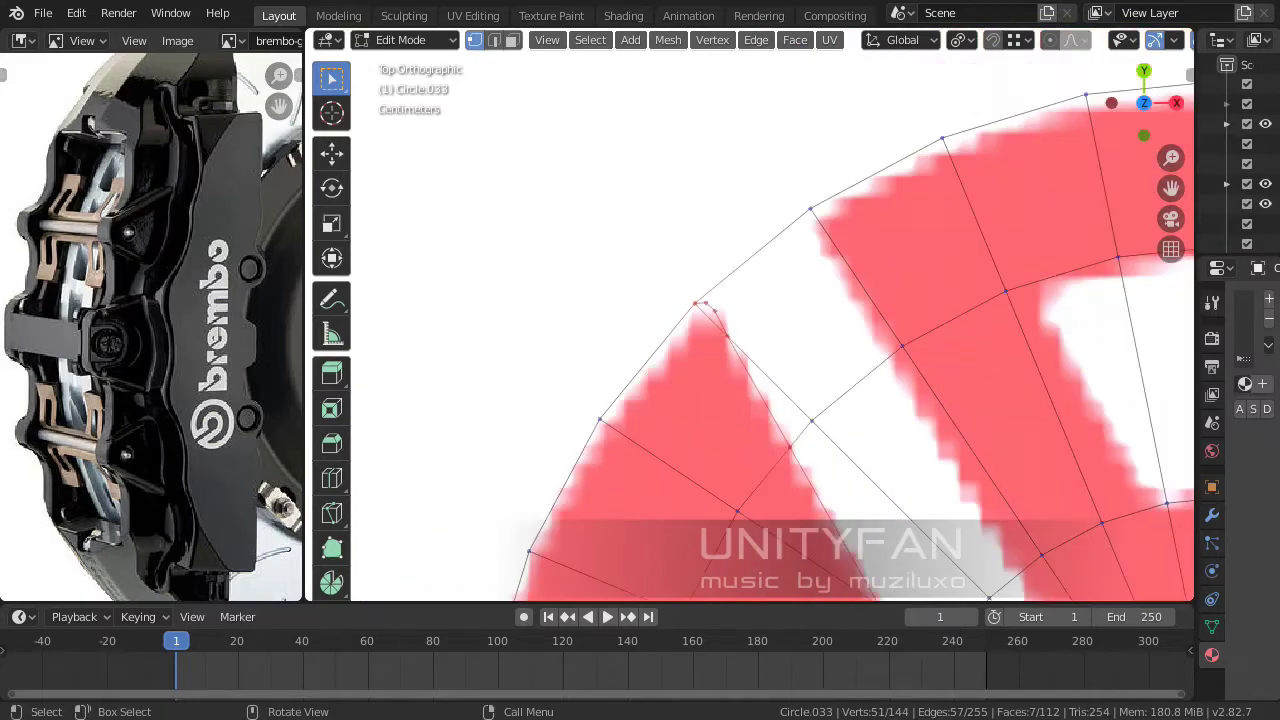
{"action": "scroll", "coordinate": [640, 286], "scroll_direction": "up", "scroll_amount": 2}
{"action": "scroll", "coordinate": [878, 534], "scroll_direction": "up", "scroll_amount": 3}
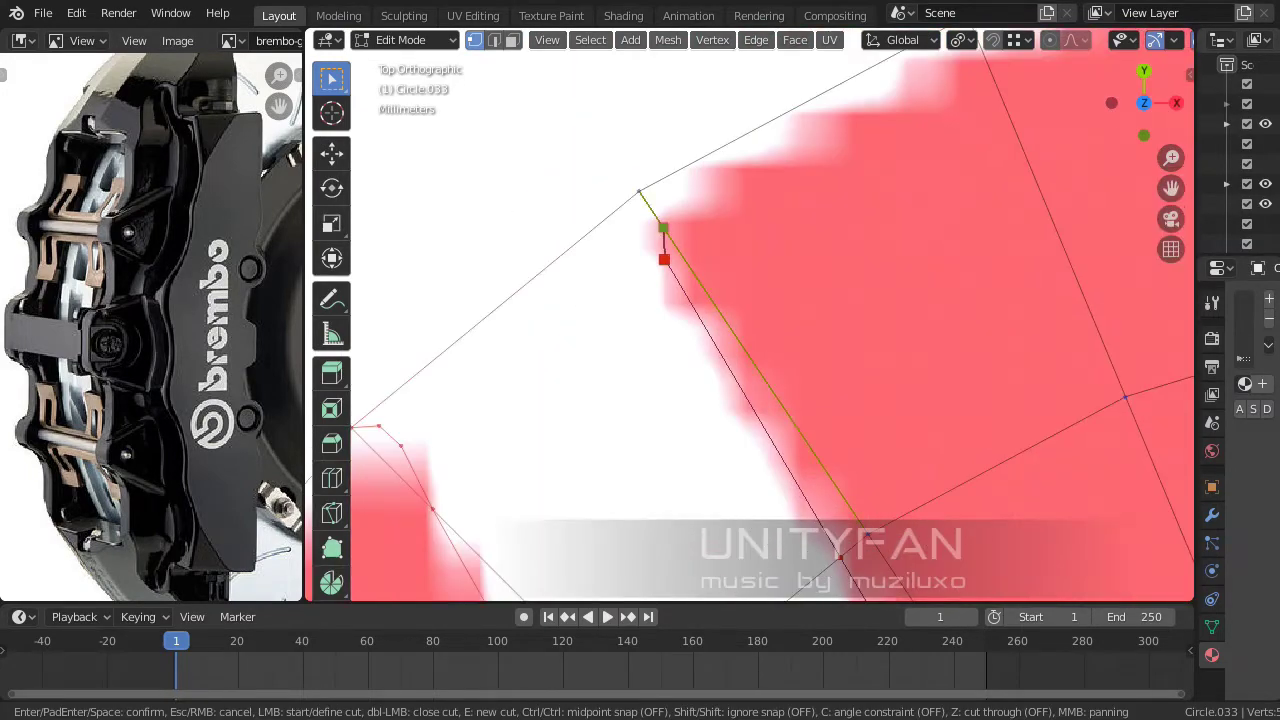
{"action": "scroll", "coordinate": [667, 176], "scroll_direction": "down", "scroll_amount": 4}
{"action": "scroll", "coordinate": [815, 410], "scroll_direction": "up", "scroll_amount": 2}
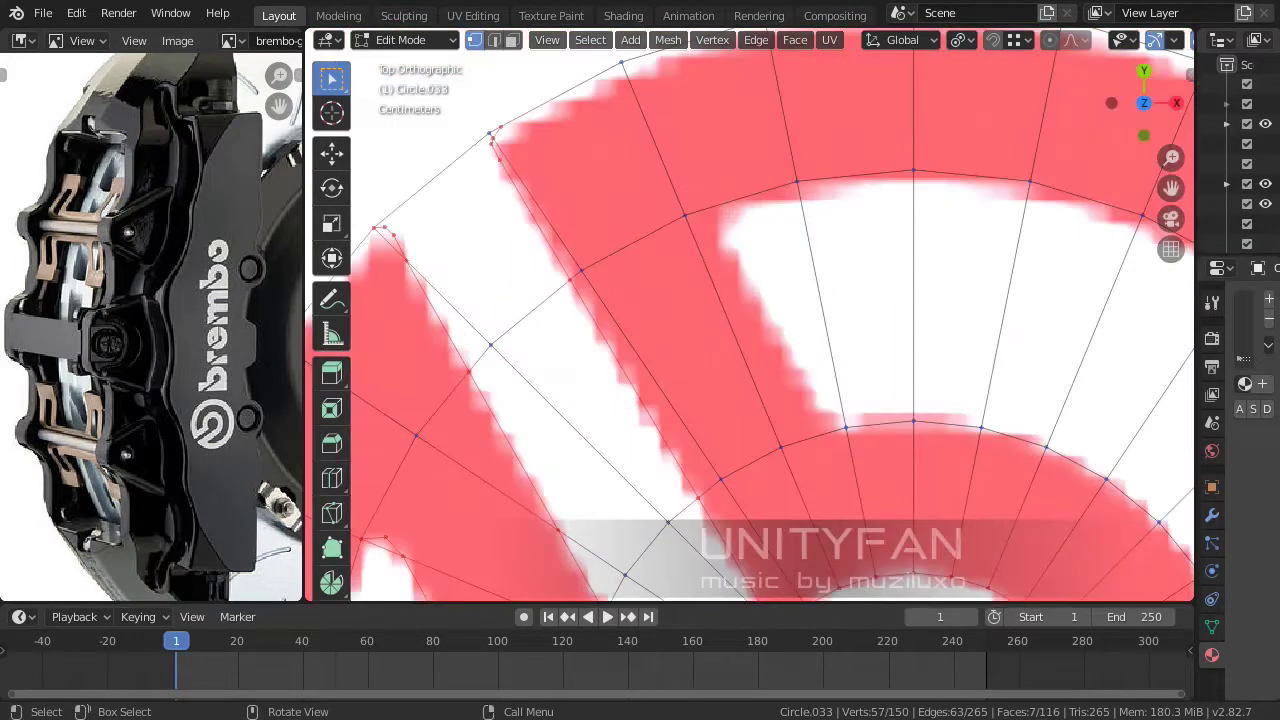
{"action": "scroll", "coordinate": [815, 410], "scroll_direction": "up", "scroll_amount": 2}
{"action": "scroll", "coordinate": [752, 400], "scroll_direction": "up", "scroll_amount": 3}
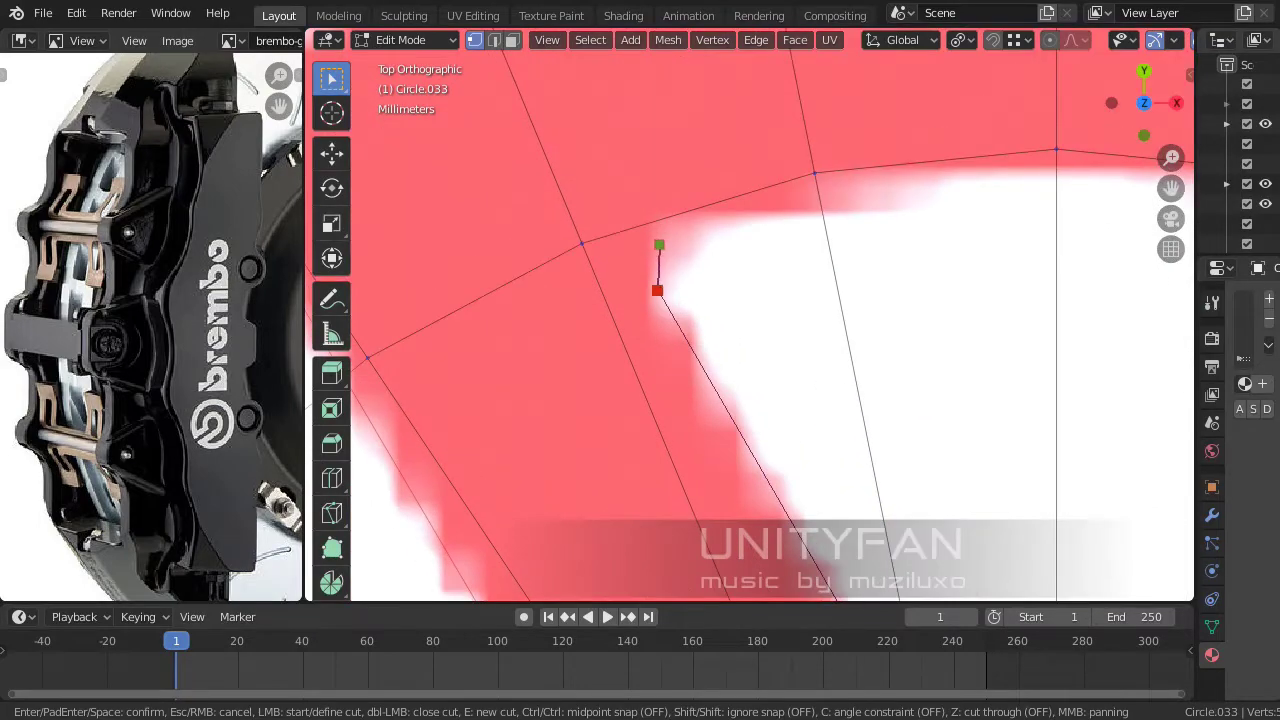
{"action": "key", "text": "Return"}
- In face mode, delete the faces lying in the emblem's white gap
{"action": "key", "text": "3"}
{"action": "scroll", "coordinate": [1063, 286], "scroll_direction": "down", "scroll_amount": 5}
{"action": "scroll", "coordinate": [1063, 286], "scroll_direction": "down", "scroll_amount": 2}
{"action": "scroll", "coordinate": [1063, 286], "scroll_direction": "up", "scroll_amount": 2}
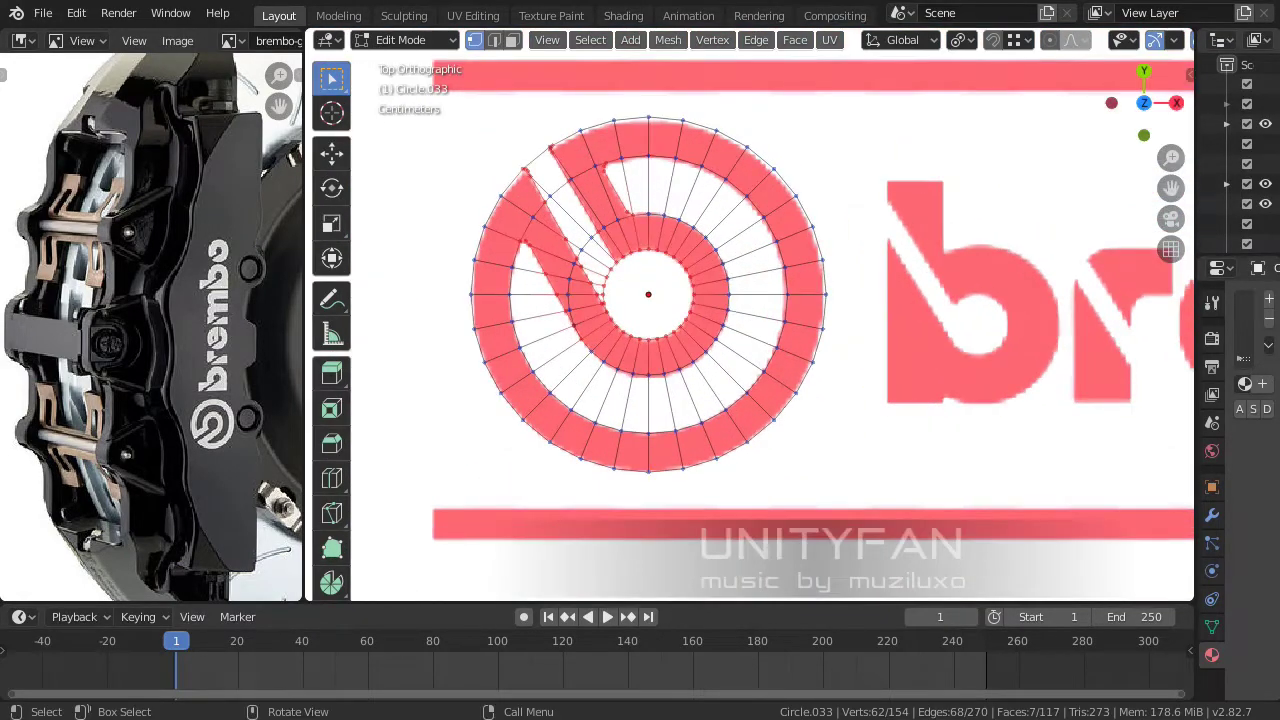
{"action": "scroll", "coordinate": [700, 300], "scroll_direction": "up", "scroll_amount": 2}
{"action": "middle_click_drag", "start_coordinate": [700, 300], "coordinate": [788, 461], "text": "shift"}
{"action": "left_click", "coordinate": [677, 368]}
{"action": "scroll", "coordinate": [677, 368], "scroll_direction": "up", "scroll_amount": 5}
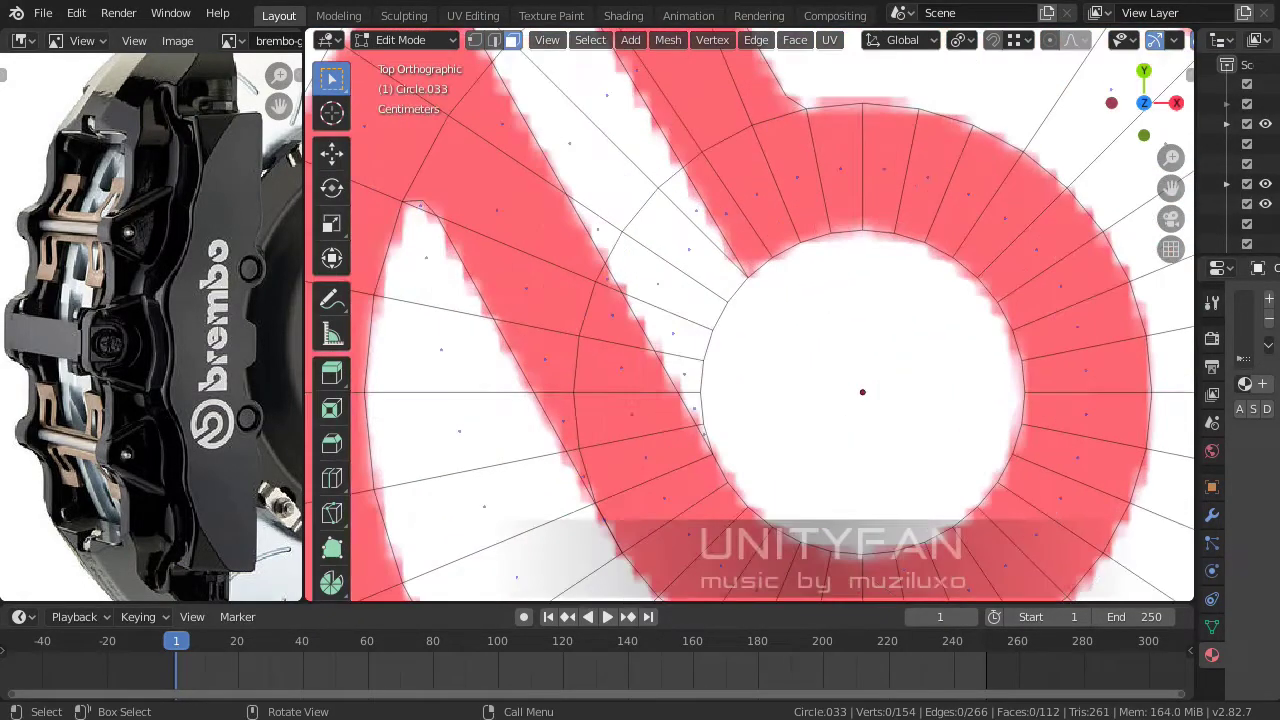
- Delete the remaining faces outside the emblem shape
{"action": "middle_click_drag", "start_coordinate": [700, 330], "coordinate": [640, 300], "text": "shift"}
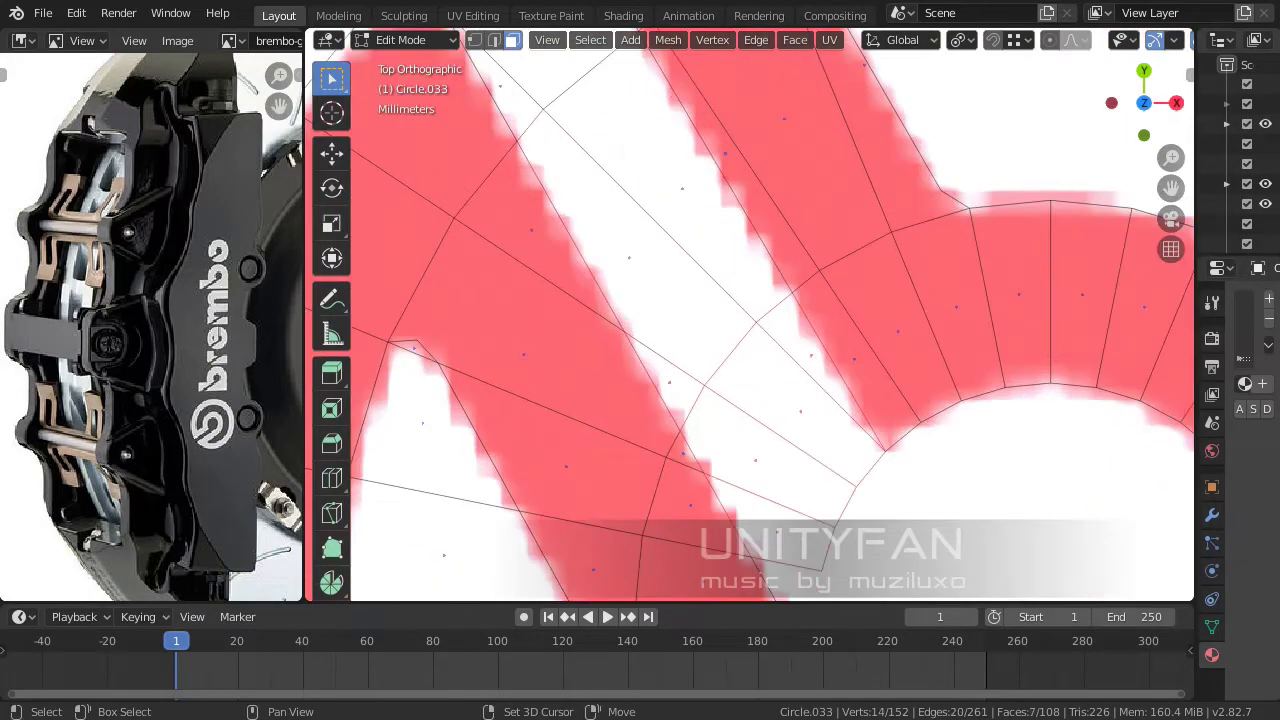
{"action": "scroll", "coordinate": [640, 300], "scroll_direction": "up", "scroll_amount": 3}
{"action": "key", "text": "x"}
{"action": "left_click", "coordinate": [616, 281]}
{"action": "scroll", "coordinate": [929, 337], "scroll_direction": "down", "scroll_amount": 4}
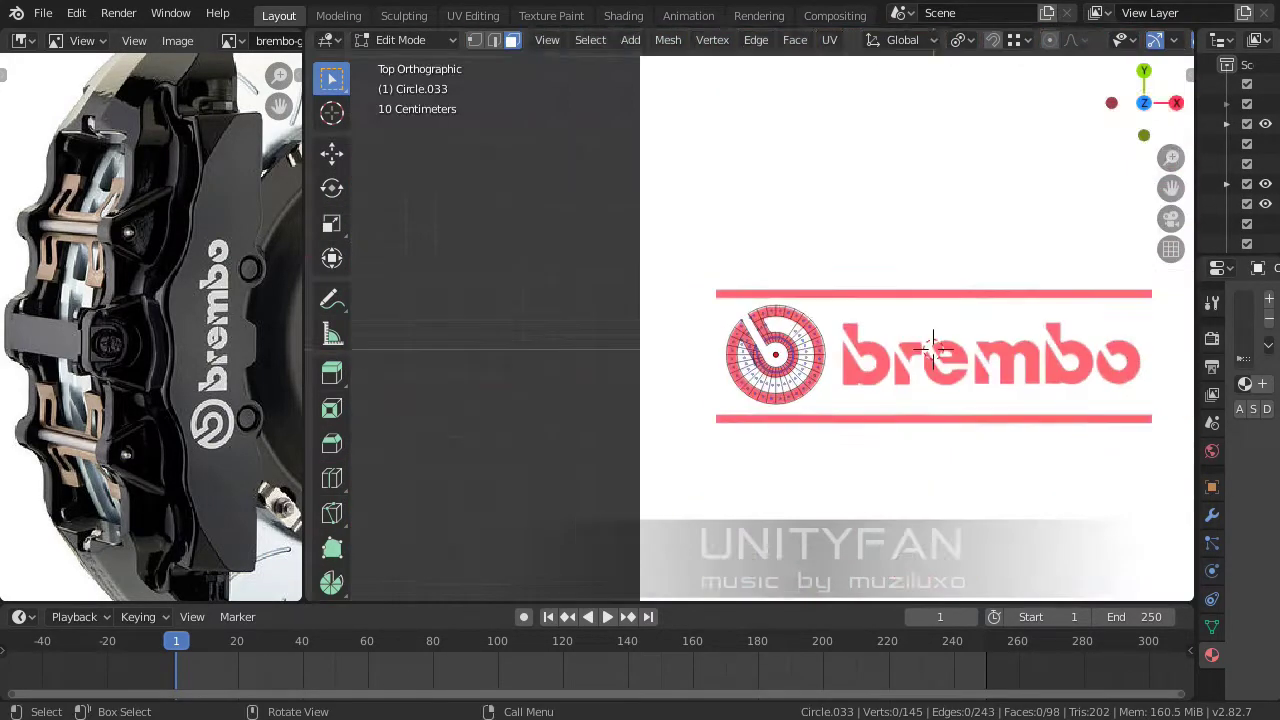
{"action": "scroll", "coordinate": [1043, 243], "scroll_direction": "up", "scroll_amount": 3}
{"action": "scroll", "coordinate": [1043, 243], "scroll_direction": "up", "scroll_amount": 3}
{"action": "left_click", "coordinate": [960, 300], "text": "alt"}
{"action": "key", "text": "x"}
{"action": "left_click", "coordinate": [591, 344]}
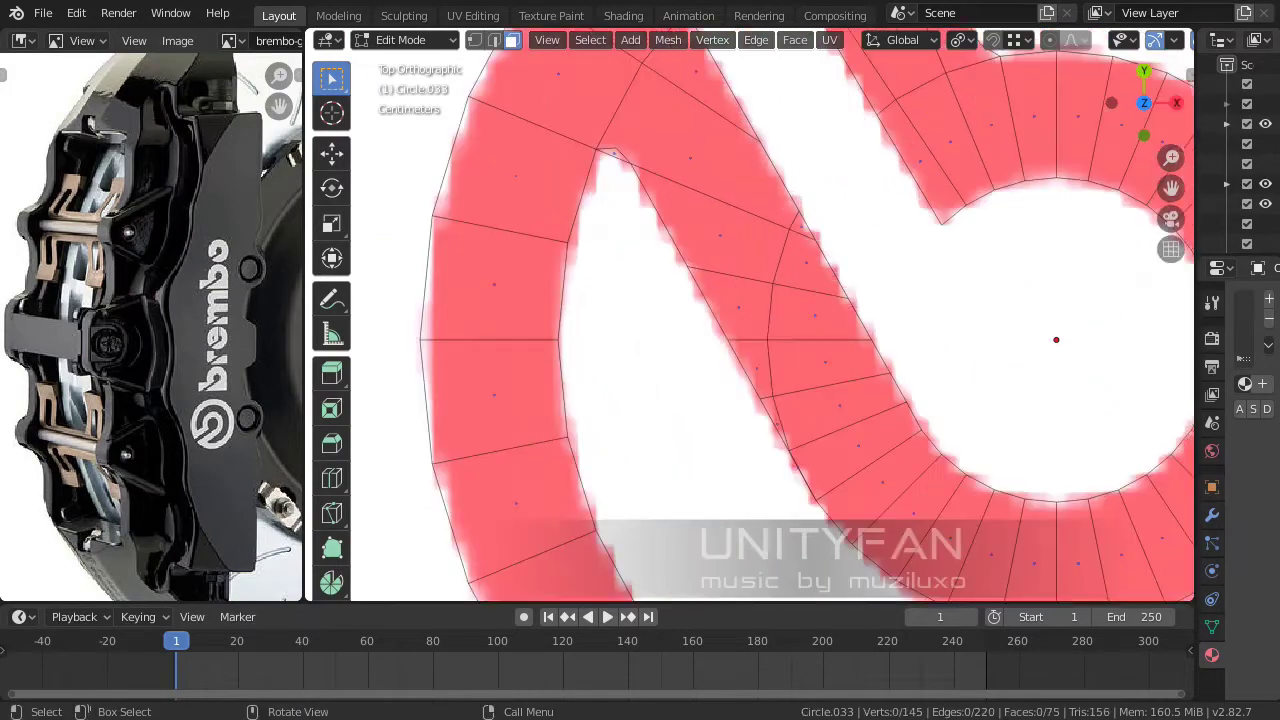
{"action": "scroll", "coordinate": [591, 344], "scroll_direction": "up", "scroll_amount": 3}
{"action": "scroll", "coordinate": [591, 344], "scroll_direction": "up", "scroll_amount": 3}
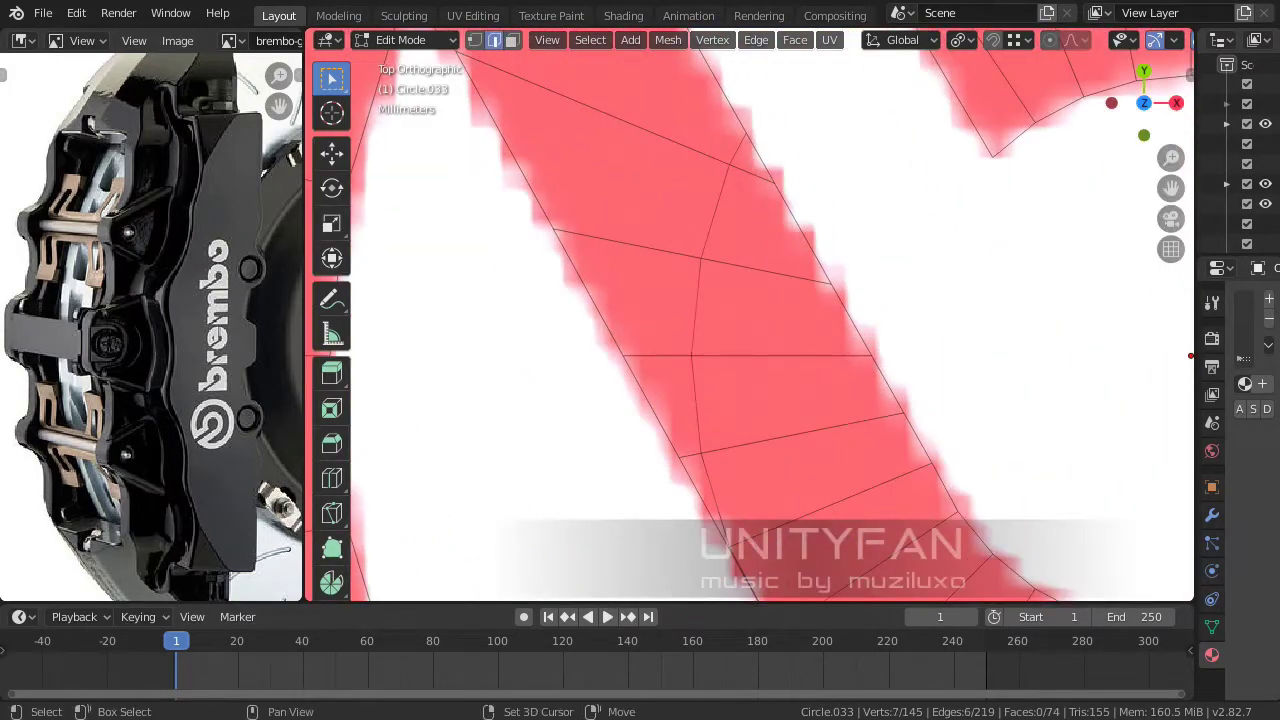
- Dissolve the leftover extra edges and return to Object Mode in top view
{"action": "key", "text": "x"}
{"action": "left_click", "coordinate": [570, 486]}
{"action": "scroll", "coordinate": [570, 486], "scroll_direction": "down", "scroll_amount": 5}
{"action": "key", "text": "Tab"}
{"action": "middle_click_drag", "start_coordinate": [570, 486], "coordinate": [620, 380]}
{"action": "scroll", "coordinate": [732, 390], "scroll_direction": "down", "scroll_amount": 3}
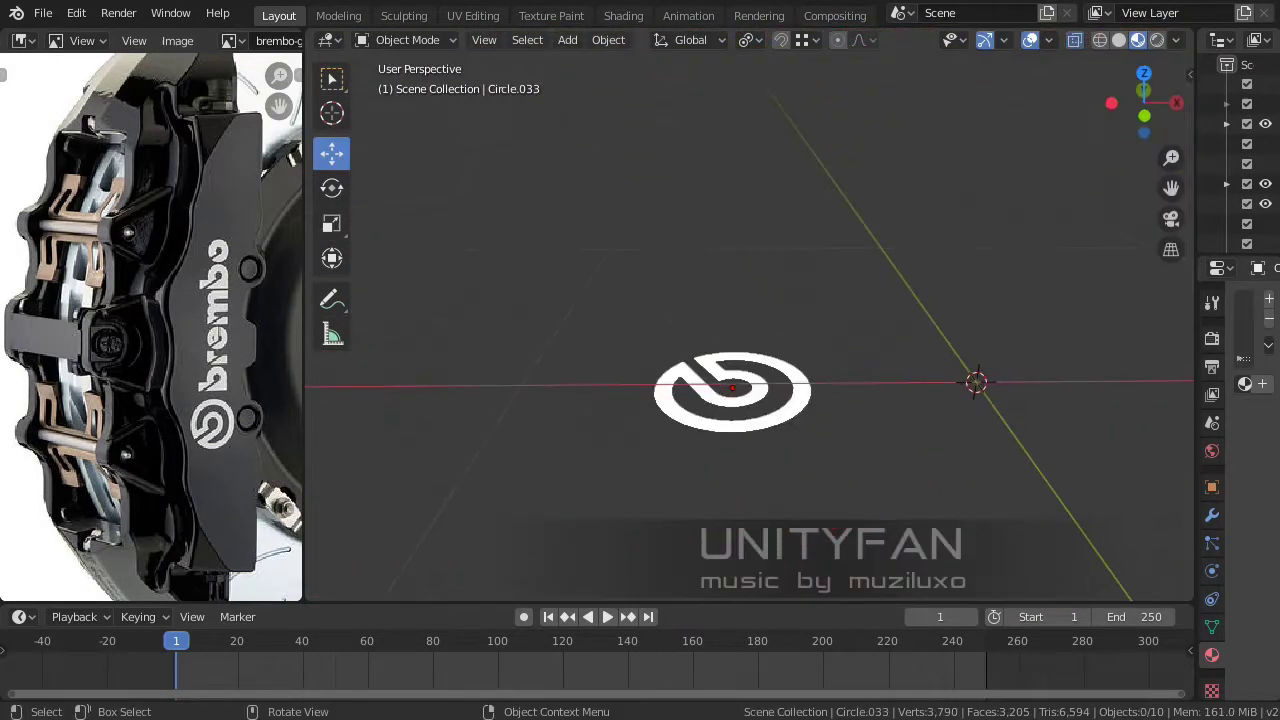
{"action": "key", "text": "KP_7"}
{"action": "scroll", "coordinate": [749, 315], "scroll_direction": "up", "scroll_amount": 2}
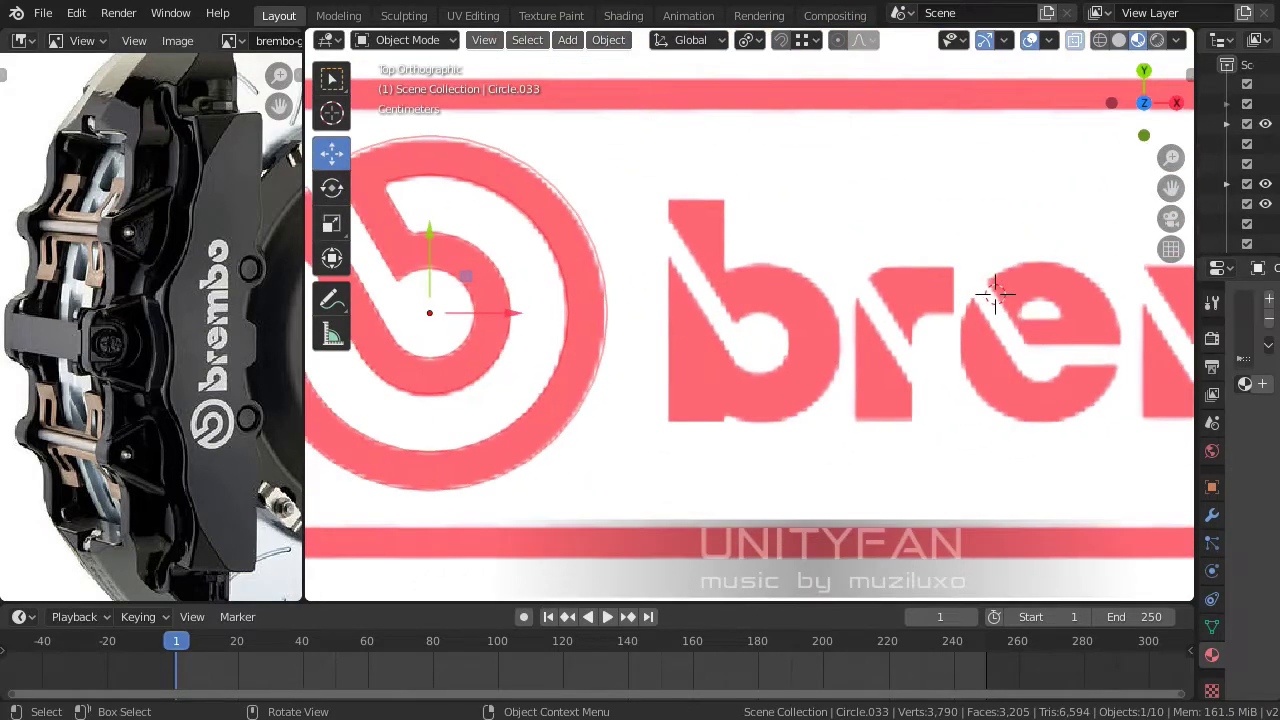
{"action": "scroll", "coordinate": [749, 315], "scroll_direction": "down", "scroll_amount": 1}
- Add a new circle mesh with 24 vertices
{"action": "key", "text": "shift+a"}
{"action": "left_click", "coordinate": [914, 371]}
{"action": "middle_click_drag", "start_coordinate": [894, 294], "coordinate": [760, 330]}
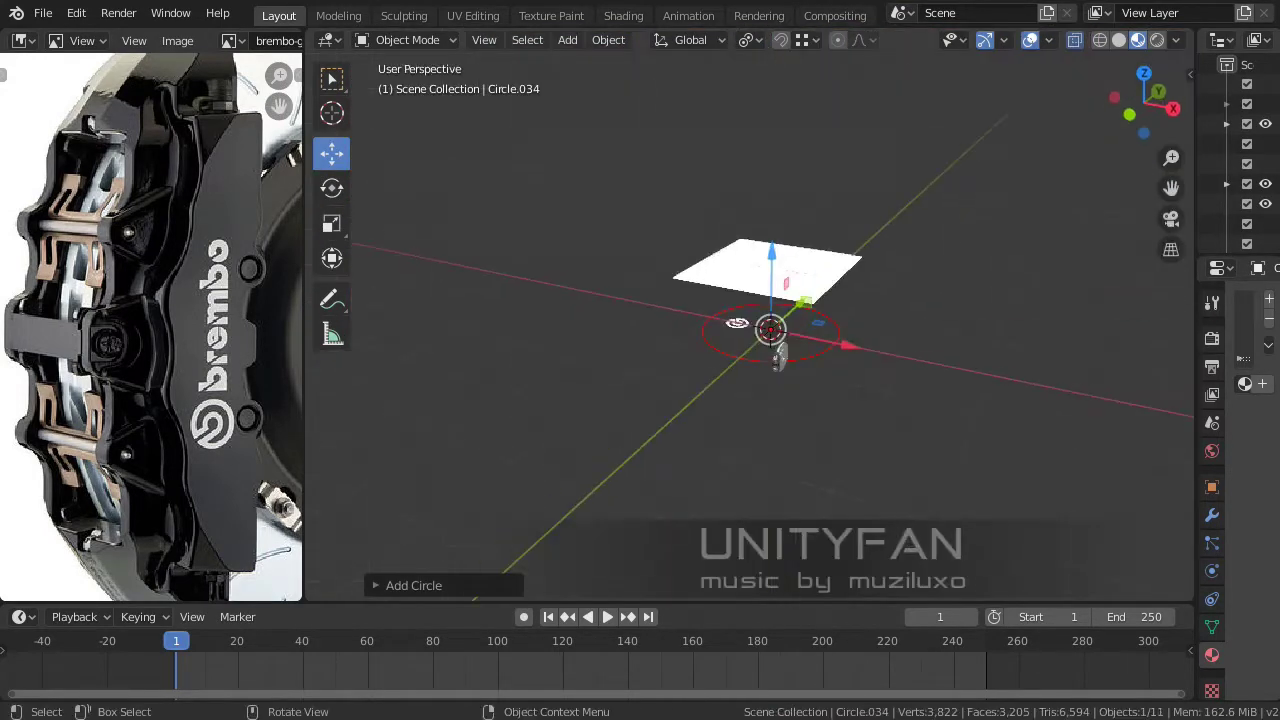
{"action": "scroll", "coordinate": [760, 330], "scroll_direction": "up", "scroll_amount": 2}
{"action": "left_click", "coordinate": [400, 580]}
{"action": "key", "text": "Return"}
{"action": "scroll", "coordinate": [750, 315], "scroll_direction": "down", "scroll_amount": 3}
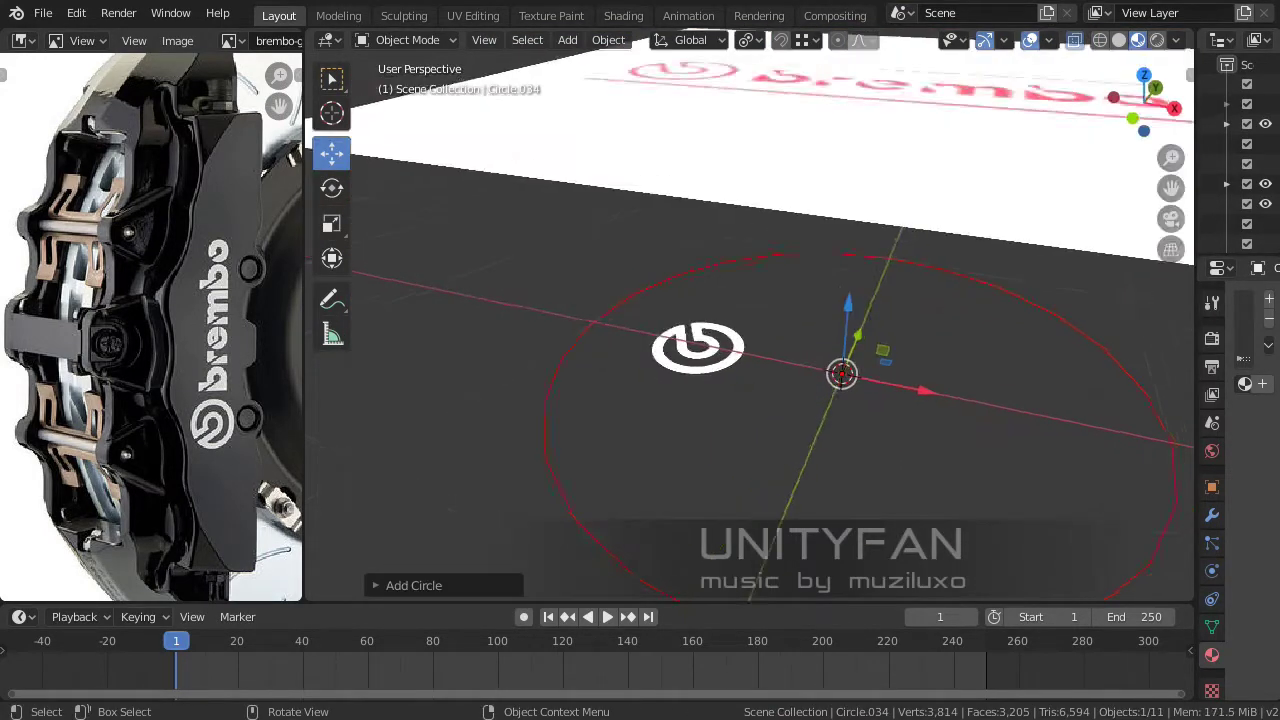
- Shrink and position the new circle over the round bowl of the letter b
{"action": "key", "text": "KP_7"}
{"action": "scroll", "coordinate": [750, 315], "scroll_direction": "down", "scroll_amount": 2}
{"action": "key", "text": "s"}
{"action": "key", "text": "Return"}
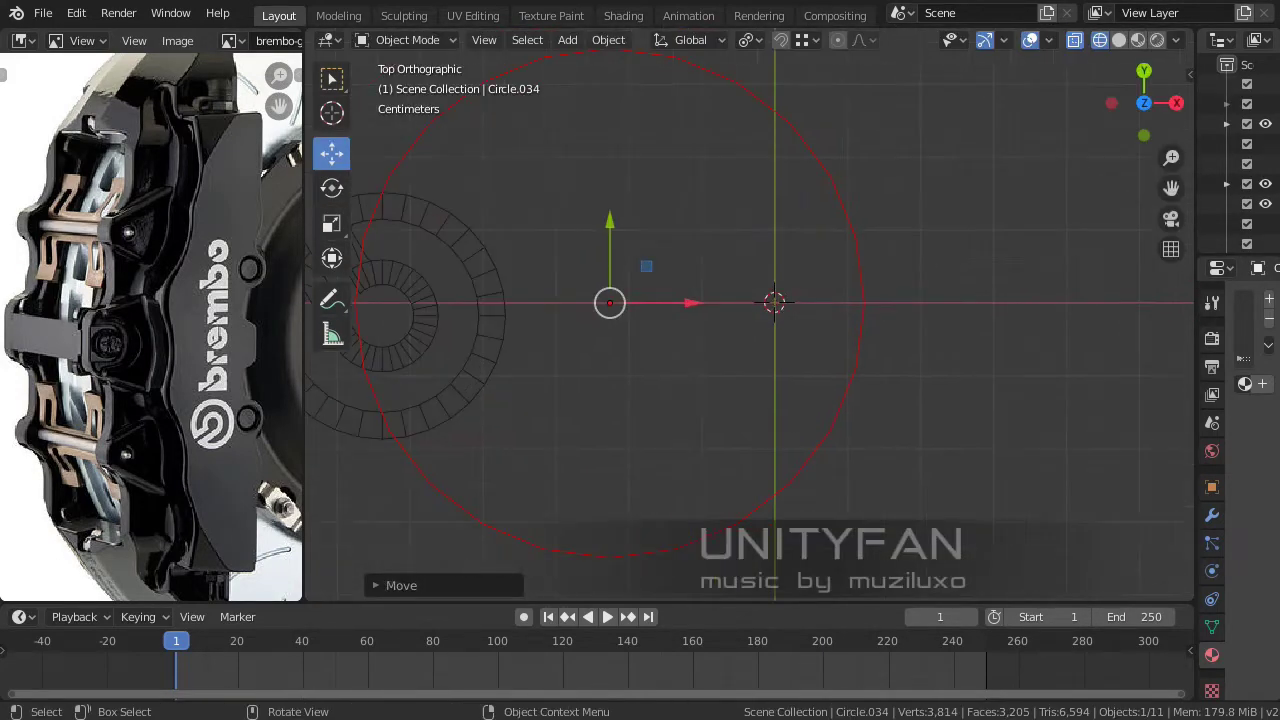
{"action": "scroll", "coordinate": [750, 315], "scroll_direction": "down", "scroll_amount": 2}
{"action": "key", "text": "Tab"}
{"action": "middle_click_drag", "start_coordinate": [750, 315], "coordinate": [780, 260]}
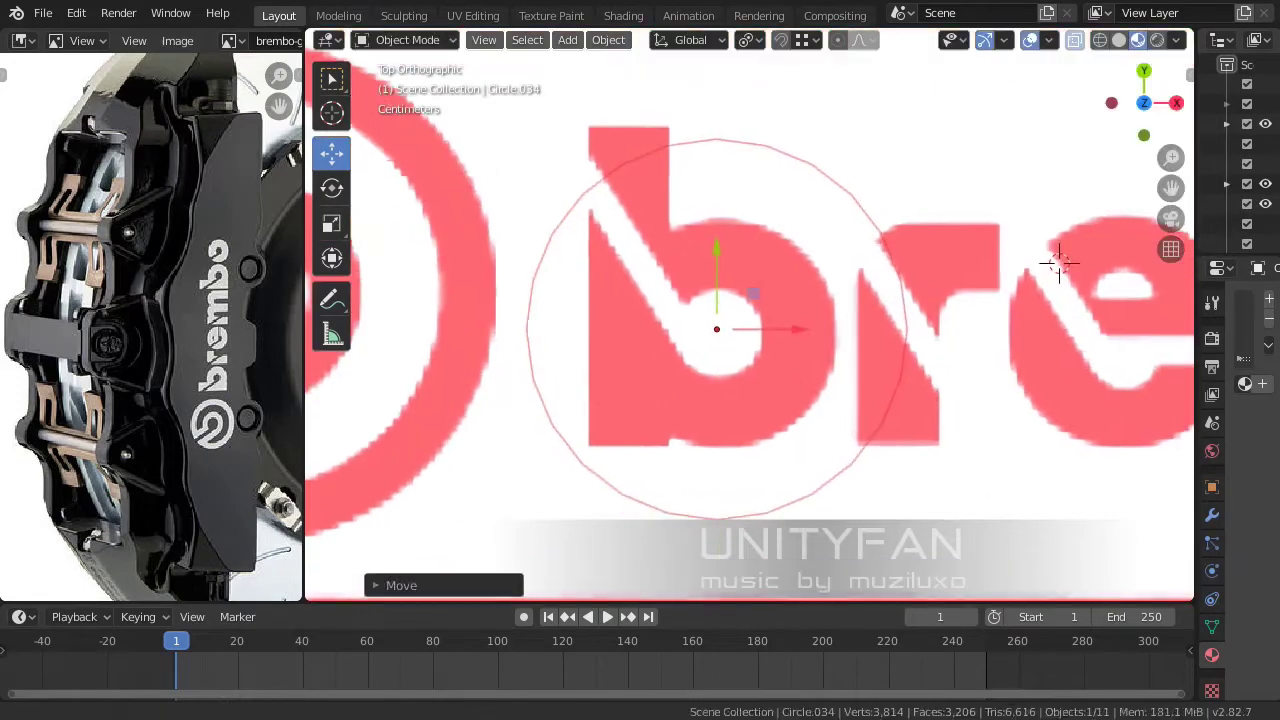
{"action": "key", "text": "s"}
{"action": "key", "text": "Return"}
{"action": "scroll", "coordinate": [1060, 262], "scroll_direction": "up", "scroll_amount": 2}
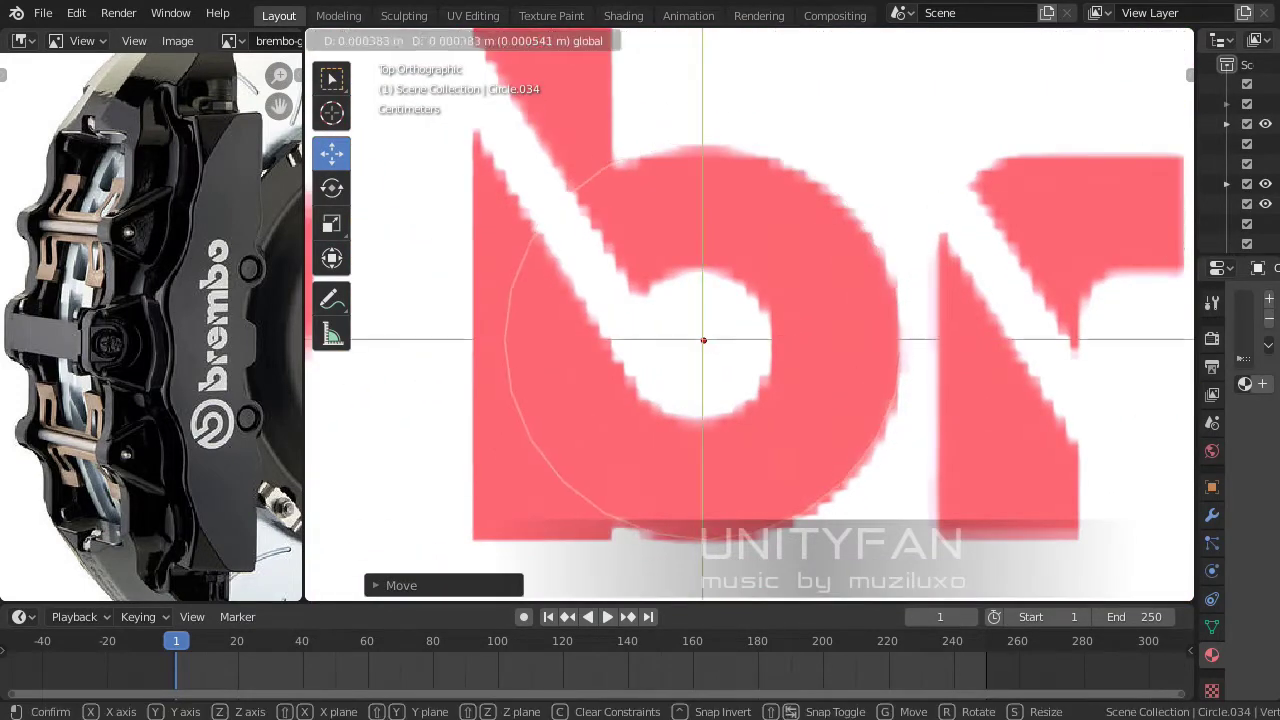
- Duplicate the traced ring and place copies over each 'o' letter of the logo
{"action": "key", "text": "Tab"}
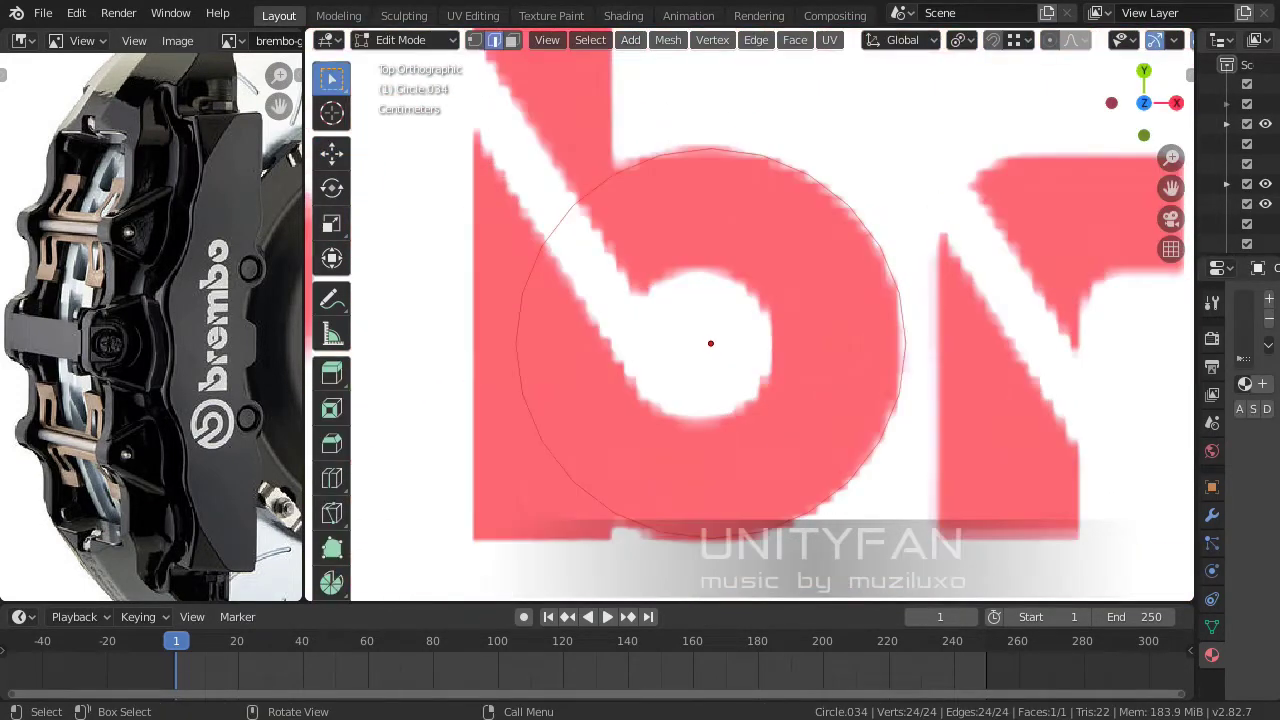
{"action": "key", "text": "Tab"}
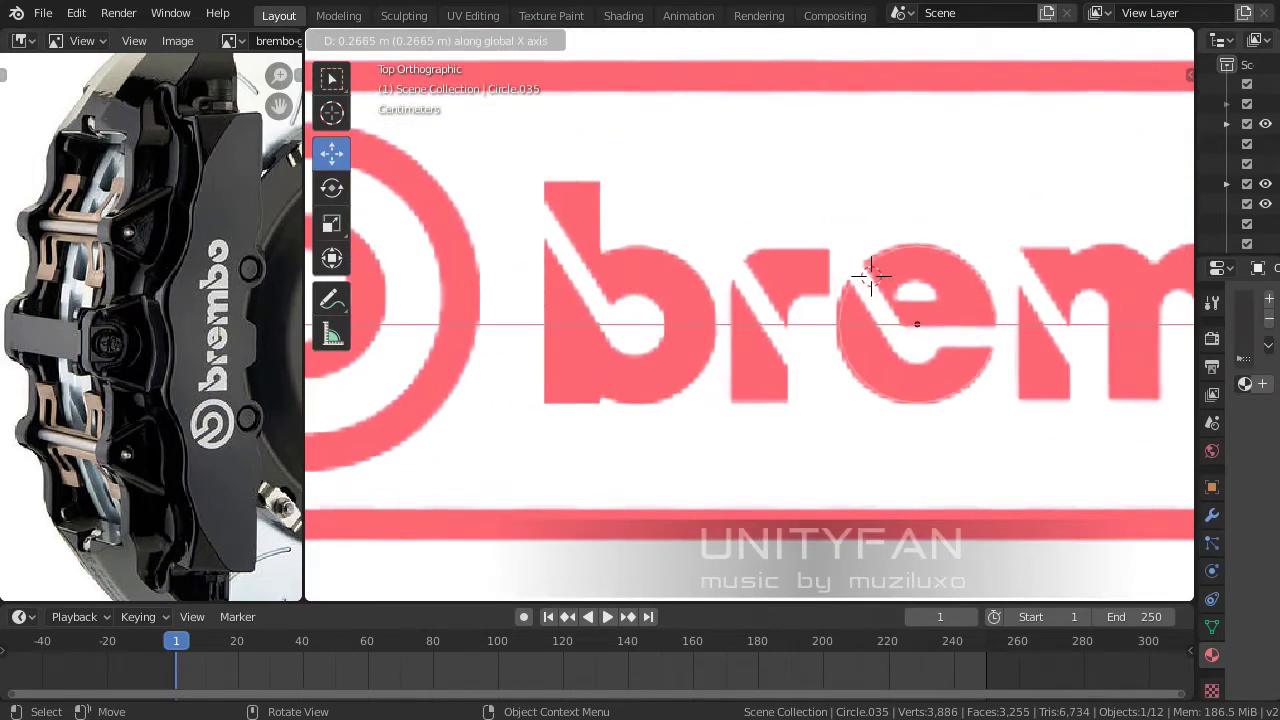
{"action": "left_click", "coordinate": [871, 276]}
{"action": "scroll", "coordinate": [845, 245], "scroll_direction": "up", "scroll_amount": 3}
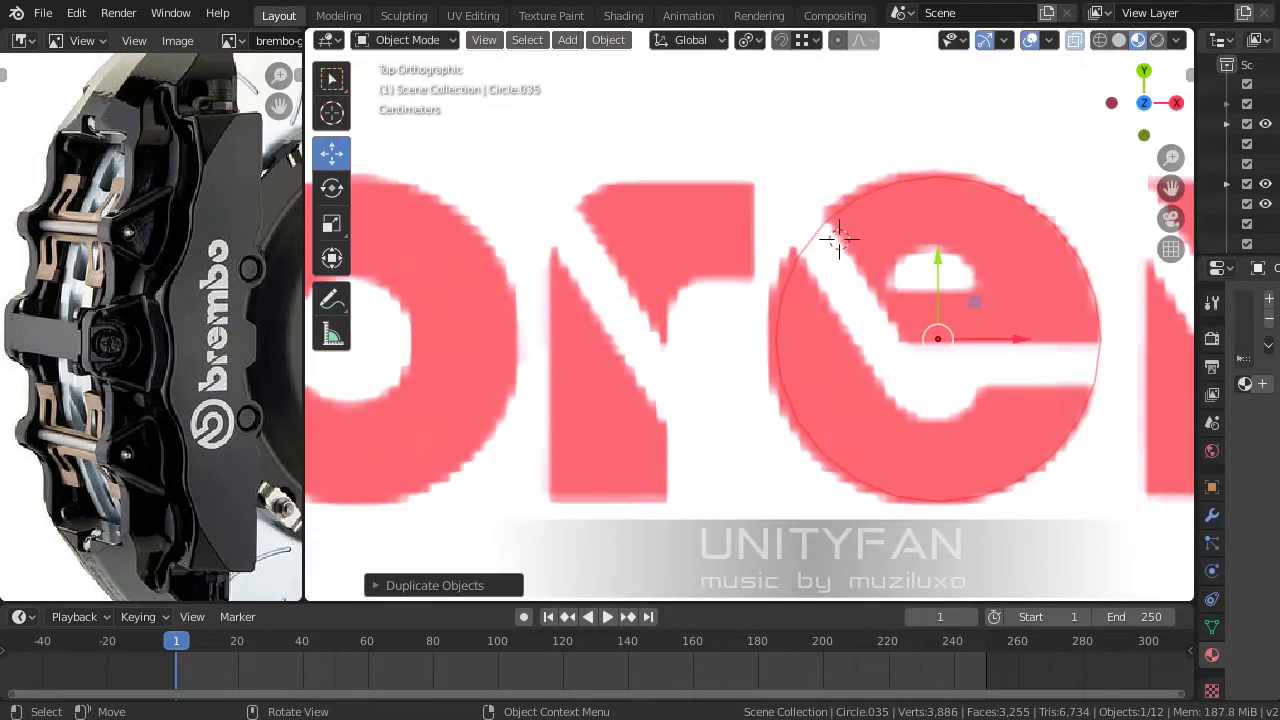
{"action": "left_click", "coordinate": [839, 238]}
{"action": "scroll", "coordinate": [449, 286], "scroll_direction": "down", "scroll_amount": 4}
{"action": "scroll", "coordinate": [540, 296], "scroll_direction": "down", "scroll_amount": 2}
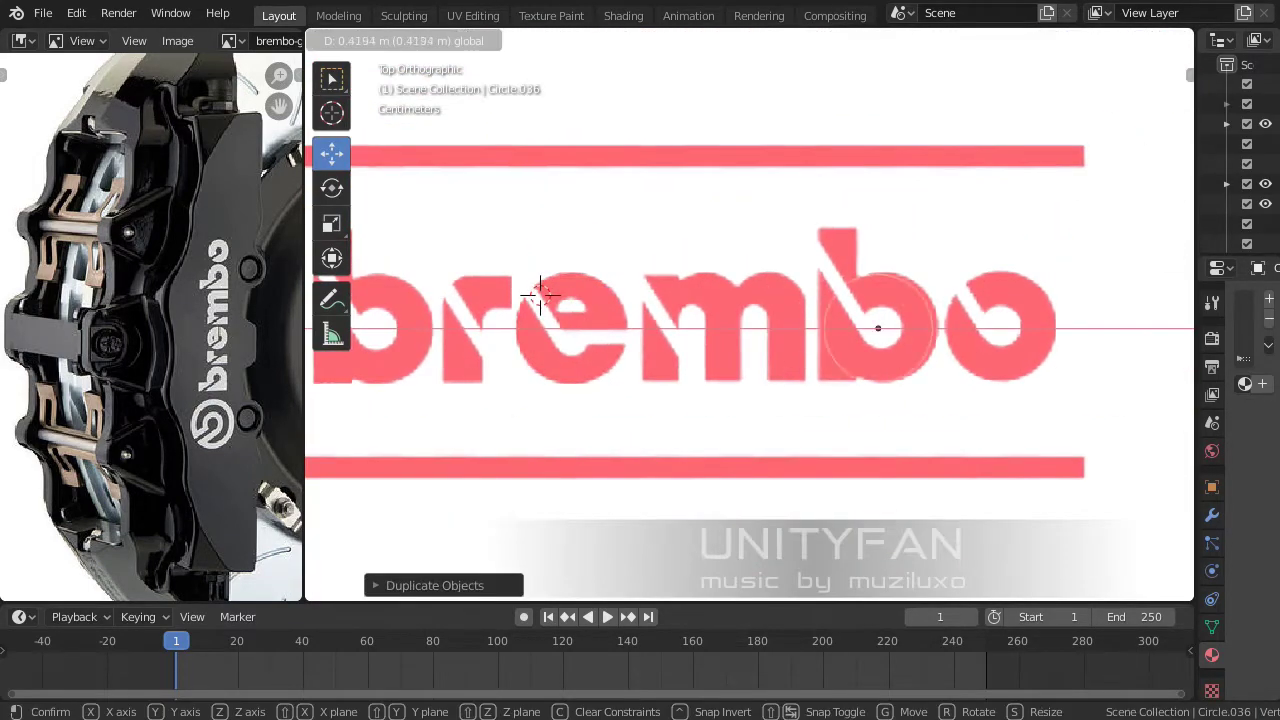
{"action": "left_click", "coordinate": [540, 296]}
{"action": "scroll", "coordinate": [720, 348], "scroll_direction": "up", "scroll_amount": 2}
- Enter the copied ring's mesh in vertex mode, try a knife cut, then return to Object Mode
{"action": "key", "text": "Return"}
{"action": "key", "text": "Tab"}
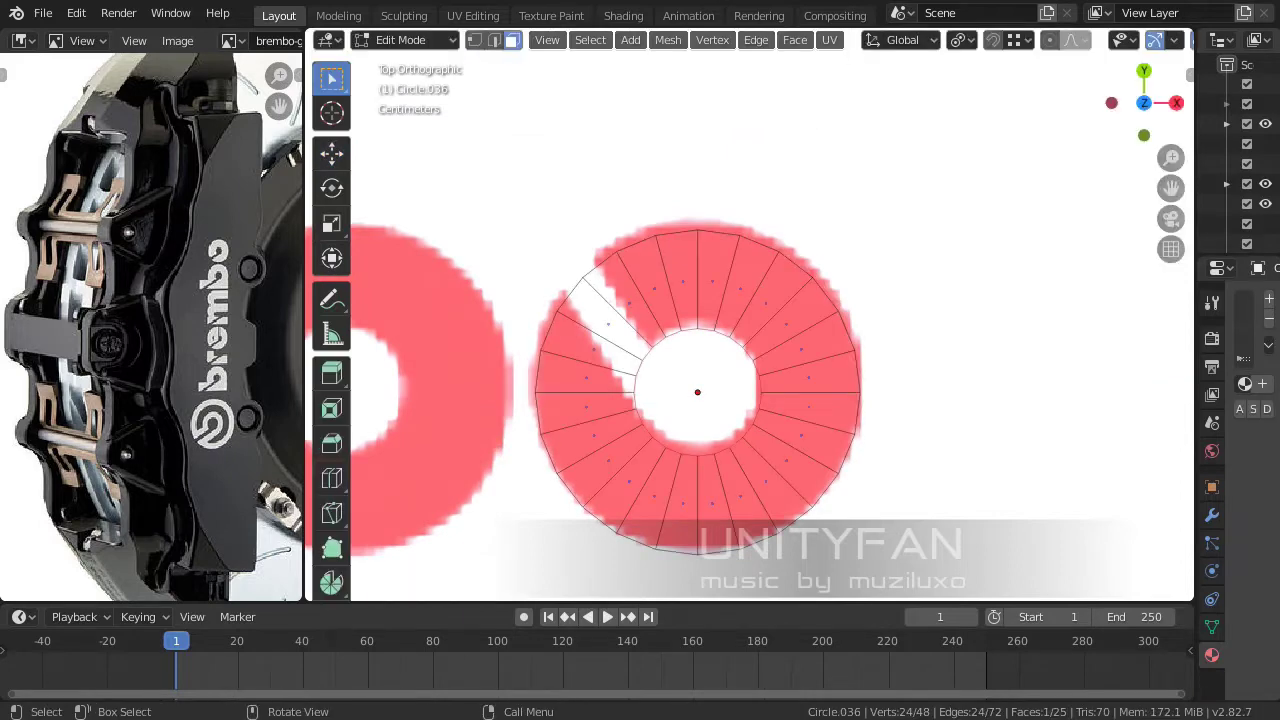
{"action": "key", "text": "x"}
{"action": "key", "text": "Escape"}
{"action": "middle_click_drag", "start_coordinate": [643, 386], "coordinate": [725, 351], "text": "shift"}
{"action": "scroll", "coordinate": [708, 292], "scroll_direction": "up", "scroll_amount": 3}
{"action": "key", "text": "1"}
{"action": "scroll", "coordinate": [708, 292], "scroll_direction": "up", "scroll_amount": 2}
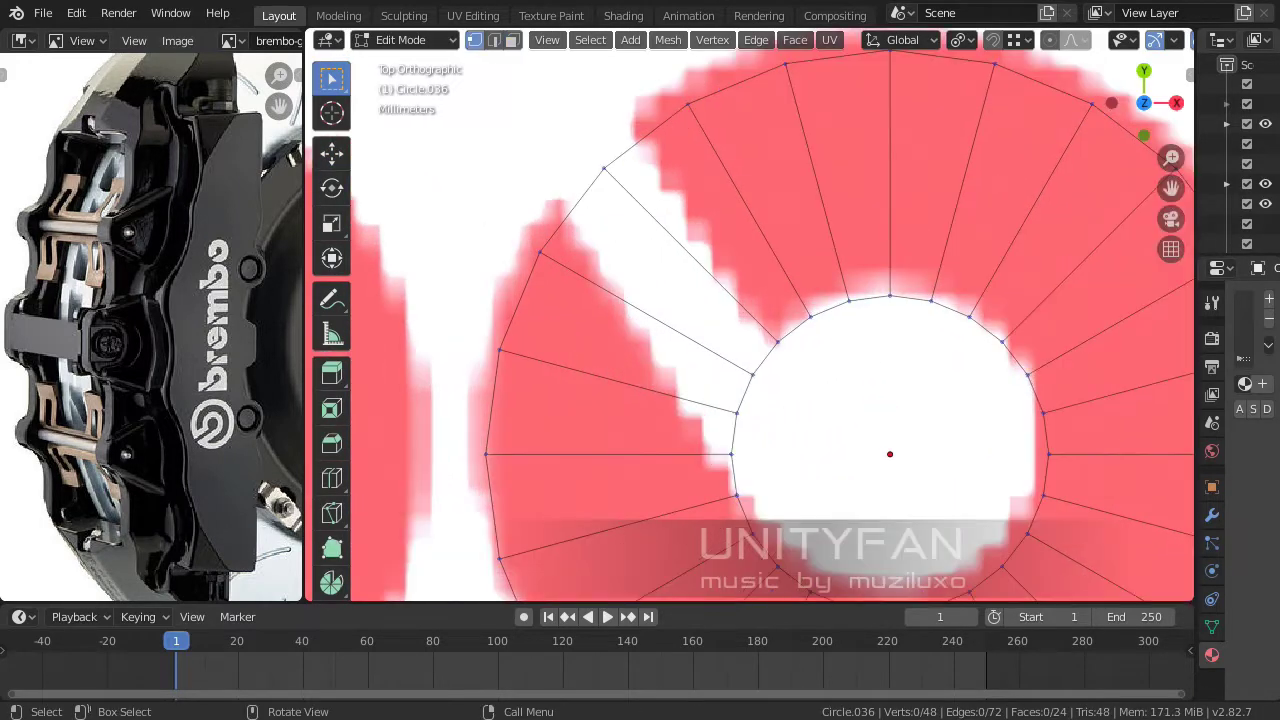
{"action": "middle_click_drag", "start_coordinate": [736, 495], "coordinate": [755, 443], "text": "shift"}
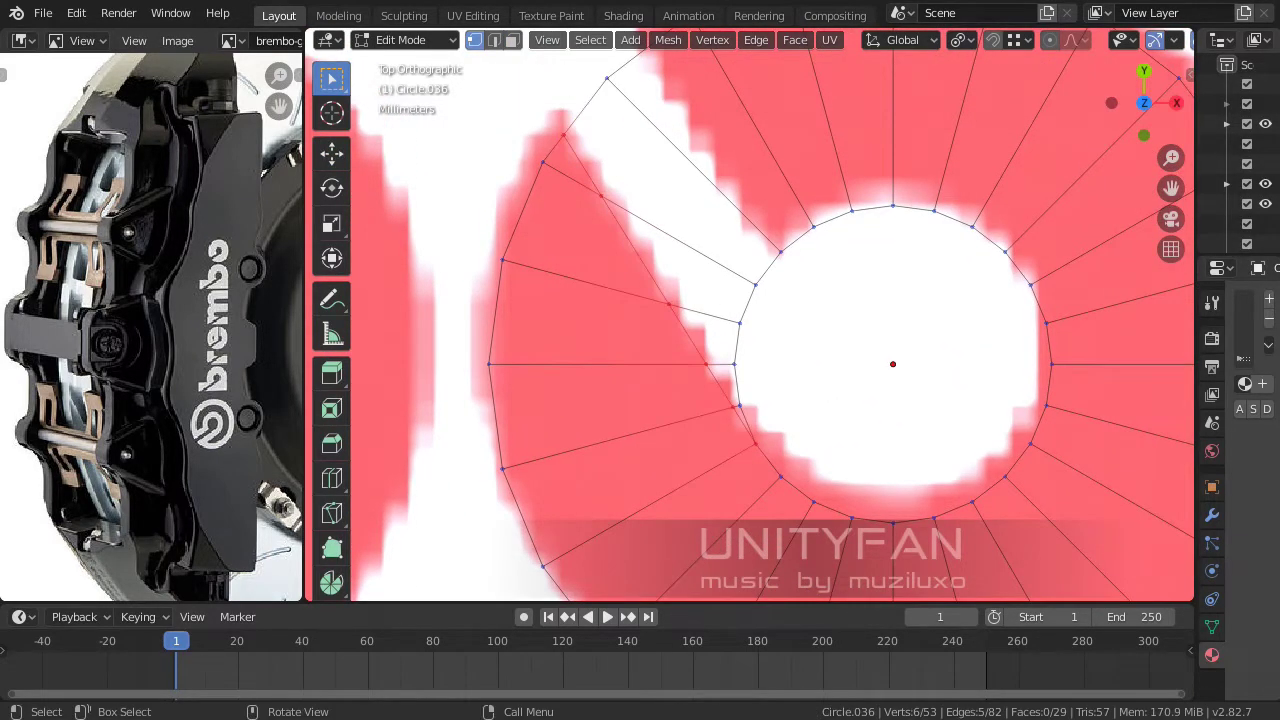
{"action": "middle_click_drag", "start_coordinate": [789, 187], "coordinate": [789, 316], "text": "shift"}
{"action": "key", "text": "k"}
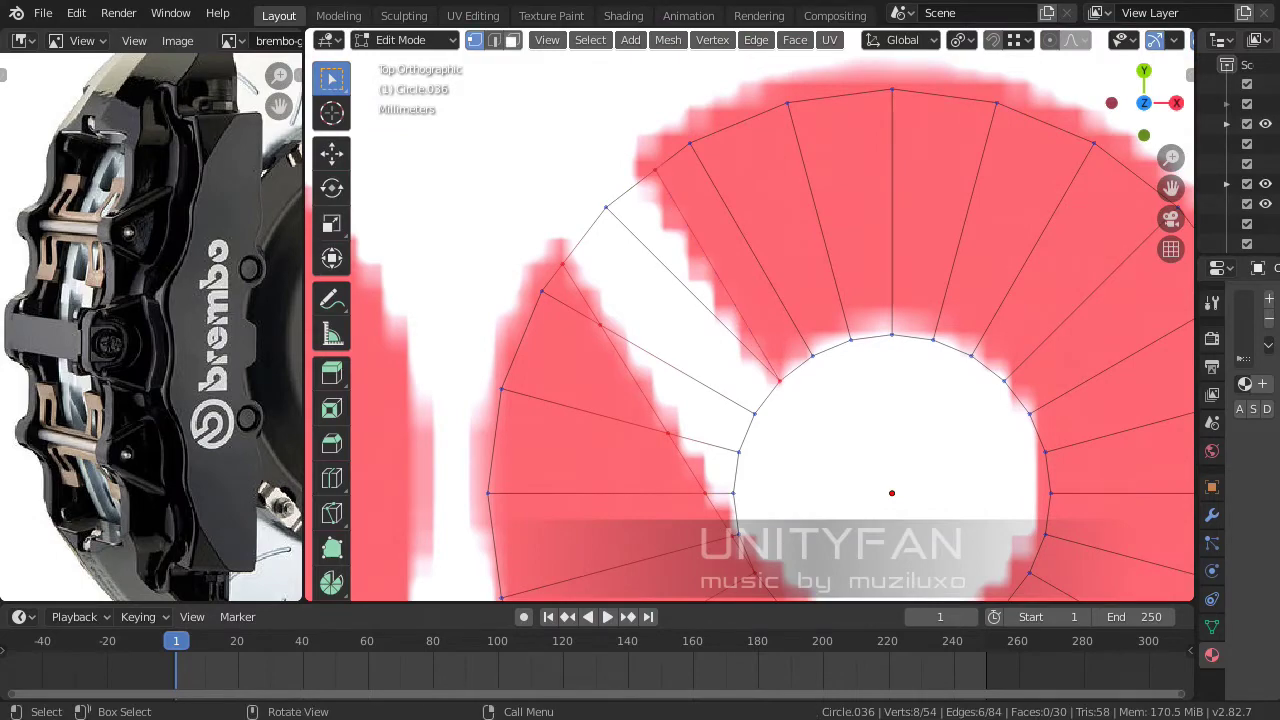
{"action": "key", "text": "3"}
{"action": "scroll", "coordinate": [750, 315], "scroll_direction": "up", "scroll_amount": 2}
{"action": "scroll", "coordinate": [750, 315], "scroll_direction": "down", "scroll_amount": 5}
{"action": "key", "text": "Tab"}
{"action": "scroll", "coordinate": [651, 294], "scroll_direction": "down", "scroll_amount": 3}
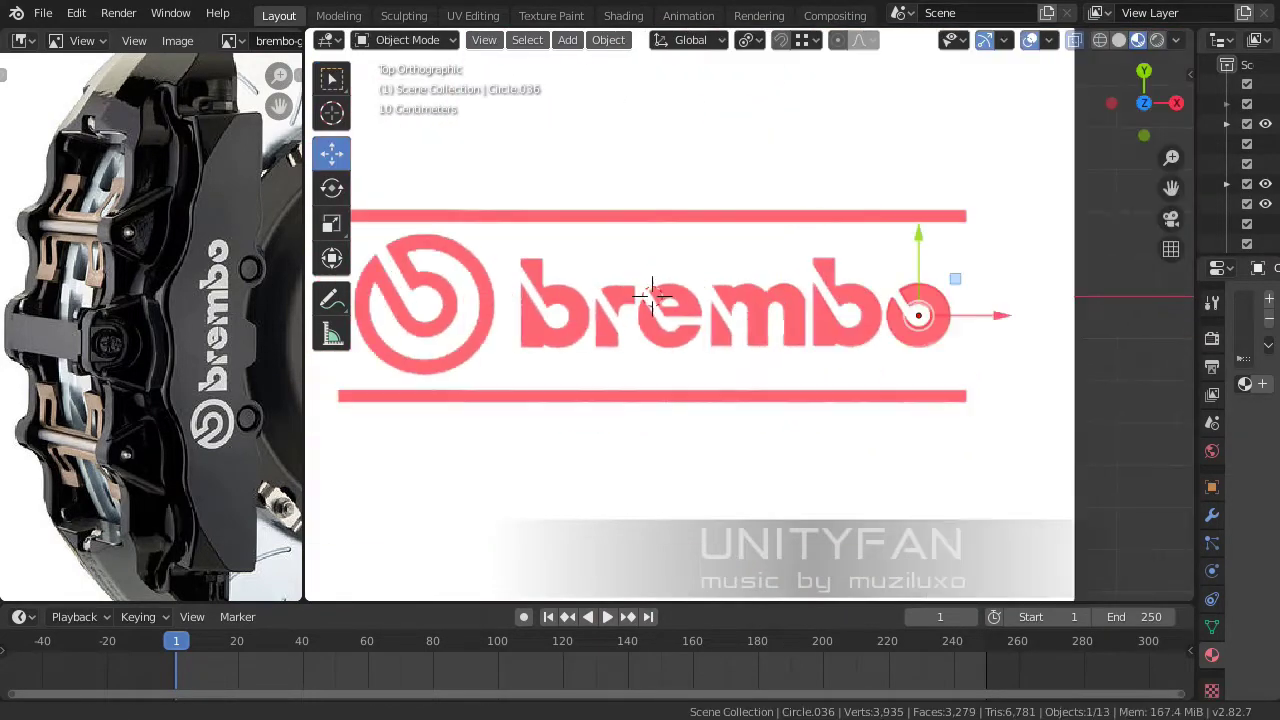
- Switch to top view and edit the first ring, Circle.034, in vertex select mode
{"action": "middle_click_drag", "start_coordinate": [651, 294], "coordinate": [643, 306]}
{"action": "key", "text": "Tab"}
{"action": "key", "text": "KP_7"}
{"action": "scroll", "coordinate": [586, 300], "scroll_direction": "up", "scroll_amount": 3}
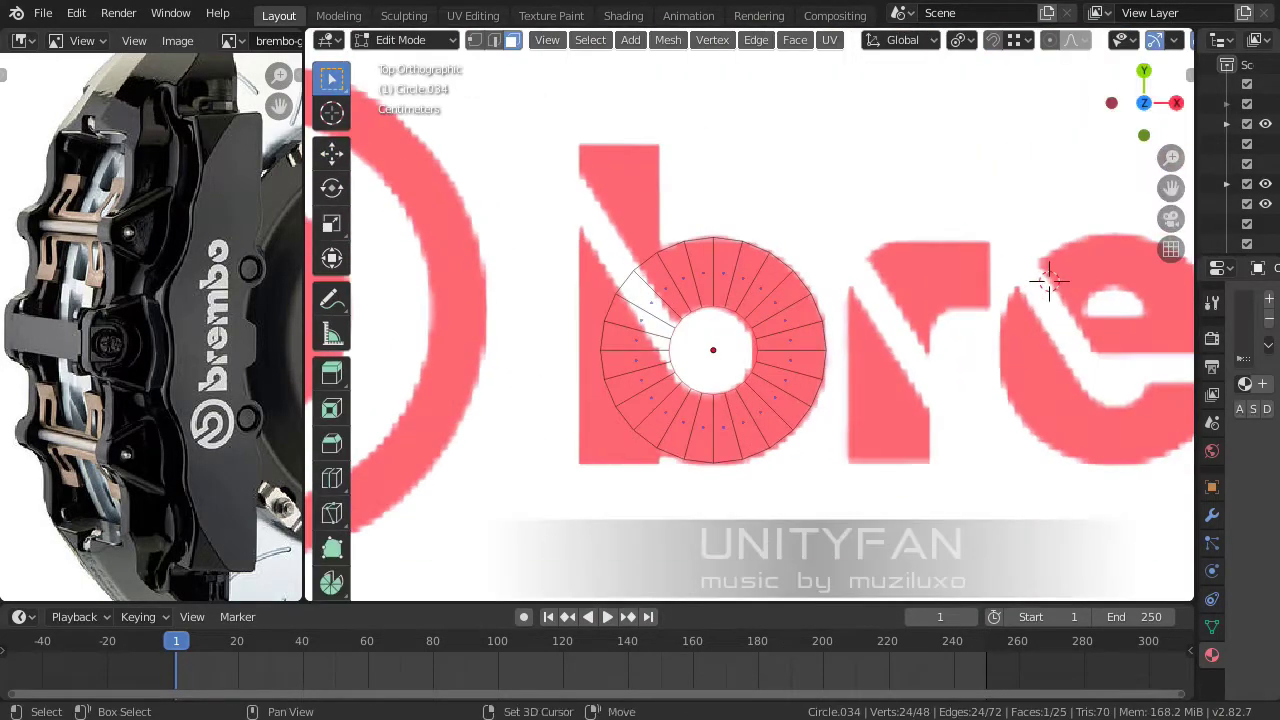
{"action": "scroll", "coordinate": [800, 349], "scroll_direction": "up", "scroll_amount": 2}
{"action": "scroll", "coordinate": [627, 464], "scroll_direction": "up", "scroll_amount": 2}
{"action": "key", "text": "1"}
{"action": "scroll", "coordinate": [796, 289], "scroll_direction": "up", "scroll_amount": 1}
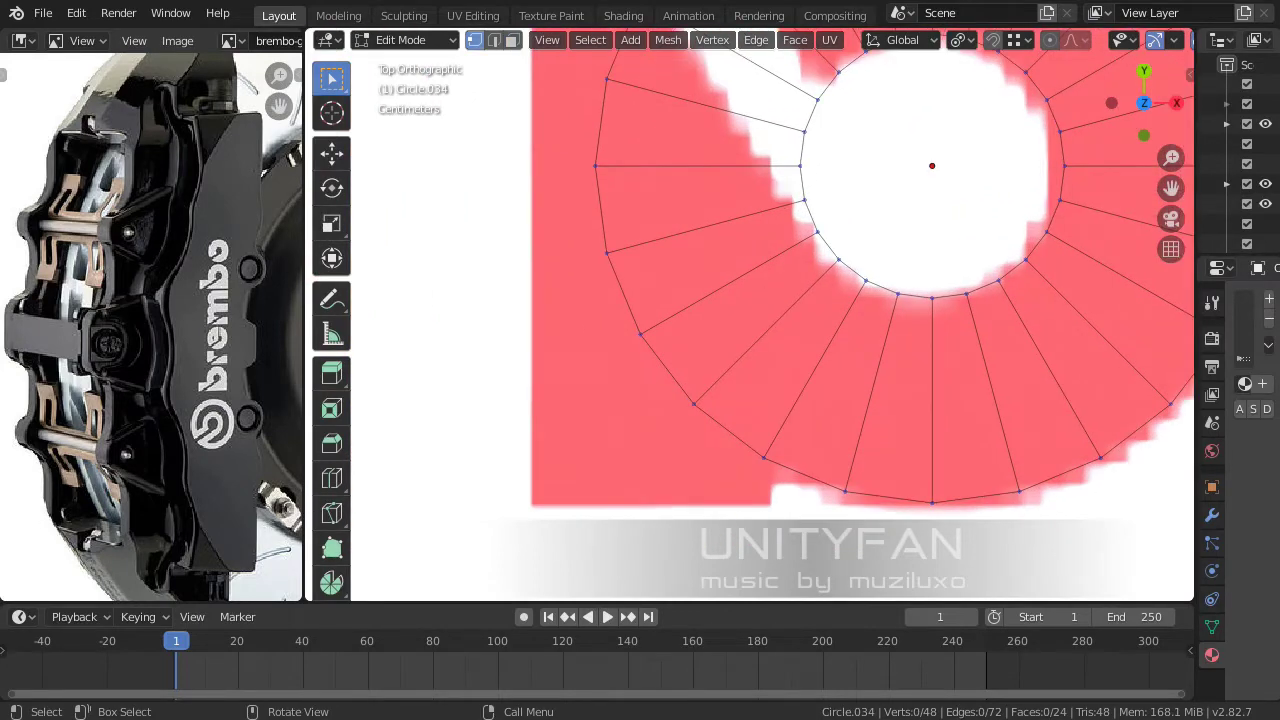
{"action": "scroll", "coordinate": [797, 400], "scroll_direction": "down", "scroll_amount": 2}
{"action": "scroll", "coordinate": [835, 379], "scroll_direction": "up", "scroll_amount": 2}
- Knife-cut the ring's upper-left edge out to its outer edge along the b's diagonal
{"action": "key", "text": "k"}
{"action": "middle_click_drag", "start_coordinate": [796, 457], "coordinate": [809, 516]}
{"action": "left_click", "coordinate": [652, 256]}
{"action": "scroll", "coordinate": [814, 529], "scroll_direction": "up", "scroll_amount": 2}
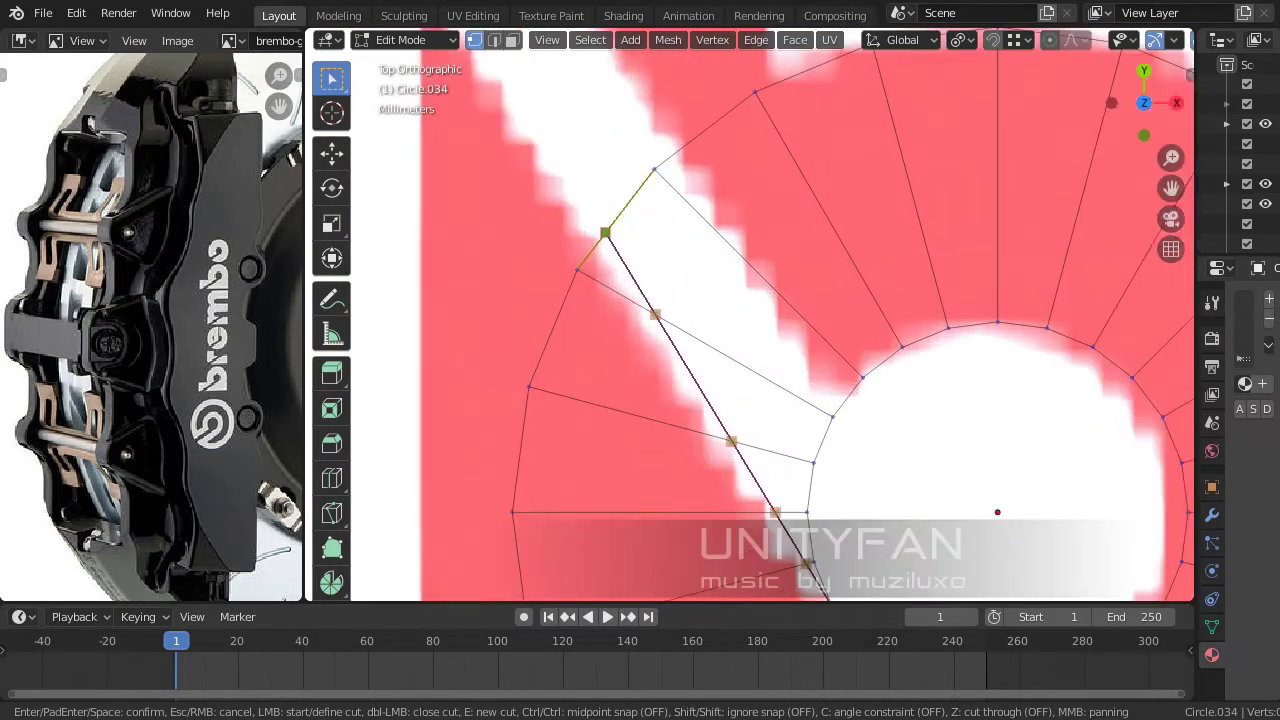
{"action": "left_click", "coordinate": [613, 222]}
{"action": "scroll", "coordinate": [613, 222], "scroll_direction": "down", "scroll_amount": 2}
{"action": "scroll", "coordinate": [859, 524], "scroll_direction": "up", "scroll_amount": 3}
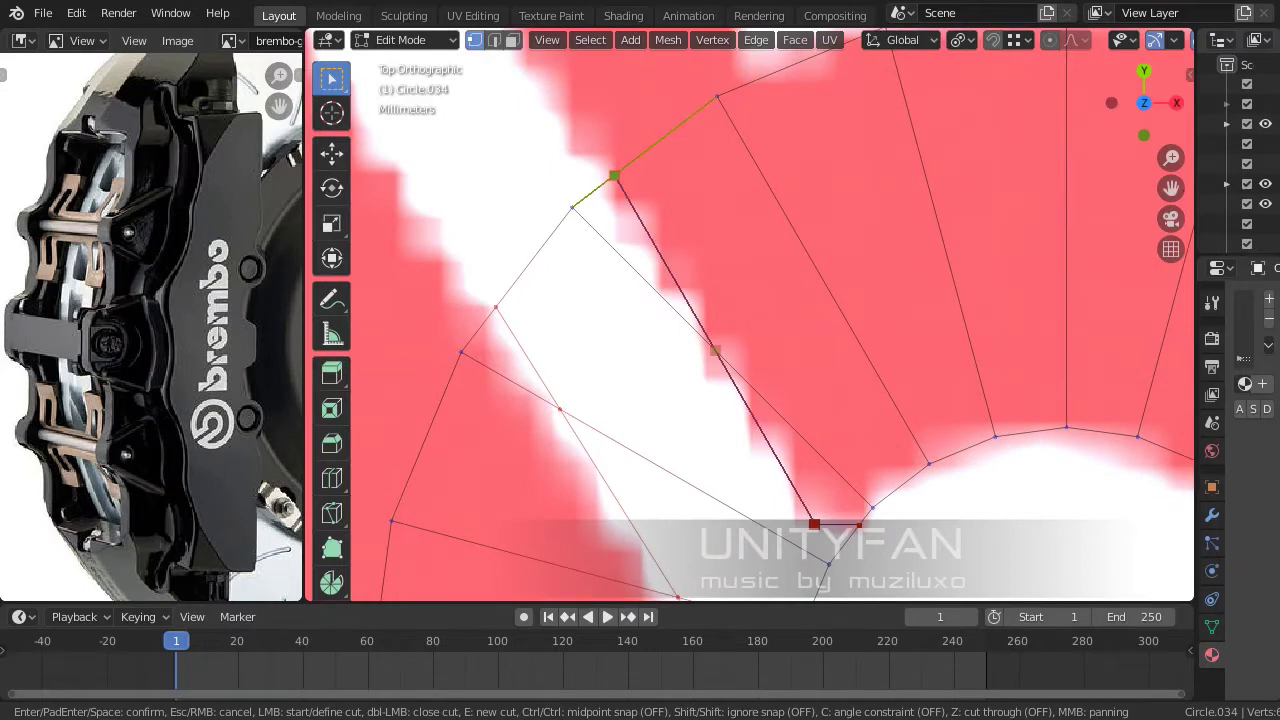
{"action": "key", "text": "Return"}
{"action": "scroll", "coordinate": [814, 524], "scroll_direction": "down", "scroll_amount": 3}
{"action": "scroll", "coordinate": [926, 327], "scroll_direction": "up", "scroll_amount": 1}
- Extrude the edge at the b stem's base up to the top of the stem
{"action": "key", "text": "3"}
{"action": "scroll", "coordinate": [926, 327], "scroll_direction": "up", "scroll_amount": 2}
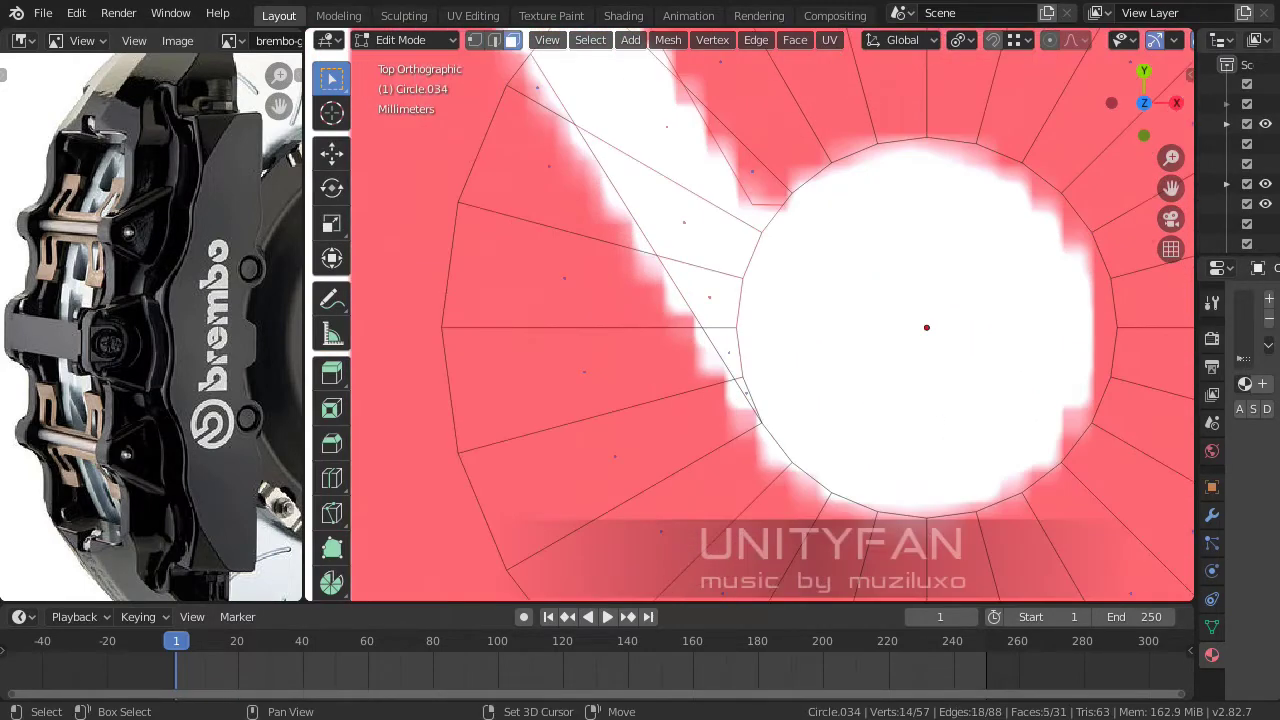
{"action": "scroll", "coordinate": [926, 327], "scroll_direction": "down", "scroll_amount": 3}
{"action": "middle_click_drag", "start_coordinate": [926, 327], "coordinate": [978, 407], "text": "shift"}
{"action": "scroll", "coordinate": [978, 407], "scroll_direction": "up", "scroll_amount": 4}
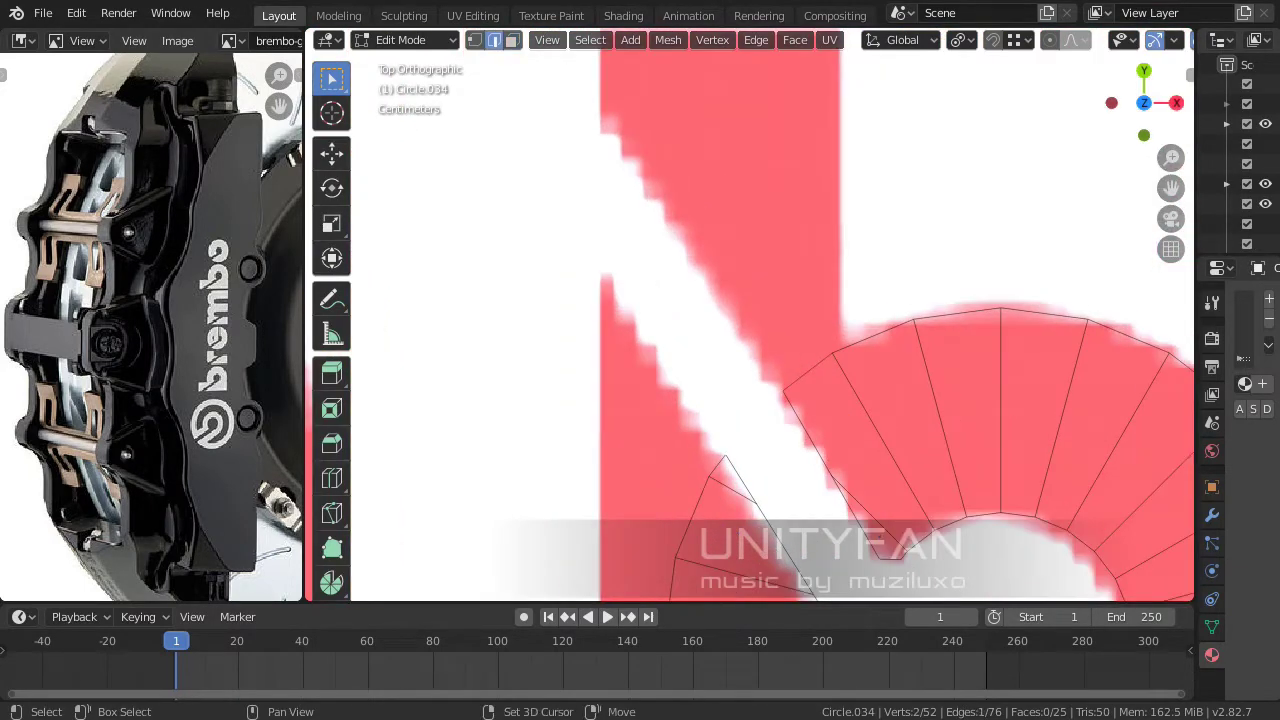
{"action": "middle_click_drag", "start_coordinate": [720, 230], "coordinate": [720, 330], "text": "shift"}
{"action": "key", "text": "e"}
{"action": "left_click", "coordinate": [682, 176]}
{"action": "middle_click_drag", "start_coordinate": [682, 176], "coordinate": [682, 203], "text": "shift"}
- Subdivide the selected stem edge into two
{"action": "key", "text": "1"}
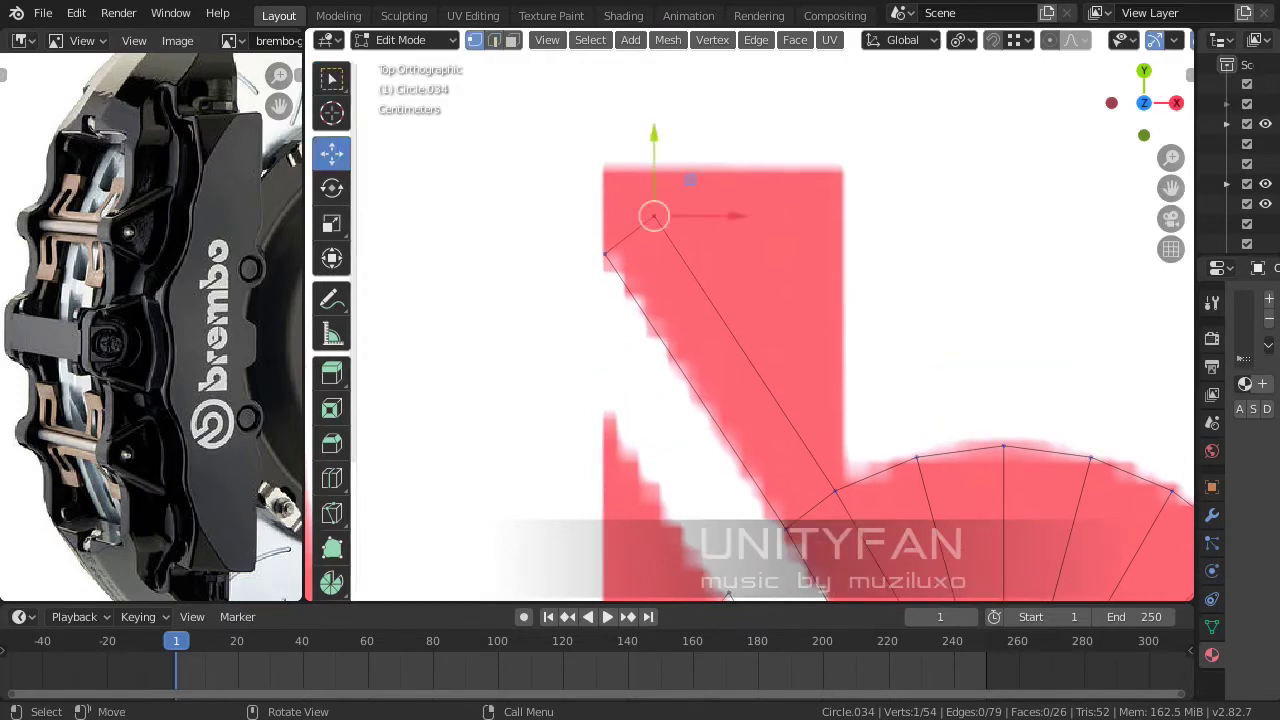
{"action": "key", "text": "2"}
{"action": "right_click", "coordinate": [570, 147]}
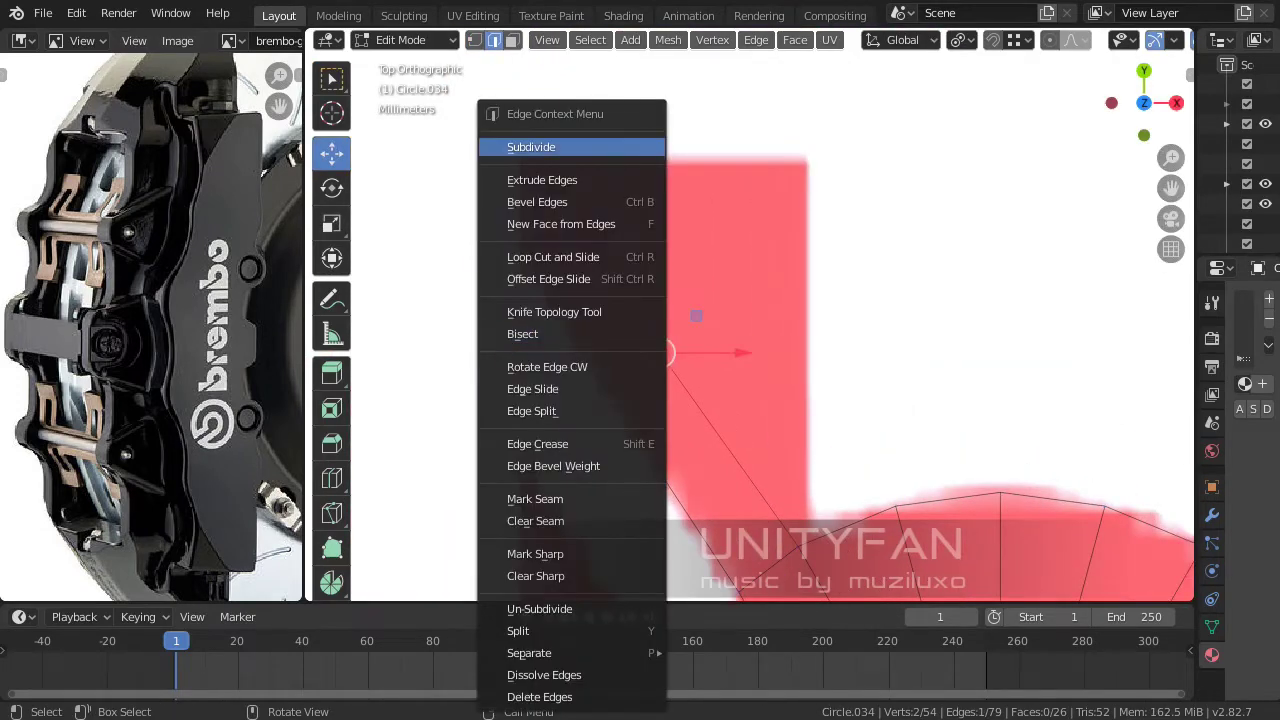
{"action": "left_click", "coordinate": [570, 147]}
- Leave Edit Mode and scroll down to the reference plane's material settings
{"action": "key", "text": "1"}
{"action": "key", "text": "Tab"}
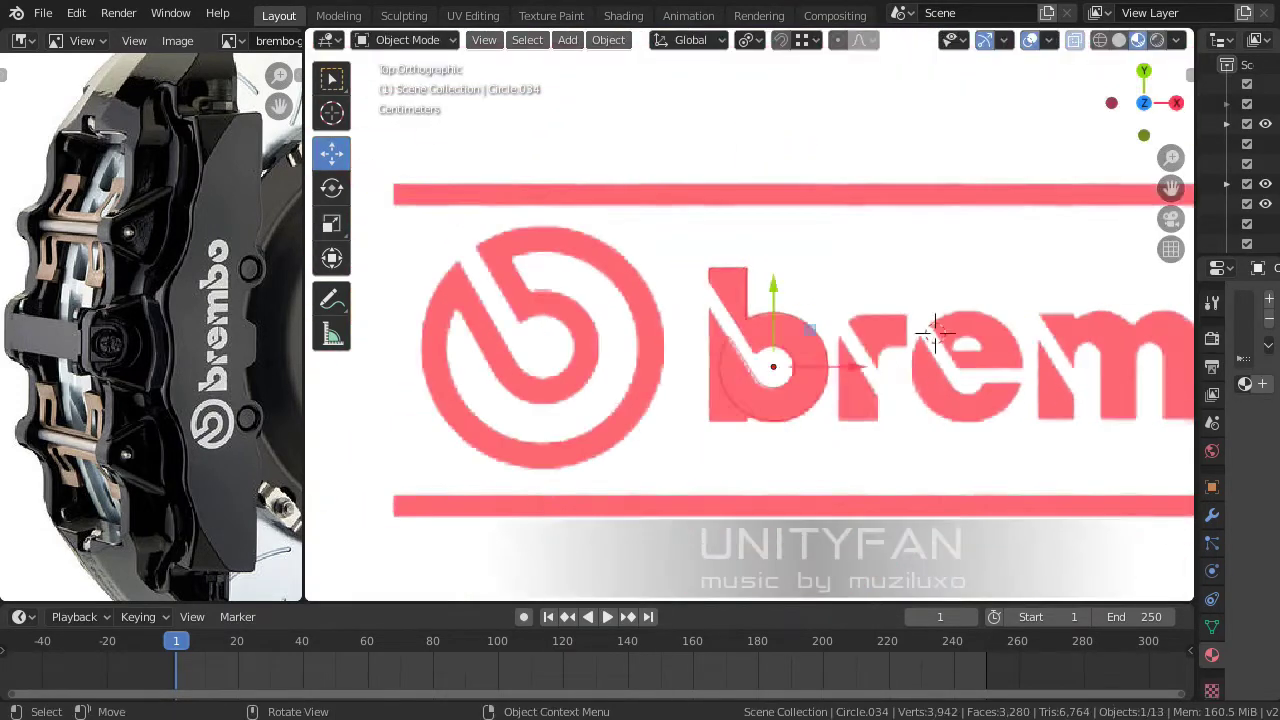
{"action": "scroll", "coordinate": [693, 322], "scroll_direction": "down", "scroll_amount": 3}
{"action": "scroll", "coordinate": [693, 322], "scroll_direction": "down", "scroll_amount": 2}
{"action": "left_click_drag", "start_coordinate": [303, 330], "coordinate": [229, 330]}
{"action": "scroll", "coordinate": [115, 330], "scroll_direction": "up", "scroll_amount": 2}
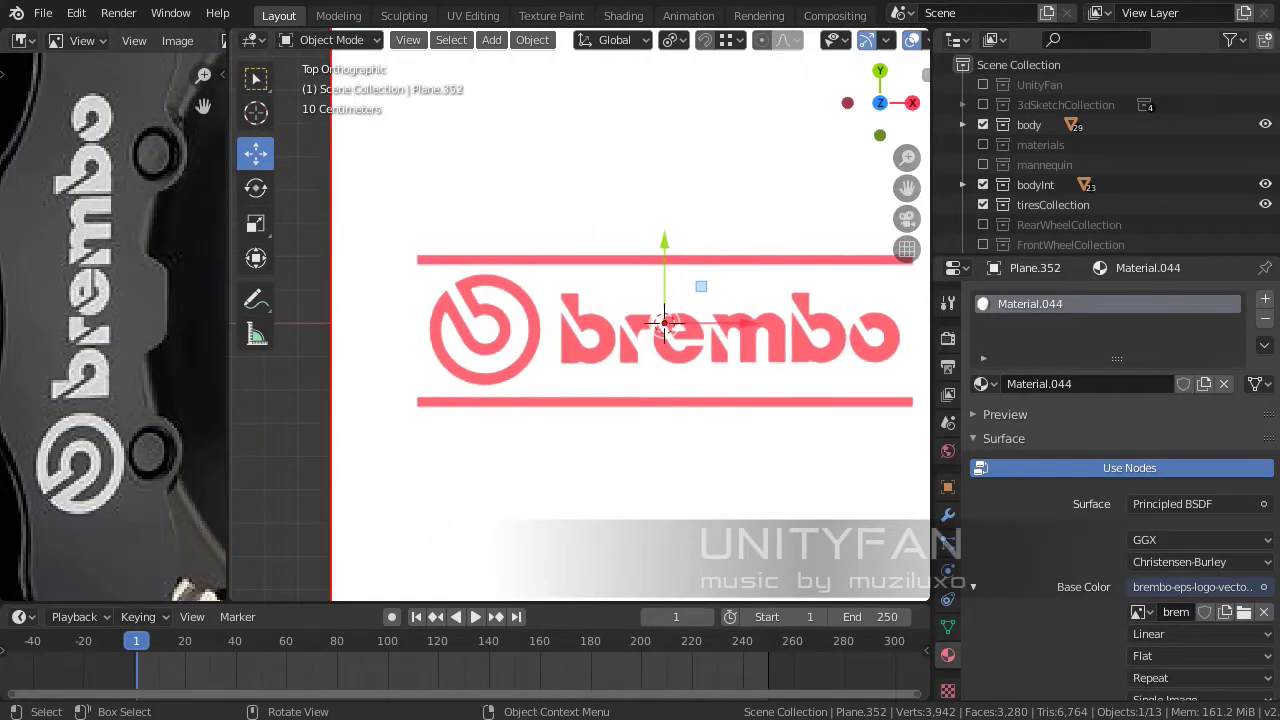
{"action": "scroll", "coordinate": [1100, 450], "scroll_direction": "down", "scroll_amount": 8}
{"action": "scroll", "coordinate": [1100, 450], "scroll_direction": "down", "scroll_amount": 6}
{"action": "scroll", "coordinate": [1100, 450], "scroll_direction": "down", "scroll_amount": 8}
{"action": "scroll", "coordinate": [1100, 450], "scroll_direction": "down", "scroll_amount": 1}
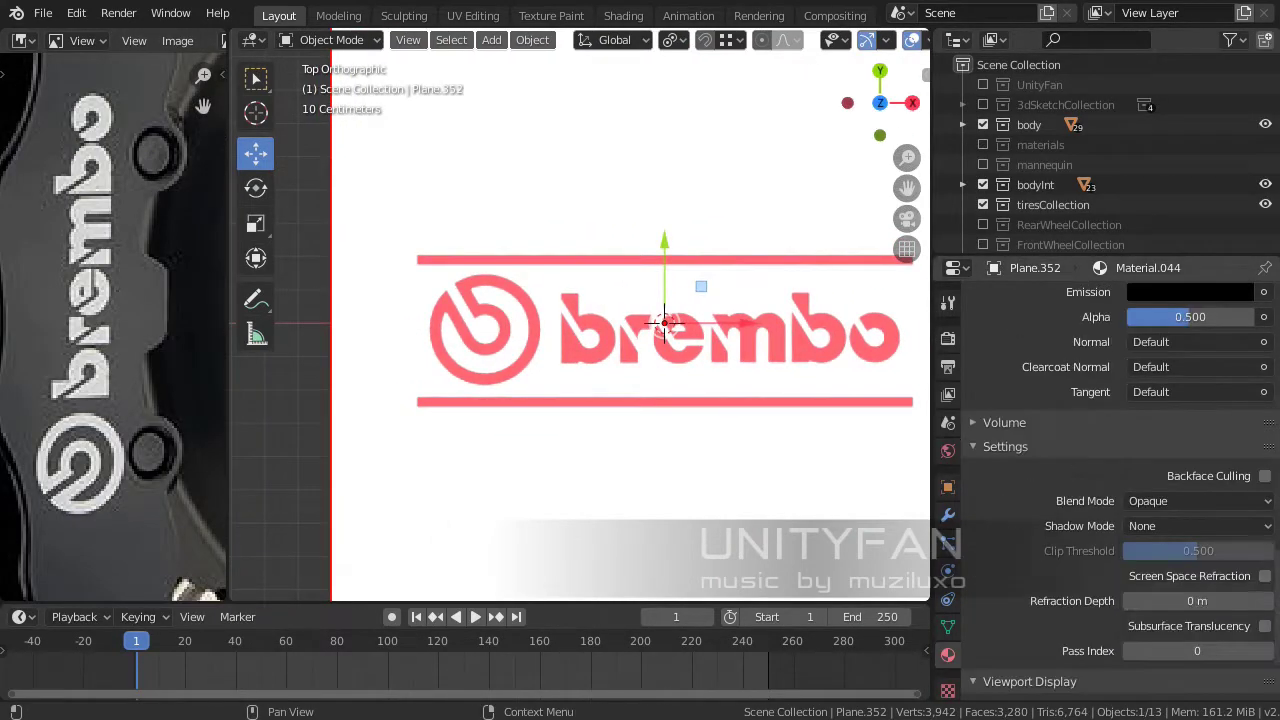
- Set the material's Blend Mode to Alpha Blend and orbit to view the plane at an angle
{"action": "left_click", "coordinate": [1200, 501]}
{"action": "left_click", "coordinate": [1190, 570]}
{"action": "scroll", "coordinate": [579, 313], "scroll_direction": "down", "scroll_amount": 2}
{"action": "middle_click_drag", "start_coordinate": [638, 321], "coordinate": [622, 358]}
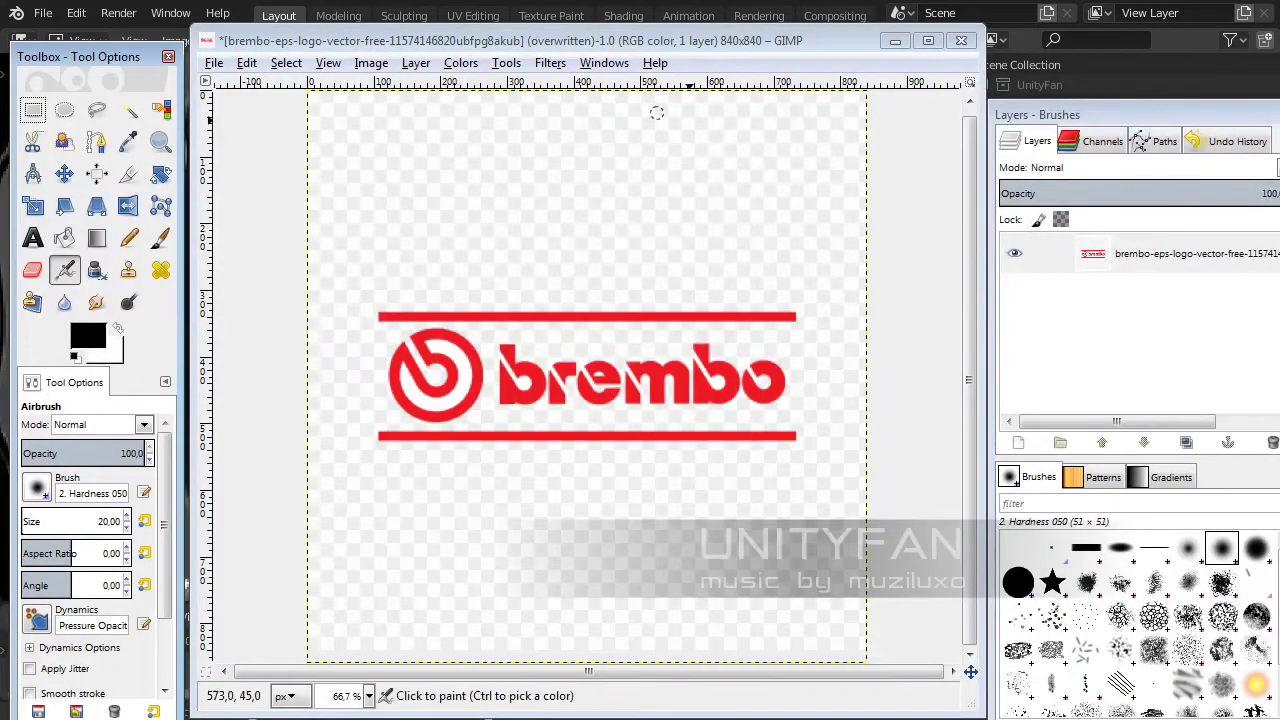
- Darken the logo by lowering the gamma in Levels, then close the dialog
{"action": "left_click", "coordinate": [371, 62]}
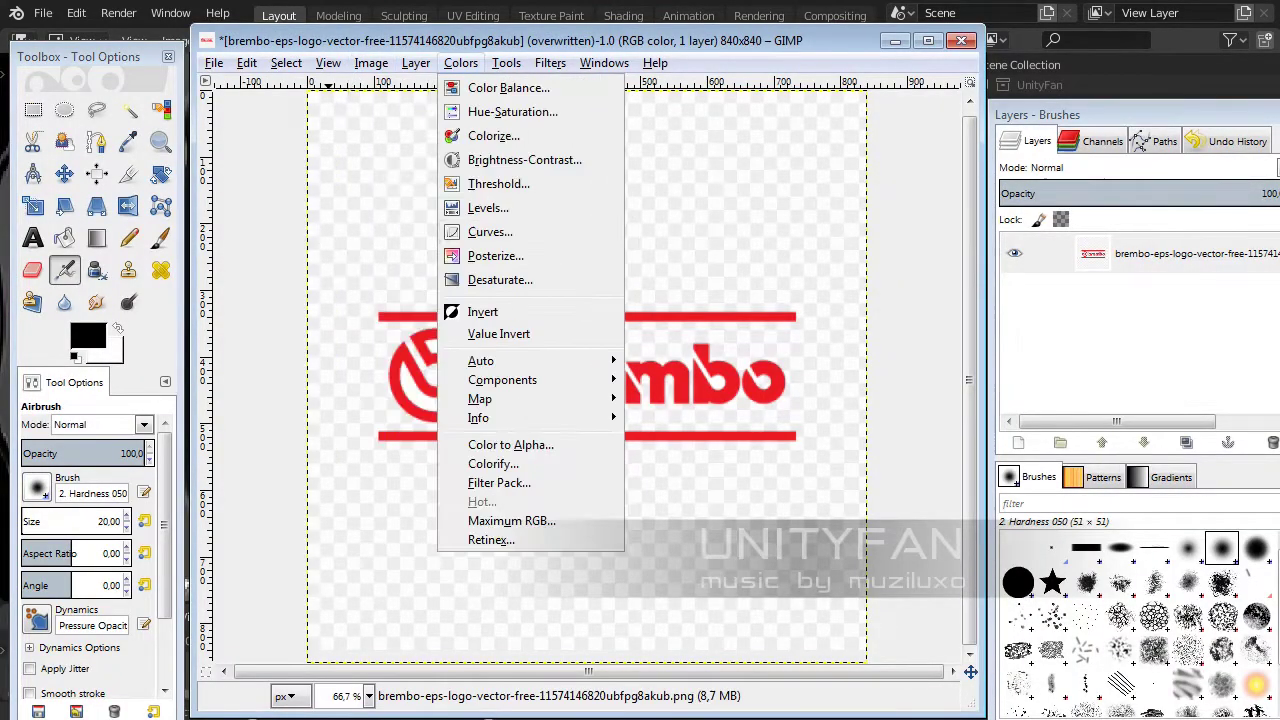
{"action": "left_click", "coordinate": [490, 208]}
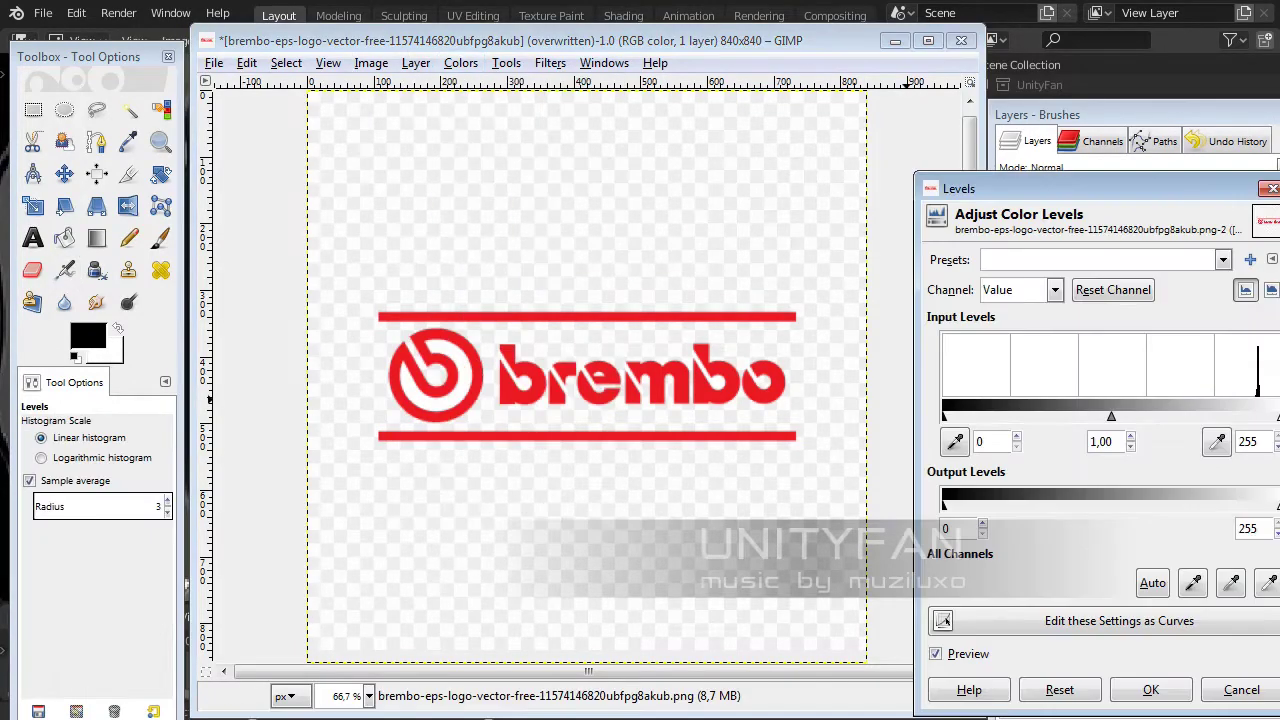
{"action": "left_click_drag", "start_coordinate": [1103, 417], "coordinate": [1198, 417]}
{"action": "left_click", "coordinate": [1143, 689]}
- Desaturate the logo to grey using the Average method
{"action": "left_click", "coordinate": [371, 62]}
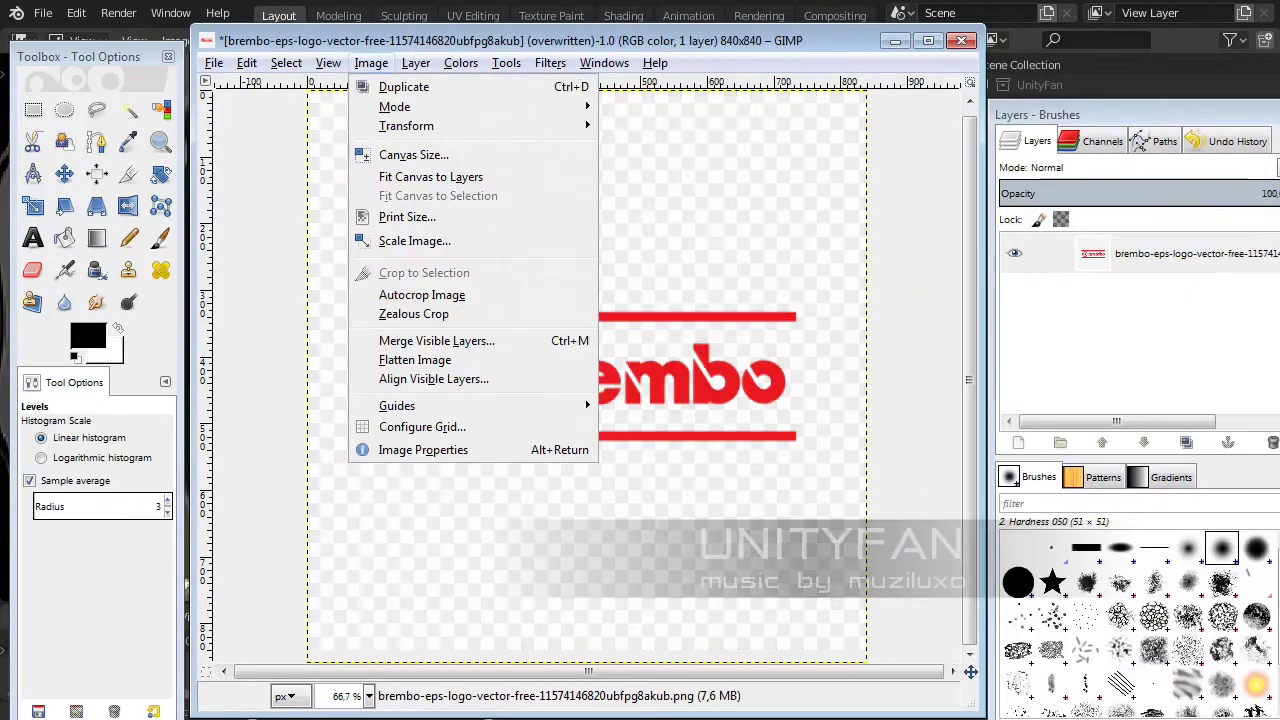
{"action": "left_click", "coordinate": [700, 370]}
{"action": "left_click", "coordinate": [245, 287]}
{"action": "left_click", "coordinate": [449, 349]}
- Darken the logo further by pulling the Curves line down
{"action": "left_click", "coordinate": [461, 62]}
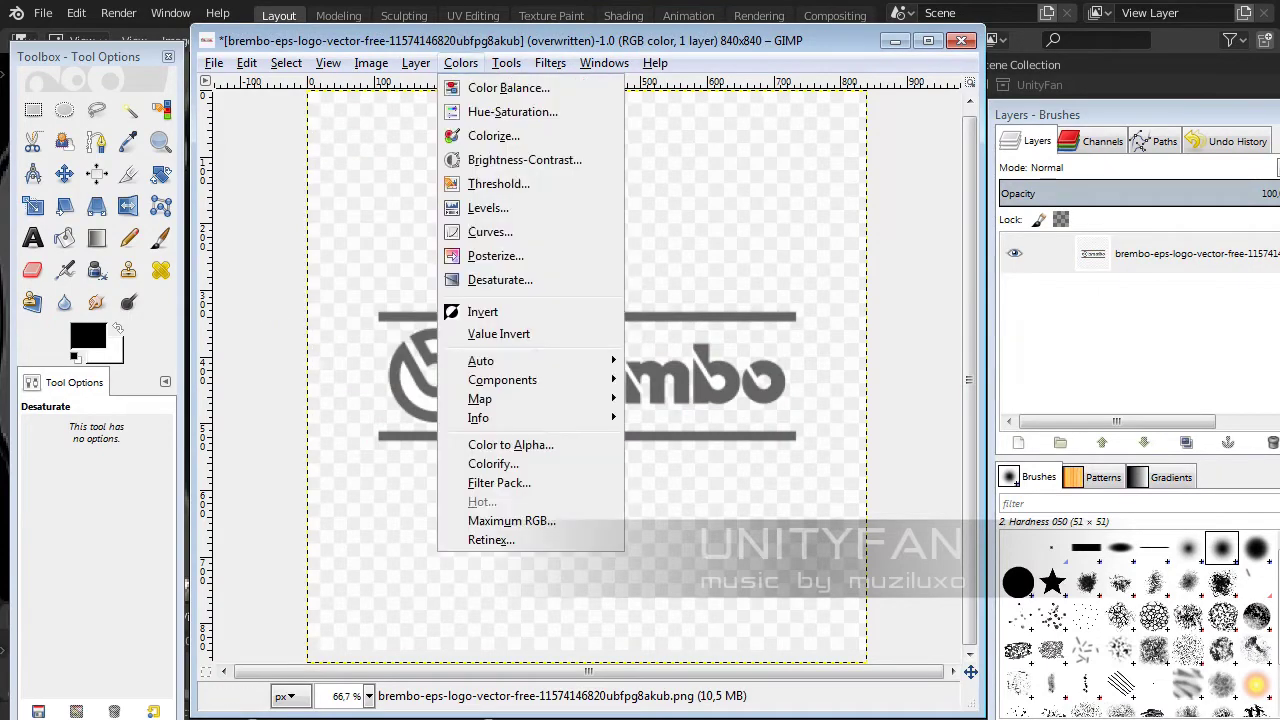
{"action": "left_click", "coordinate": [490, 231]}
{"action": "mouse_move", "coordinate": [1114, 400]}
{"action": "left_mouse_down"}
{"action": "mouse_move", "coordinate": [1120, 457]}
{"action": "mouse_move", "coordinate": [1154, 491]}
{"action": "left_mouse_up"}
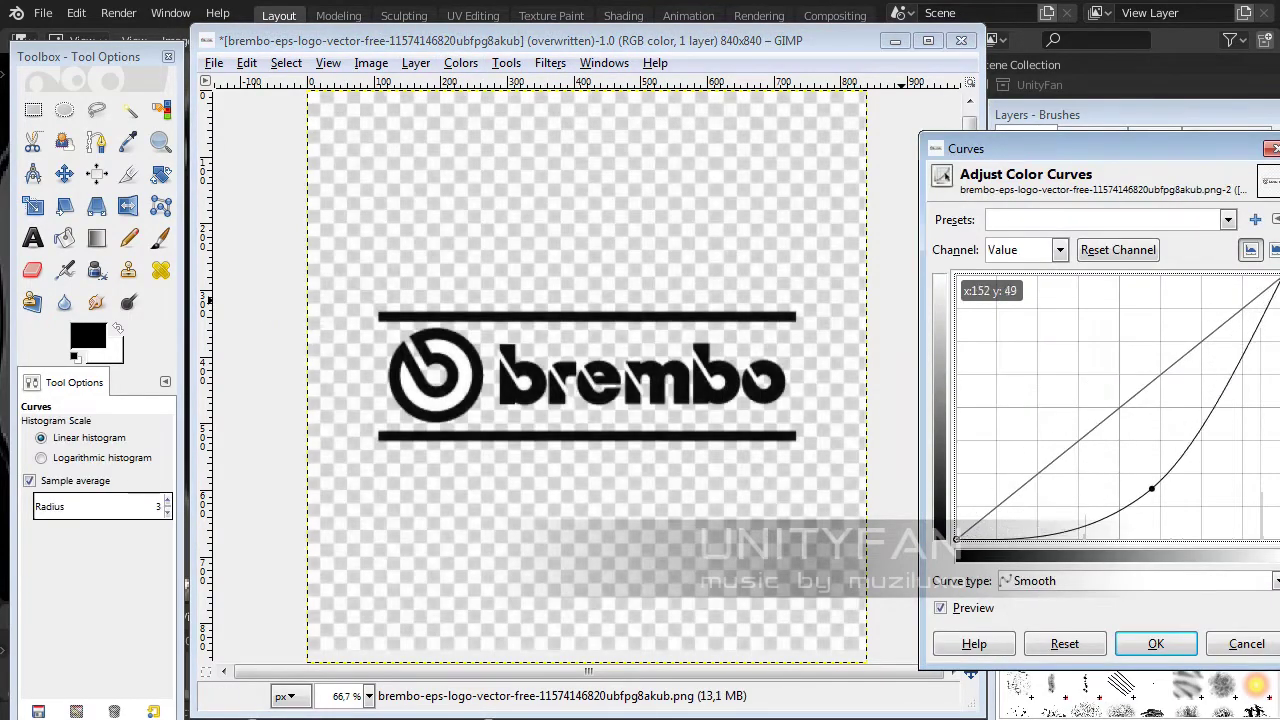
{"action": "left_click", "coordinate": [1140, 643]}
- Overwrite the PNG, invert the logo to white, and overwrite the PNG again
{"action": "key", "text": "ctrl+e"}
{"action": "key", "text": "alt+Tab"}
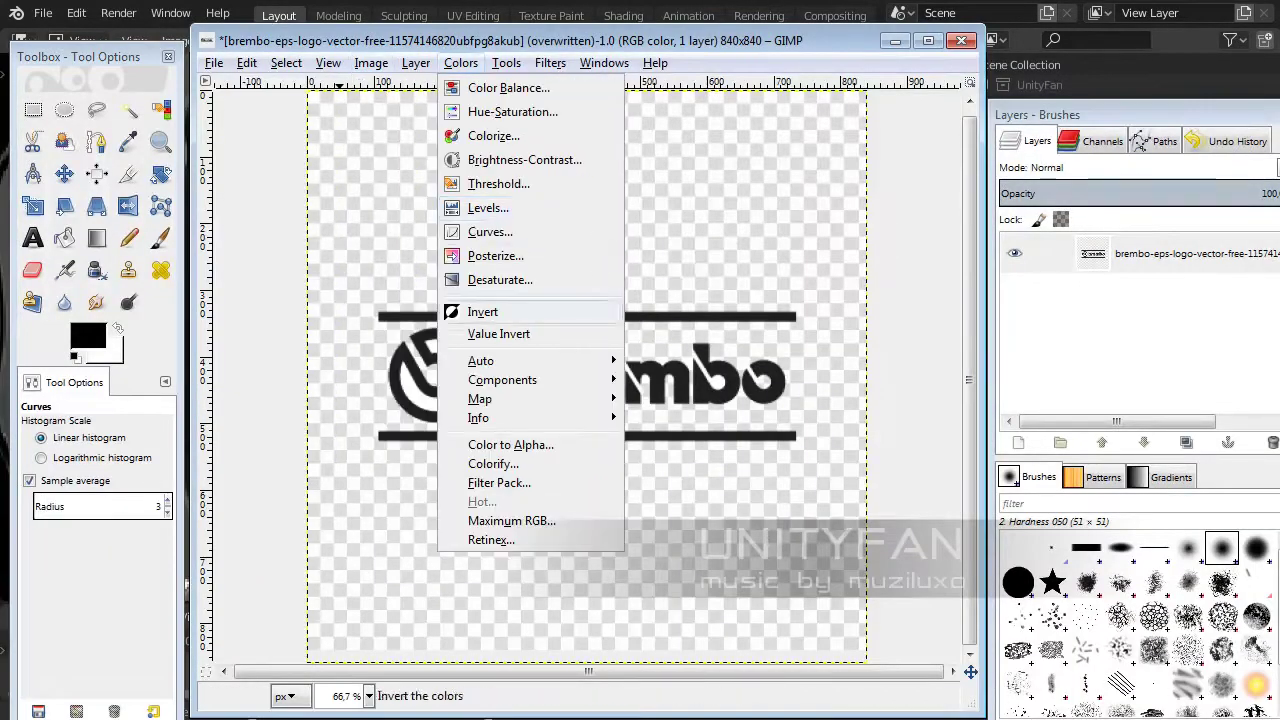
{"action": "left_click", "coordinate": [482, 312]}
{"action": "key", "text": "ctrl+e"}
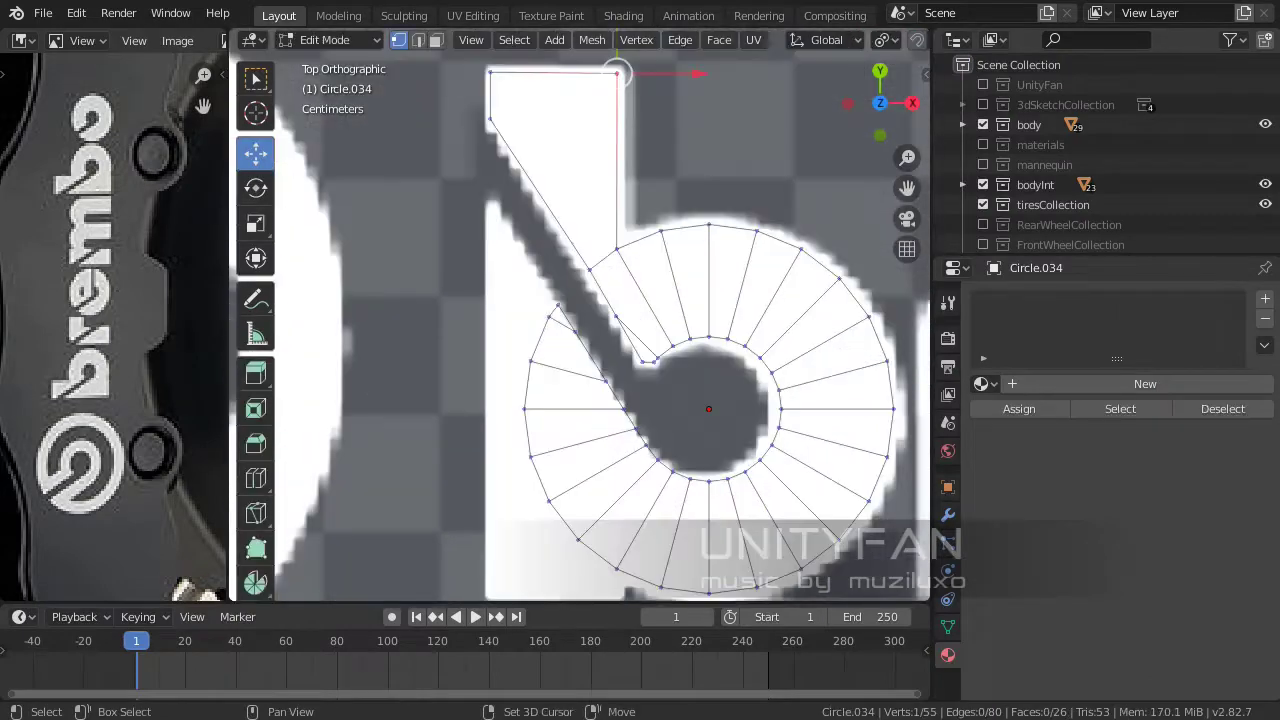
- Reposition the selected stem vertices and dissolve an unneeded vertex
{"action": "scroll", "coordinate": [768, 288], "scroll_direction": "up", "scroll_amount": 10}
{"action": "scroll", "coordinate": [613, 391], "scroll_direction": "down", "scroll_amount": 3}
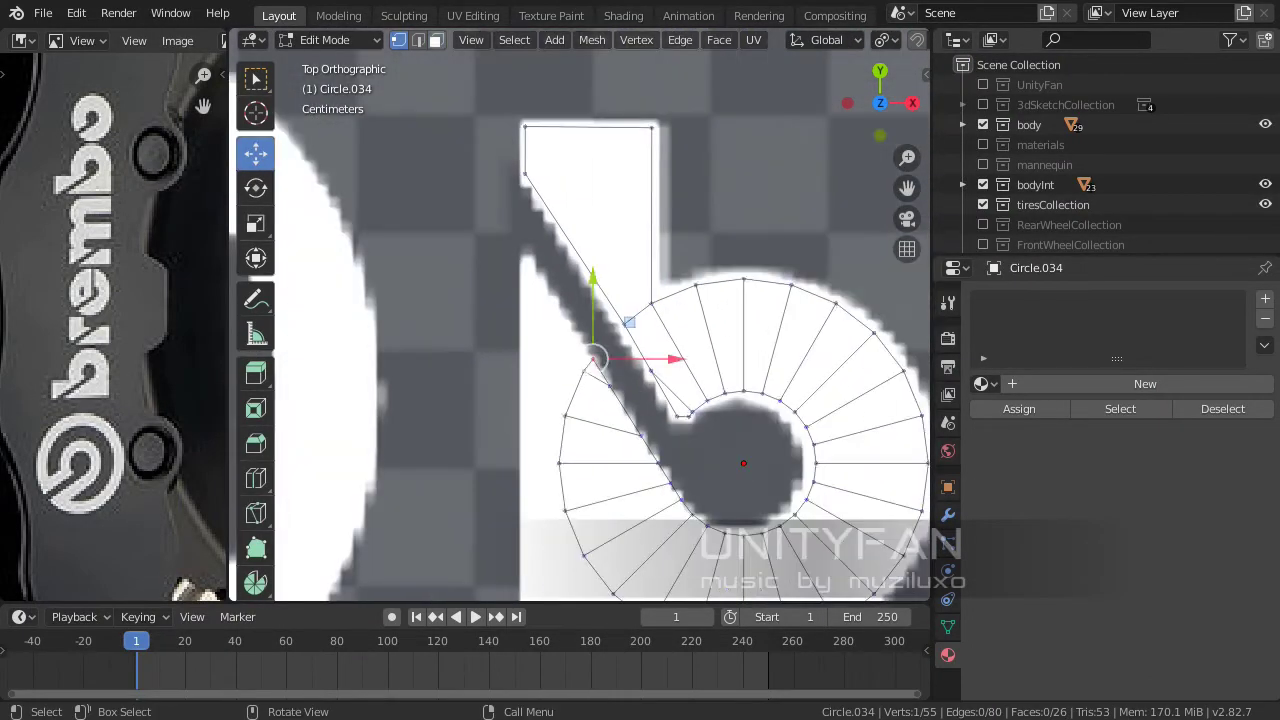
{"action": "scroll", "coordinate": [613, 391], "scroll_direction": "down", "scroll_amount": 2}
{"action": "key", "text": "g"}
{"action": "key", "text": "Return"}
{"action": "scroll", "coordinate": [580, 315], "scroll_direction": "up", "scroll_amount": 4}
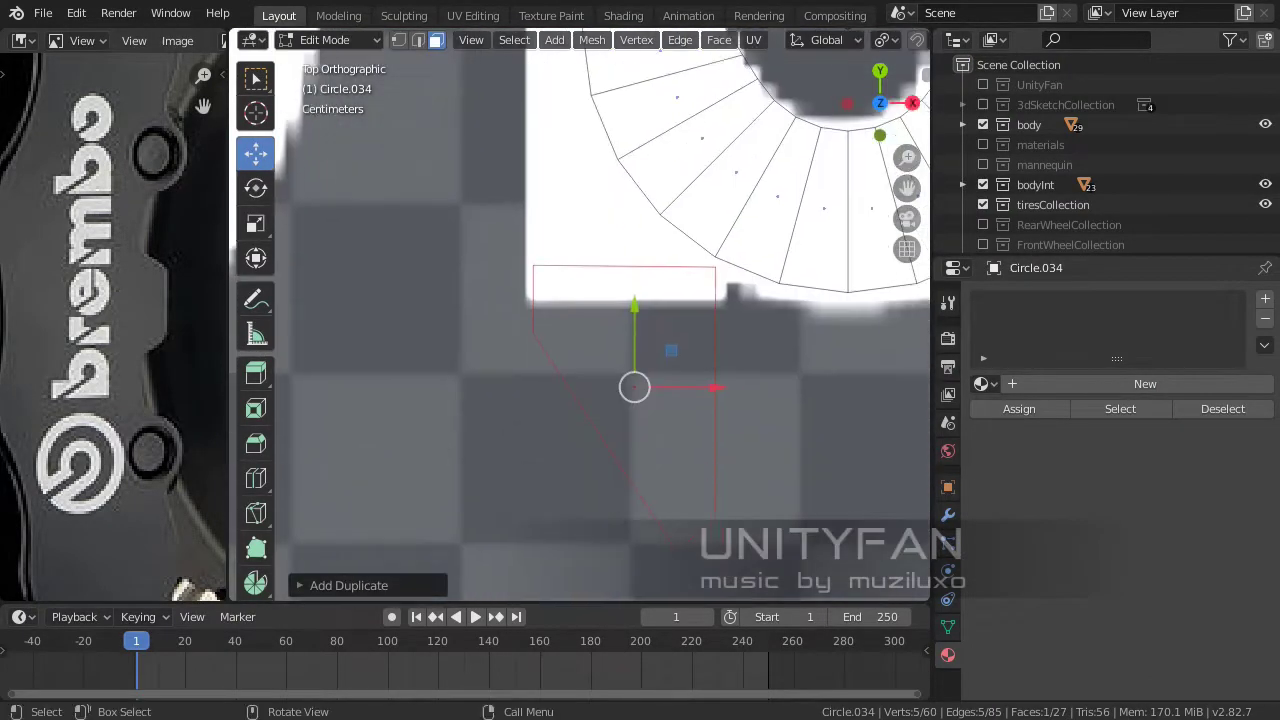
{"action": "key", "text": "x"}
{"action": "left_click", "coordinate": [580, 580]}
{"action": "left_click", "coordinate": [631, 487]}
{"action": "scroll", "coordinate": [631, 487], "scroll_direction": "up", "scroll_amount": 3}
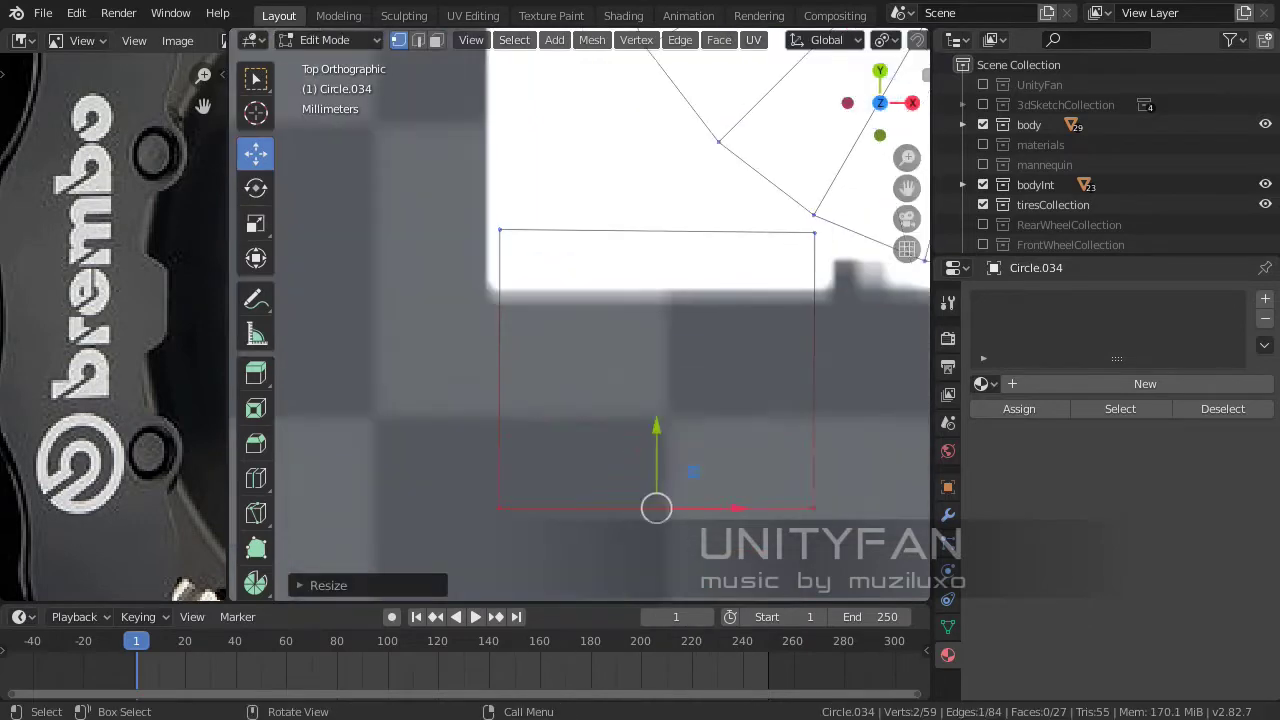
{"action": "key", "text": "Return"}
{"action": "scroll", "coordinate": [580, 315], "scroll_direction": "down", "scroll_amount": 3}
{"action": "scroll", "coordinate": [580, 315], "scroll_direction": "up", "scroll_amount": 1}
{"action": "scroll", "coordinate": [580, 315], "scroll_direction": "up", "scroll_amount": 2}
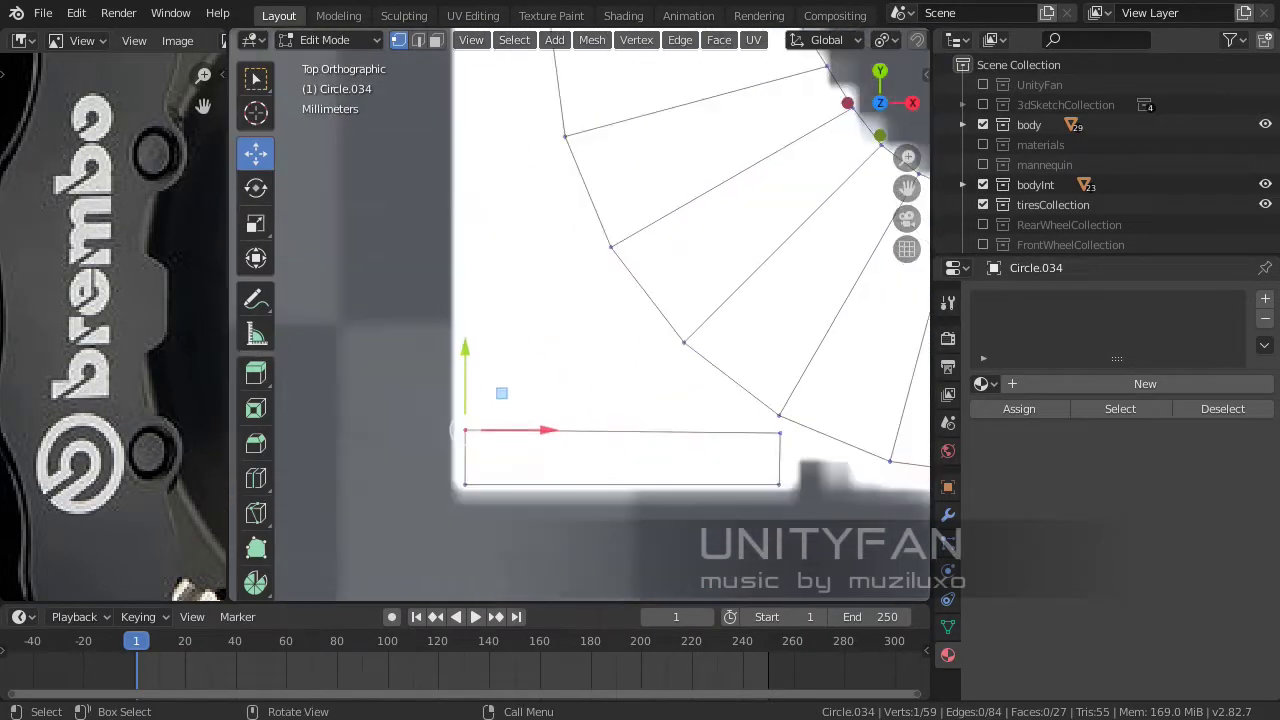
{"action": "scroll", "coordinate": [580, 315], "scroll_direction": "up", "scroll_amount": 1}
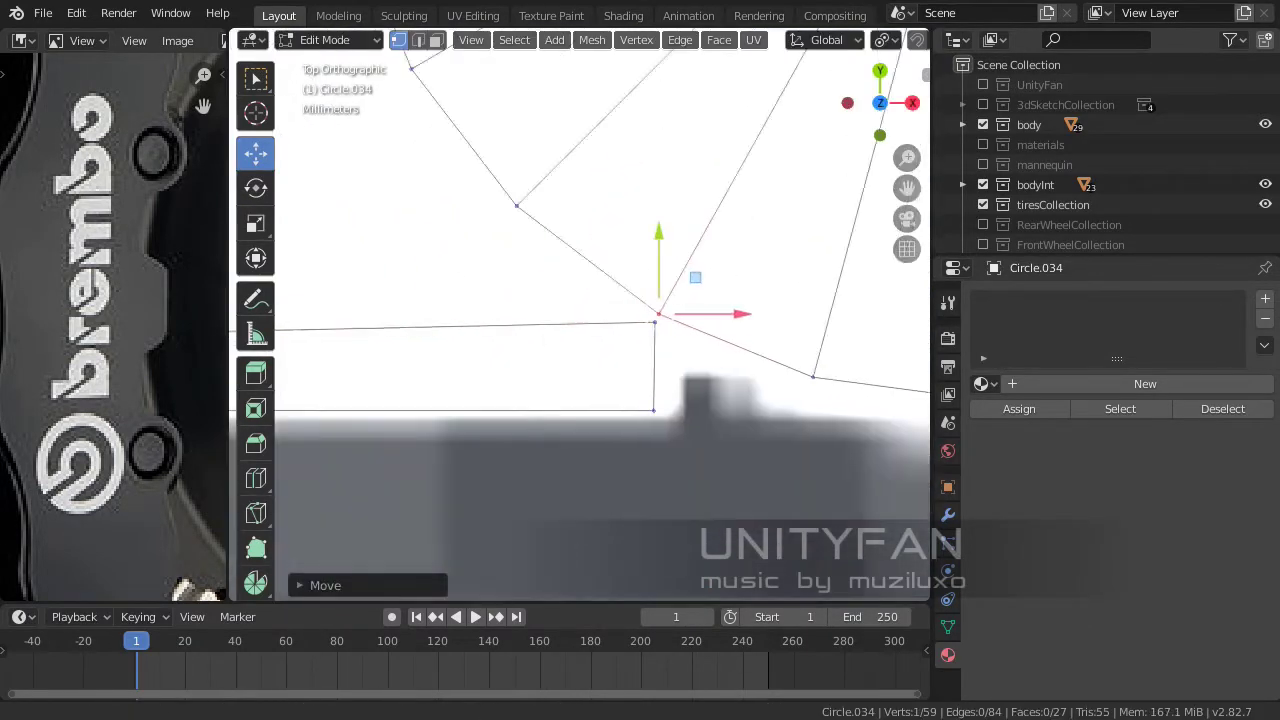
- Fill a new face between three vertices along the b's stem
{"action": "left_click", "coordinate": [576, 205], "text": "shift"}
{"action": "scroll", "coordinate": [580, 315], "scroll_direction": "down", "scroll_amount": 3}
{"action": "scroll", "coordinate": [580, 315], "scroll_direction": "up", "scroll_amount": 3}
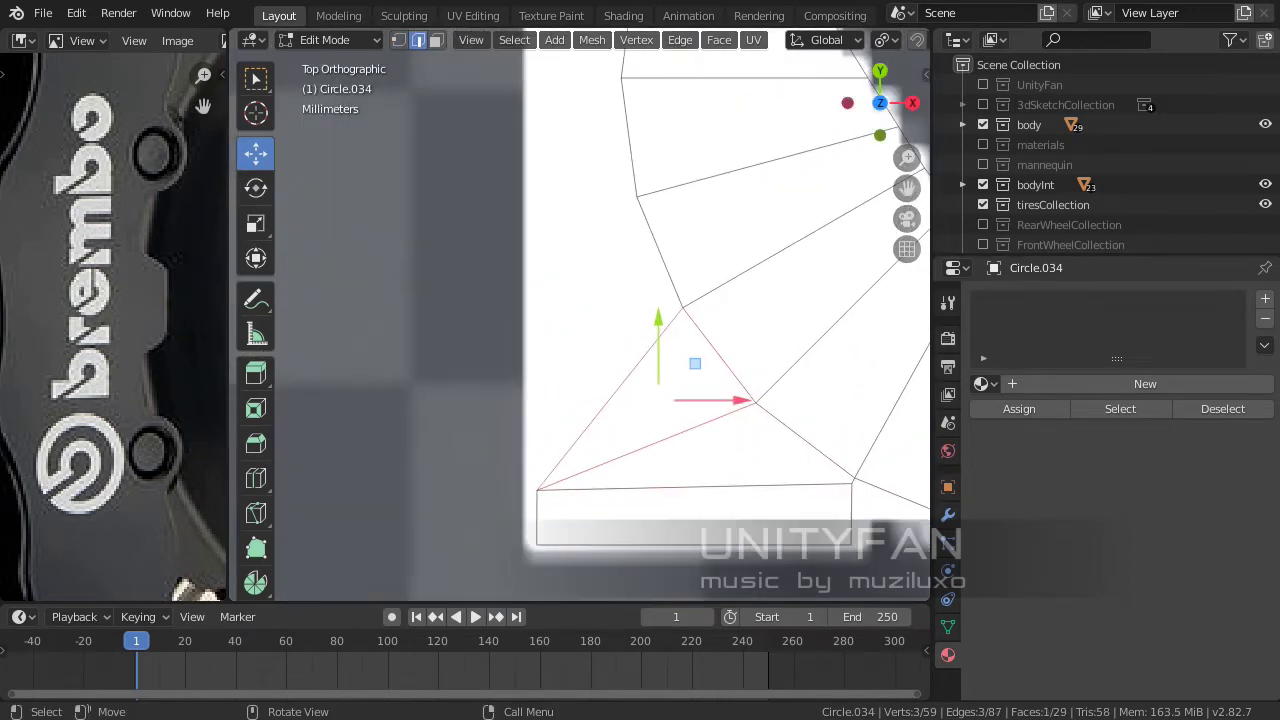
{"action": "left_click", "coordinate": [528, 523], "text": "shift"}
{"action": "key", "text": "f"}
- Subdivide a stem edge, move its midpoint, and merge two vertices together
{"action": "right_click", "coordinate": [580, 330]}
{"action": "left_click", "coordinate": [580, 120]}
{"action": "key", "text": "g"}
{"action": "scroll", "coordinate": [580, 320], "scroll_direction": "down", "scroll_amount": 2}
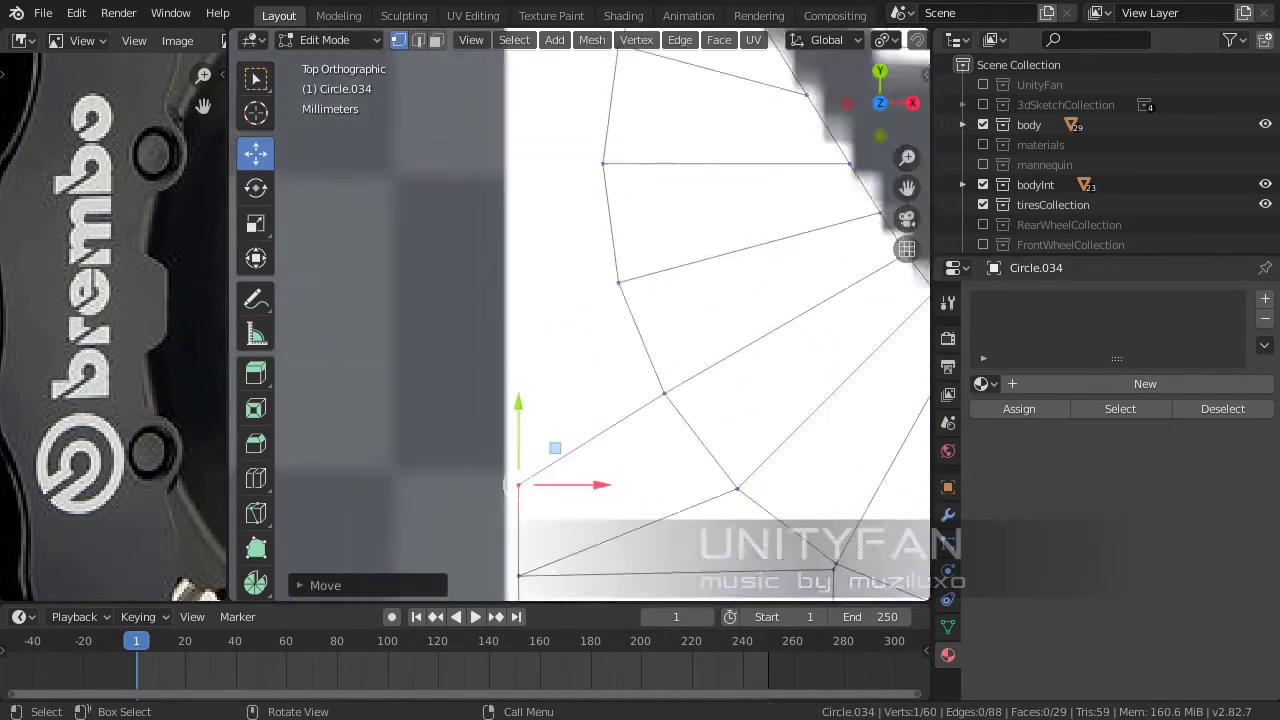
{"action": "scroll", "coordinate": [580, 320], "scroll_direction": "down", "scroll_amount": 2}
{"action": "scroll", "coordinate": [520, 450], "scroll_direction": "up", "scroll_amount": 4}
{"action": "scroll", "coordinate": [520, 450], "scroll_direction": "up", "scroll_amount": 2}
{"action": "left_click", "coordinate": [472, 405], "text": "shift"}
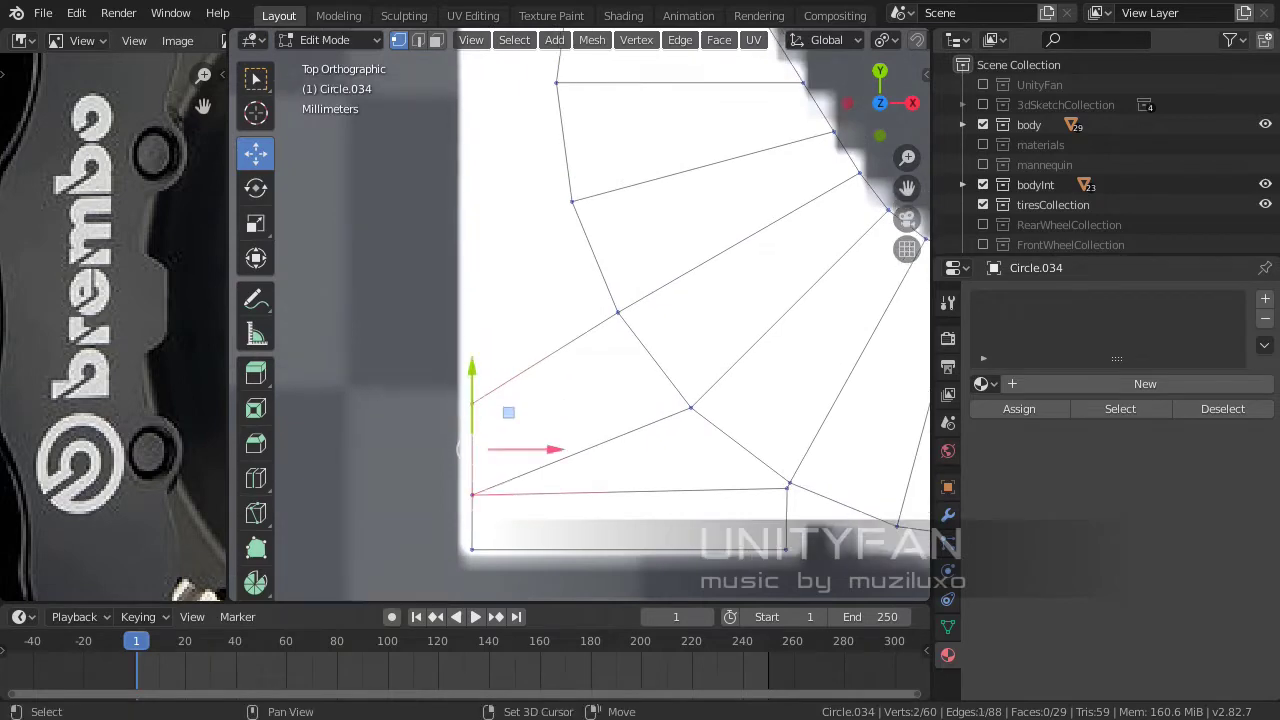
{"action": "left_click", "coordinate": [458, 397]}
- Subdivide another stem edge and move the new vertex into position
{"action": "key", "text": "2"}
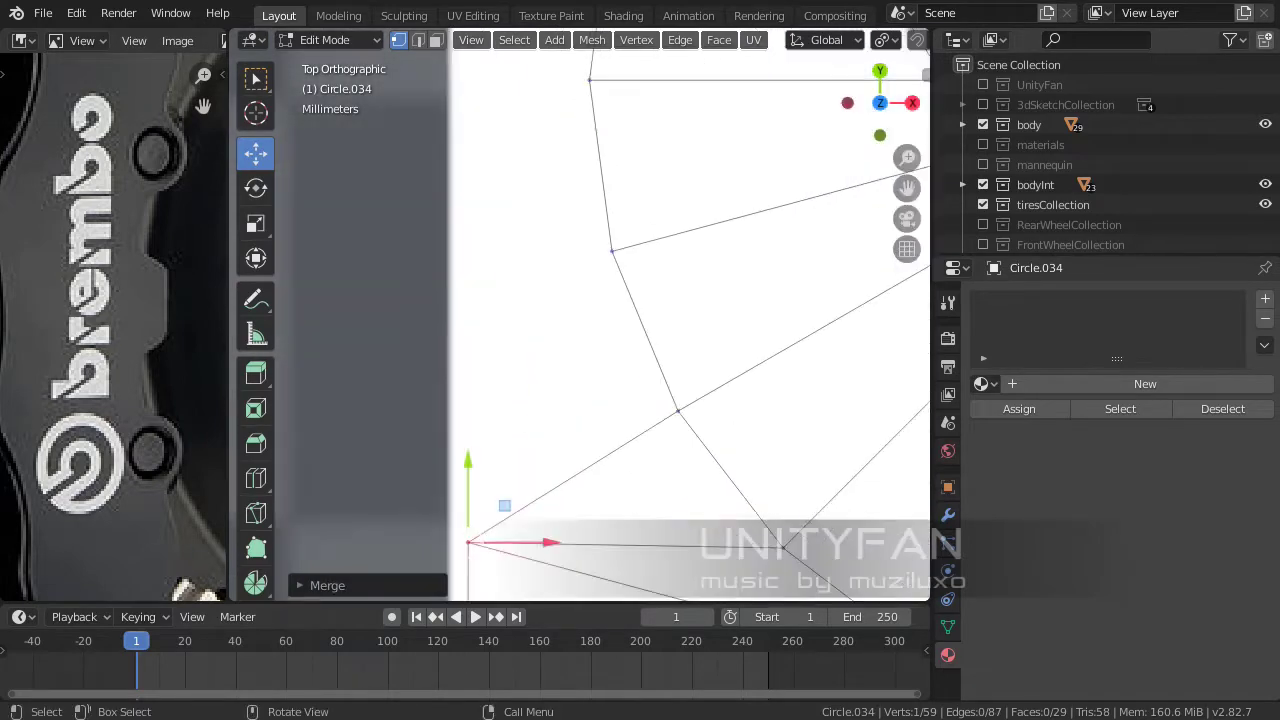
{"action": "left_click", "coordinate": [469, 490]}
{"action": "right_click", "coordinate": [560, 147]}
{"action": "left_click", "coordinate": [519, 147]}
{"action": "key", "text": "1"}
{"action": "key", "text": "g"}
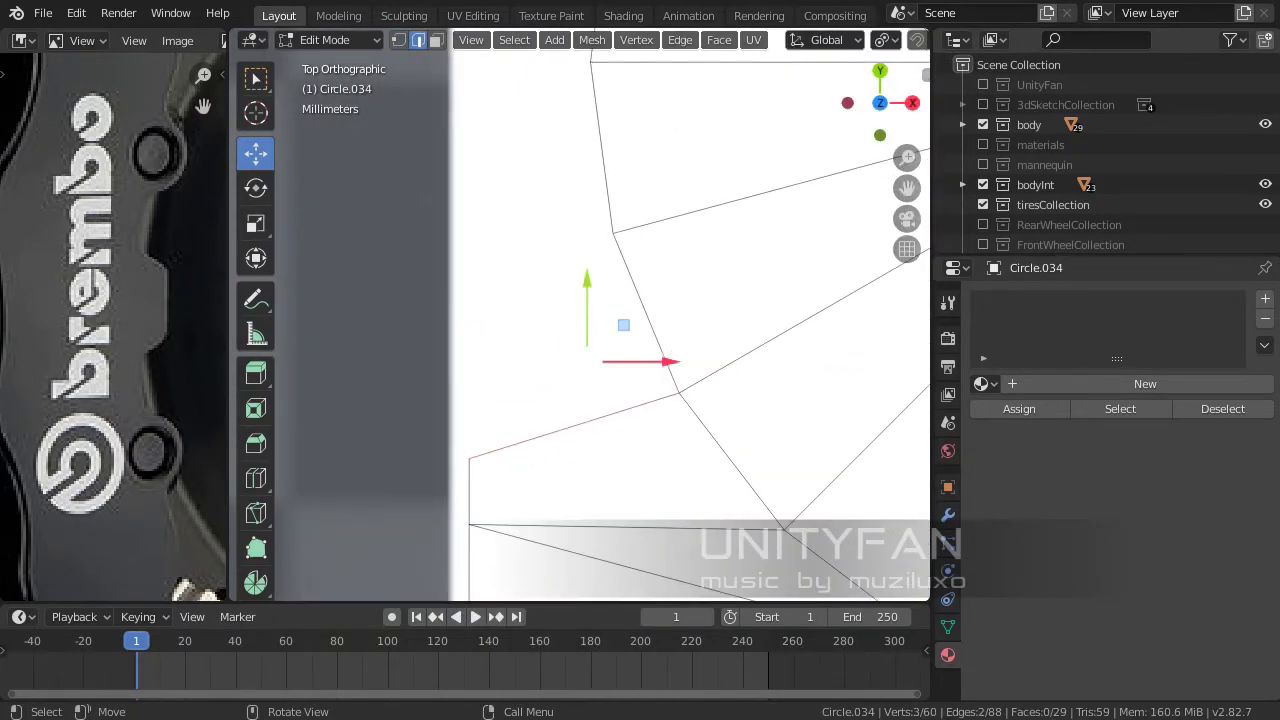
{"action": "right_click", "coordinate": [500, 128]}
{"action": "left_click", "coordinate": [500, 128]}
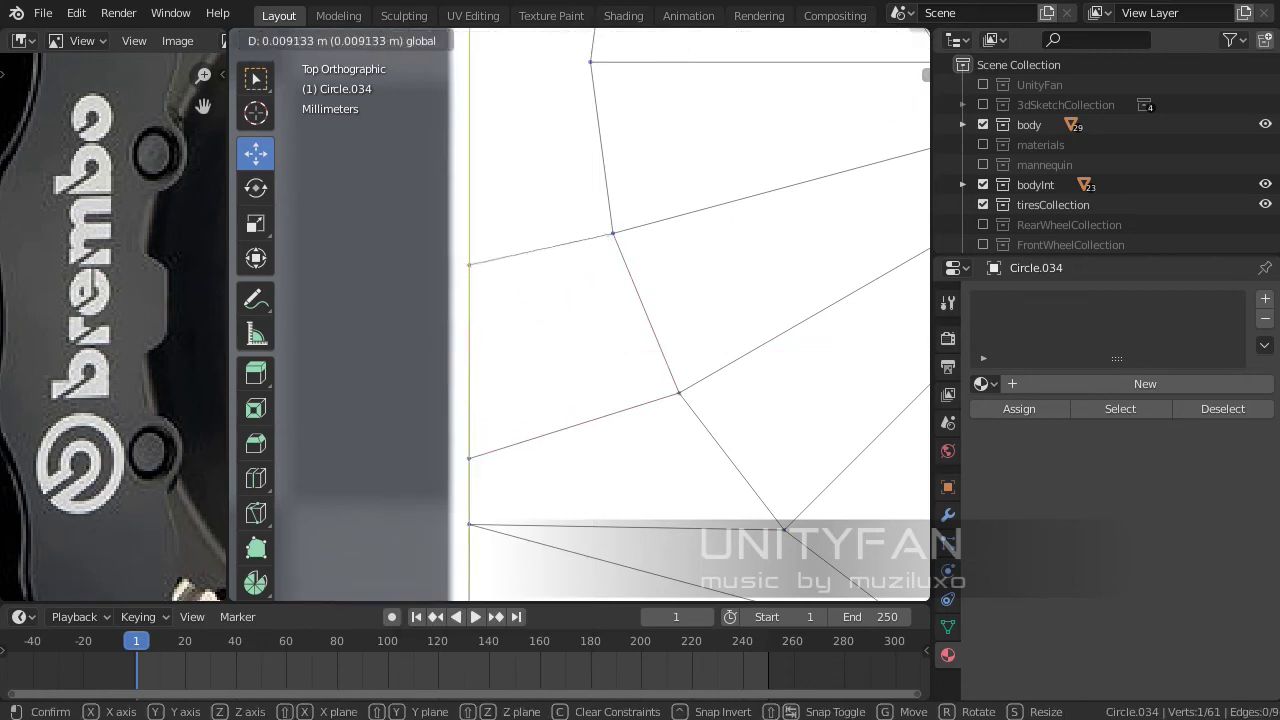
{"action": "key", "text": "Return"}
- Drag the new middle vertex onto the letter's outline
{"action": "key", "text": "1"}
{"action": "left_click", "coordinate": [534, 319]}
{"action": "scroll", "coordinate": [503, 209], "scroll_direction": "up", "scroll_amount": 1}
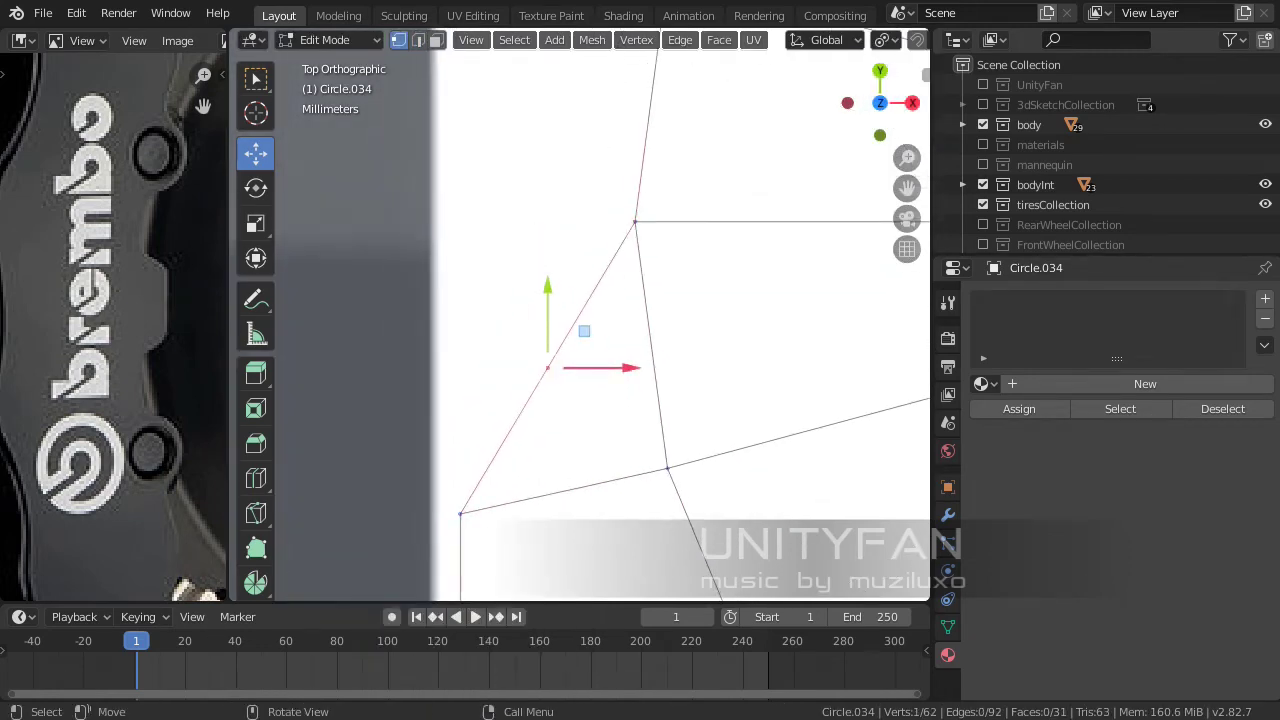
{"action": "left_click_drag", "start_coordinate": [460, 367], "coordinate": [523, 374]}
{"action": "scroll", "coordinate": [523, 374], "scroll_direction": "down", "scroll_amount": 3}
{"action": "scroll", "coordinate": [527, 458], "scroll_direction": "up", "scroll_amount": 2}
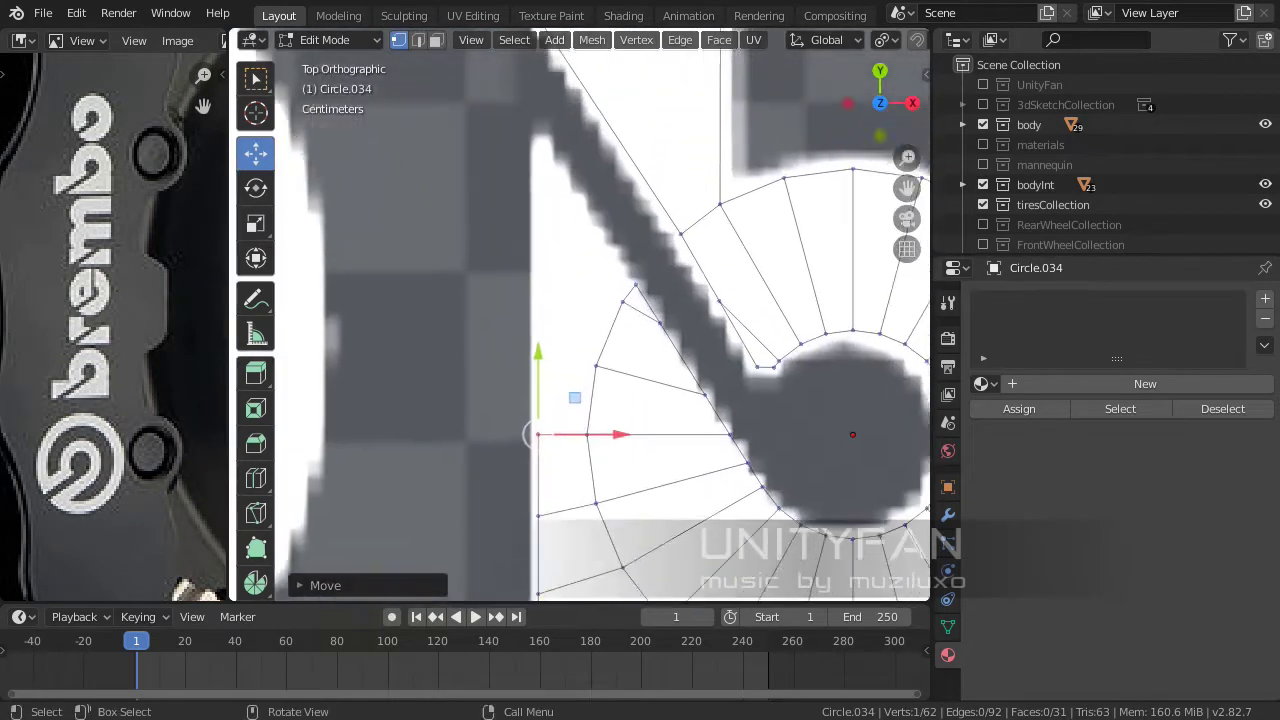
{"action": "scroll", "coordinate": [527, 458], "scroll_direction": "up", "scroll_amount": 2}
{"action": "scroll", "coordinate": [620, 378], "scroll_direction": "down", "scroll_amount": 3}
{"action": "scroll", "coordinate": [620, 378], "scroll_direction": "up", "scroll_amount": 2}
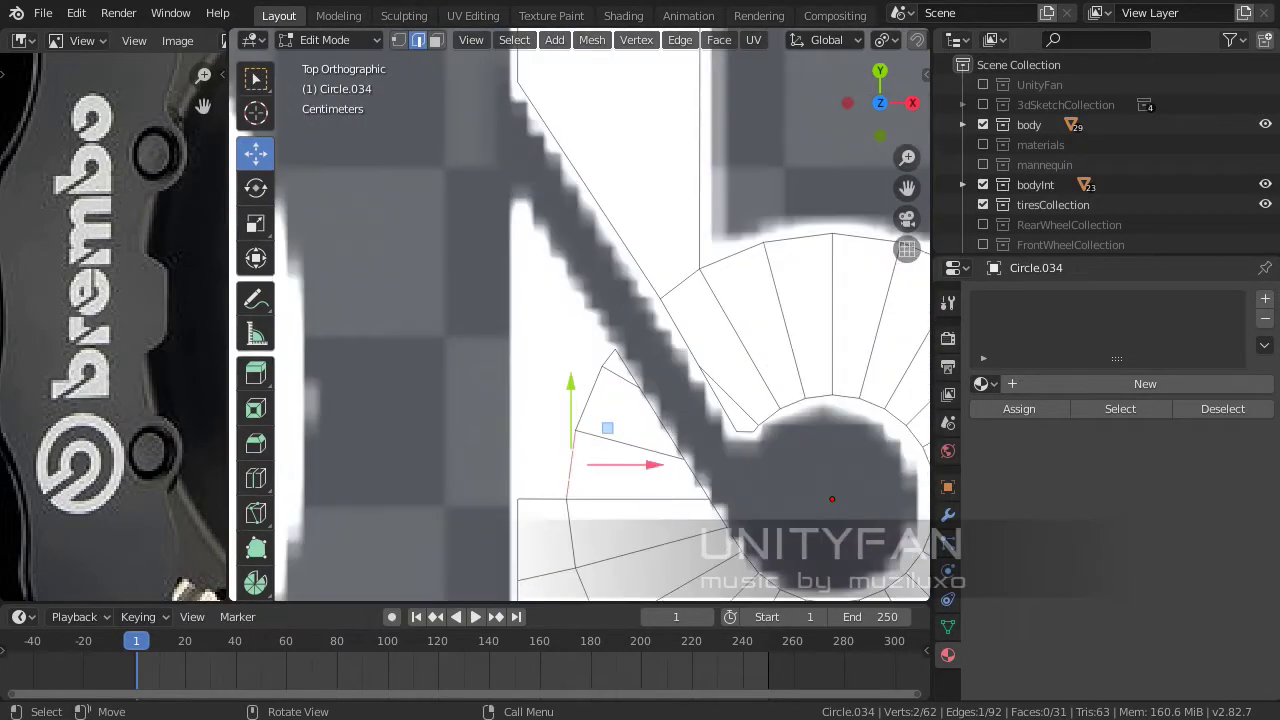
- Extend the short corner edge up along the stem
{"action": "key", "text": "2"}
{"action": "scroll", "coordinate": [620, 378], "scroll_direction": "up", "scroll_amount": 1}
{"action": "left_click", "coordinate": [620, 378]}
{"action": "left_click", "coordinate": [514, 100]}
{"action": "key", "text": "g"}
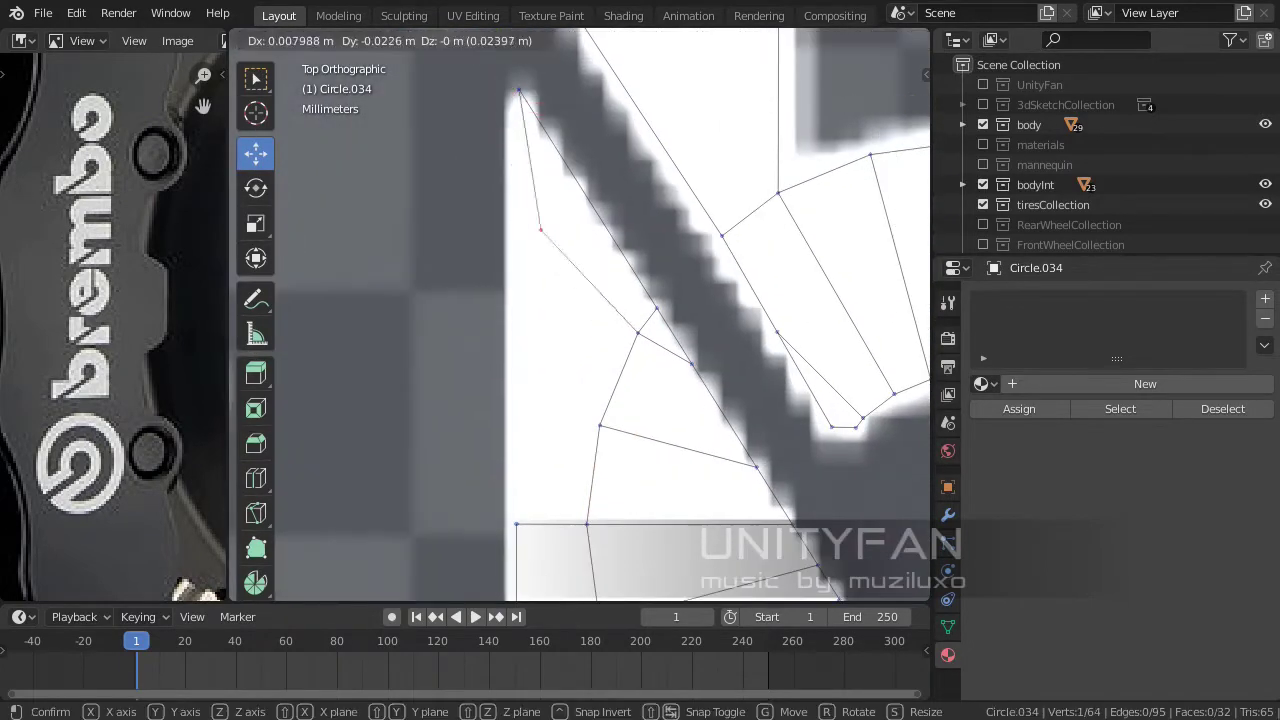
{"action": "left_click", "coordinate": [517, 245]}
- Subdivide the top edge, fill the gap with a face, and move the top vertex to the stem's tip
{"action": "right_click", "coordinate": [466, 125]}
{"action": "left_click", "coordinate": [466, 125]}
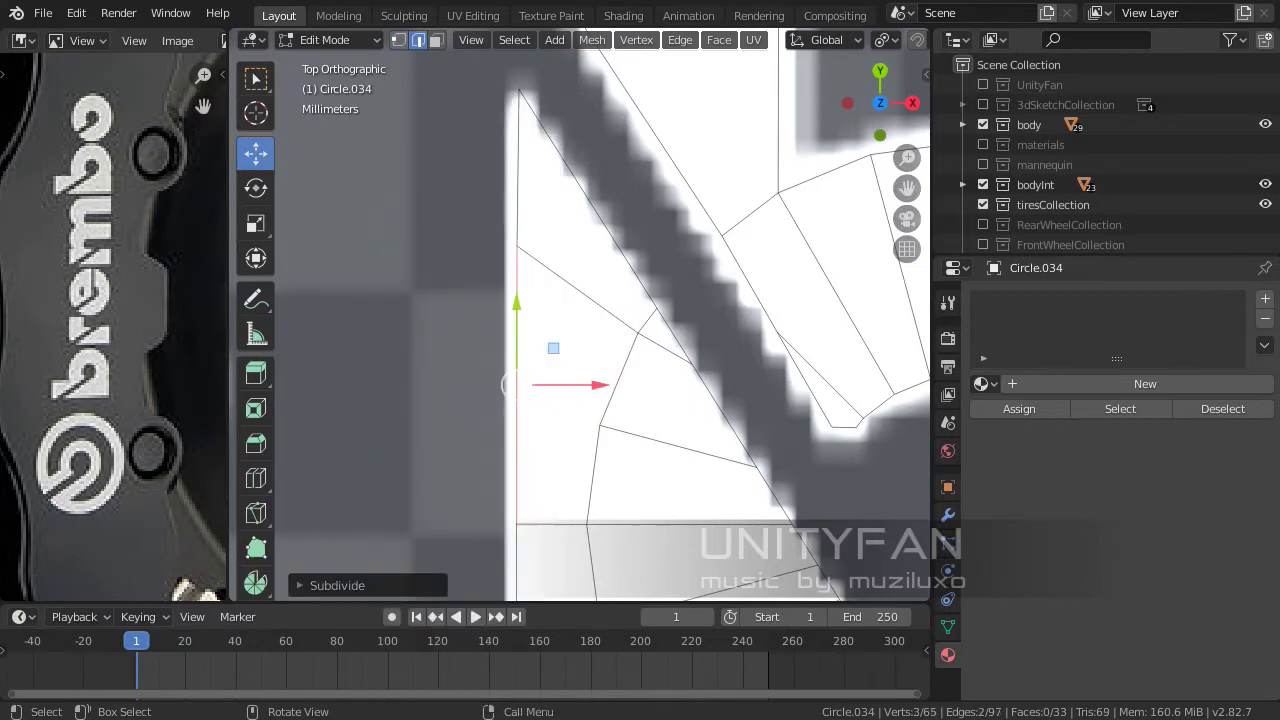
{"action": "key", "text": "j"}
{"action": "left_click", "coordinate": [519, 92]}
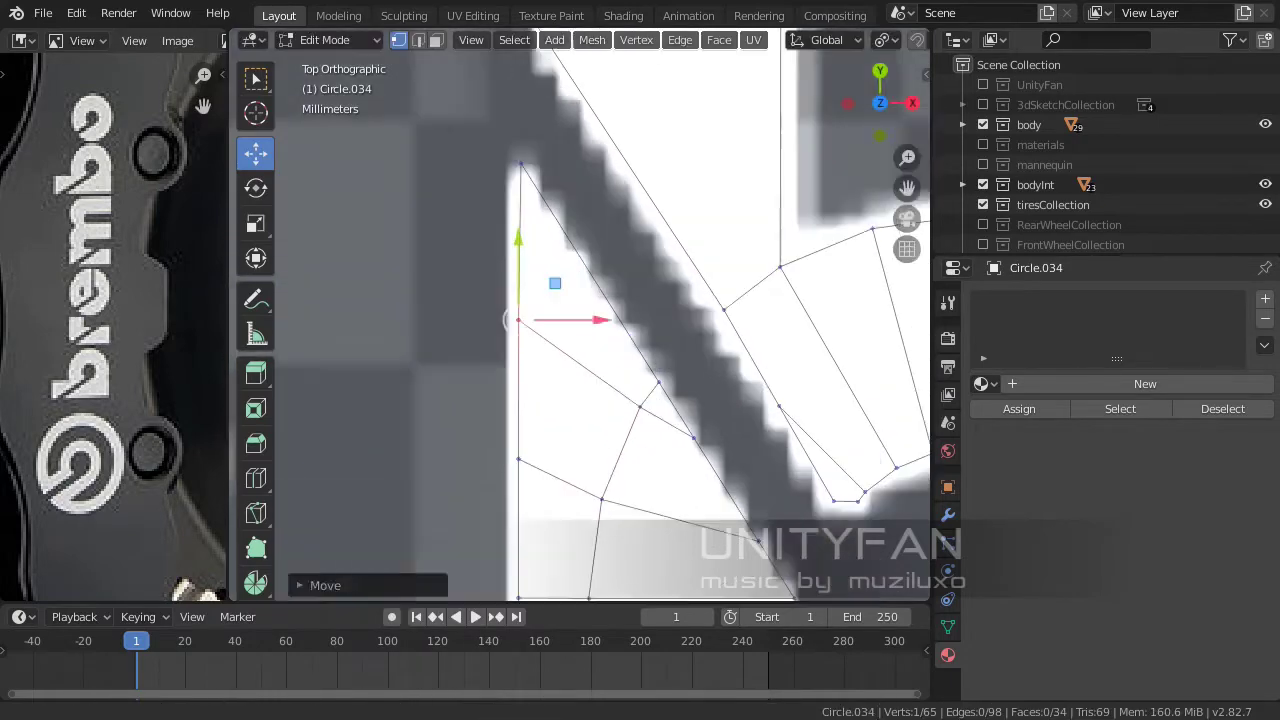
{"action": "middle_click_drag", "start_coordinate": [515, 90], "coordinate": [515, 183], "text": "shift"}
{"action": "scroll", "coordinate": [474, 252], "scroll_direction": "up", "scroll_amount": 4}
- Dissolve the extra vertices and leave Edit Mode
{"action": "key", "text": "k"}
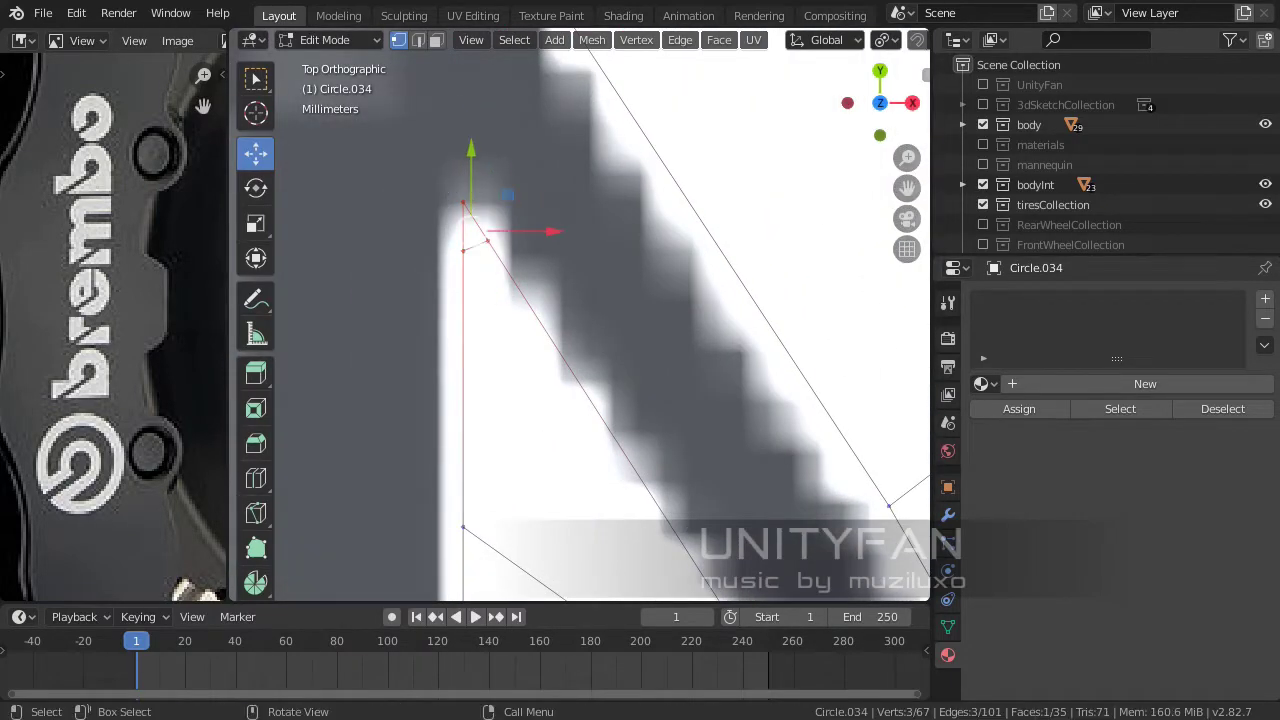
{"action": "key", "text": "x"}
{"action": "left_click", "coordinate": [429, 223]}
{"action": "key", "text": "Tab"}
{"action": "scroll", "coordinate": [688, 293], "scroll_direction": "down", "scroll_amount": 10}
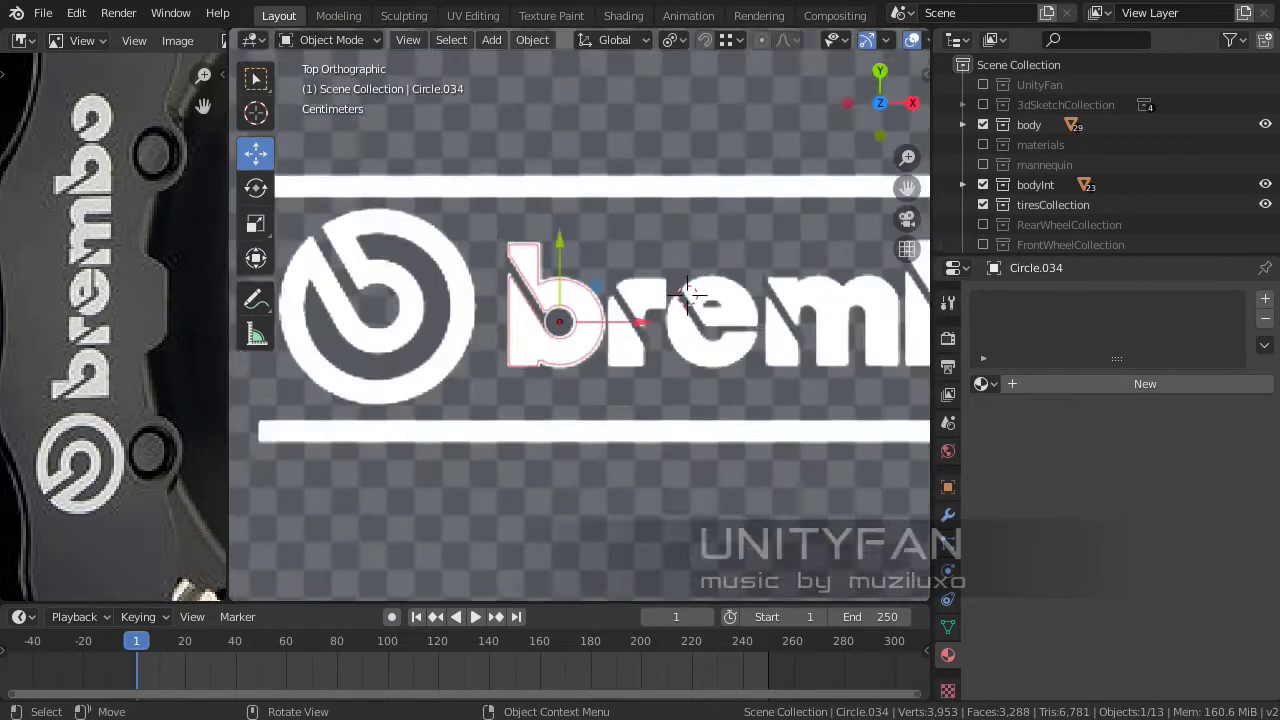
- Duplicate the circle and place the copy over the letter e
{"action": "scroll", "coordinate": [688, 293], "scroll_direction": "up", "scroll_amount": 1}
{"action": "middle_click_drag", "start_coordinate": [688, 293], "coordinate": [502, 308], "text": "shift"}
{"action": "left_click", "coordinate": [502, 308]}
{"action": "scroll", "coordinate": [502, 308], "scroll_direction": "up", "scroll_amount": 5}
{"action": "key", "text": "g"}
{"action": "key", "text": "x"}
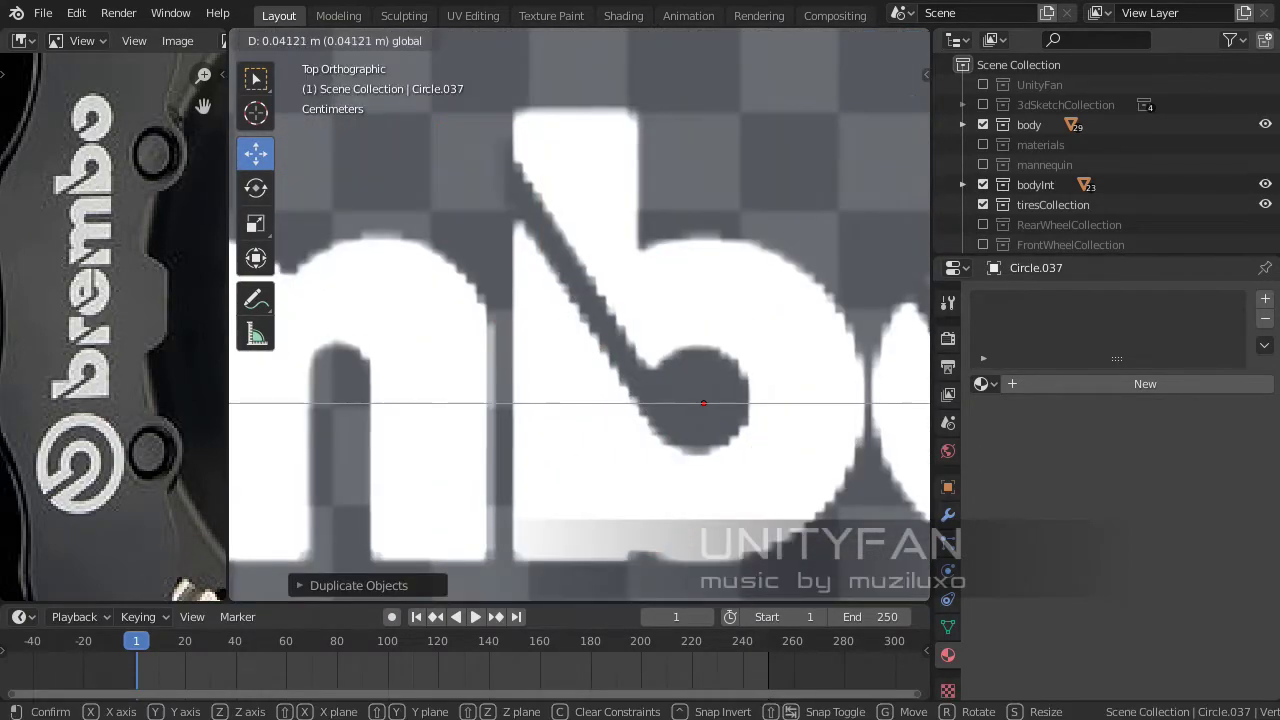
{"action": "left_click", "coordinate": [626, 350]}
{"action": "scroll", "coordinate": [626, 350], "scroll_direction": "up", "scroll_amount": 2}
{"action": "scroll", "coordinate": [626, 350], "scroll_direction": "down", "scroll_amount": 2}
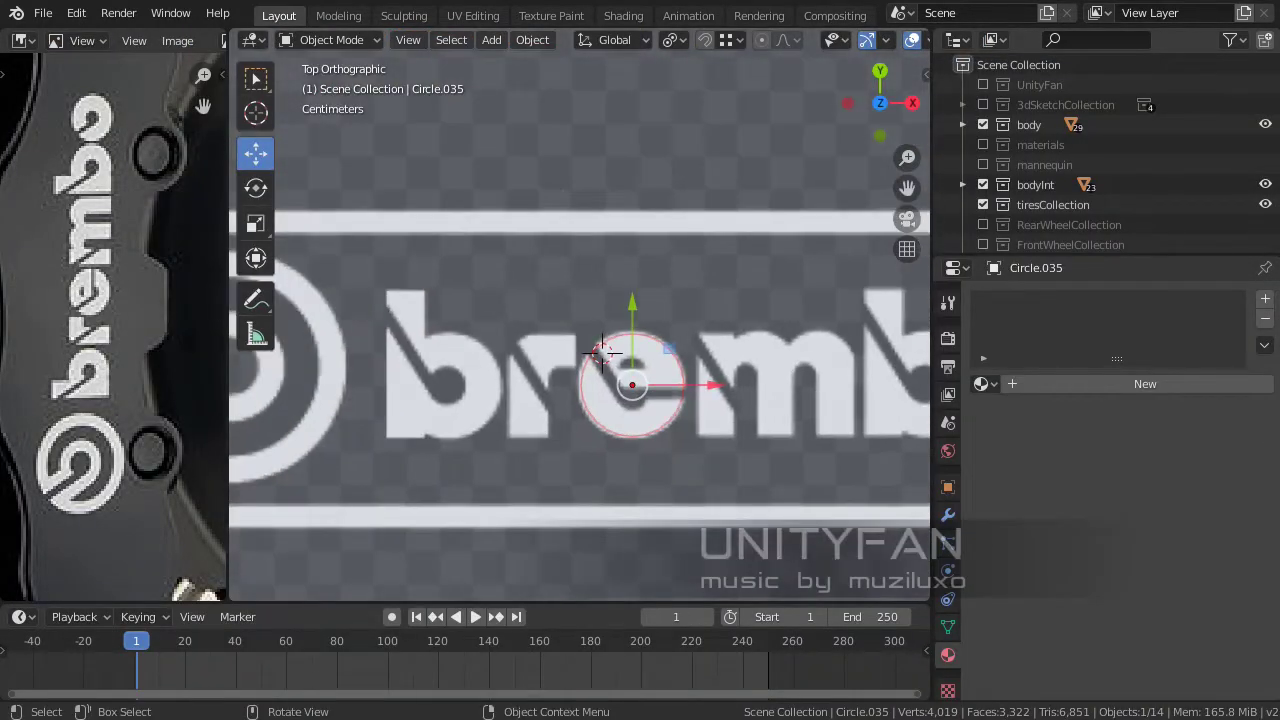
{"action": "scroll", "coordinate": [601, 352], "scroll_direction": "up", "scroll_amount": 2}
- Stretch the copy's inner ring vertically and narrow it horizontally
{"action": "key", "text": "Tab"}
{"action": "scroll", "coordinate": [513, 202], "scroll_direction": "up", "scroll_amount": 4}
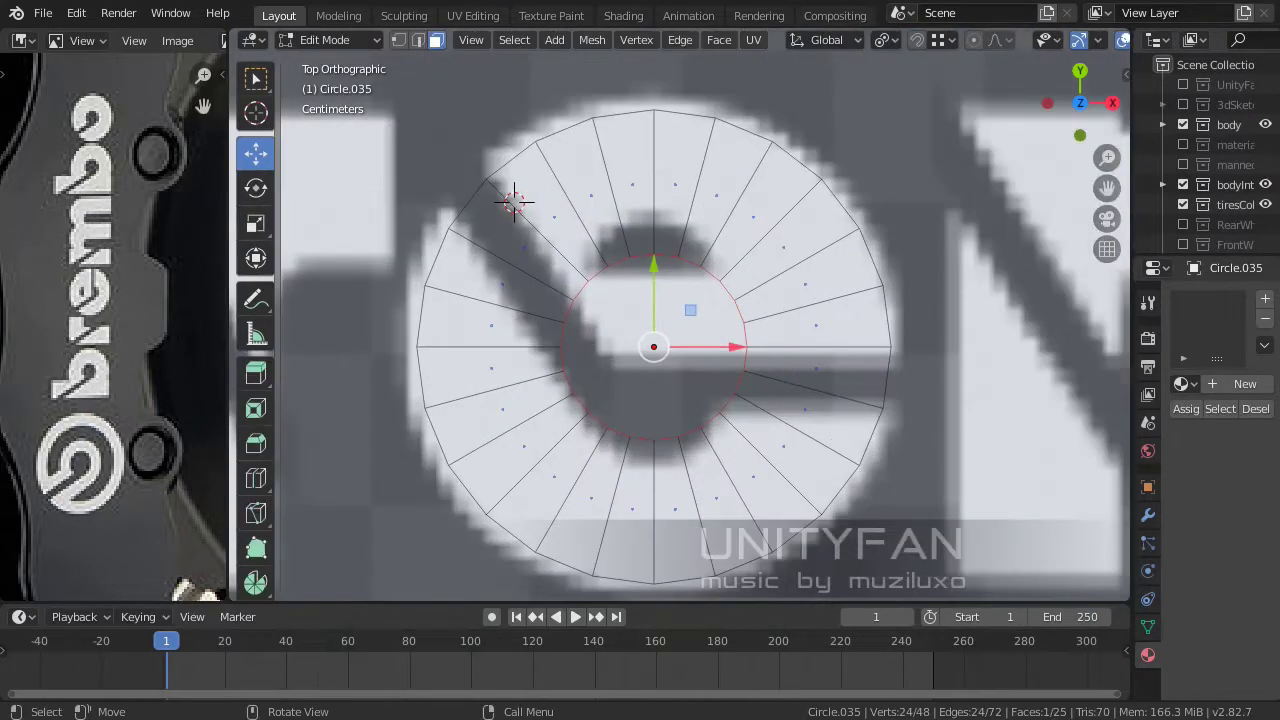
{"action": "left_click_drag", "start_coordinate": [653, 268], "coordinate": [656, 237]}
{"action": "key", "text": "x"}
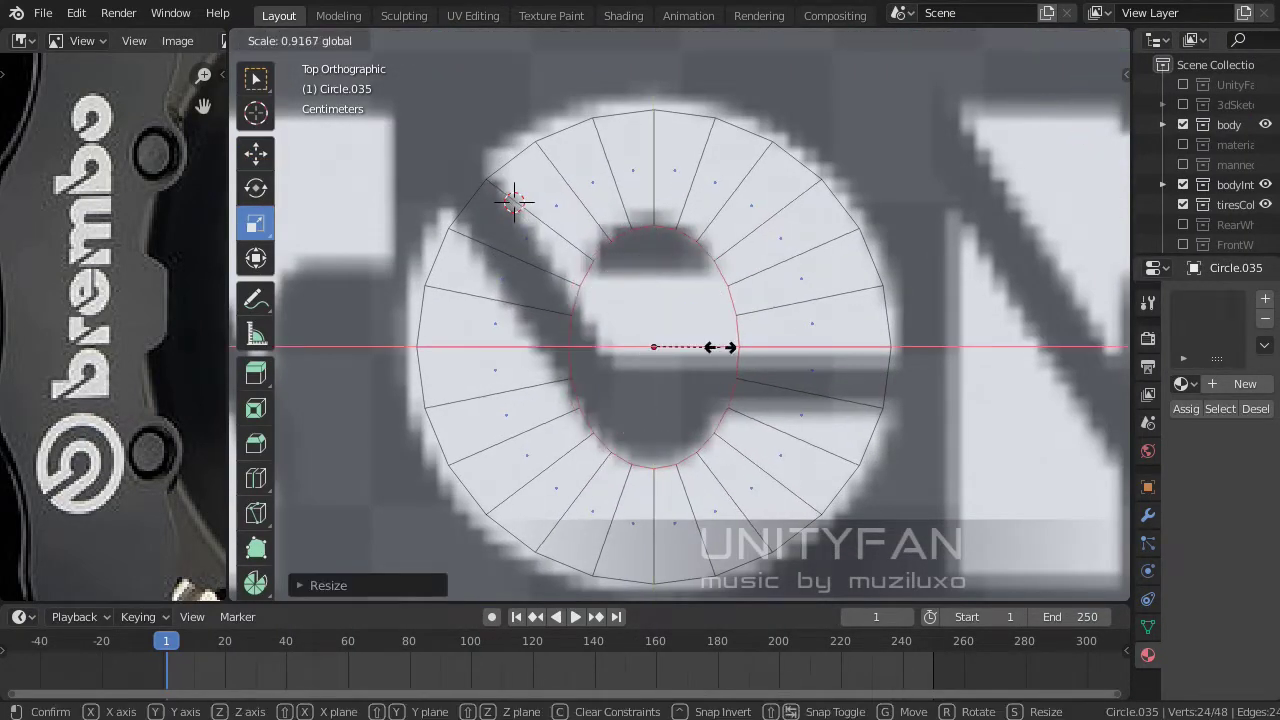
{"action": "left_click", "coordinate": [714, 348]}
{"action": "scroll", "coordinate": [572, 210], "scroll_direction": "up", "scroll_amount": 2}
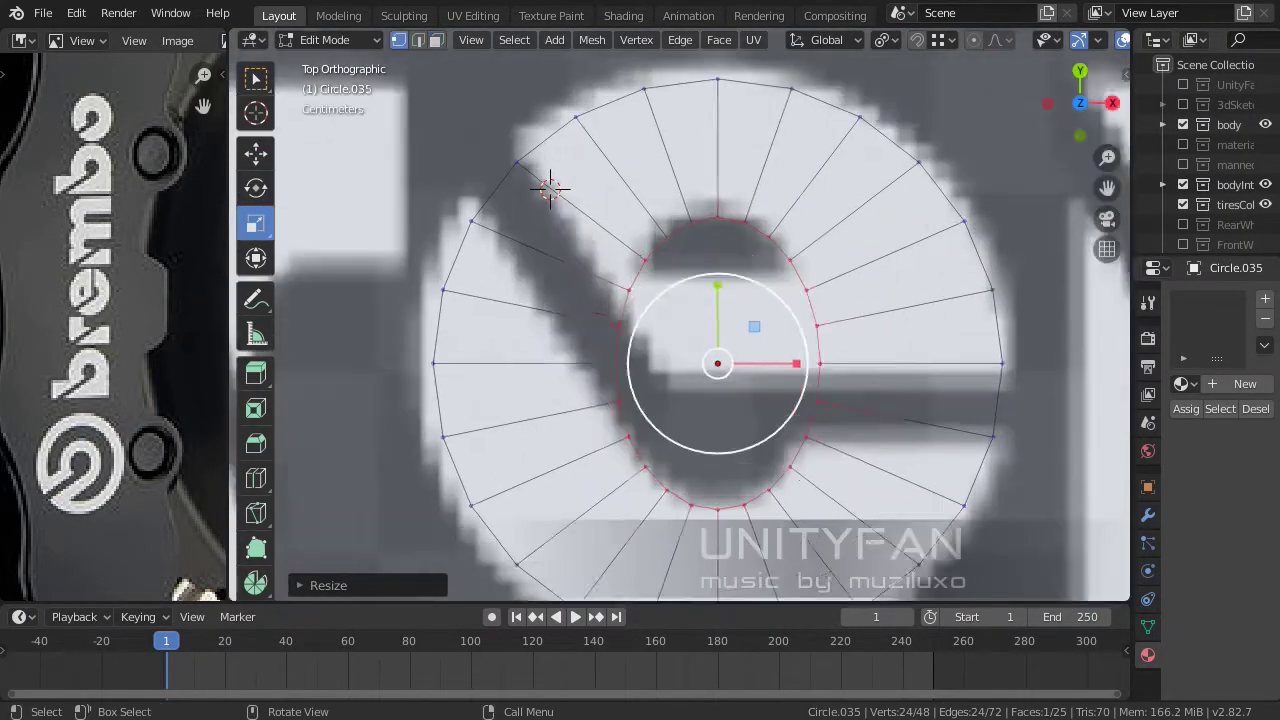
{"action": "key", "text": "1"}
{"action": "key", "text": "w"}
{"action": "scroll", "coordinate": [514, 157], "scroll_direction": "up", "scroll_amount": 1}
- Knife-cut a new edge across the ring
{"action": "scroll", "coordinate": [484, 160], "scroll_direction": "down", "scroll_amount": 1}
{"action": "scroll", "coordinate": [484, 160], "scroll_direction": "up", "scroll_amount": 1}
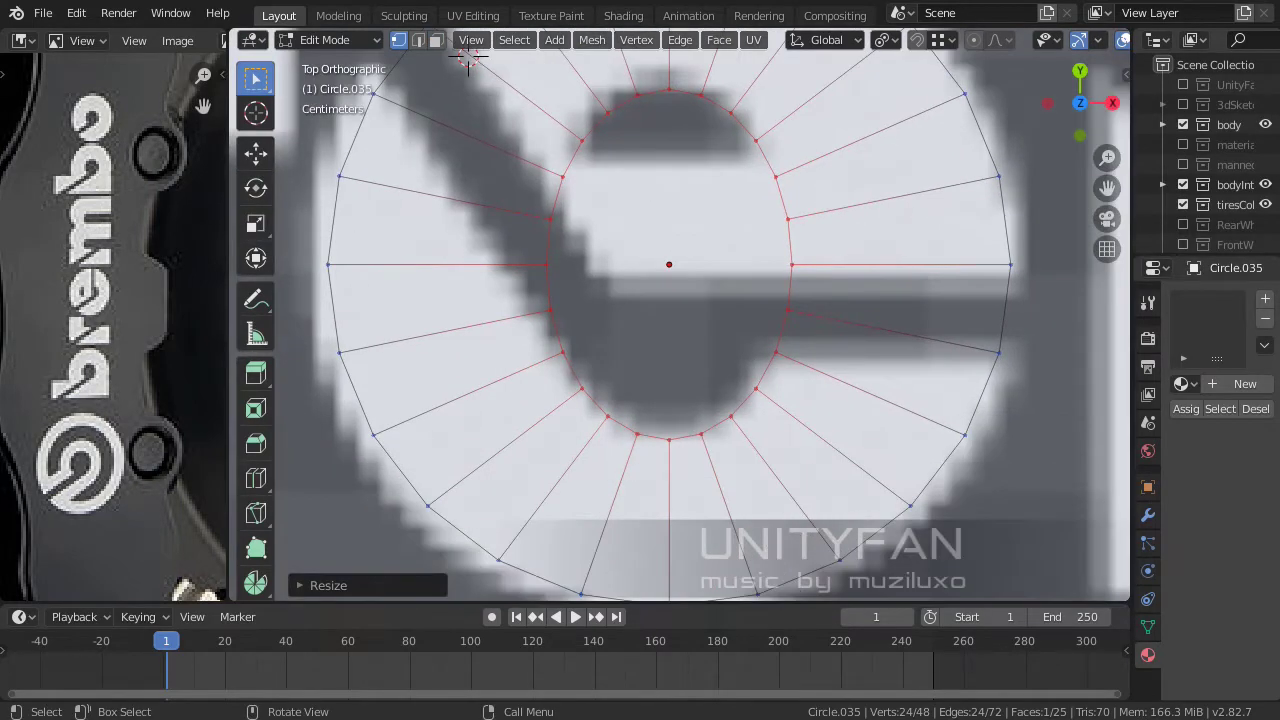
{"action": "key", "text": "k"}
{"action": "scroll", "coordinate": [739, 357], "scroll_direction": "up", "scroll_amount": 1}
{"action": "scroll", "coordinate": [990, 341], "scroll_direction": "up", "scroll_amount": 2}
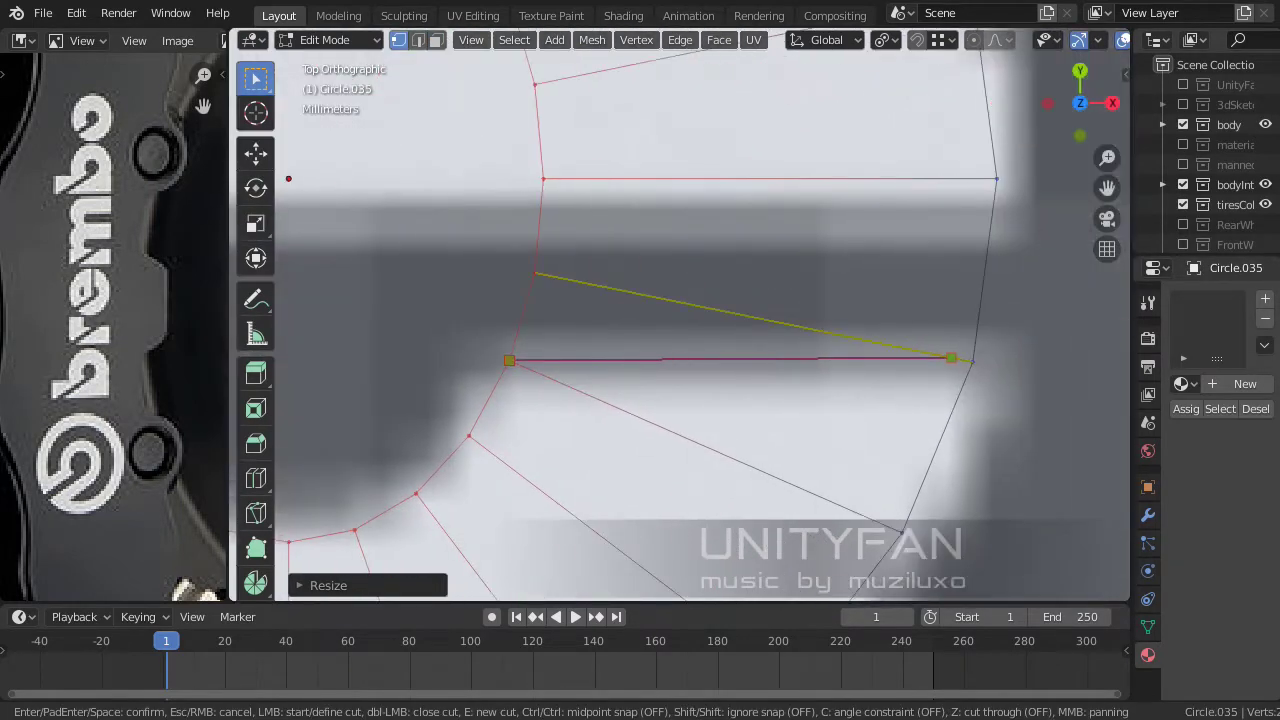
{"action": "key", "text": "Return"}
{"action": "scroll", "coordinate": [958, 359], "scroll_direction": "down", "scroll_amount": 2}
{"action": "scroll", "coordinate": [500, 163], "scroll_direction": "down", "scroll_amount": 1}
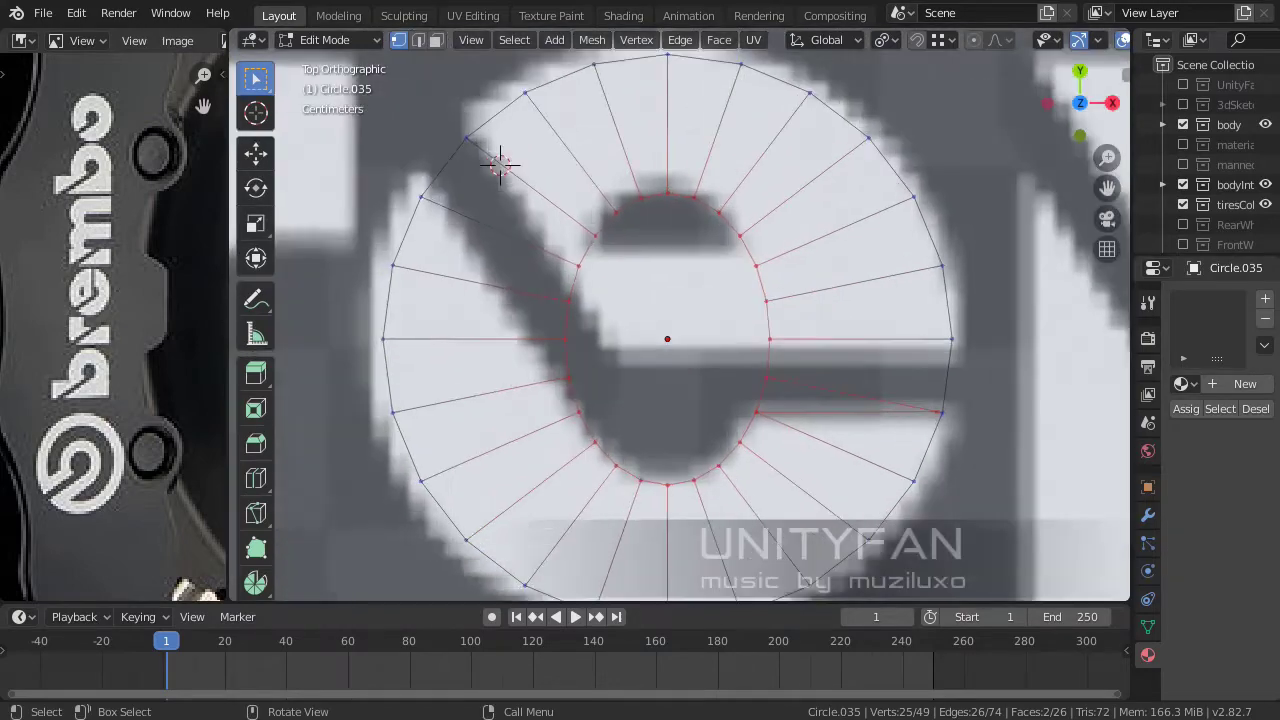
{"action": "scroll", "coordinate": [628, 150], "scroll_direction": "up", "scroll_amount": 1}
{"action": "scroll", "coordinate": [694, 100], "scroll_direction": "up", "scroll_amount": 2}
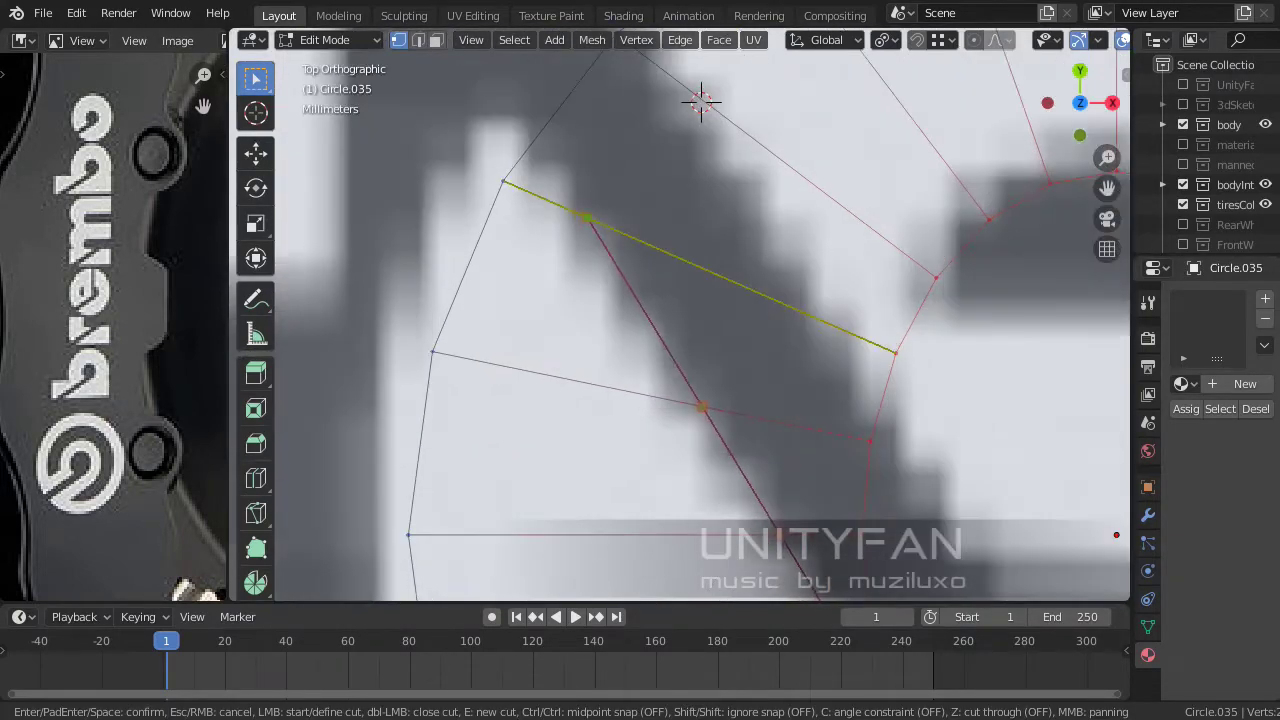
{"action": "scroll", "coordinate": [740, 140], "scroll_direction": "up", "scroll_amount": 1}
{"action": "scroll", "coordinate": [782, 170], "scroll_direction": "up", "scroll_amount": 1}
{"action": "scroll", "coordinate": [650, 210], "scroll_direction": "down", "scroll_amount": 4}
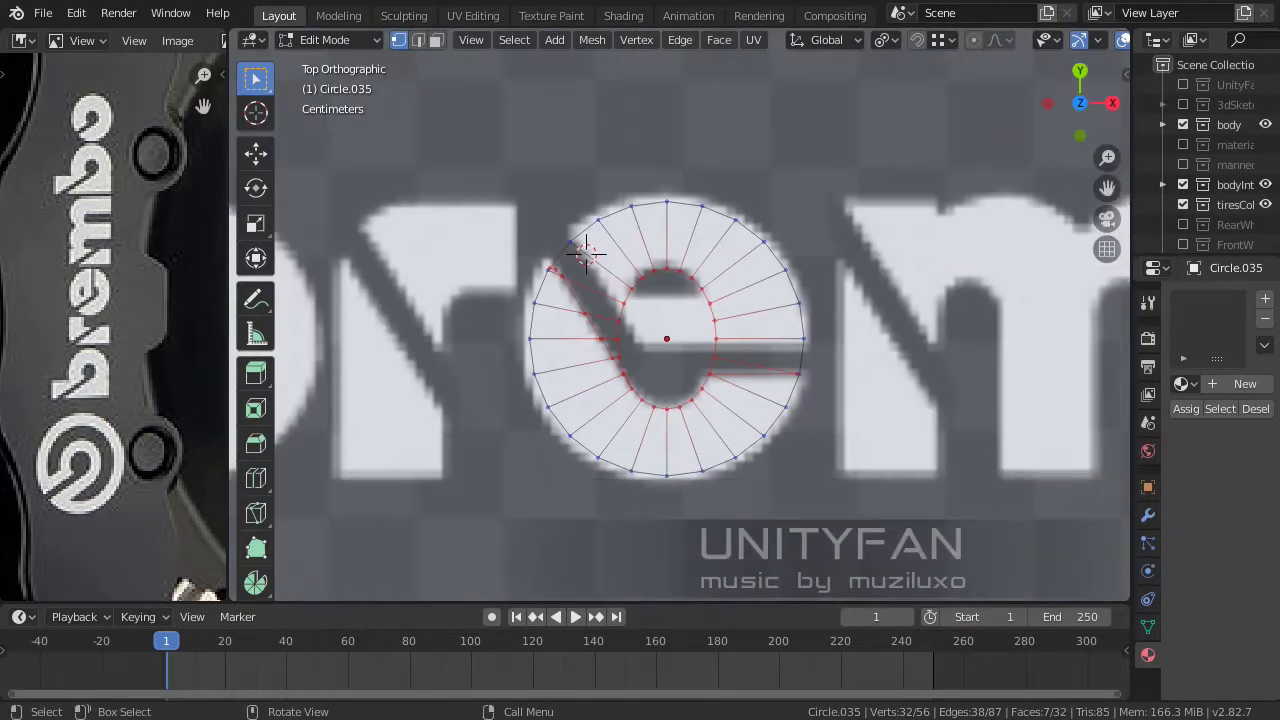
{"action": "scroll", "coordinate": [543, 186], "scroll_direction": "up", "scroll_amount": 5}
- Make a second knife cut across the ring, then undo it
{"action": "key", "text": "k"}
{"action": "scroll", "coordinate": [482, 148], "scroll_direction": "up", "scroll_amount": 1}
{"action": "scroll", "coordinate": [482, 148], "scroll_direction": "up", "scroll_amount": 1}
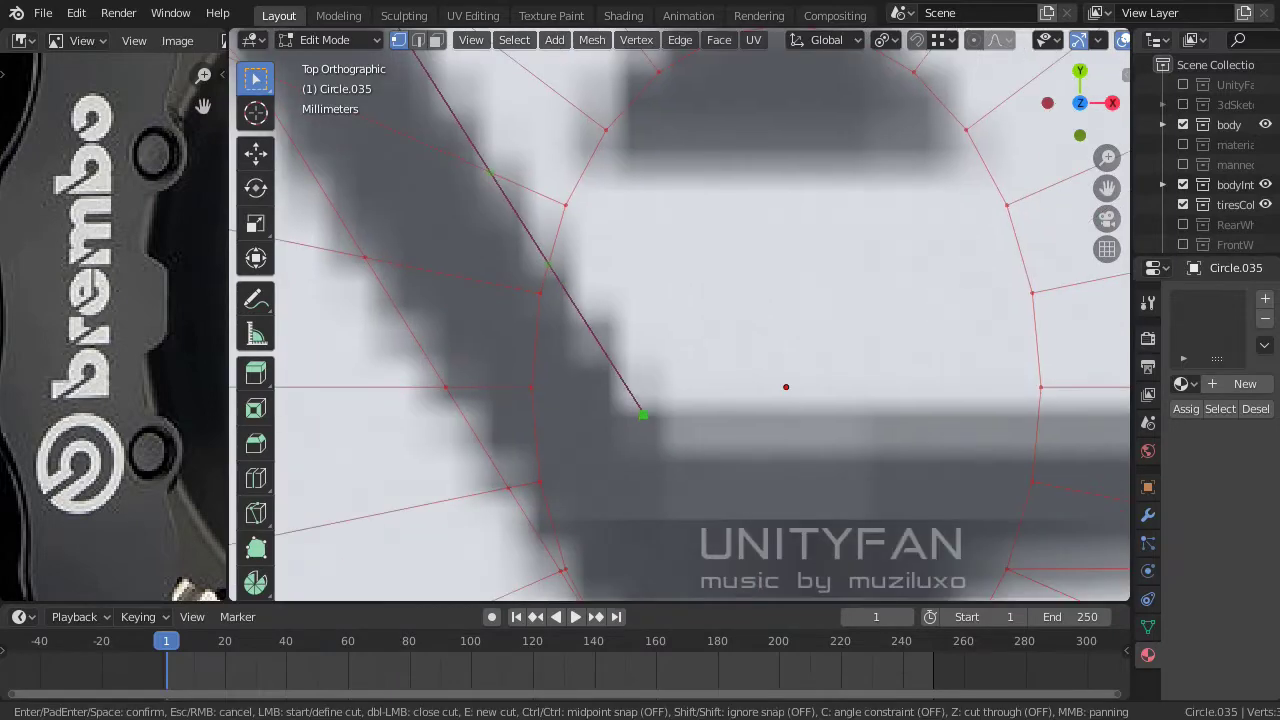
{"action": "scroll", "coordinate": [923, 391], "scroll_direction": "up", "scroll_amount": 1}
{"action": "scroll", "coordinate": [996, 408], "scroll_direction": "up", "scroll_amount": 1}
{"action": "key", "text": "Return"}
{"action": "scroll", "coordinate": [466, 163], "scroll_direction": "down", "scroll_amount": 5}
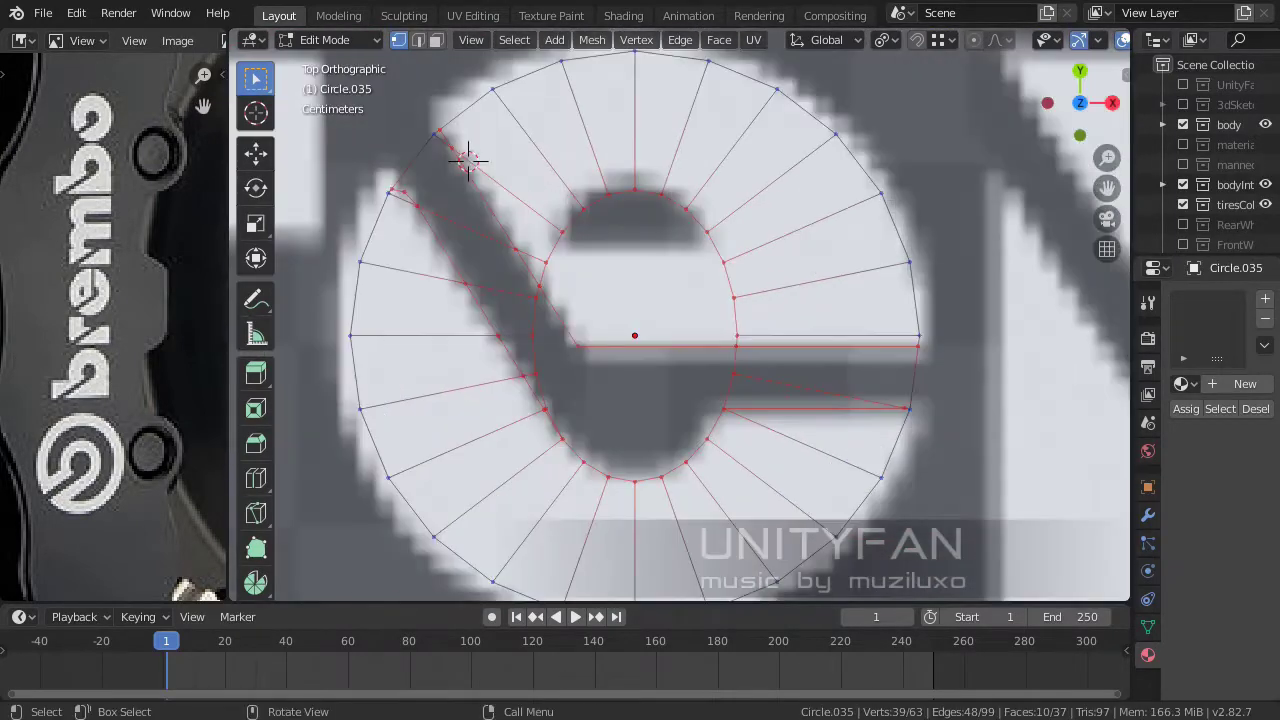
{"action": "key", "text": "3"}
{"action": "scroll", "coordinate": [563, 149], "scroll_direction": "up", "scroll_amount": 2}
{"action": "scroll", "coordinate": [563, 149], "scroll_direction": "up", "scroll_amount": 2}
{"action": "scroll", "coordinate": [443, 137], "scroll_direction": "down", "scroll_amount": 2}
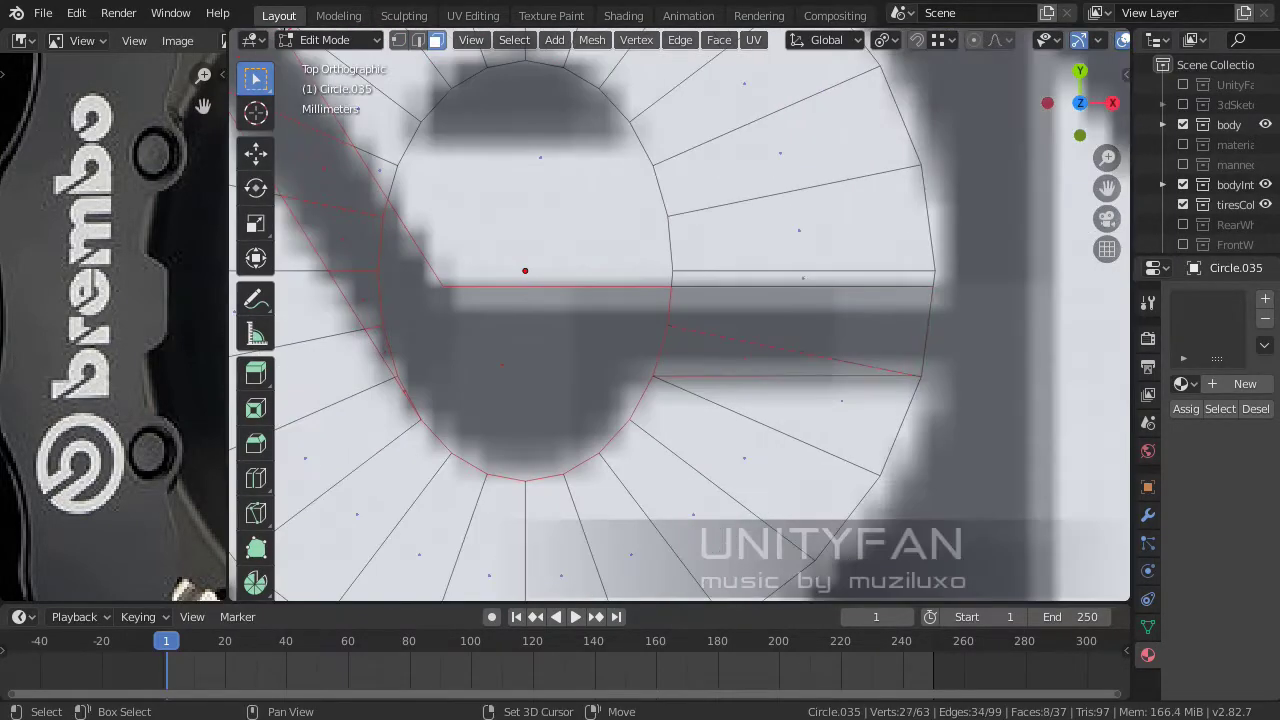
{"action": "scroll", "coordinate": [443, 137], "scroll_direction": "down", "scroll_amount": 2}
{"action": "key", "text": "ctrl+z"}
{"action": "scroll", "coordinate": [423, 171], "scroll_direction": "up", "scroll_amount": 2}
{"action": "scroll", "coordinate": [341, 172], "scroll_direction": "up", "scroll_amount": 2}
{"action": "scroll", "coordinate": [464, 345], "scroll_direction": "up", "scroll_amount": 2}
- Knife-cut across the arch of the letter
{"action": "key", "text": "k"}
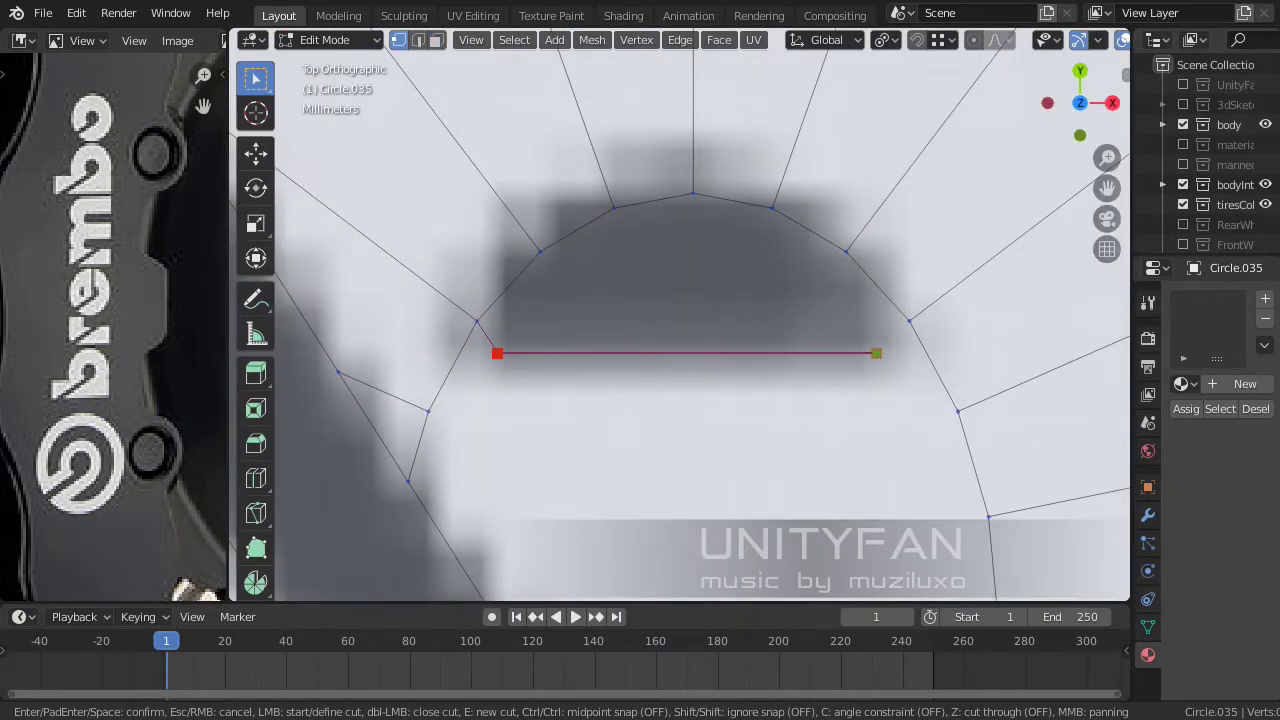
{"action": "left_click", "coordinate": [876, 353]}
{"action": "key", "text": "Return"}
{"action": "scroll", "coordinate": [443, 214], "scroll_direction": "down", "scroll_amount": 3}
{"action": "scroll", "coordinate": [400, 166], "scroll_direction": "up", "scroll_amount": 1}
{"action": "scroll", "coordinate": [358, 128], "scroll_direction": "down", "scroll_amount": 1}
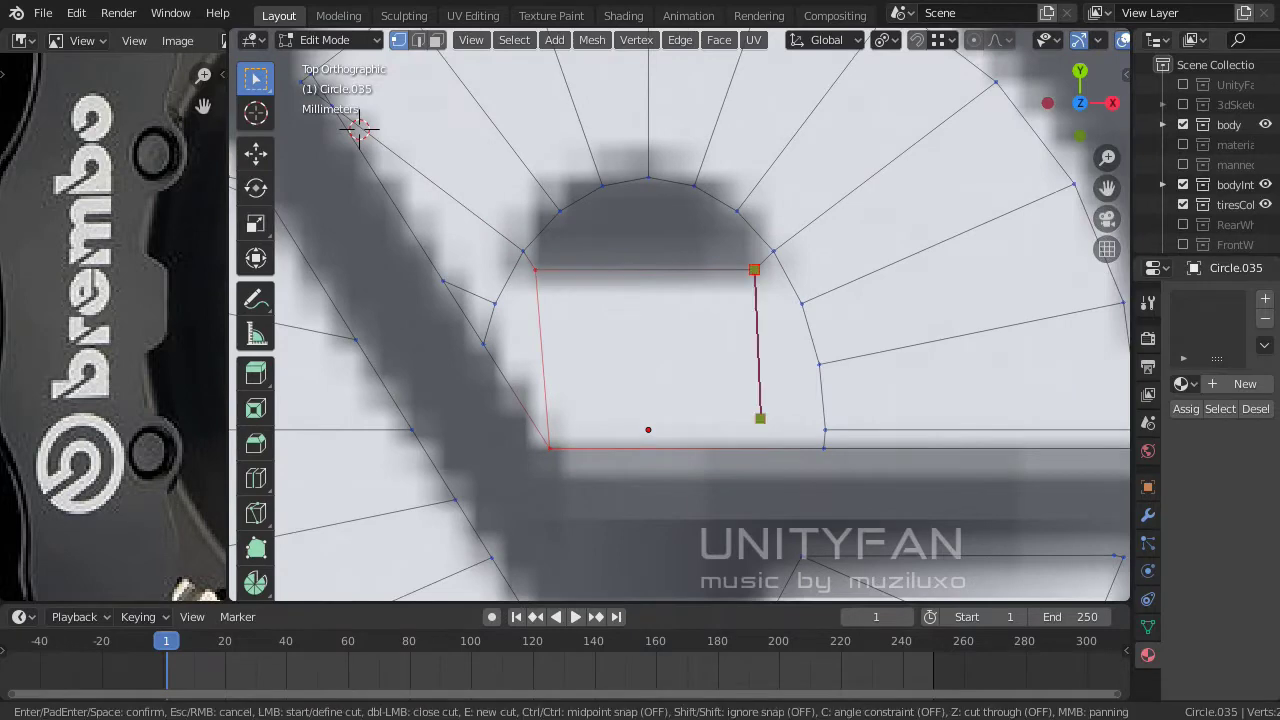
{"action": "key", "text": "Escape"}
{"action": "scroll", "coordinate": [523, 223], "scroll_direction": "down", "scroll_amount": 2}
{"action": "scroll", "coordinate": [417, 157], "scroll_direction": "up", "scroll_amount": 2}
{"action": "scroll", "coordinate": [554, 318], "scroll_direction": "up", "scroll_amount": 2}
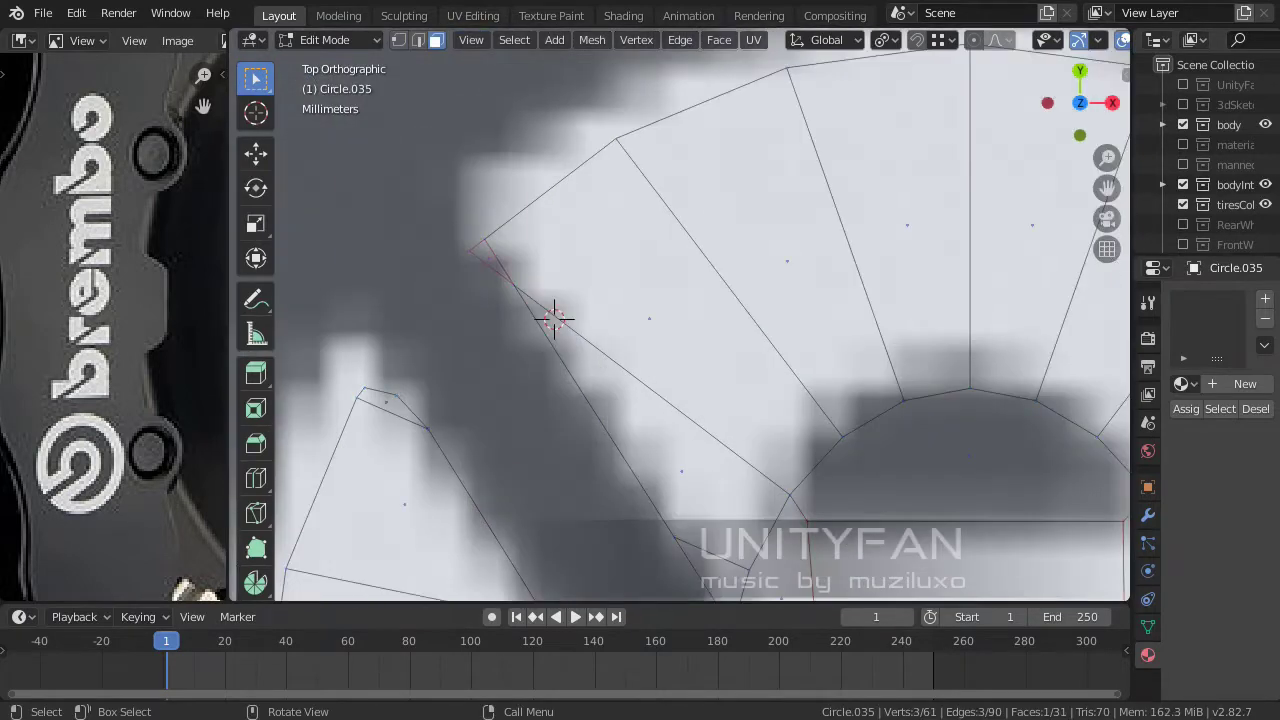
- Remove the stray vertex from the cut and adjust the corner vertex
{"action": "key", "text": "x"}
{"action": "scroll", "coordinate": [680, 330], "scroll_direction": "down", "scroll_amount": 2}
{"action": "scroll", "coordinate": [407, 271], "scroll_direction": "up", "scroll_amount": 3}
{"action": "scroll", "coordinate": [407, 271], "scroll_direction": "up", "scroll_amount": 2}
{"action": "key", "text": "1"}
{"action": "left_click", "coordinate": [407, 271]}
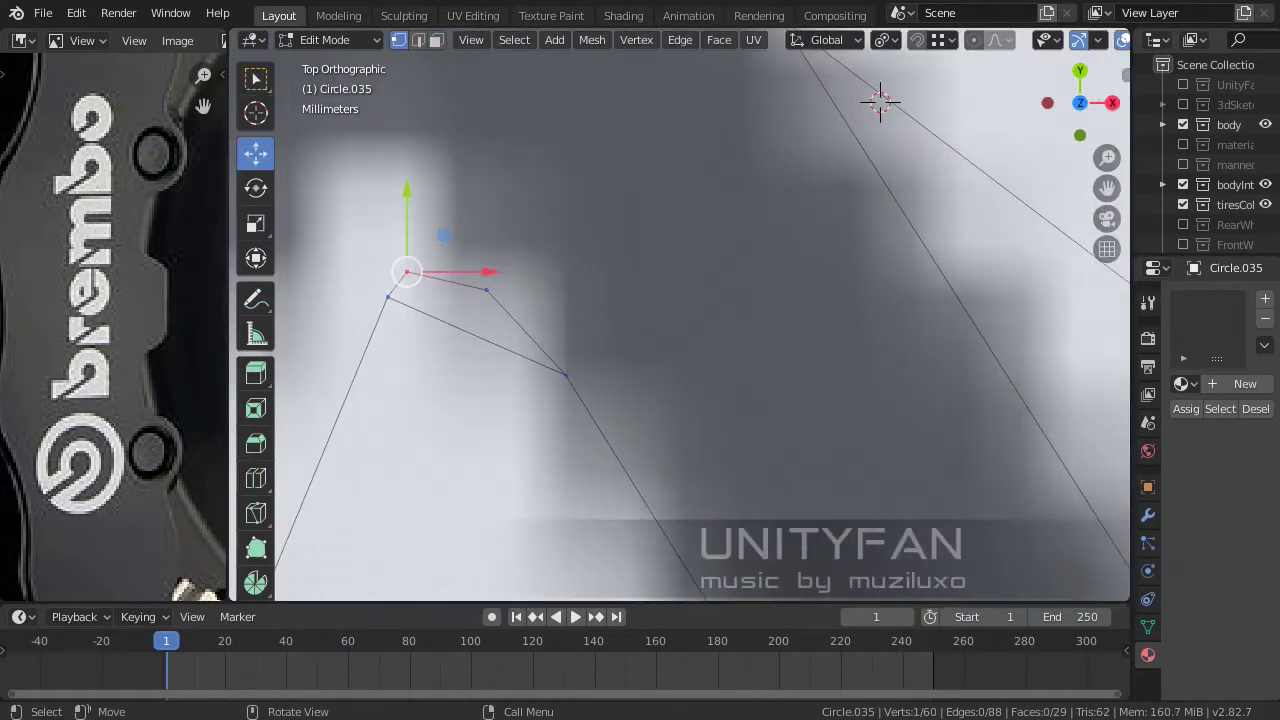
{"action": "middle_click_drag", "start_coordinate": [407, 271], "coordinate": [297, 571], "text": "shift"}
{"action": "key", "text": "k"}
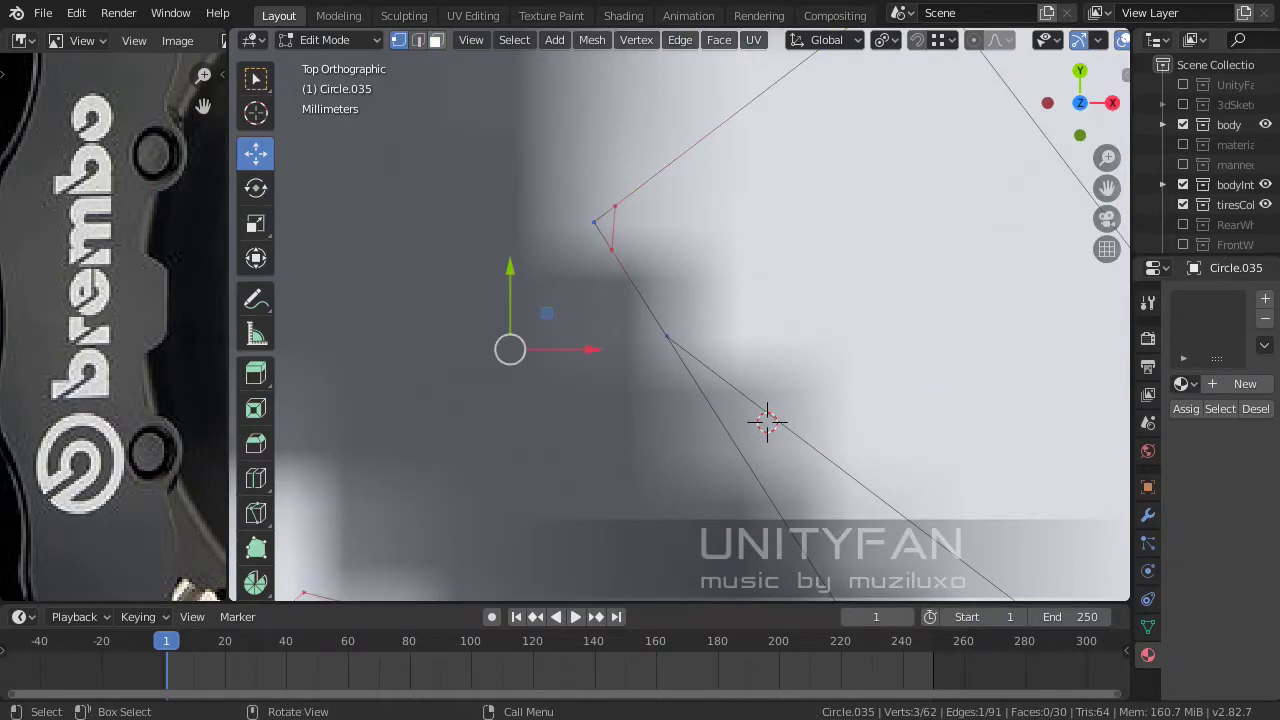
- Return to Object Mode in top view and select the traced b
{"action": "scroll", "coordinate": [767, 421], "scroll_direction": "down", "scroll_amount": 5}
{"action": "scroll", "coordinate": [767, 421], "scroll_direction": "down", "scroll_amount": 2}
{"action": "key", "text": "Tab"}
{"action": "mouse_move", "coordinate": [767, 421]}
{"action": "middle_mouse_down"}
{"action": "mouse_move", "coordinate": [679, 345]}
{"action": "mouse_move", "coordinate": [529, 343]}
{"action": "middle_mouse_up"}
{"action": "key", "text": "1"}
{"action": "left_click", "coordinate": [529, 343]}
- Enter Edit Mode on the b letter mesh and drop a duplicated face beside it
{"action": "key", "text": "1"}
{"action": "scroll", "coordinate": [686, 314], "scroll_direction": "up", "scroll_amount": 3}
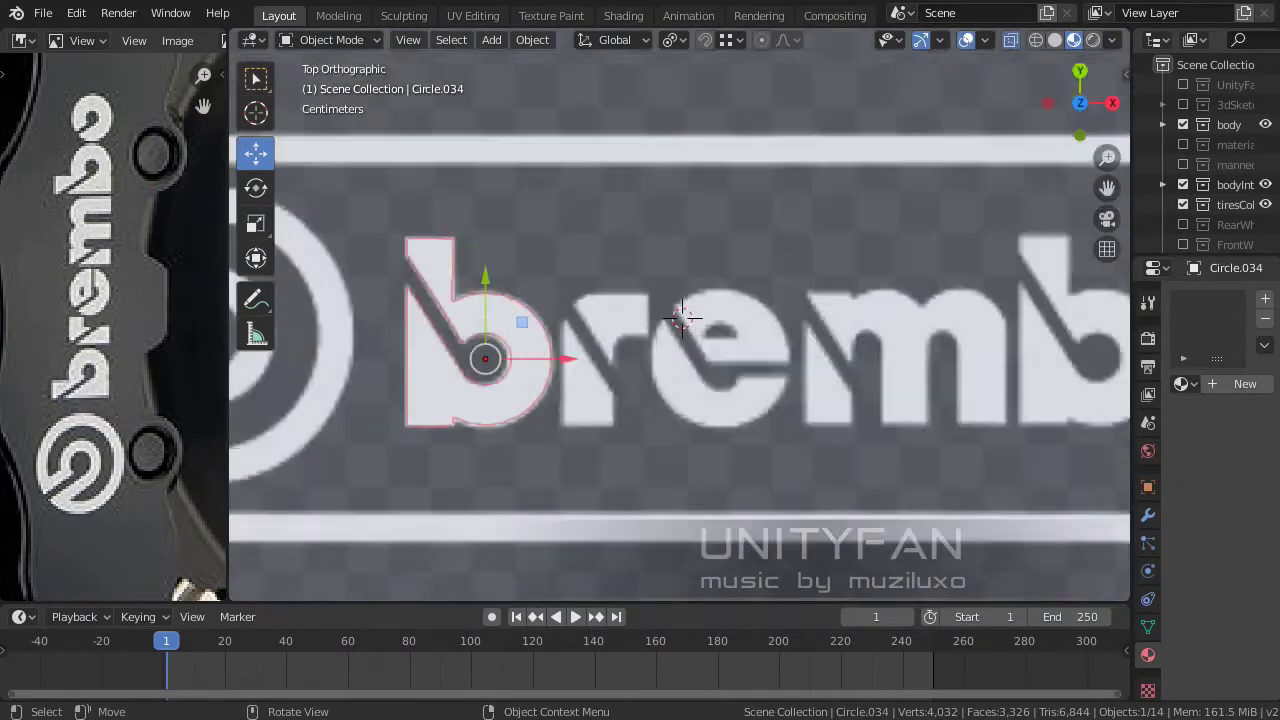
{"action": "scroll", "coordinate": [940, 200], "scroll_direction": "up", "scroll_amount": 2}
{"action": "key", "text": "Tab"}
{"action": "scroll", "coordinate": [940, 200], "scroll_direction": "up", "scroll_amount": 2}
{"action": "key", "text": "Return"}
{"action": "scroll", "coordinate": [838, 415], "scroll_direction": "up", "scroll_amount": 3}
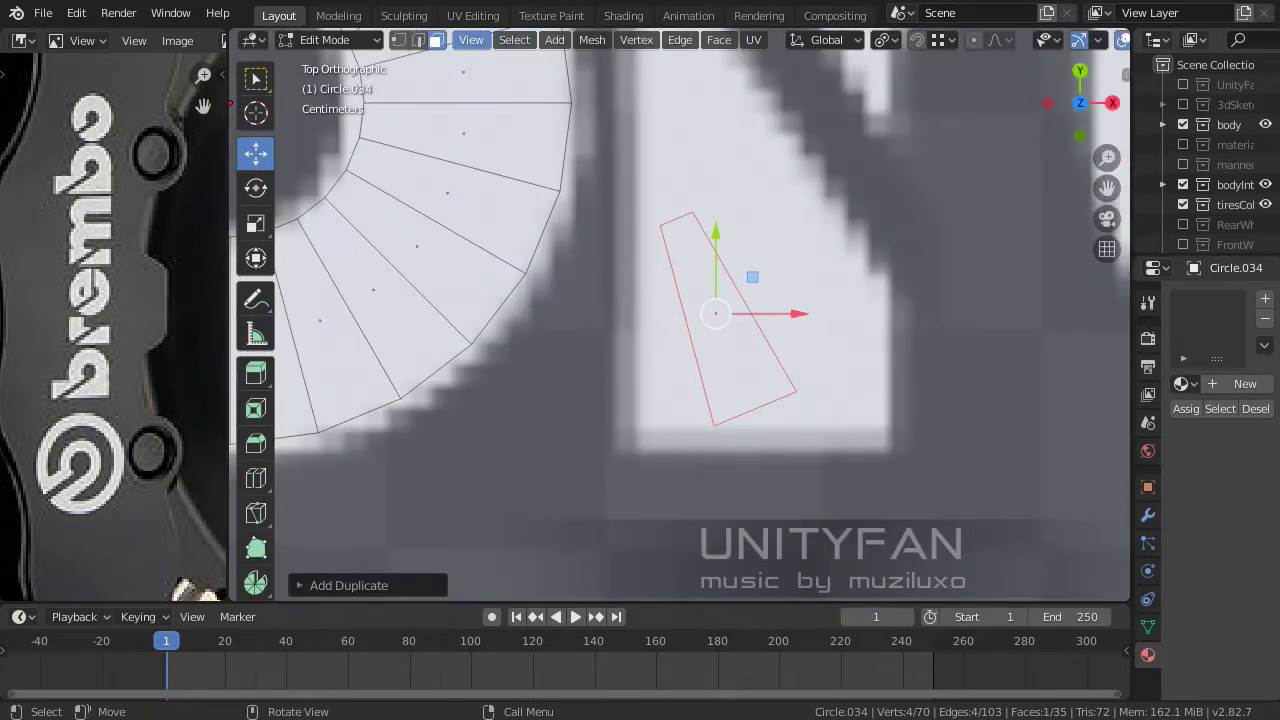
- Straighten both slanted side edges to vertical with S X 0
{"action": "key", "text": "s"}
{"action": "key", "text": "x"}
{"action": "key", "text": "0"}
{"action": "key", "text": "Return"}
{"action": "key", "text": "s"}
{"action": "key", "text": "x"}
{"action": "key", "text": "0"}
{"action": "key", "text": "Return"}
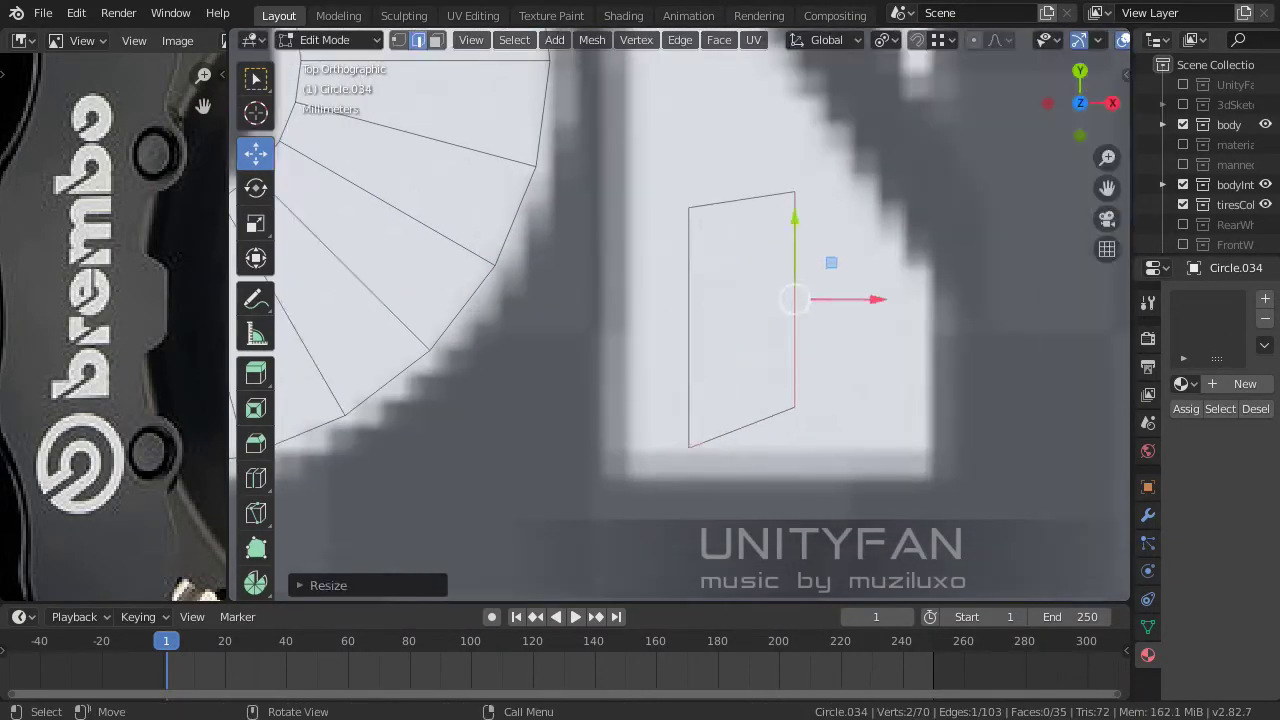
- Level the top and bottom edges of the rectangle with S Y 0
{"action": "left_click", "coordinate": [751, 414]}
{"action": "key", "text": "s"}
{"action": "key", "text": "y"}
{"action": "key", "text": "0"}
{"action": "key", "text": "Return"}
{"action": "left_click", "coordinate": [750, 200]}
{"action": "key", "text": "s"}
{"action": "key", "text": "y"}
{"action": "key", "text": "0"}
{"action": "key", "text": "Return"}
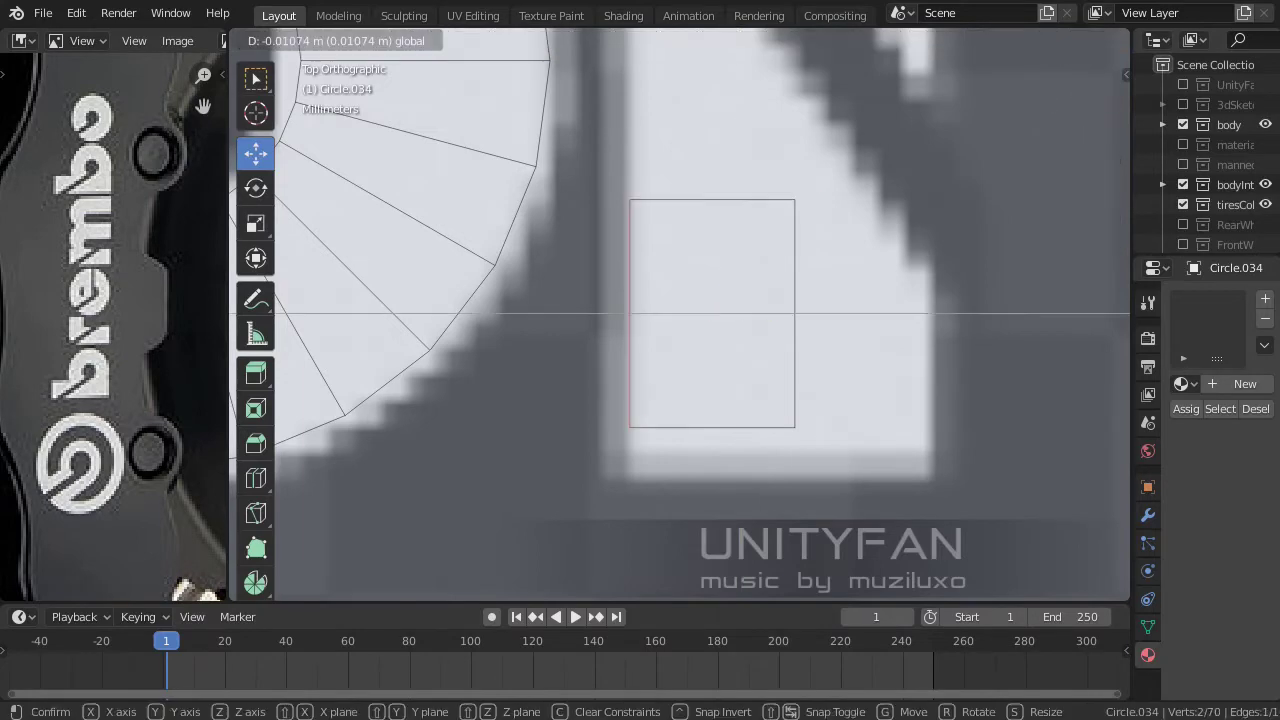
- Widen the rectangle out to the right side of the r's stem
{"action": "left_click", "coordinate": [794, 314], "text": "alt"}
{"action": "left_click_drag", "start_coordinate": [874, 314], "coordinate": [1013, 314]}
{"action": "key", "text": "Return"}
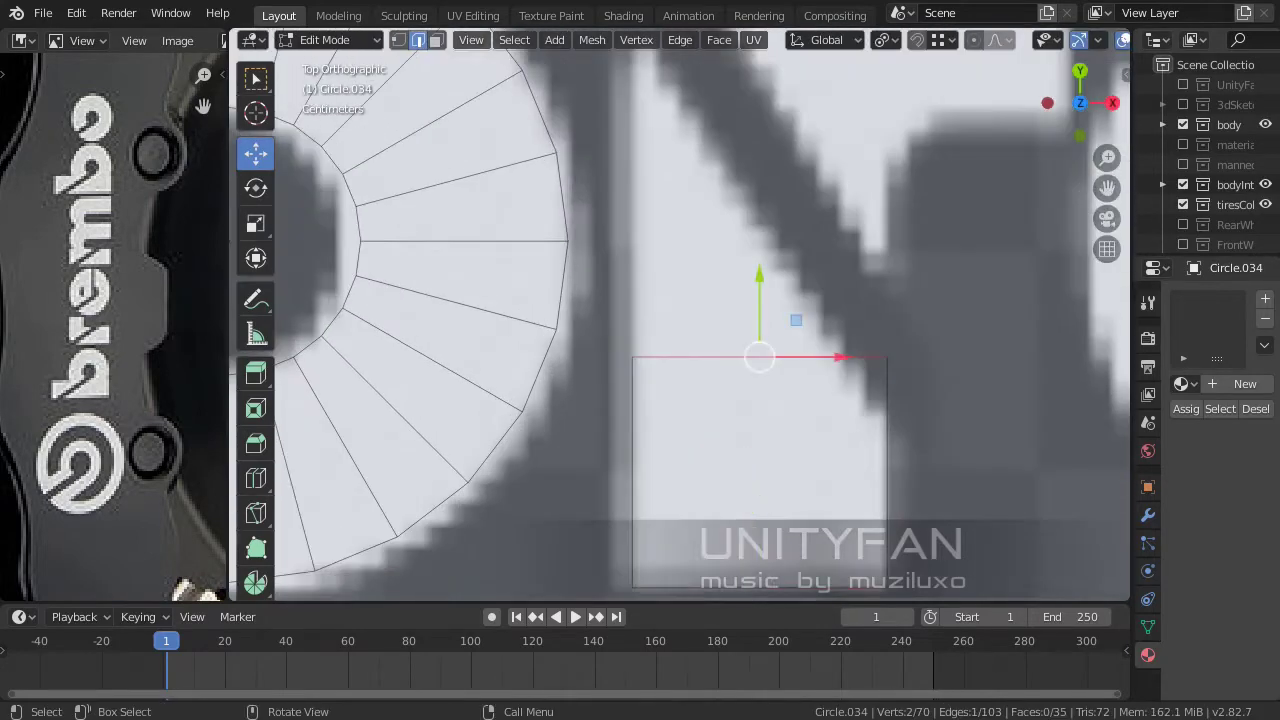
{"action": "scroll", "coordinate": [908, 230], "scroll_direction": "down", "scroll_amount": 5}
- Duplicate the stem rectangle face and rotate the copy 90 degrees
{"action": "key", "text": "alt+a"}
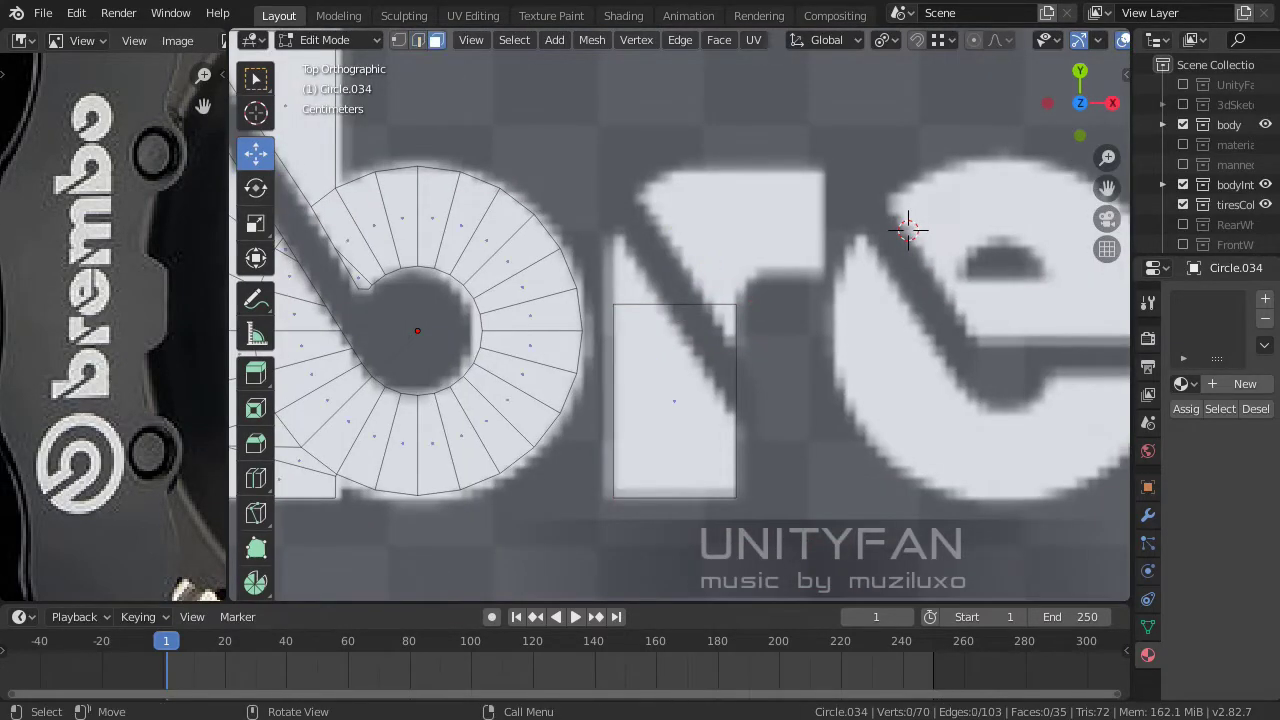
{"action": "left_click", "coordinate": [674, 400]}
{"action": "key", "text": "shift+d"}
{"action": "key", "text": "Return"}
{"action": "key", "text": "r"}
{"action": "key", "text": "9"}
{"action": "key", "text": "0"}
{"action": "key", "text": "Return"}
- Slide the rotated copy along X to sit over the r's top block
{"action": "scroll", "coordinate": [880, 290], "scroll_direction": "up", "scroll_amount": 2}
{"action": "key", "text": "g"}
{"action": "key", "text": "x"}
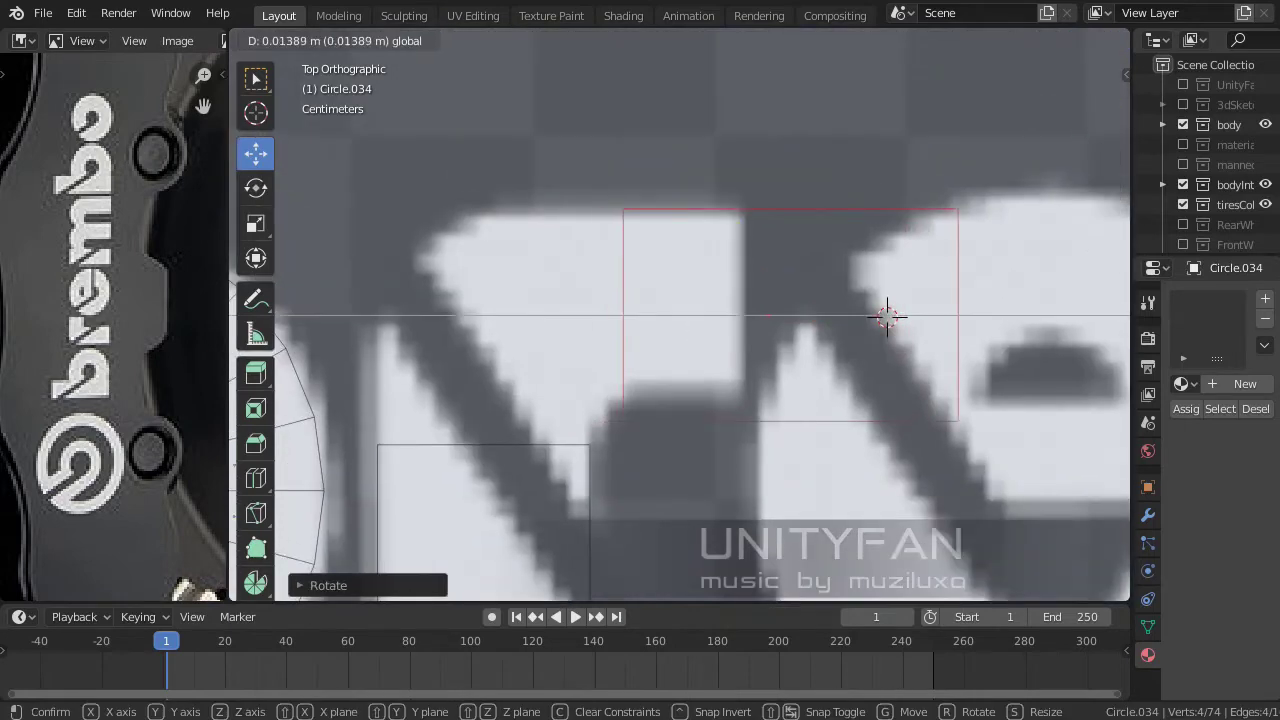
{"action": "left_click", "coordinate": [887, 317]}
{"action": "key", "text": "g"}
{"action": "key", "text": "x"}
{"action": "key", "text": "Escape"}
- Join the stem and top block with Bridge Edge Loops and expand its settings
{"action": "scroll", "coordinate": [799, 316], "scroll_direction": "down", "scroll_amount": 3}
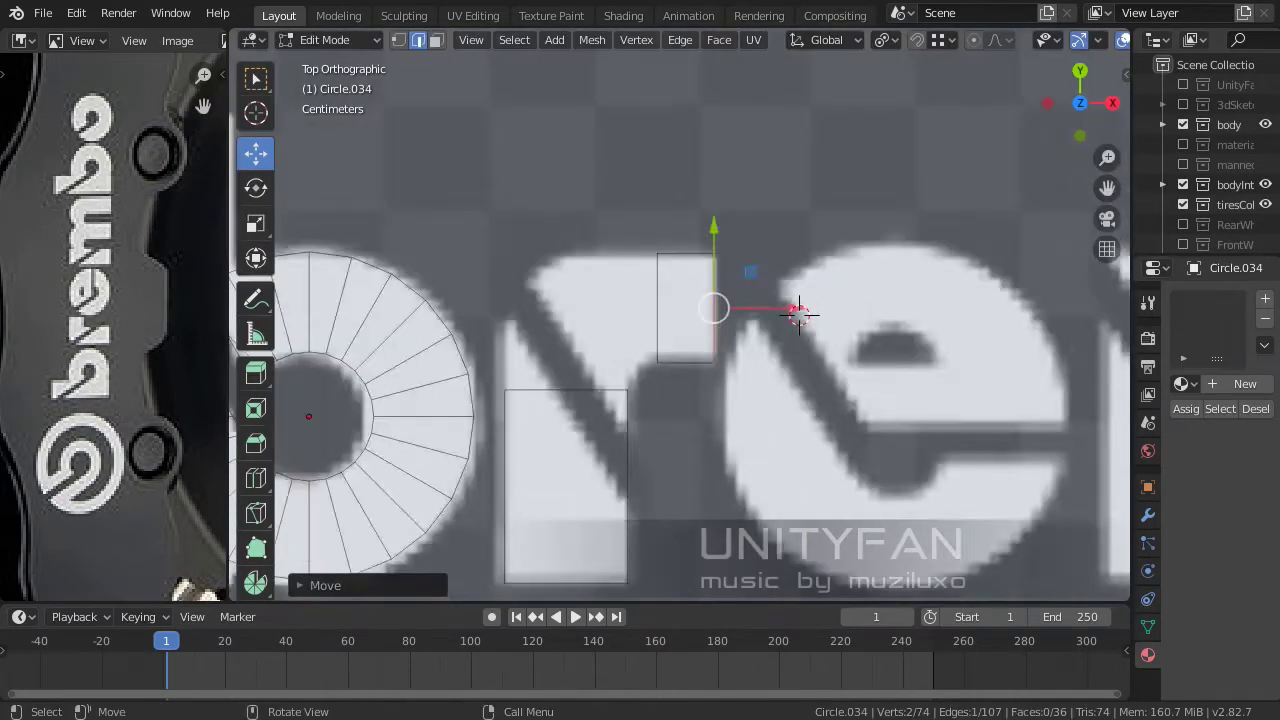
{"action": "scroll", "coordinate": [799, 316], "scroll_direction": "down", "scroll_amount": 3}
{"action": "scroll", "coordinate": [766, 251], "scroll_direction": "up", "scroll_amount": 2}
{"action": "scroll", "coordinate": [862, 249], "scroll_direction": "up", "scroll_amount": 2}
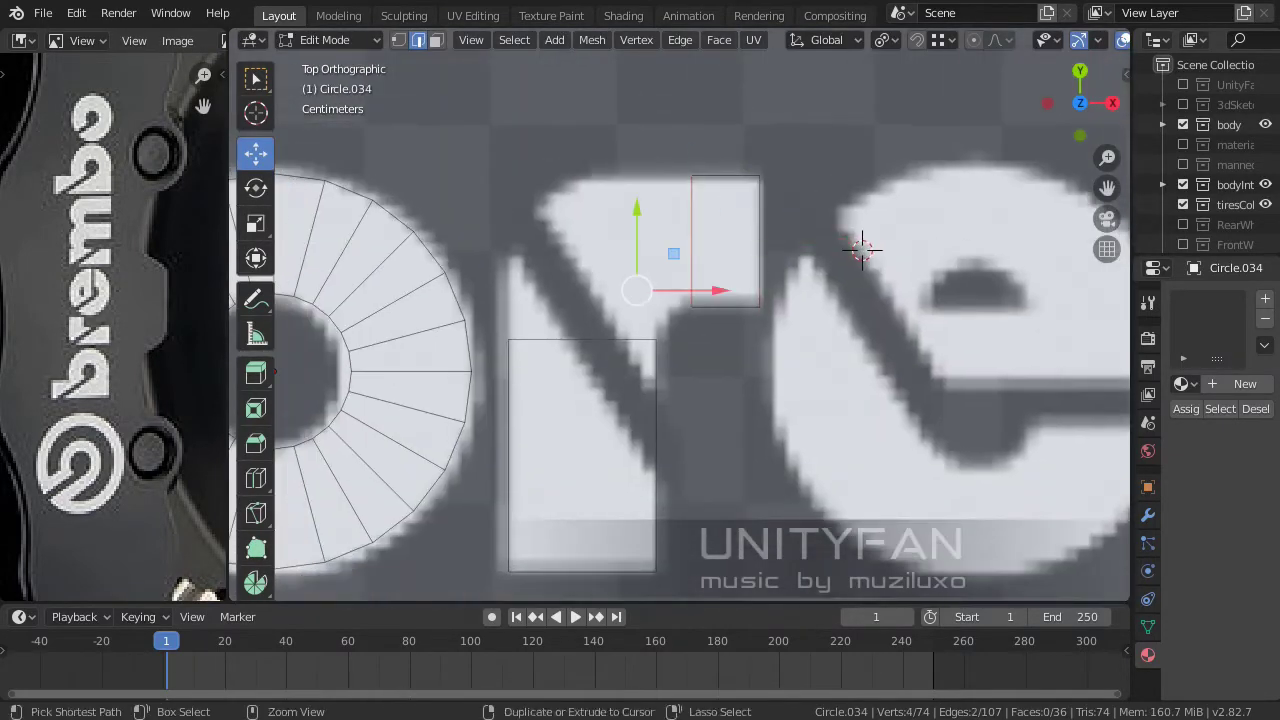
{"action": "key", "text": "ctrl+e"}
{"action": "left_click", "coordinate": [560, 294]}
{"action": "left_click", "coordinate": [340, 587]}
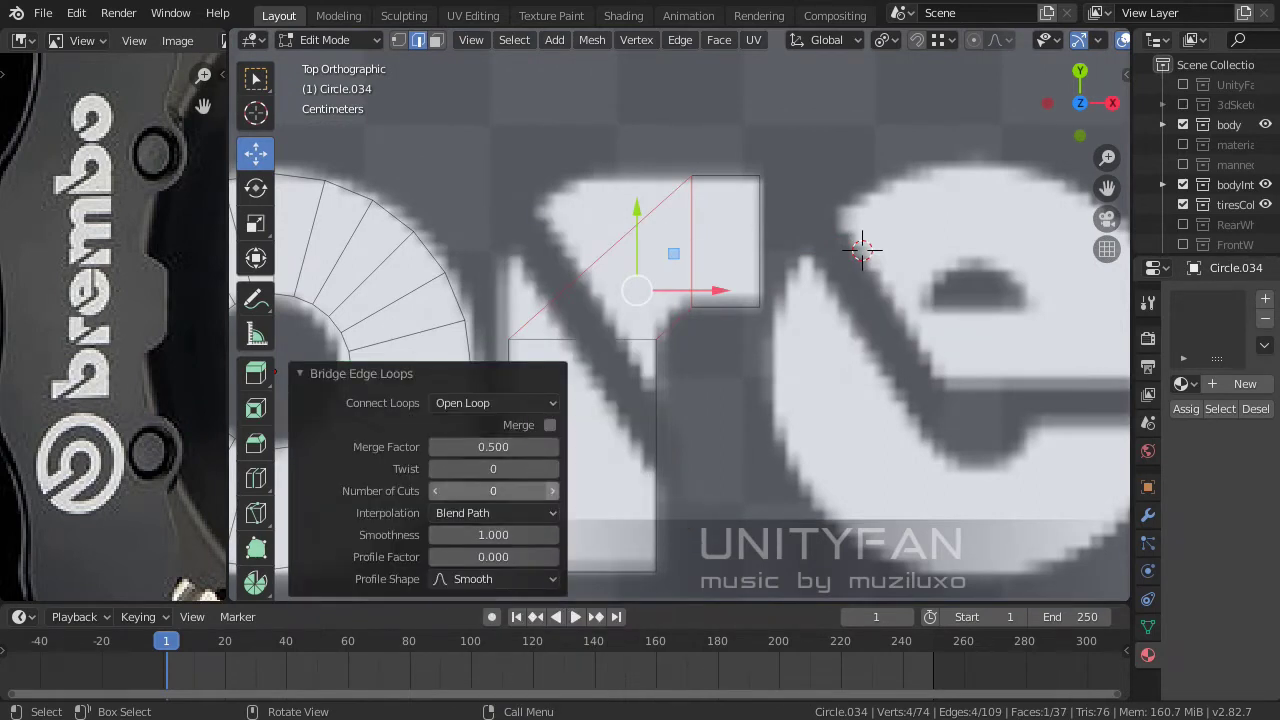
- Bring the curved bridge into view and select a vertex on the r's inner corner
{"action": "scroll", "coordinate": [420, 355], "scroll_direction": "up", "scroll_amount": 2}
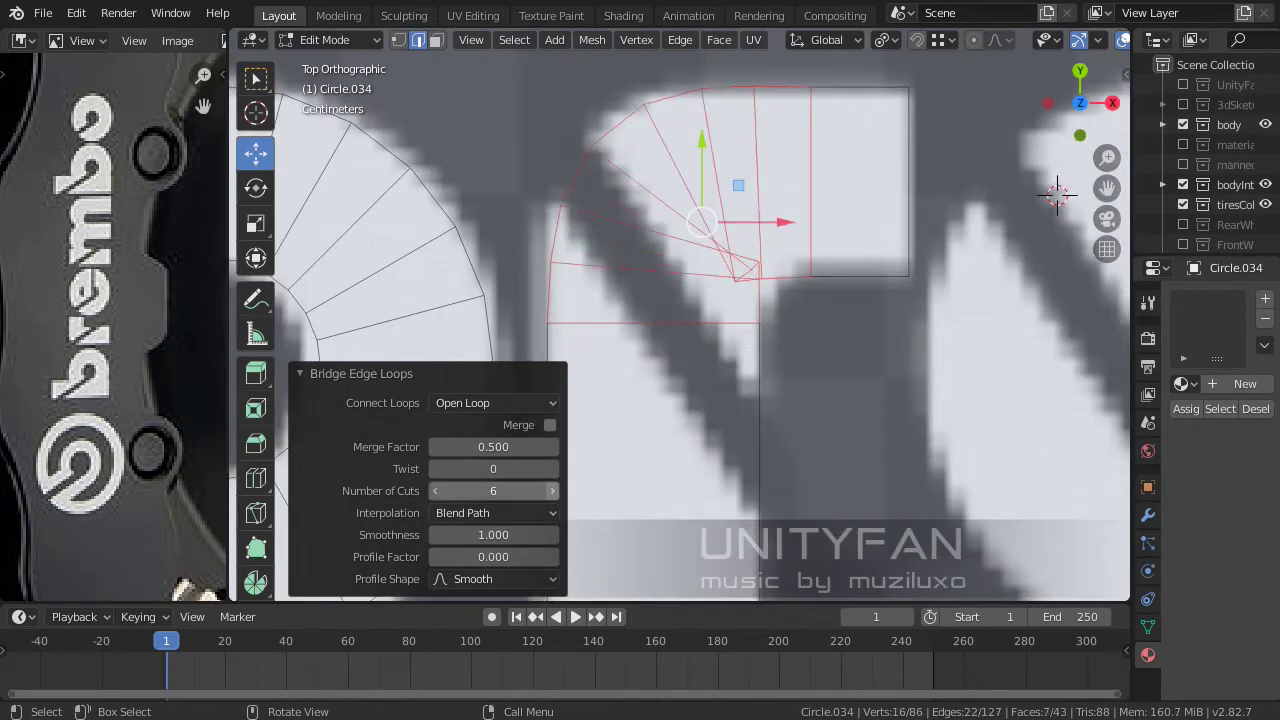
{"action": "mouse_move", "coordinate": [620, 450]}
{"action": "middle_mouse_down", "text": "shift"}
{"action": "mouse_move", "coordinate": [634, 524]}
{"action": "mouse_move", "coordinate": [594, 462]}
{"action": "middle_mouse_up", "text": "shift"}
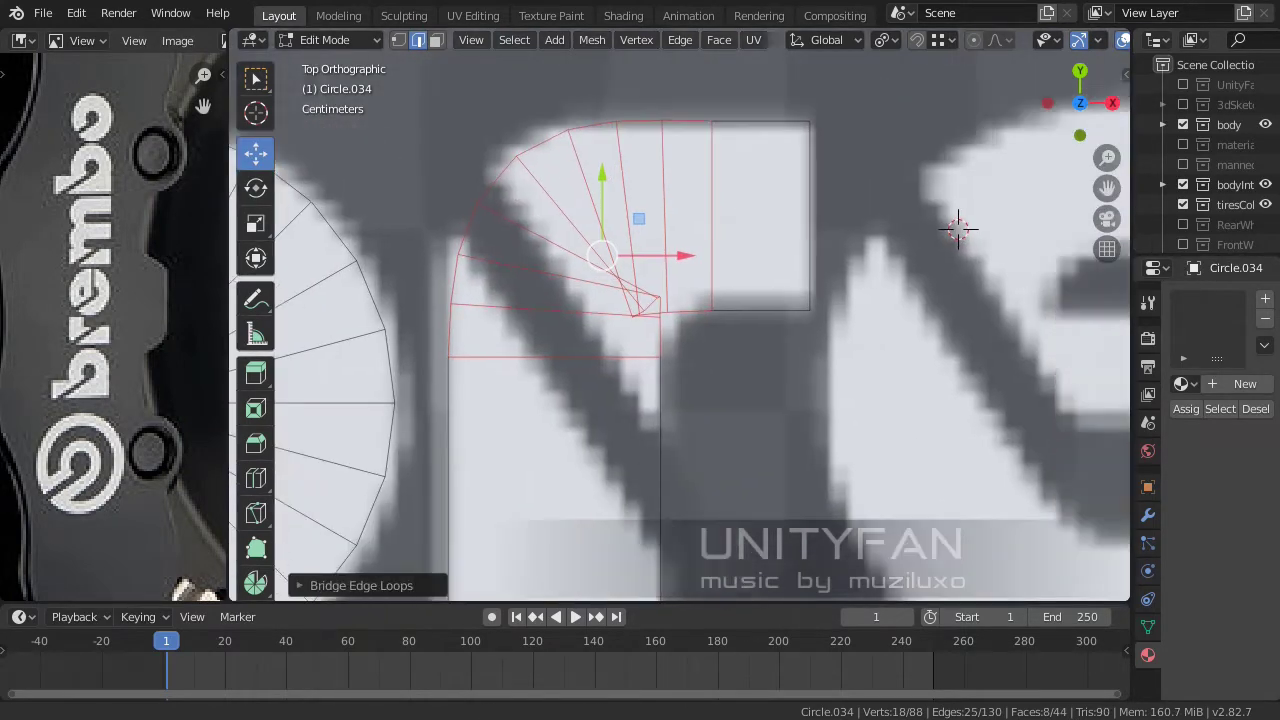
{"action": "scroll", "coordinate": [644, 311], "scroll_direction": "up", "scroll_amount": 5}
{"action": "left_click", "coordinate": [644, 311]}
- Select the inner-corner vertices and apply Smooth Vertices twice
{"action": "scroll", "coordinate": [644, 311], "scroll_direction": "down", "scroll_amount": 3}
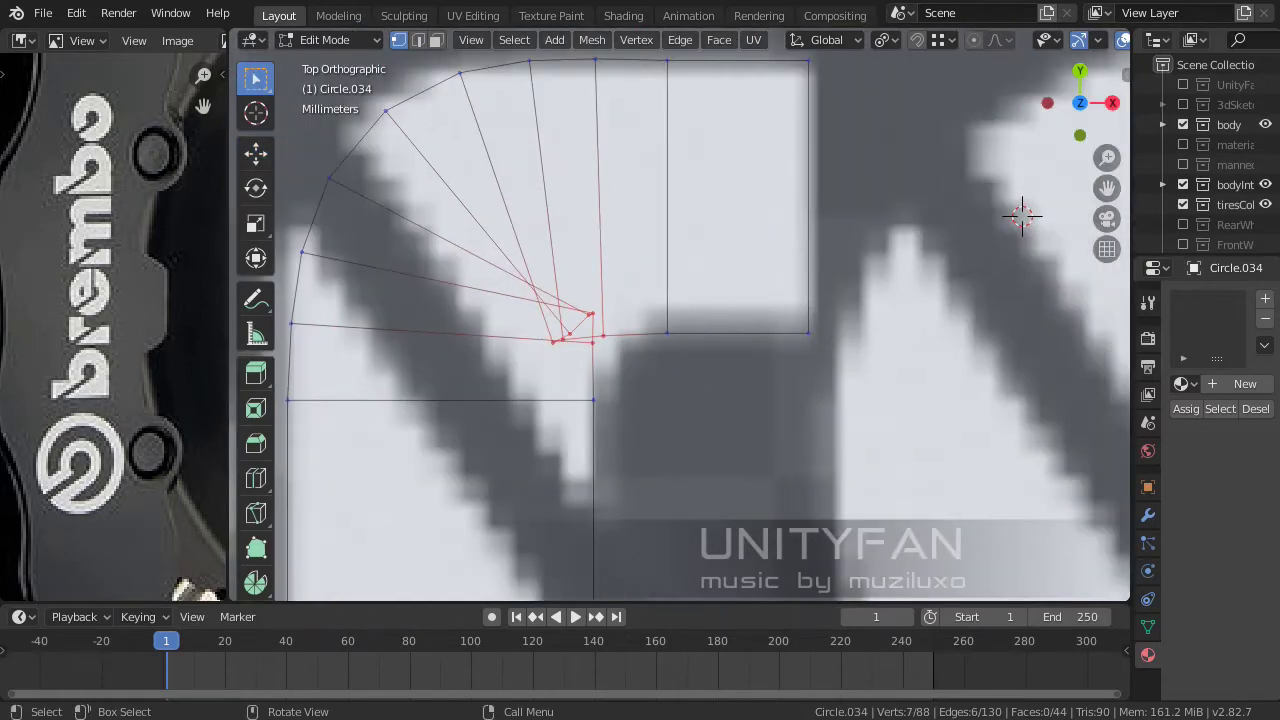
{"action": "left_click", "coordinate": [636, 39]}
{"action": "left_click", "coordinate": [684, 270]}
{"action": "left_click", "coordinate": [636, 39]}
{"action": "left_click", "coordinate": [684, 270]}
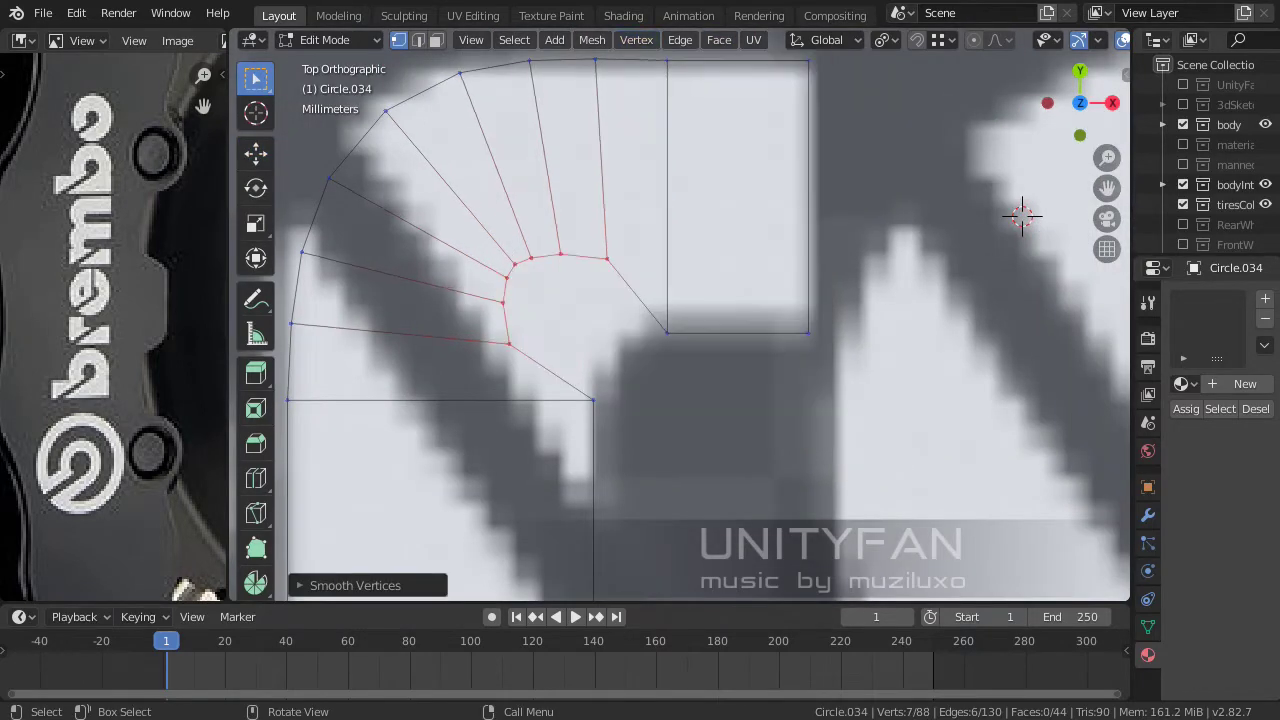
- Pull the corner vertex down in line with the stem and shift it right
{"action": "key", "text": "g"}
{"action": "key", "text": "Escape"}
{"action": "key", "text": "KP_Decimal"}
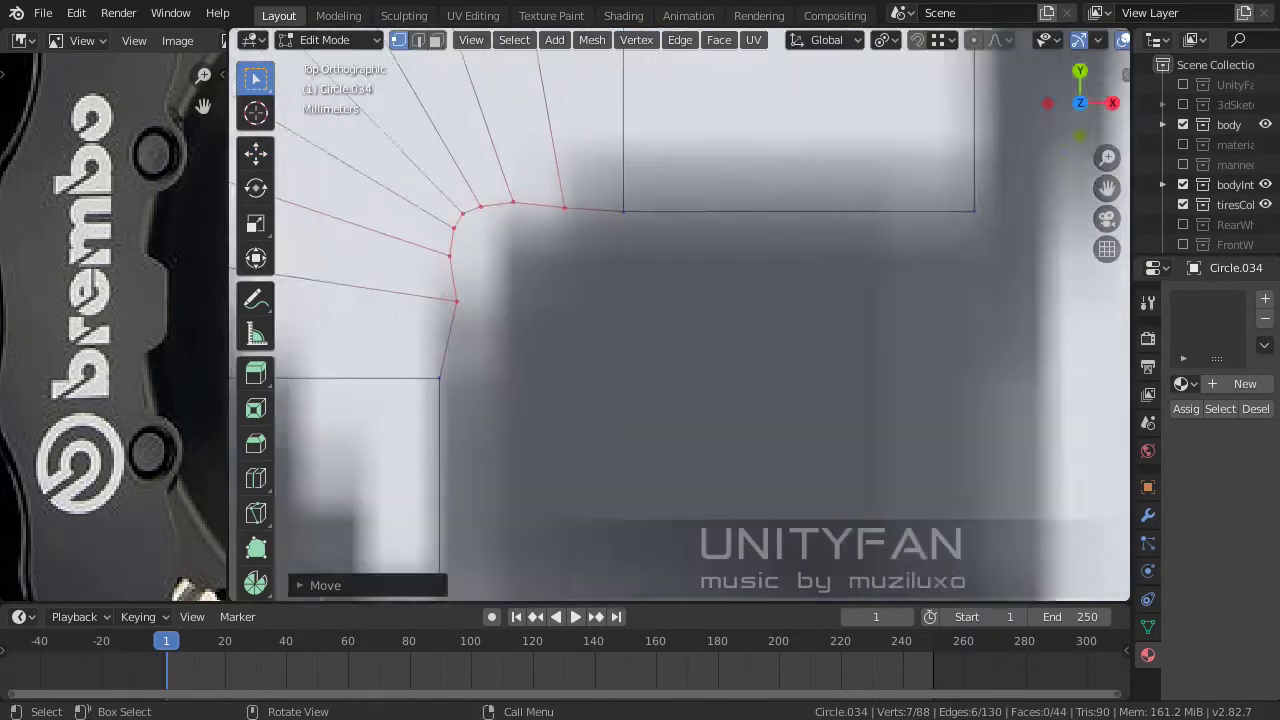
{"action": "scroll", "coordinate": [681, 317], "scroll_direction": "up", "scroll_amount": 1}
{"action": "left_click_drag", "start_coordinate": [677, 333], "coordinate": [658, 372]}
{"action": "left_click_drag", "start_coordinate": [807, 220], "coordinate": [821, 227]}
{"action": "left_click", "coordinate": [658, 372]}
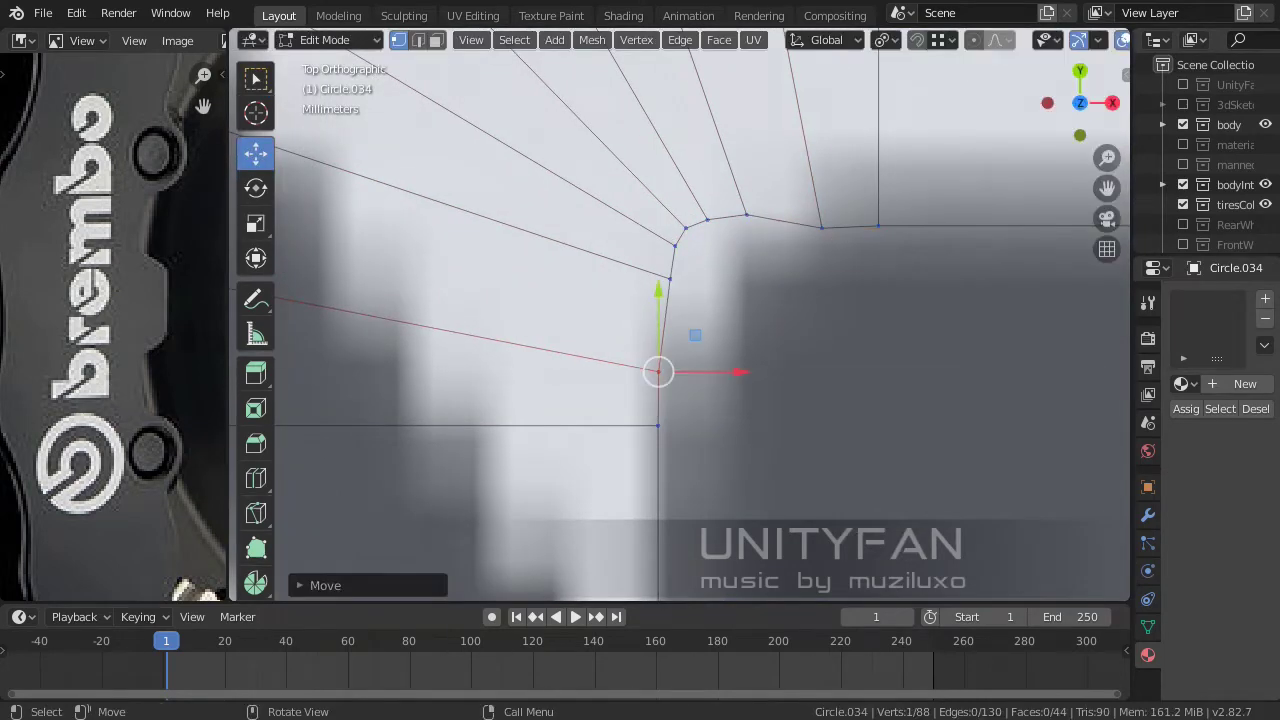
- Smooth the curve vertices again and move them up and to the right
{"action": "left_click", "coordinate": [636, 40]}
{"action": "left_click", "coordinate": [684, 271]}
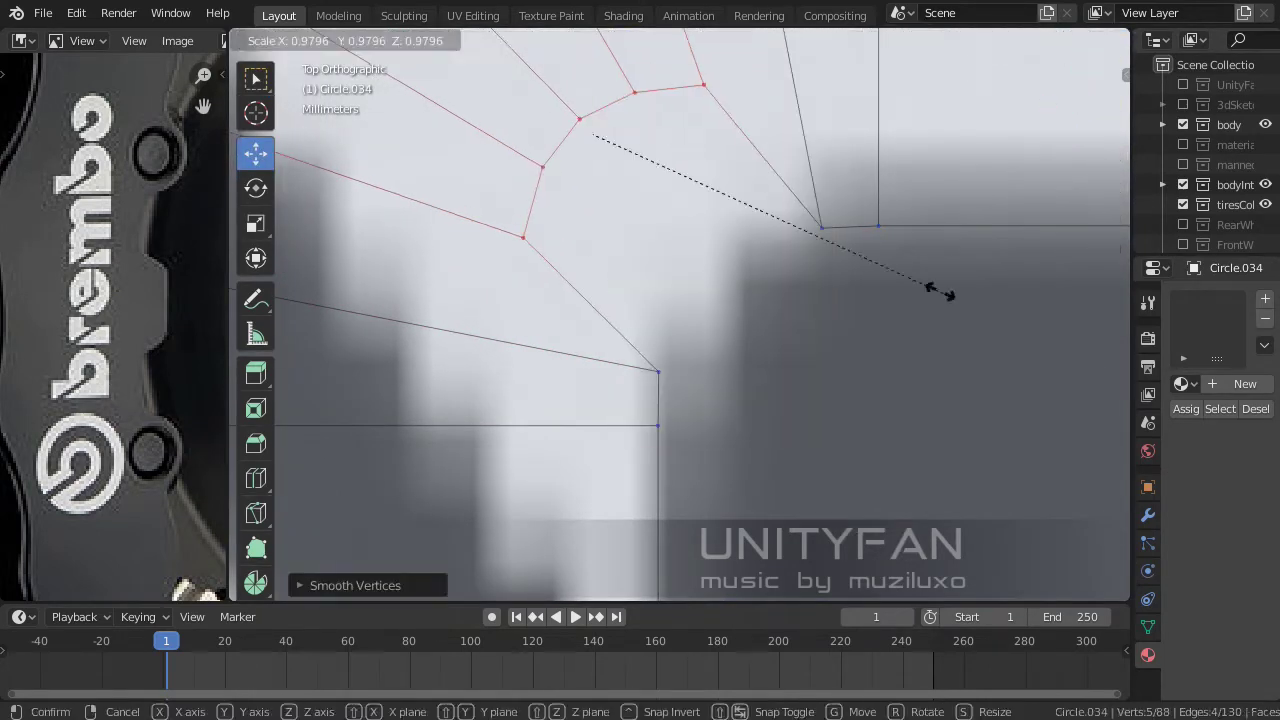
{"action": "key", "text": "g"}
{"action": "left_click", "coordinate": [1057, 265]}
{"action": "left_click", "coordinate": [920, 307]}
{"action": "scroll", "coordinate": [920, 307], "scroll_direction": "up", "scroll_amount": 2}
- Fine-tune the position of a single vertex on the inner curve
{"action": "key", "text": "g"}
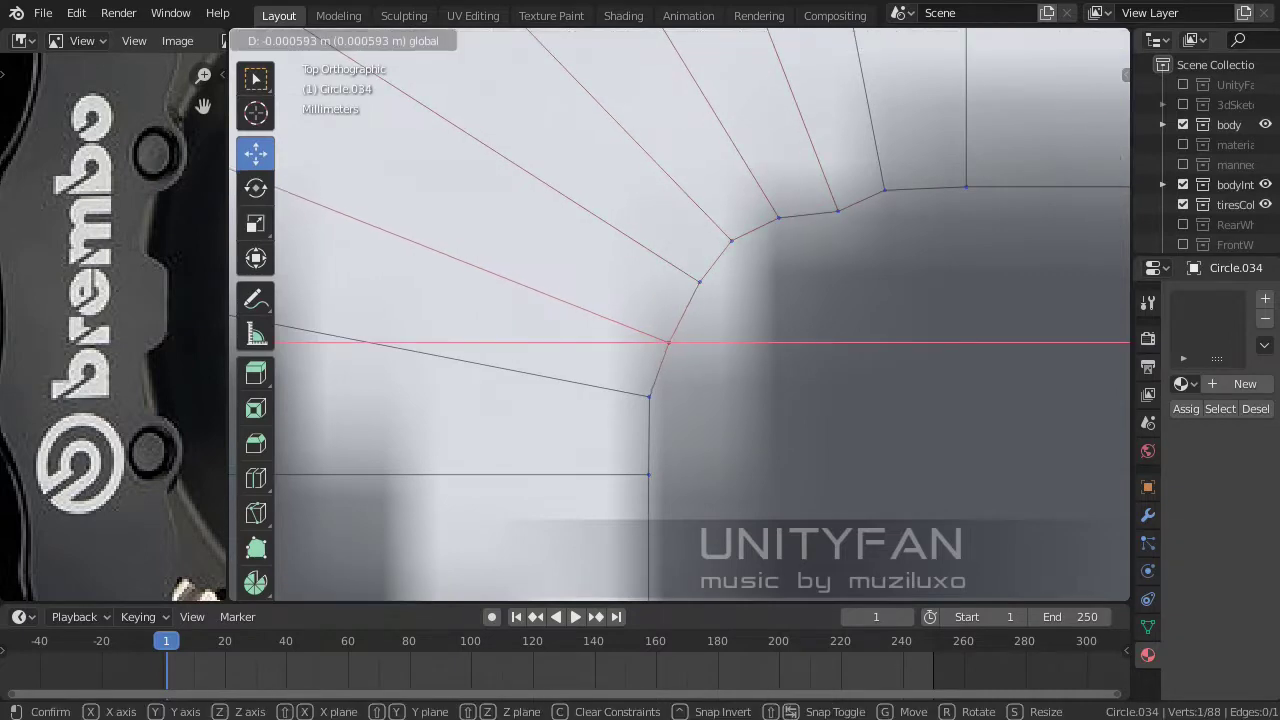
{"action": "scroll", "coordinate": [681, 329], "scroll_direction": "up", "scroll_amount": 1}
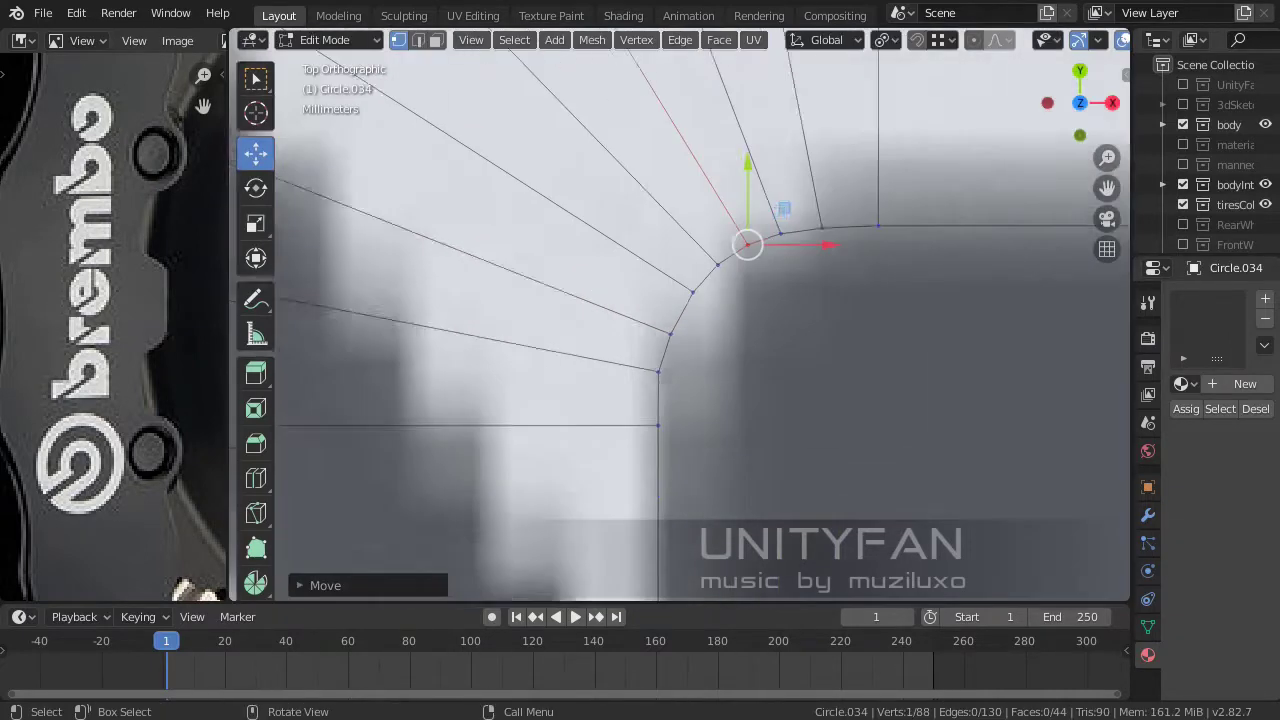
{"action": "key", "text": "g"}
{"action": "scroll", "coordinate": [680, 330], "scroll_direction": "up", "scroll_amount": 2}
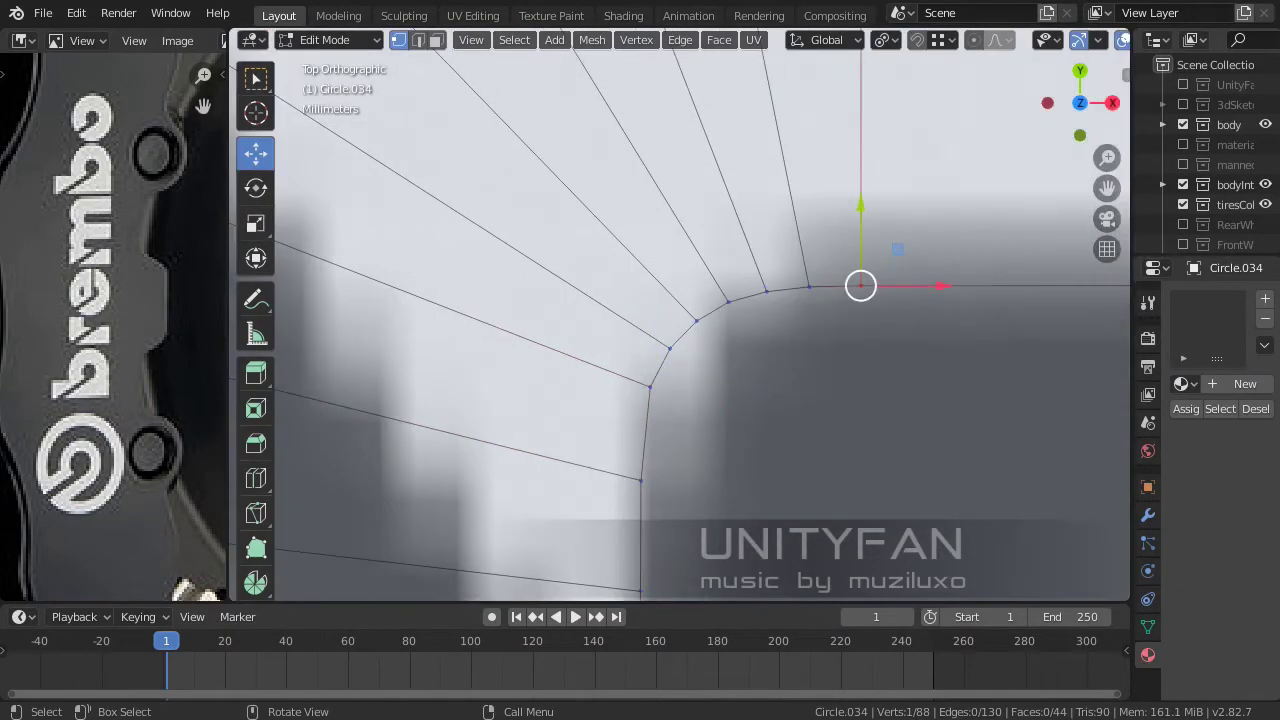
{"action": "scroll", "coordinate": [766, 291], "scroll_direction": "up", "scroll_amount": 2}
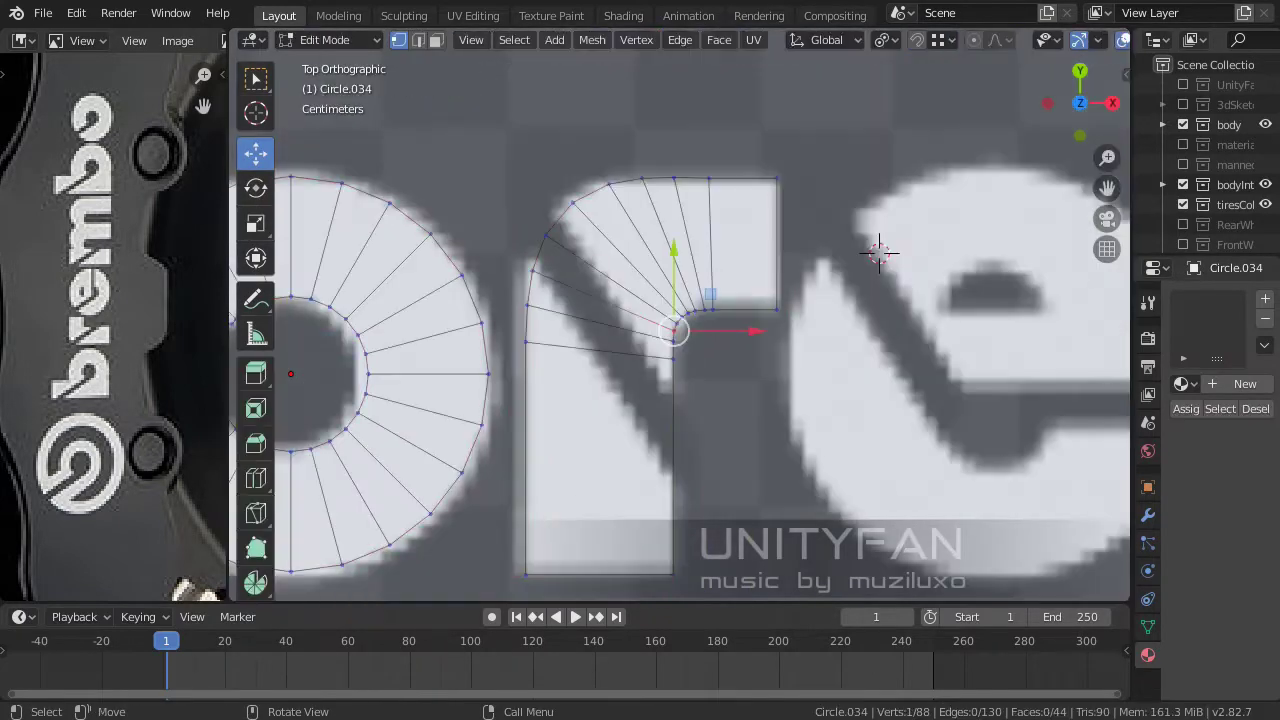
{"action": "scroll", "coordinate": [741, 224], "scroll_direction": "up", "scroll_amount": 4}
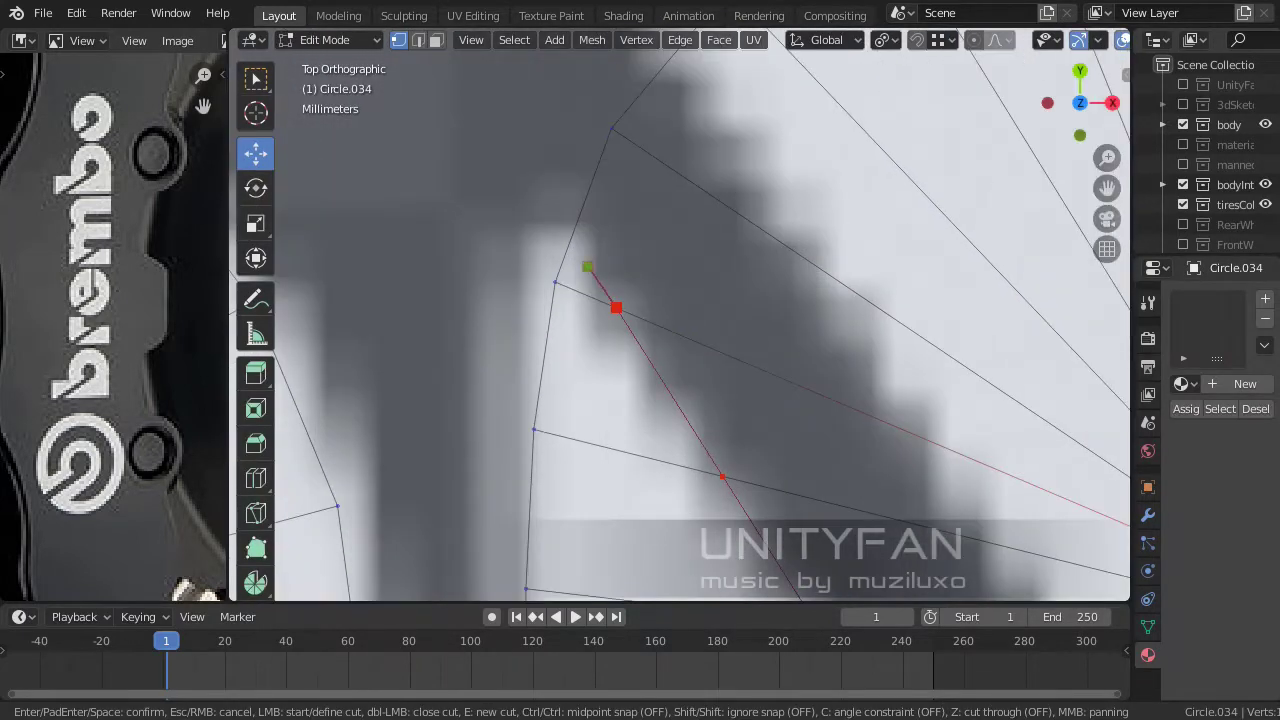
{"action": "scroll", "coordinate": [419, 204], "scroll_direction": "down", "scroll_amount": 3}
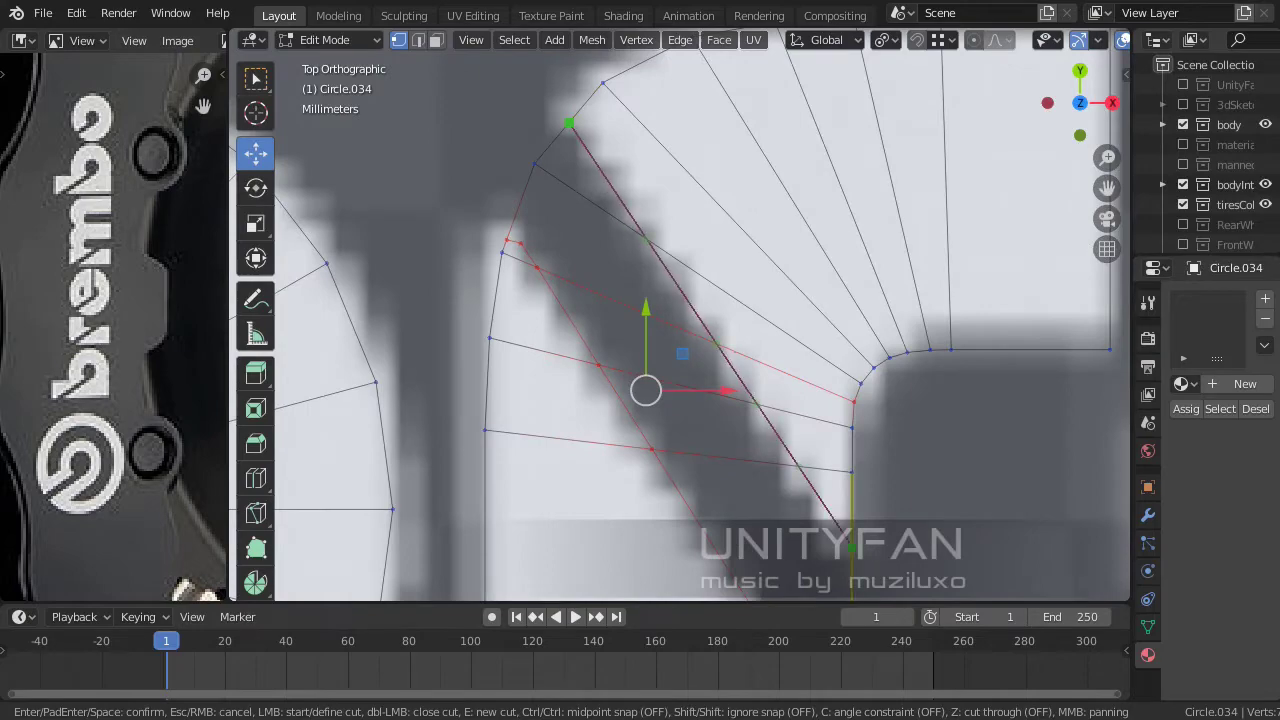
{"action": "scroll", "coordinate": [679, 314], "scroll_direction": "up", "scroll_amount": 3}
{"action": "scroll", "coordinate": [679, 314], "scroll_direction": "down", "scroll_amount": 4}
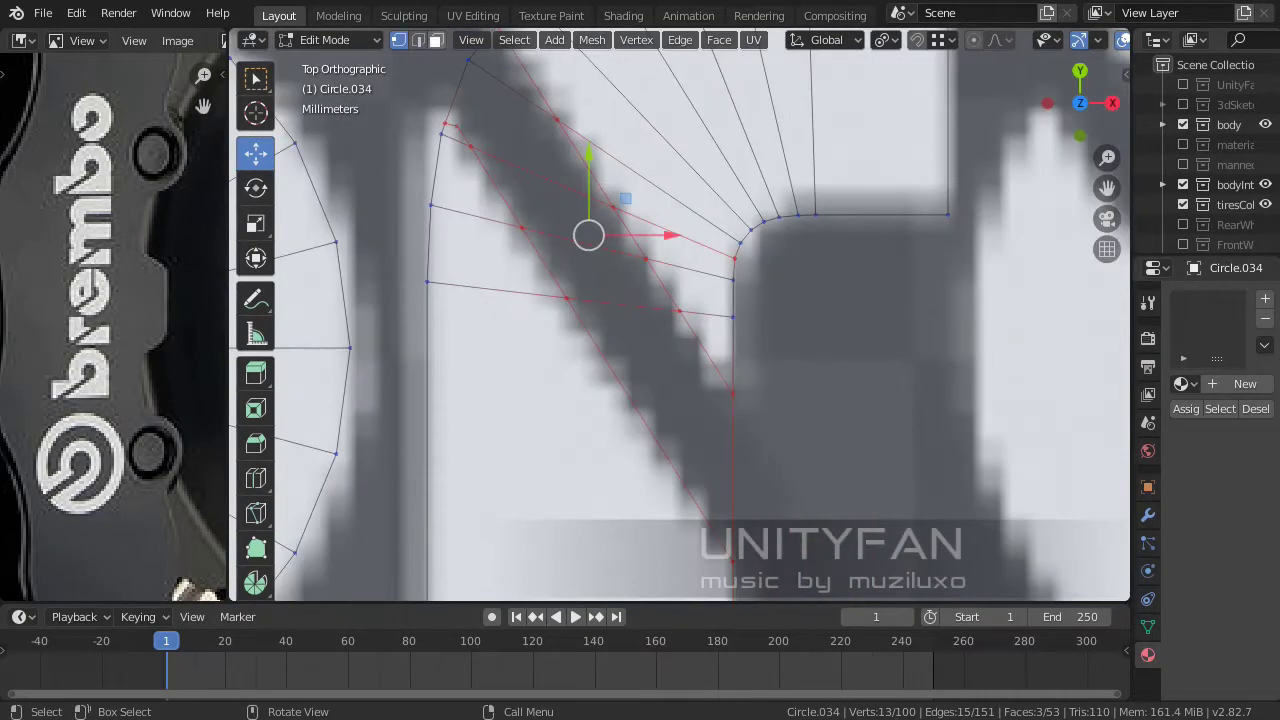
- Delete the excess faces and leave Edit Mode
{"action": "key", "text": "x"}
{"action": "left_click", "coordinate": [623, 386]}
{"action": "key", "text": "Tab"}
{"action": "key", "text": "Tab"}
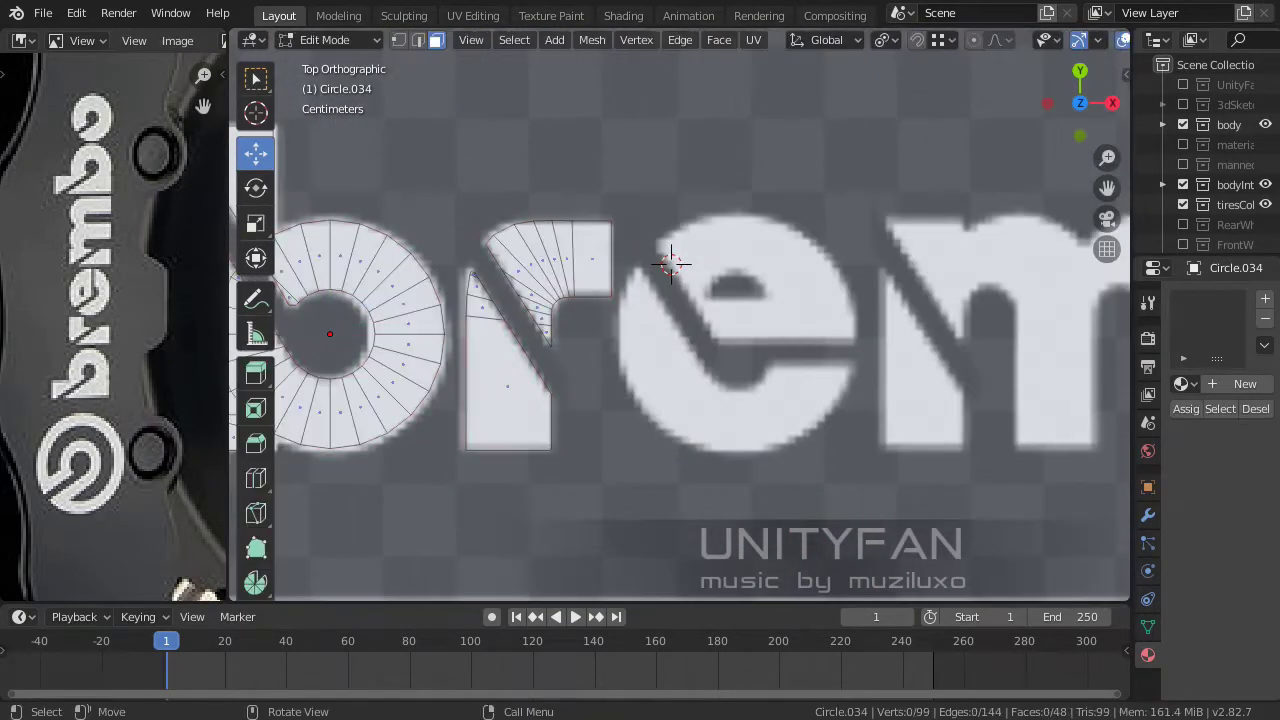
- Select the r's stem face and place a duplicate over the m's left stroke
{"action": "left_click", "coordinate": [507, 386]}
{"action": "scroll", "coordinate": [680, 330], "scroll_direction": "up", "scroll_amount": 3}
{"action": "scroll", "coordinate": [680, 330], "scroll_direction": "down", "scroll_amount": 3}
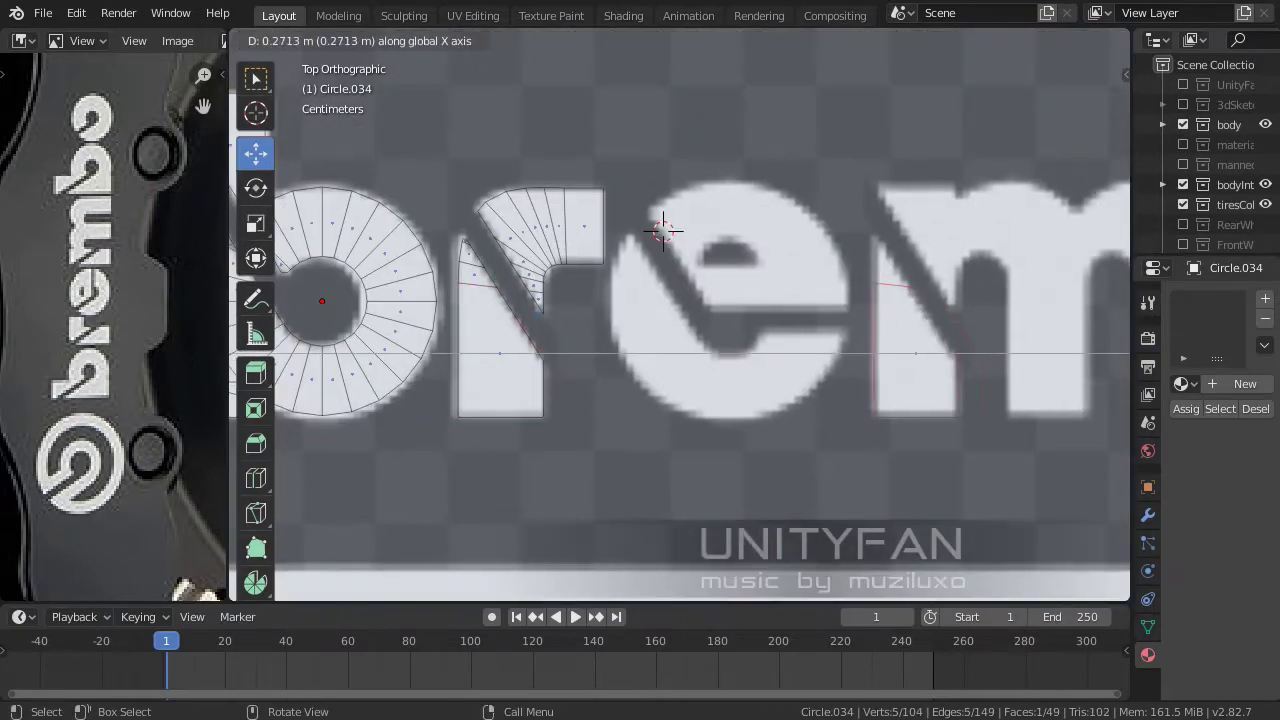
{"action": "left_click", "coordinate": [663, 231]}
{"action": "scroll", "coordinate": [663, 231], "scroll_direction": "up", "scroll_amount": 2}
{"action": "scroll", "coordinate": [663, 400], "scroll_direction": "up", "scroll_amount": 2}
- Move a corner vertex up onto the letter edge and dissolve the stray vertex
{"action": "left_click", "coordinate": [663, 486]}
{"action": "left_click_drag", "start_coordinate": [677, 506], "coordinate": [595, 257]}
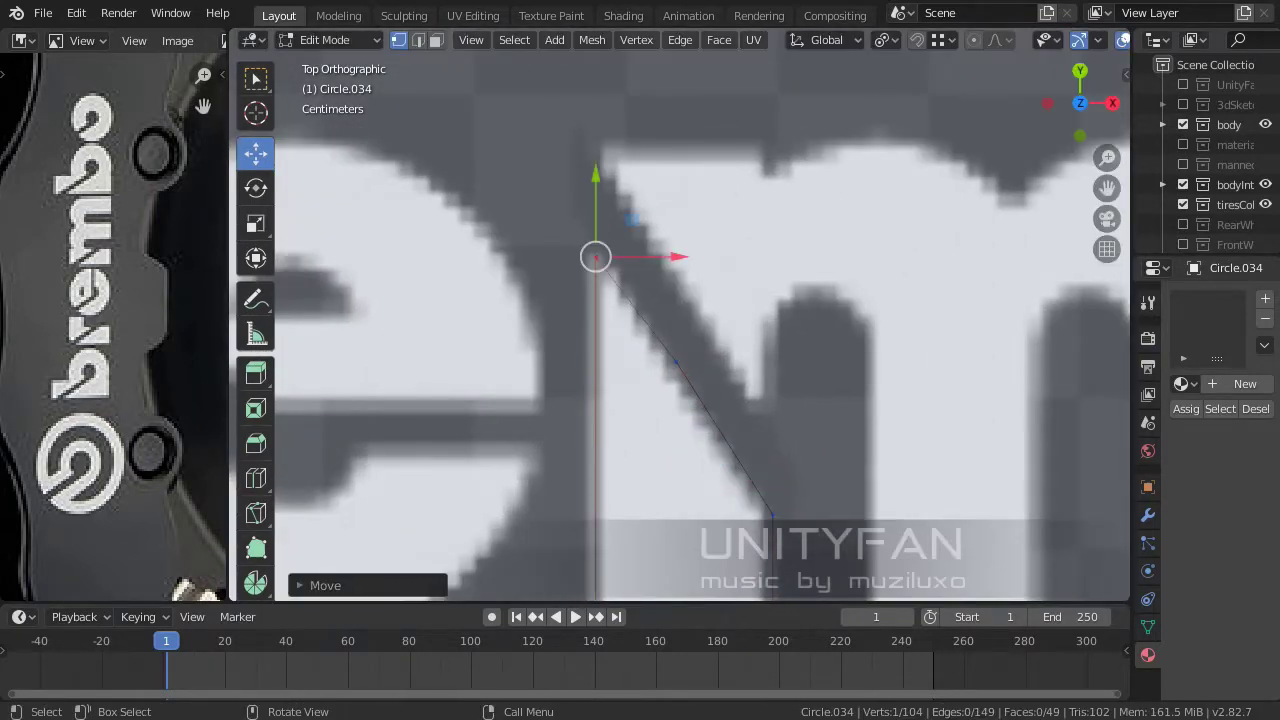
{"action": "key", "text": "ctrl+x"}
{"action": "key", "text": "g"}
{"action": "key", "text": "Return"}
{"action": "scroll", "coordinate": [680, 330], "scroll_direction": "down", "scroll_amount": 2}
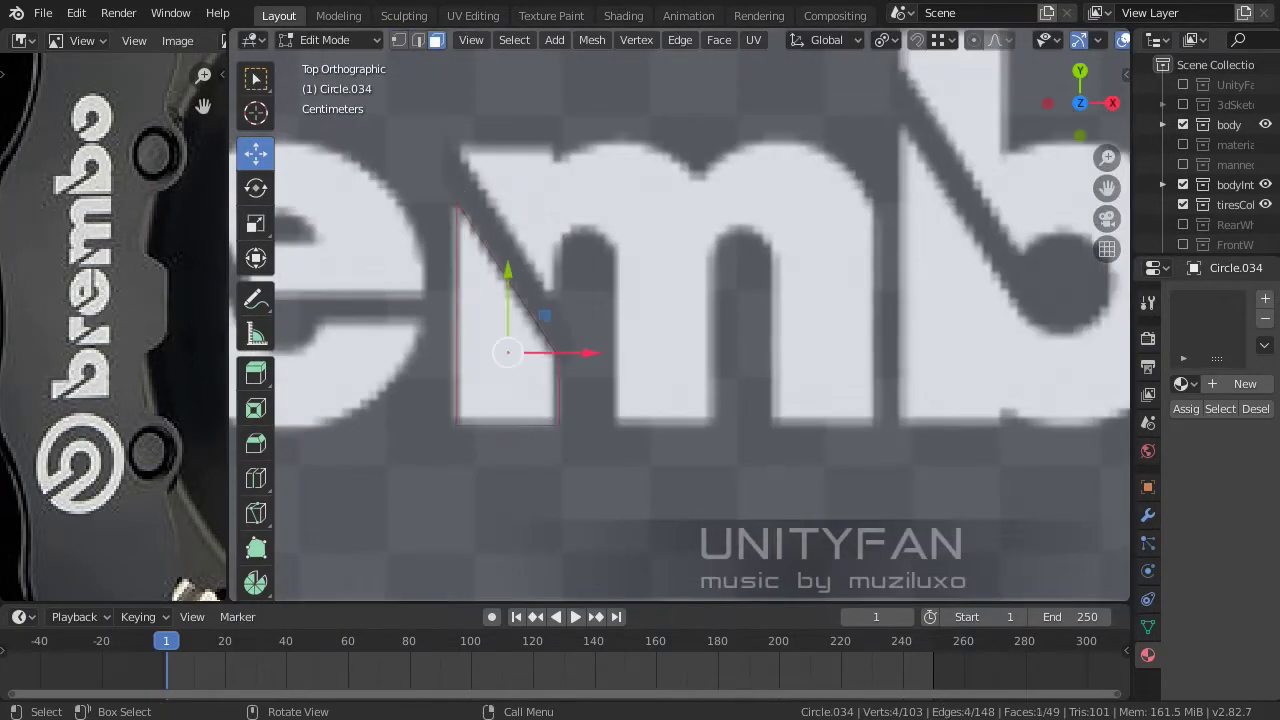
{"action": "scroll", "coordinate": [680, 316], "scroll_direction": "up", "scroll_amount": 3}
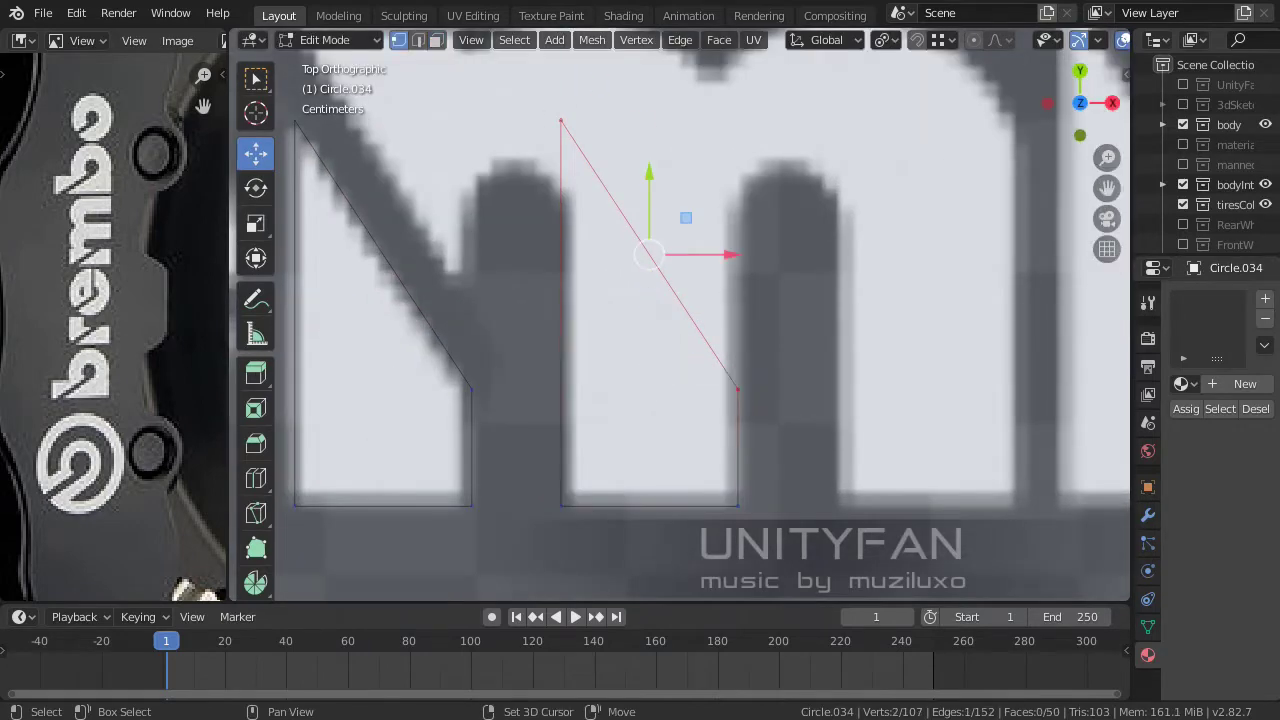
- Flatten the diagonal top edge to horizontal with S Y 0
{"action": "key", "text": "s"}
{"action": "key", "text": "y"}
{"action": "key", "text": "0"}
{"action": "key", "text": "Return"}
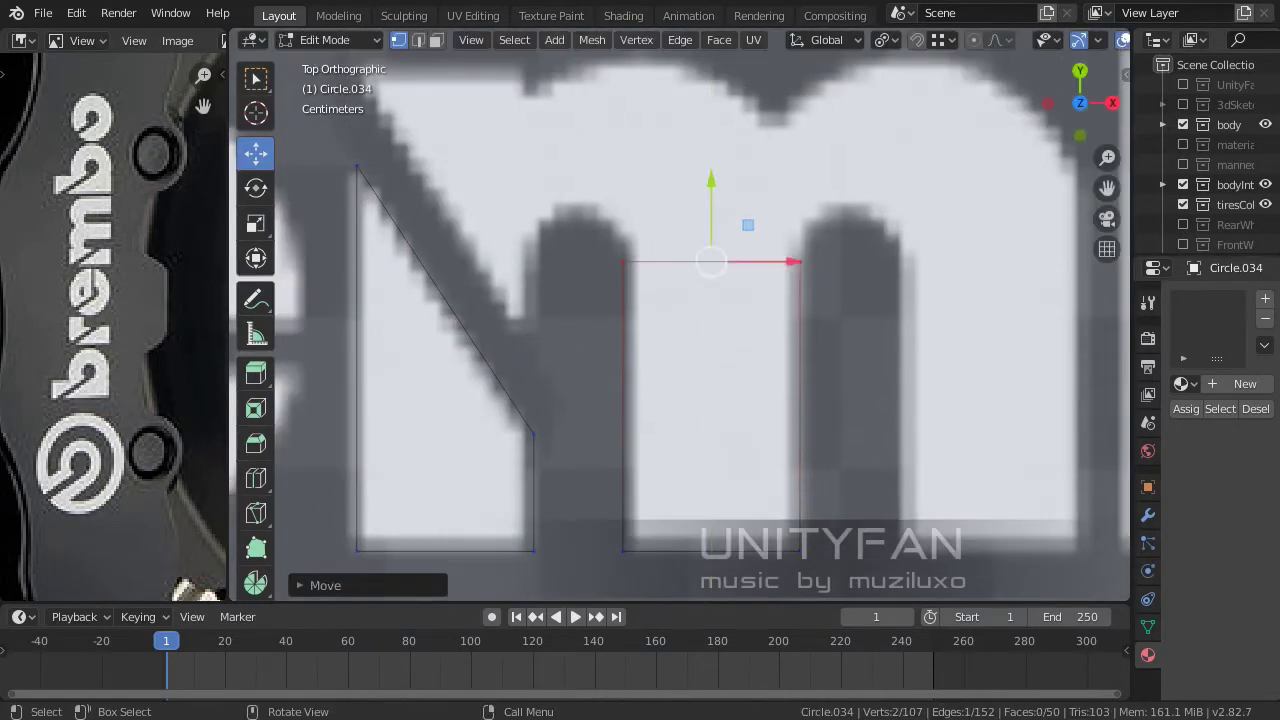
- Duplicate the rectangle face onto the m's next leg
{"action": "scroll", "coordinate": [680, 320], "scroll_direction": "down", "scroll_amount": 3}
{"action": "middle_click_drag", "start_coordinate": [680, 320], "coordinate": [555, 332], "text": "shift"}
{"action": "key", "text": "shift+d"}
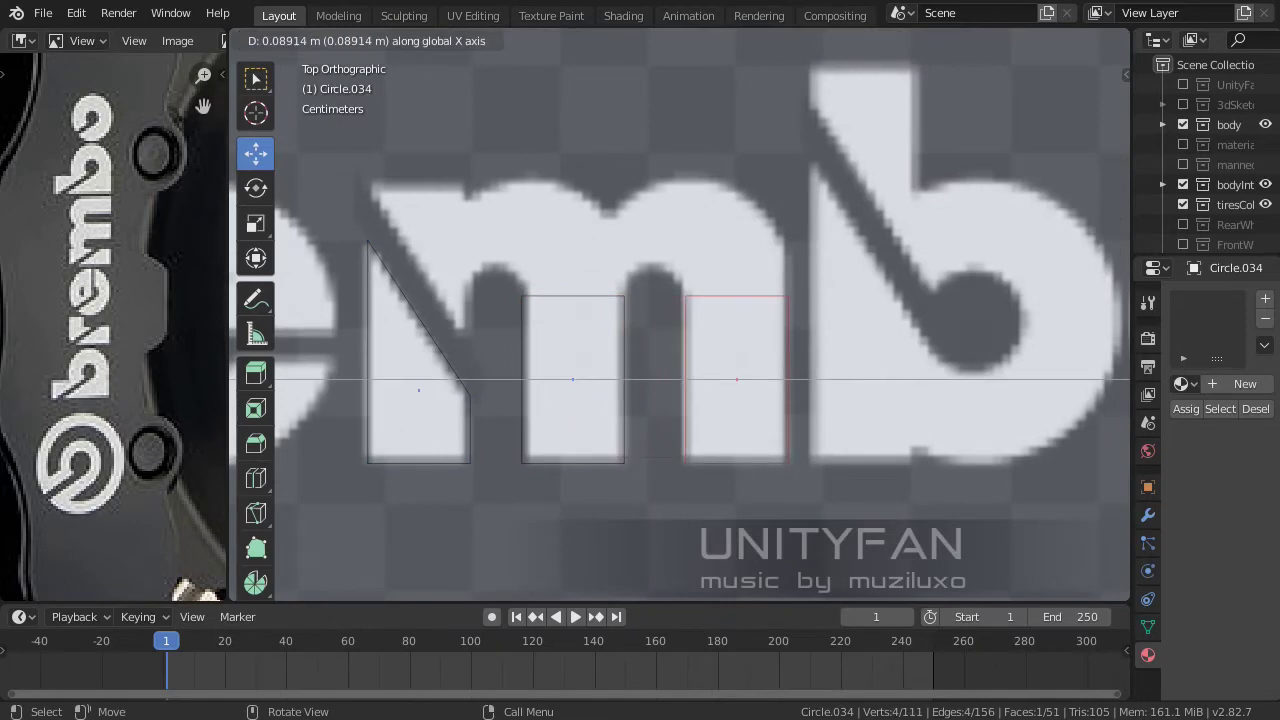
{"action": "key", "text": "Return"}
{"action": "scroll", "coordinate": [384, 245], "scroll_direction": "down", "scroll_amount": 3}
{"action": "mouse_move", "coordinate": [384, 245]}
{"action": "middle_mouse_down", "text": "shift"}
{"action": "mouse_move", "coordinate": [384, 370]}
{"action": "mouse_move", "coordinate": [404, 295]}
{"action": "middle_mouse_up", "text": "shift"}
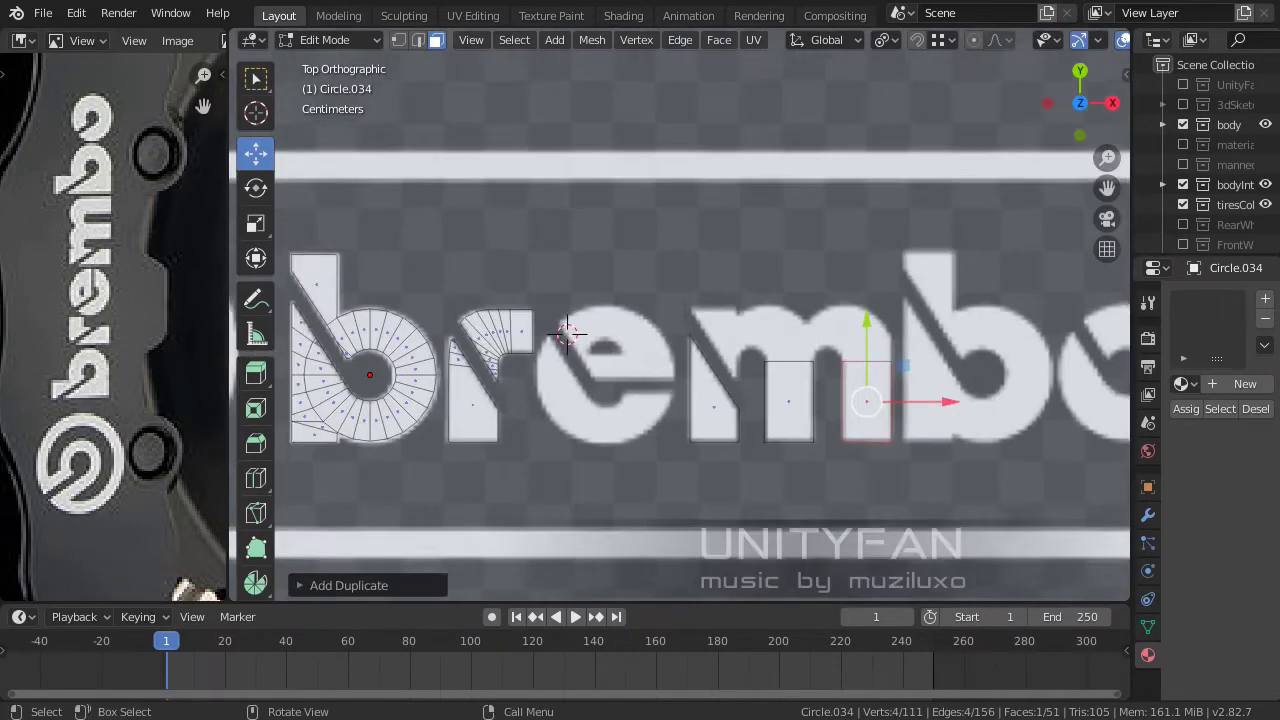
{"action": "scroll", "coordinate": [404, 295], "scroll_direction": "up", "scroll_amount": 2}
- Extrude the right leg's top edge to the arch's inner corner, starting the first fan face
{"action": "scroll", "coordinate": [404, 295], "scroll_direction": "up", "scroll_amount": 2}
{"action": "scroll", "coordinate": [404, 295], "scroll_direction": "up", "scroll_amount": 2}
{"action": "key", "text": "2"}
{"action": "scroll", "coordinate": [679, 315], "scroll_direction": "up", "scroll_amount": 2}
{"action": "left_click", "coordinate": [775, 456]}
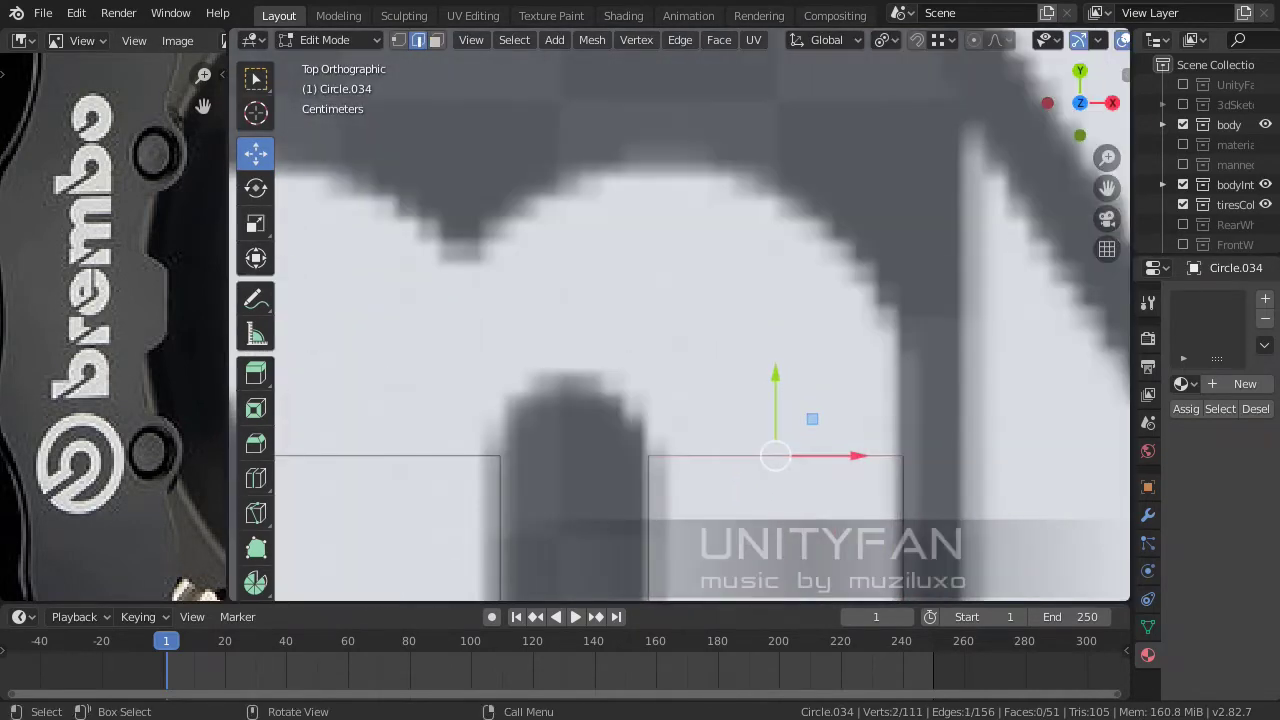
{"action": "left_click", "coordinate": [642, 416]}
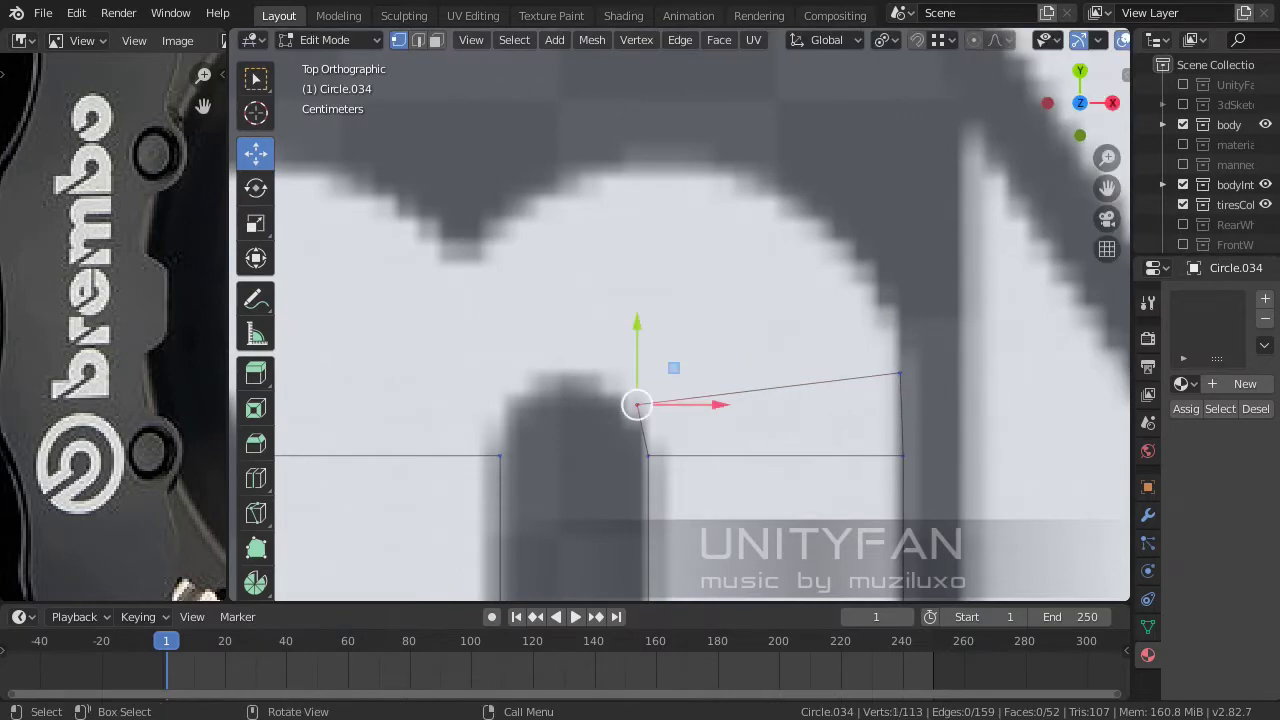
- Place the new face's corner vertices onto the m's arch outline
{"action": "scroll", "coordinate": [914, 318], "scroll_direction": "up", "scroll_amount": 1}
{"action": "key", "text": "1"}
{"action": "left_click", "coordinate": [914, 318]}
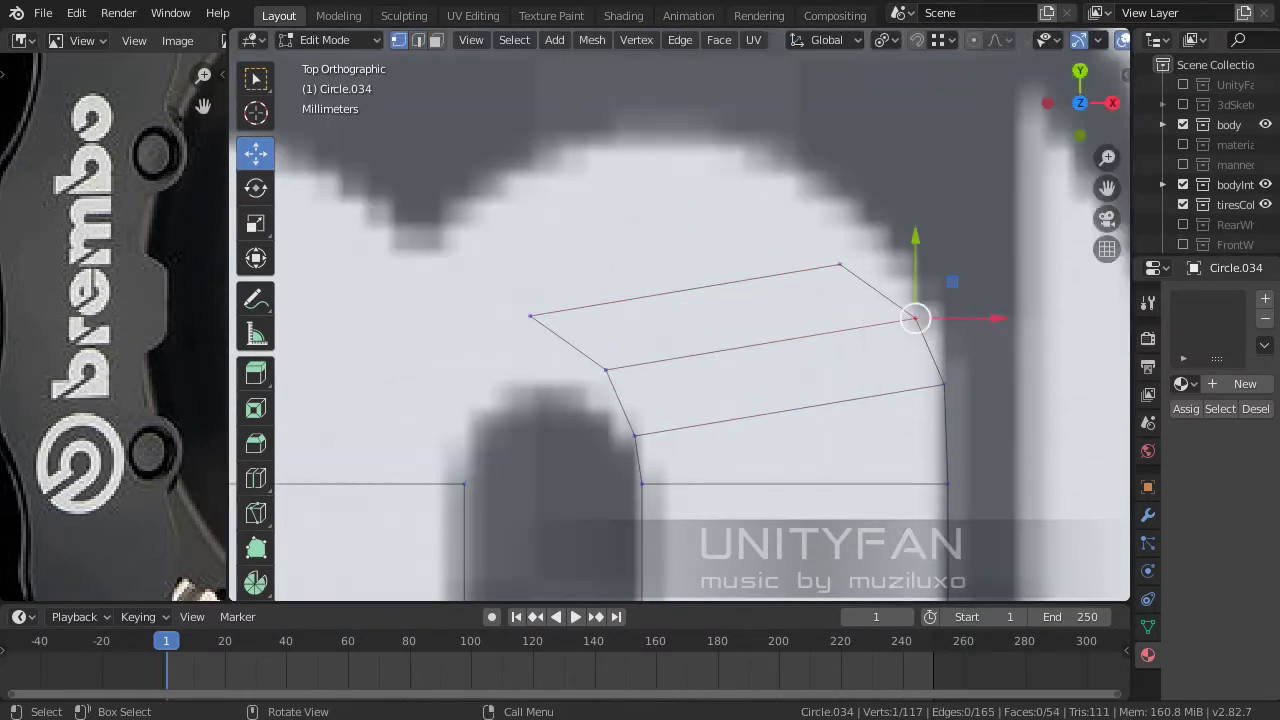
{"action": "left_click", "coordinate": [608, 409]}
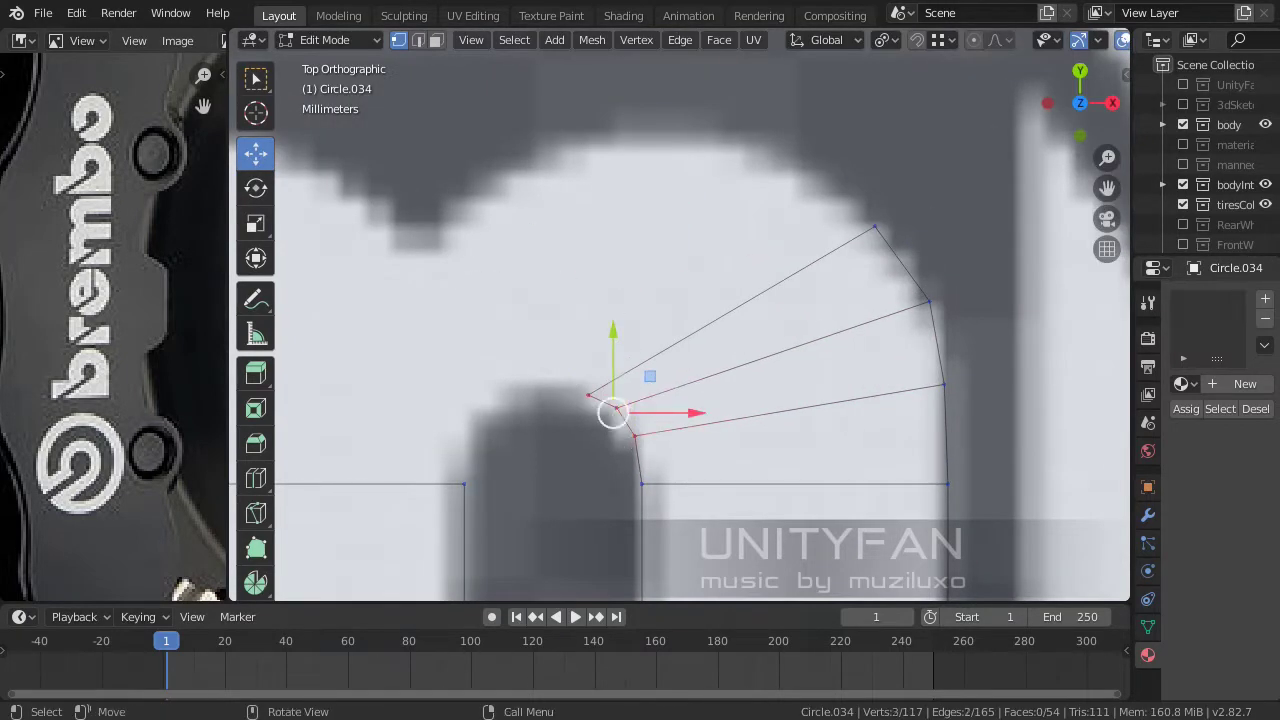
{"action": "scroll", "coordinate": [608, 409], "scroll_direction": "up", "scroll_amount": 2}
{"action": "key", "text": "g"}
{"action": "left_click", "coordinate": [607, 493]}
- Pull a vertex left along the arch's top and confirm its position
{"action": "scroll", "coordinate": [607, 493], "scroll_direction": "down", "scroll_amount": 5}
{"action": "scroll", "coordinate": [671, 400], "scroll_direction": "up", "scroll_amount": 2}
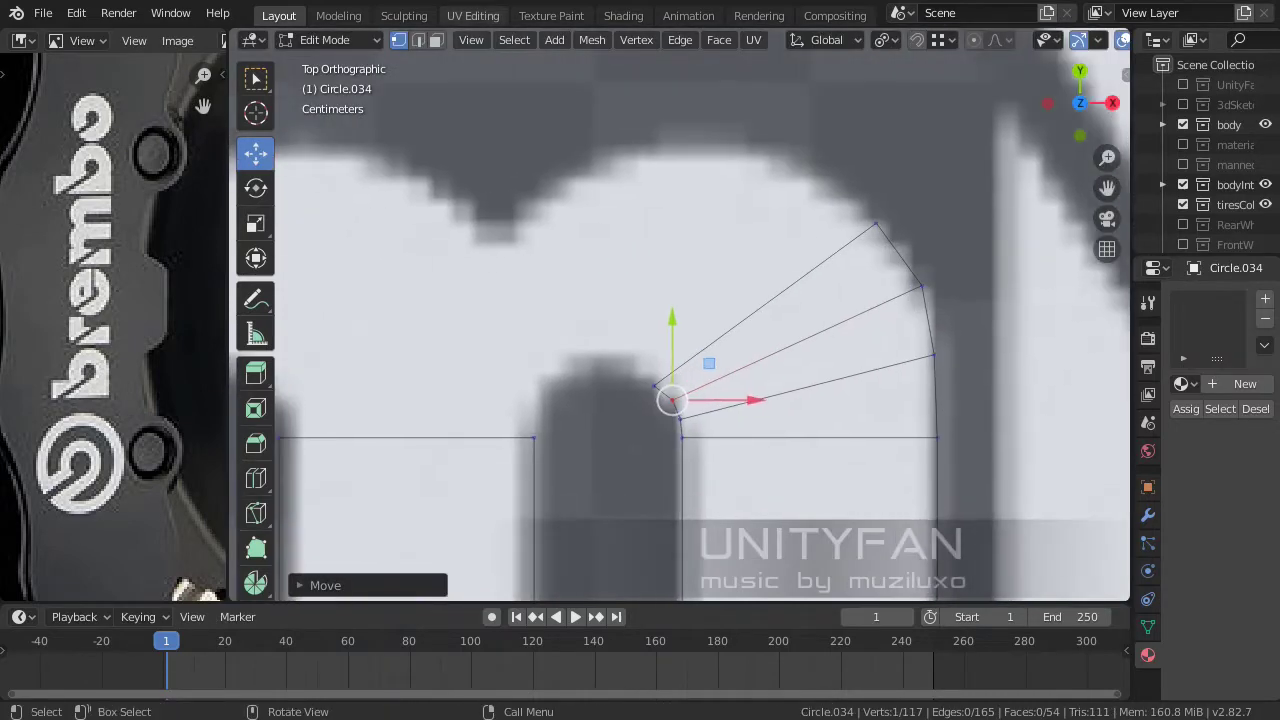
{"action": "left_click_drag", "start_coordinate": [753, 229], "coordinate": [503, 237]}
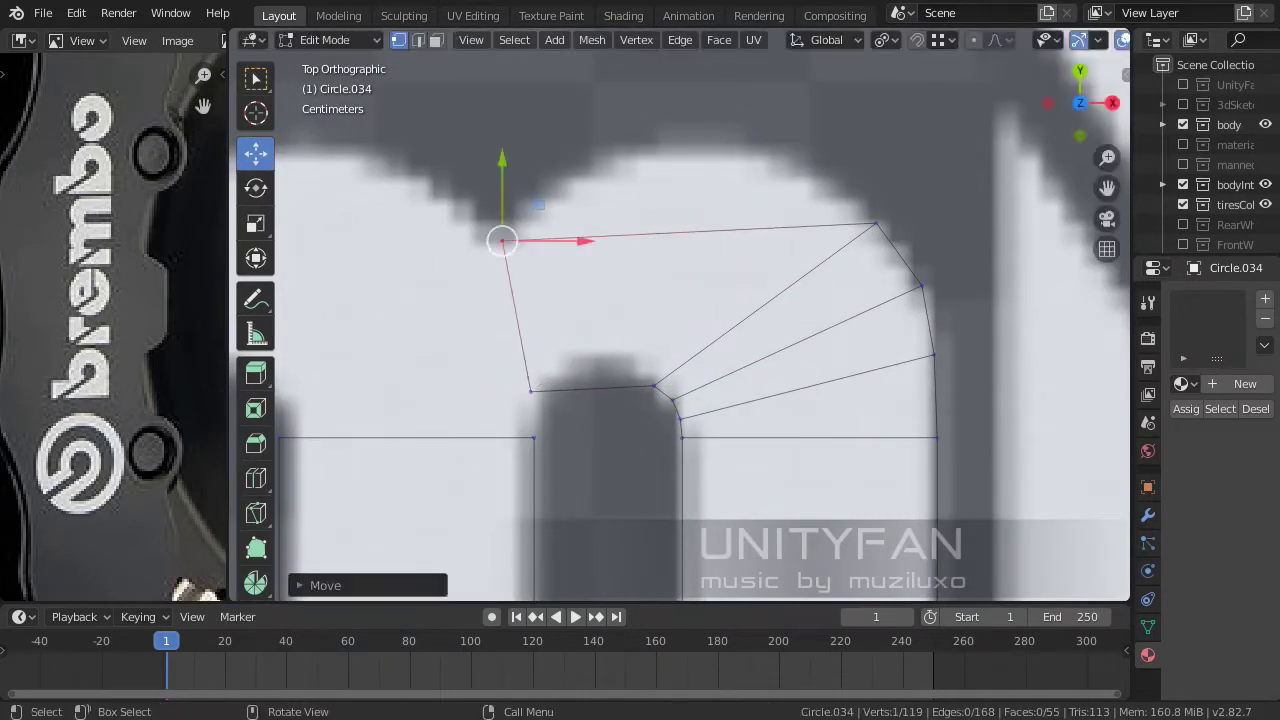
{"action": "scroll", "coordinate": [509, 291], "scroll_direction": "up", "scroll_amount": 1}
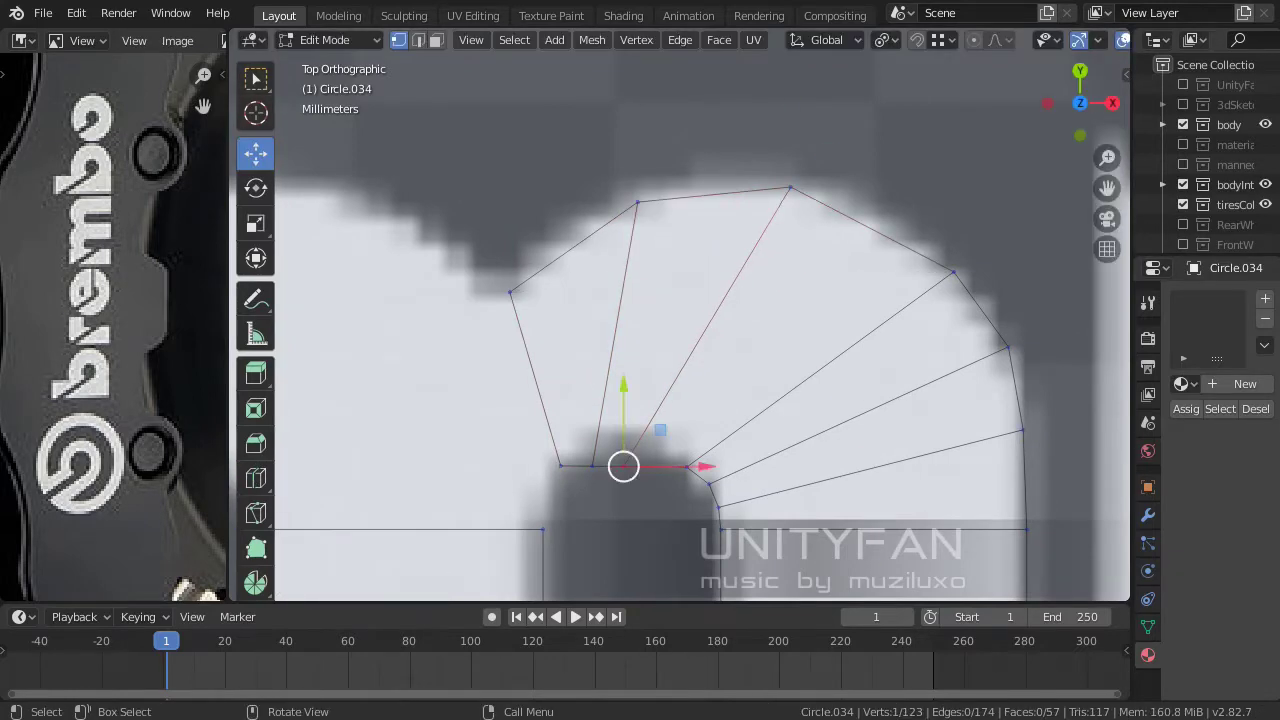
{"action": "key", "text": "Return"}
{"action": "scroll", "coordinate": [680, 315], "scroll_direction": "up", "scroll_amount": 2}
{"action": "key", "text": "Return"}
- Fit the loop-cut and inner-curve vertices, placing the duplicated arch over the second hump
{"action": "scroll", "coordinate": [680, 315], "scroll_direction": "down", "scroll_amount": 3}
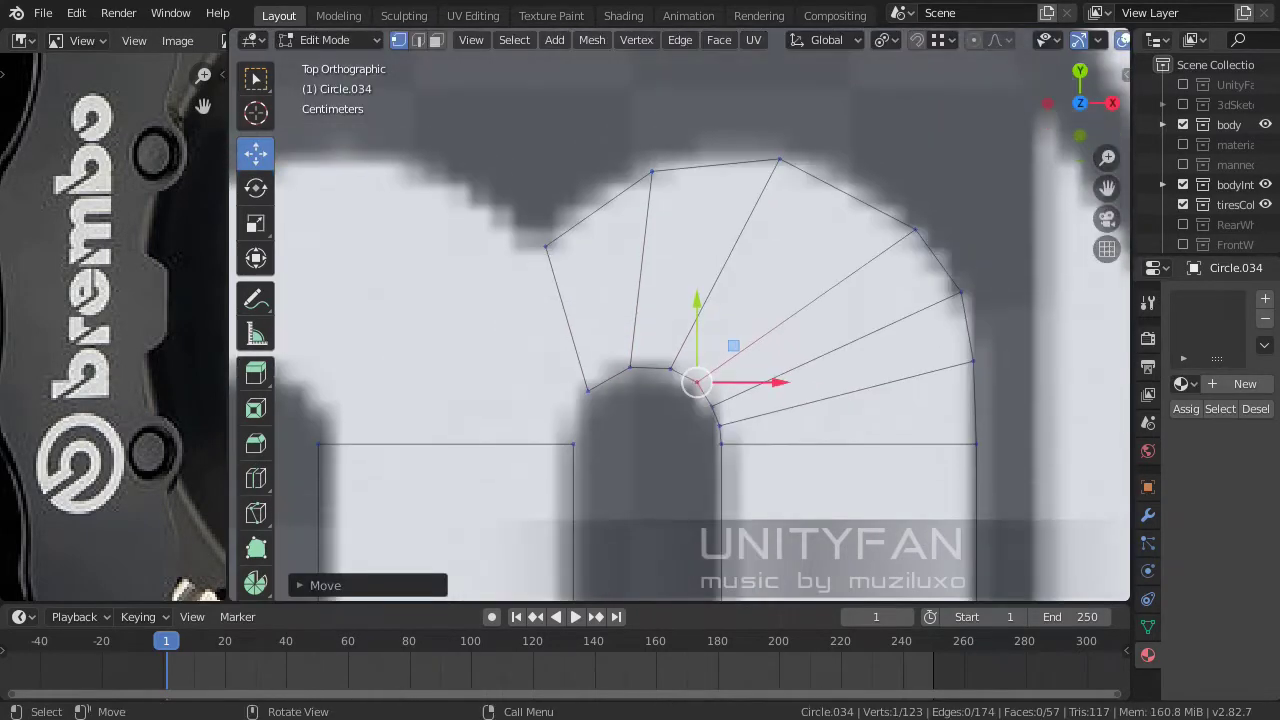
{"action": "scroll", "coordinate": [680, 315], "scroll_direction": "up", "scroll_amount": 2}
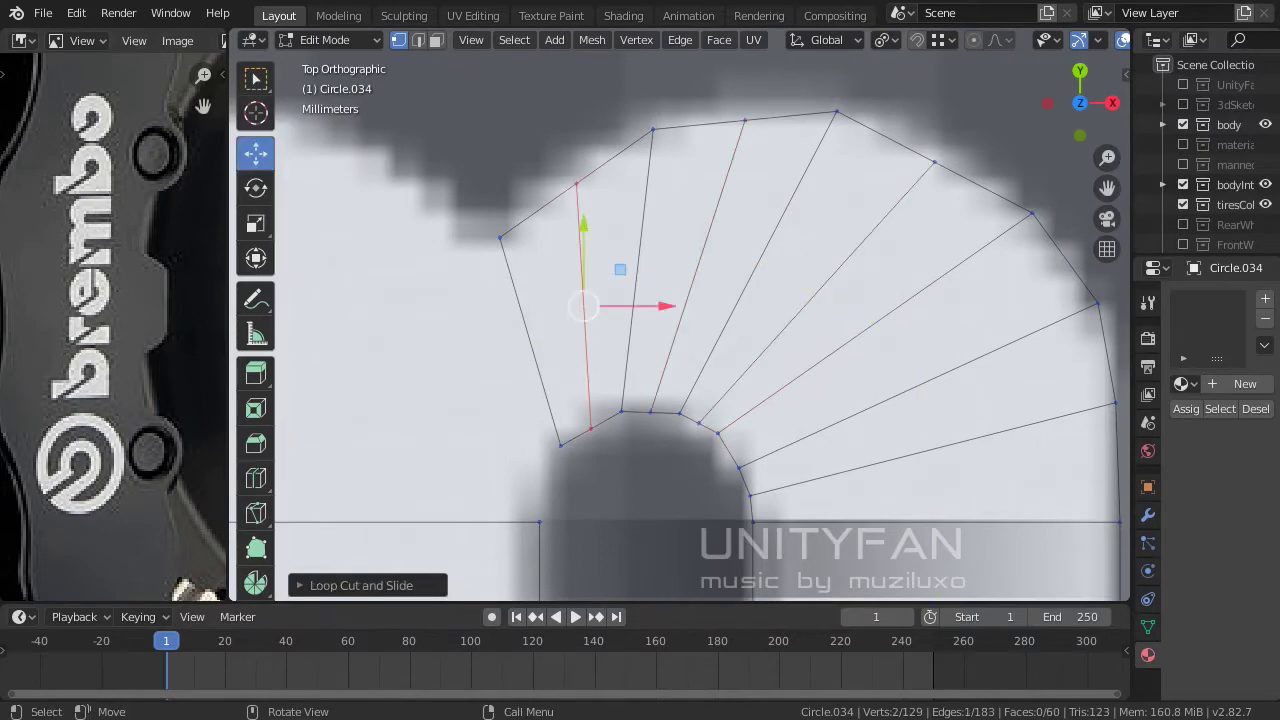
{"action": "left_click_drag", "start_coordinate": [576, 184], "coordinate": [565, 177]}
{"action": "scroll", "coordinate": [565, 177], "scroll_direction": "up", "scroll_amount": 1}
{"action": "scroll", "coordinate": [680, 315], "scroll_direction": "down", "scroll_amount": 3}
{"action": "scroll", "coordinate": [680, 315], "scroll_direction": "up", "scroll_amount": 3}
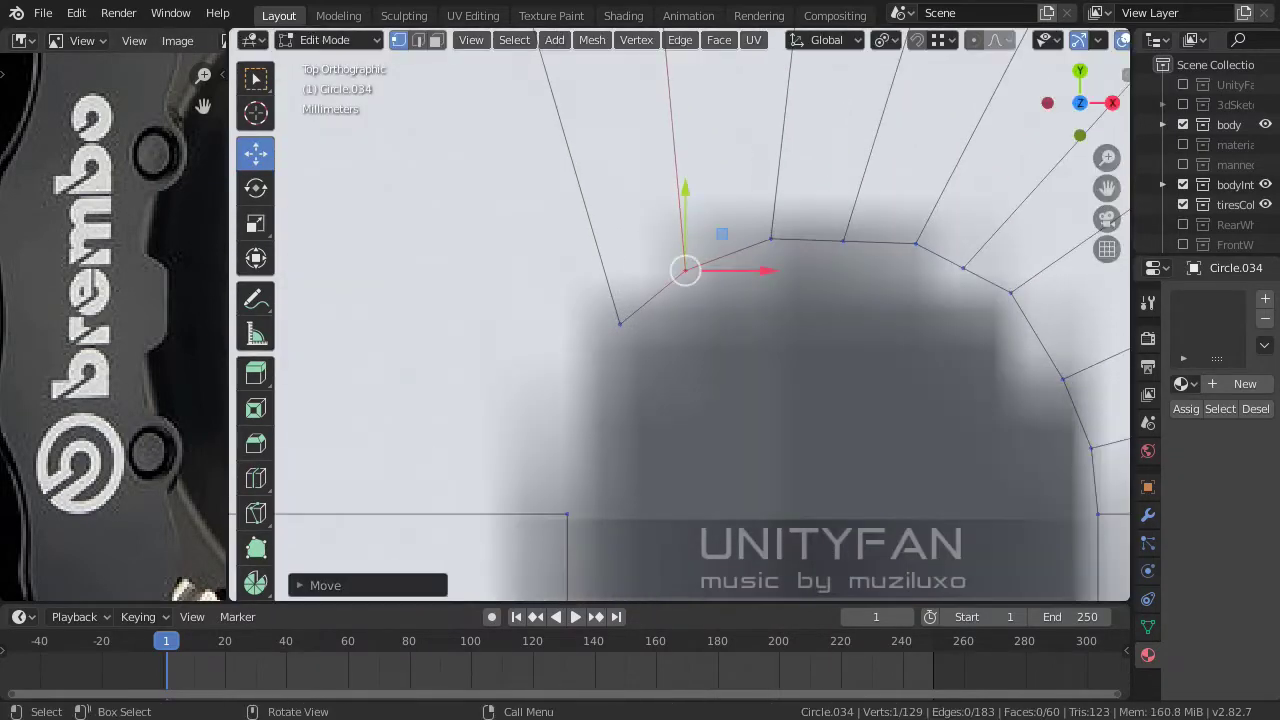
{"action": "left_click", "coordinate": [963, 266]}
{"action": "key", "text": "g"}
{"action": "scroll", "coordinate": [680, 315], "scroll_direction": "down", "scroll_amount": 1}
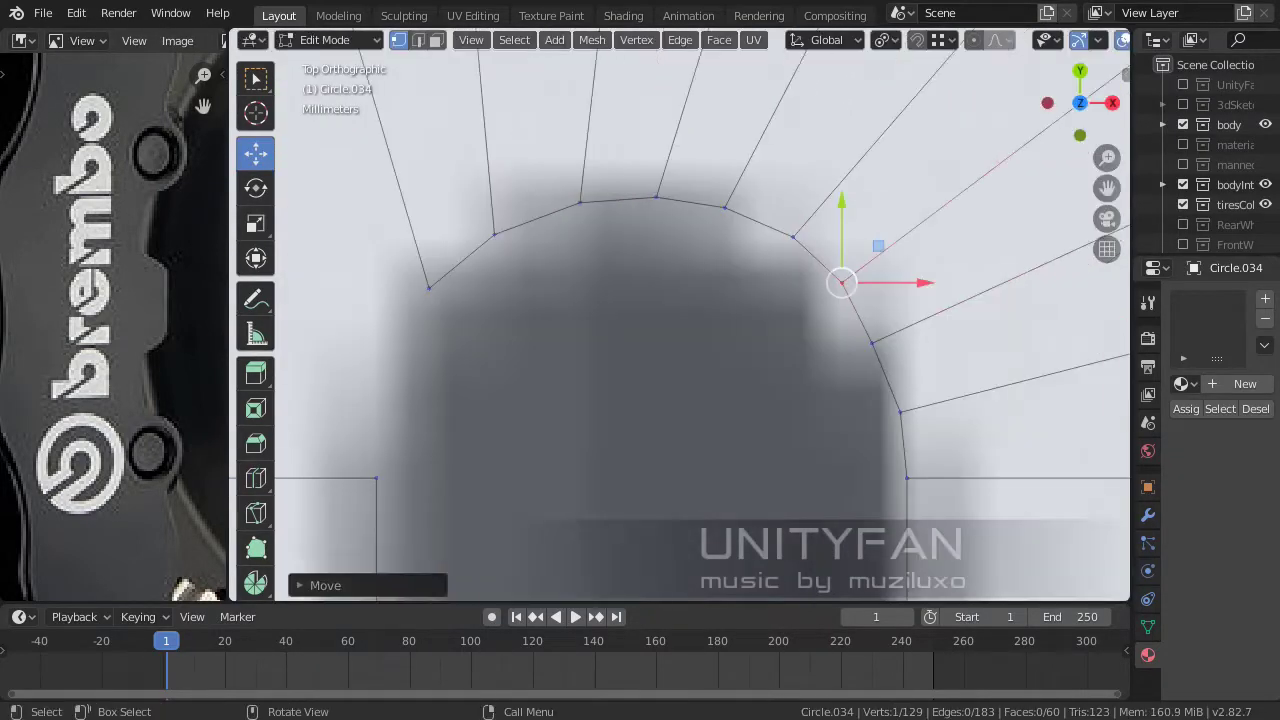
{"action": "scroll", "coordinate": [680, 315], "scroll_direction": "down", "scroll_amount": 1}
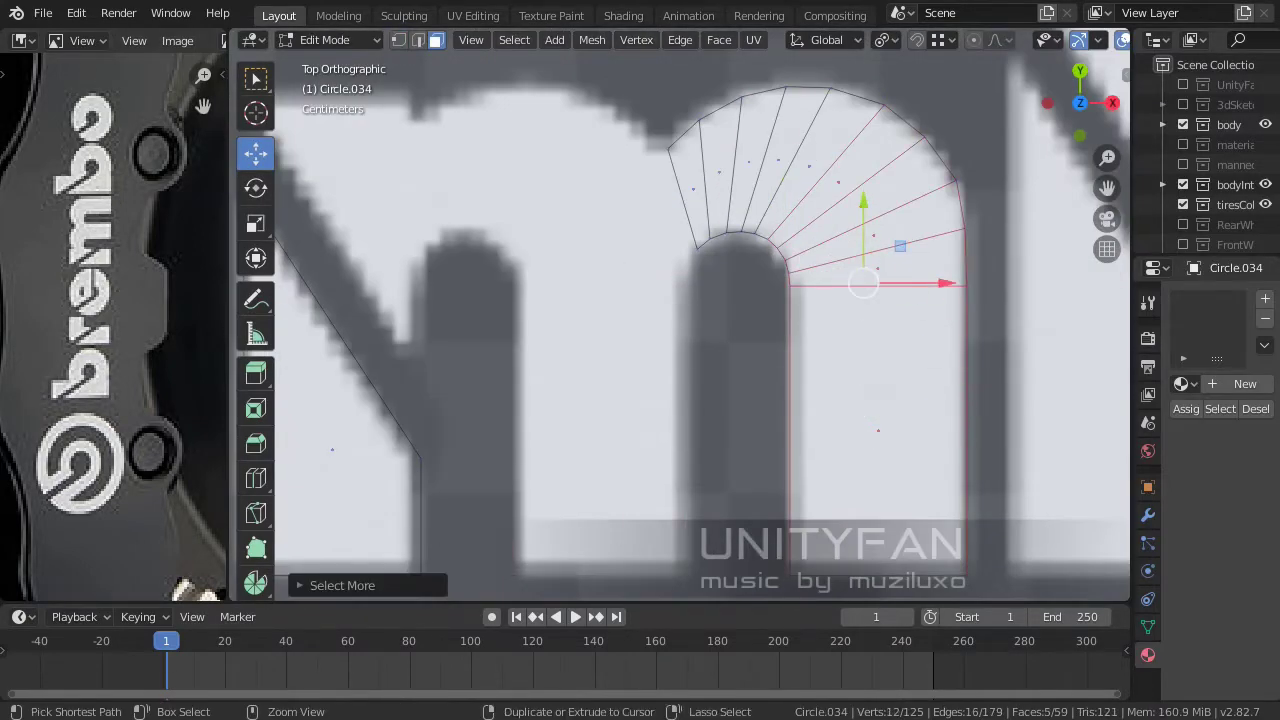
{"action": "key", "text": "Return"}
- Adjust the arch vertices where the two arches meet
{"action": "scroll", "coordinate": [680, 315], "scroll_direction": "up", "scroll_amount": 3}
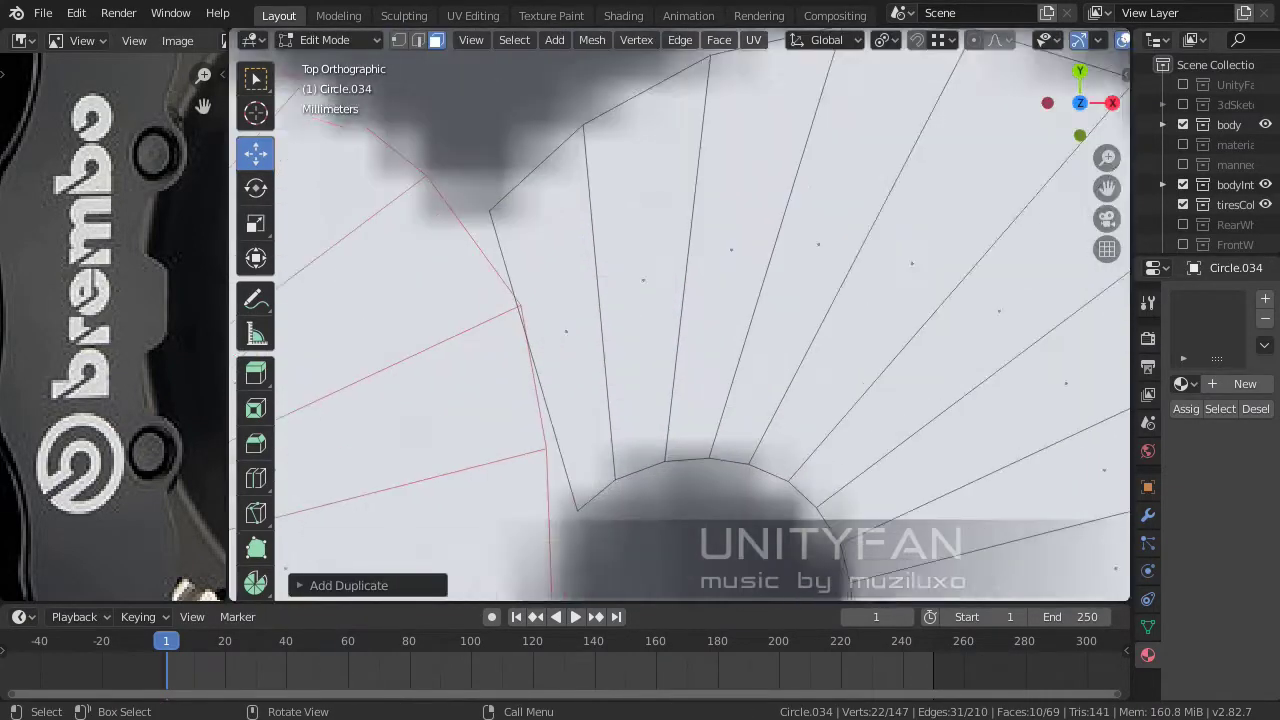
{"action": "scroll", "coordinate": [680, 315], "scroll_direction": "up", "scroll_amount": 1}
{"action": "scroll", "coordinate": [680, 315], "scroll_direction": "down", "scroll_amount": 3}
{"action": "scroll", "coordinate": [680, 315], "scroll_direction": "up", "scroll_amount": 2}
{"action": "key", "text": "g"}
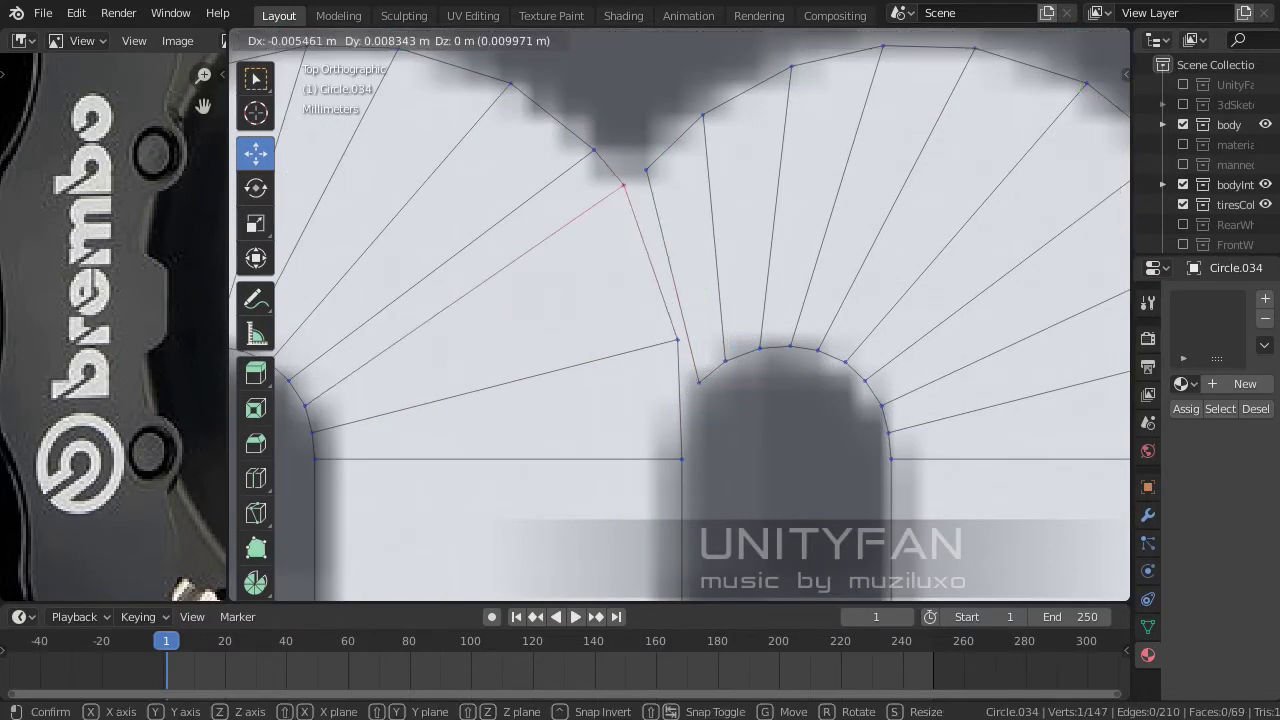
{"action": "left_click", "coordinate": [685, 395]}
{"action": "scroll", "coordinate": [680, 400], "scroll_direction": "down", "scroll_amount": 2}
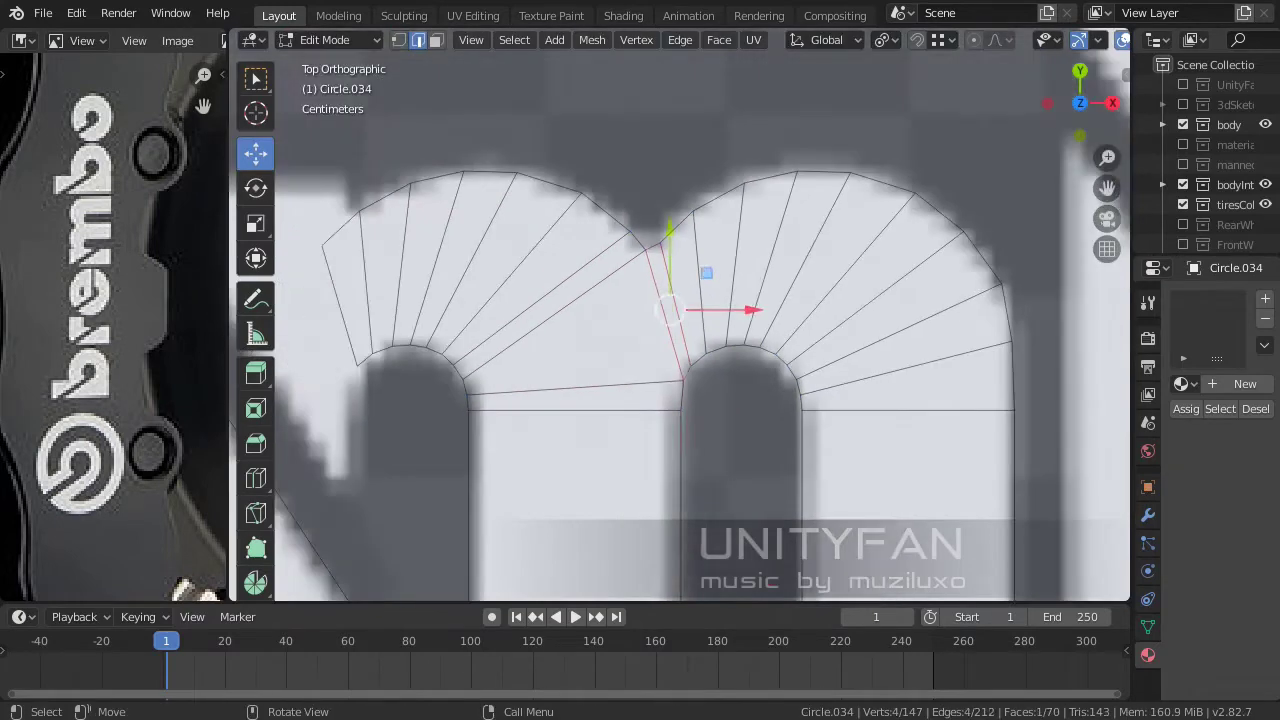
{"action": "scroll", "coordinate": [680, 400], "scroll_direction": "up", "scroll_amount": 2}
{"action": "key", "text": "g"}
{"action": "left_click", "coordinate": [614, 191]}
- Select the diagonal edge of the m's left stroke
{"action": "scroll", "coordinate": [614, 191], "scroll_direction": "down", "scroll_amount": 3}
{"action": "scroll", "coordinate": [680, 300], "scroll_direction": "up", "scroll_amount": 2}
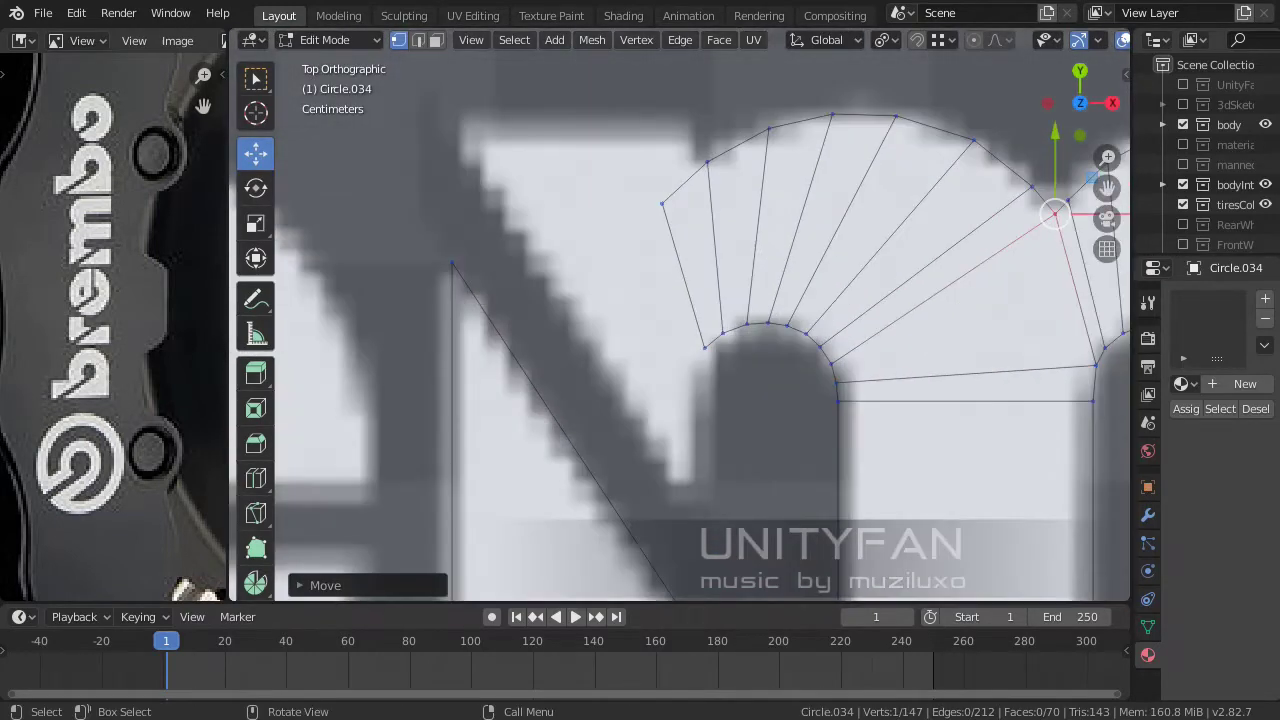
{"action": "scroll", "coordinate": [680, 300], "scroll_direction": "up", "scroll_amount": 2}
{"action": "scroll", "coordinate": [680, 400], "scroll_direction": "up", "scroll_amount": 2}
{"action": "scroll", "coordinate": [600, 420], "scroll_direction": "down", "scroll_amount": 2}
{"action": "key", "text": "2"}
{"action": "left_click", "coordinate": [563, 440]}
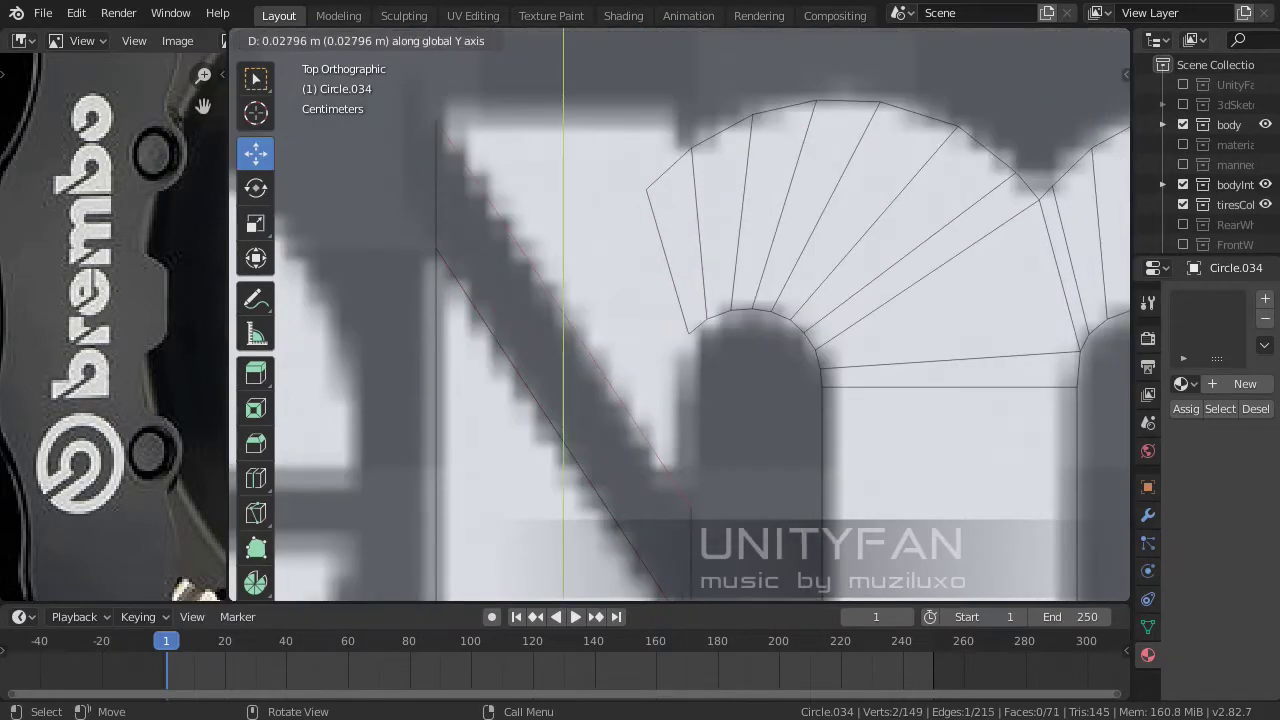
{"action": "scroll", "coordinate": [680, 400], "scroll_direction": "down", "scroll_amount": 2}
{"action": "scroll", "coordinate": [694, 486], "scroll_direction": "up", "scroll_amount": 2}
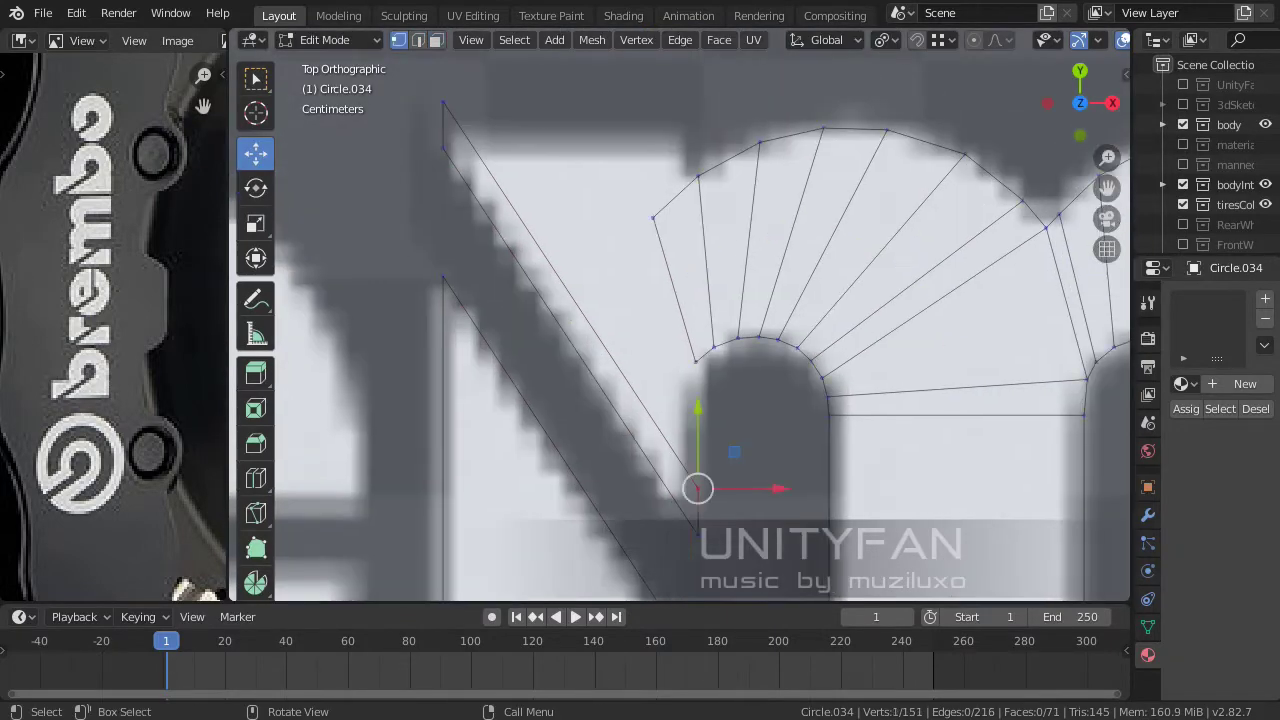
- Move the diagonal's lower vertex along the Y axis
{"action": "left_click", "coordinate": [443, 100]}
{"action": "scroll", "coordinate": [443, 100], "scroll_direction": "up", "scroll_amount": 2}
{"action": "key", "text": "g"}
{"action": "key", "text": "y"}
{"action": "key", "text": "Return"}
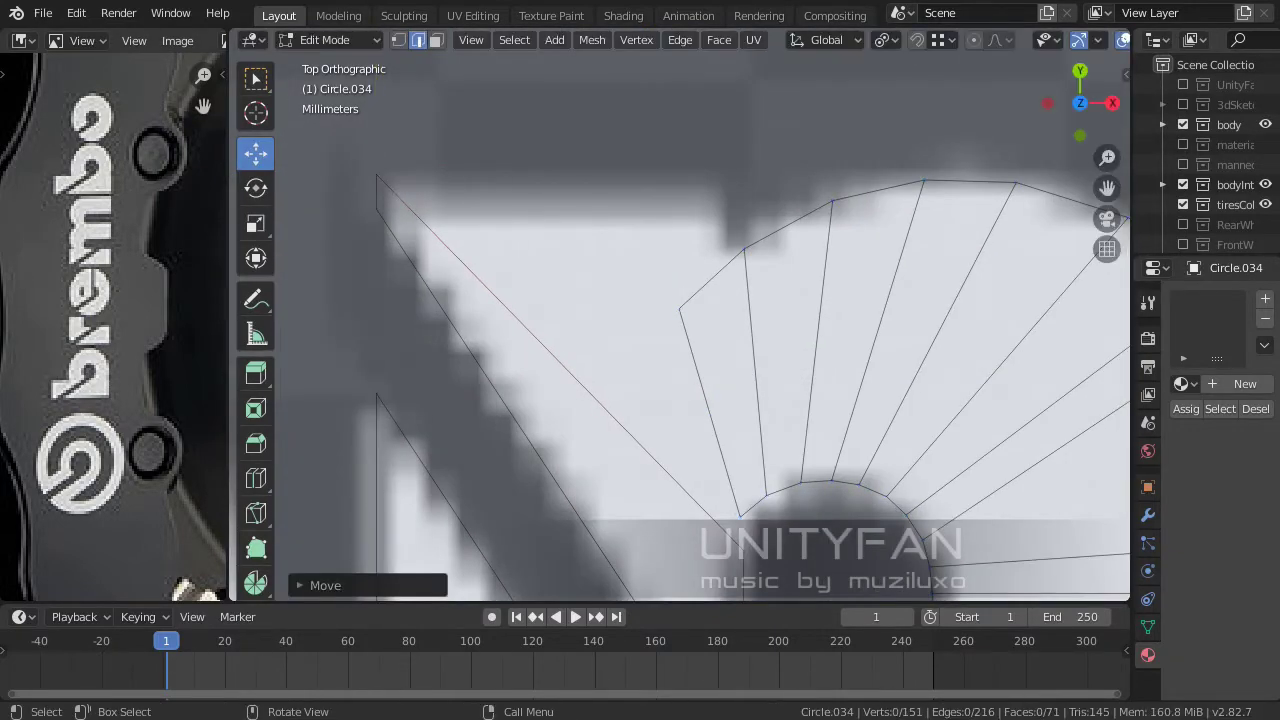
{"action": "key", "text": "g"}
{"action": "key", "text": "Return"}
- Subdivide the selected edges and snap the new vertex vertically to the top edge
{"action": "key", "text": "2"}
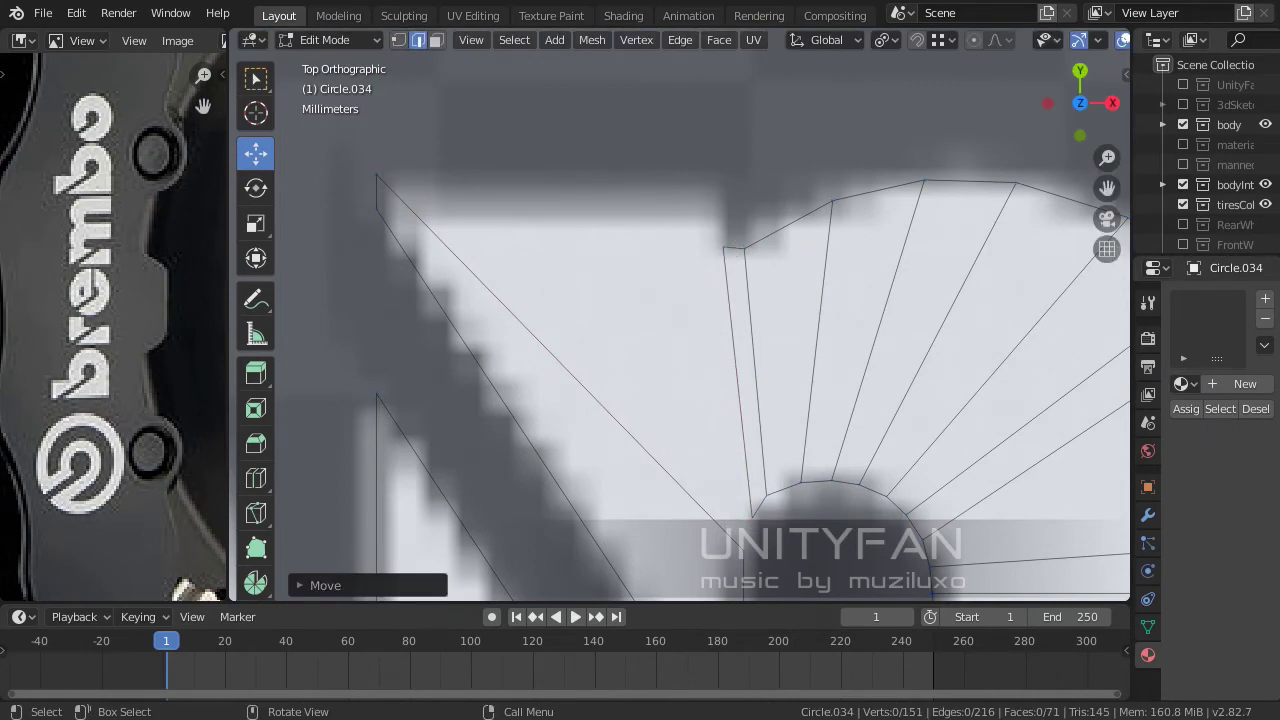
{"action": "key", "text": "ctrl+e"}
{"action": "left_click", "coordinate": [600, 146]}
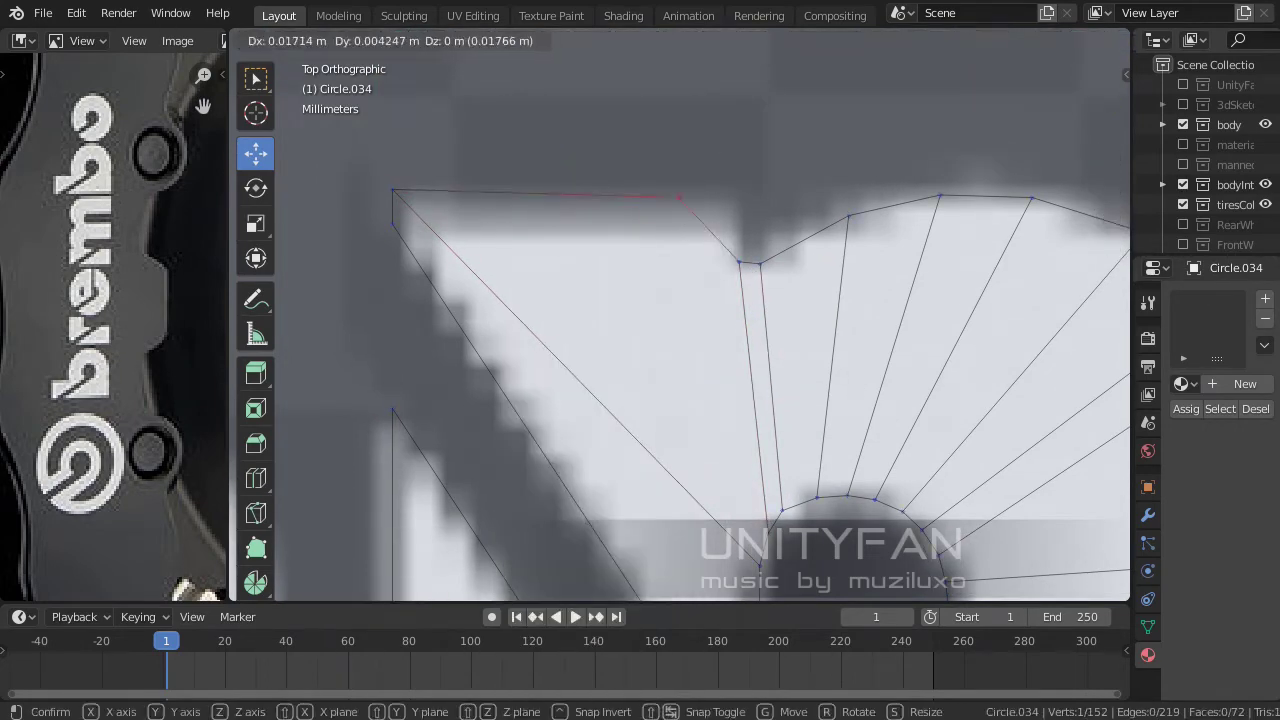
{"action": "key", "text": "Return"}
{"action": "key", "text": "g"}
{"action": "key", "text": "y"}
{"action": "key", "text": "Return"}
- Return to Object Mode and orbit to view the whole traced brembo logo in perspective
{"action": "middle_click_drag", "start_coordinate": [738, 190], "coordinate": [748, 113], "text": "shift"}
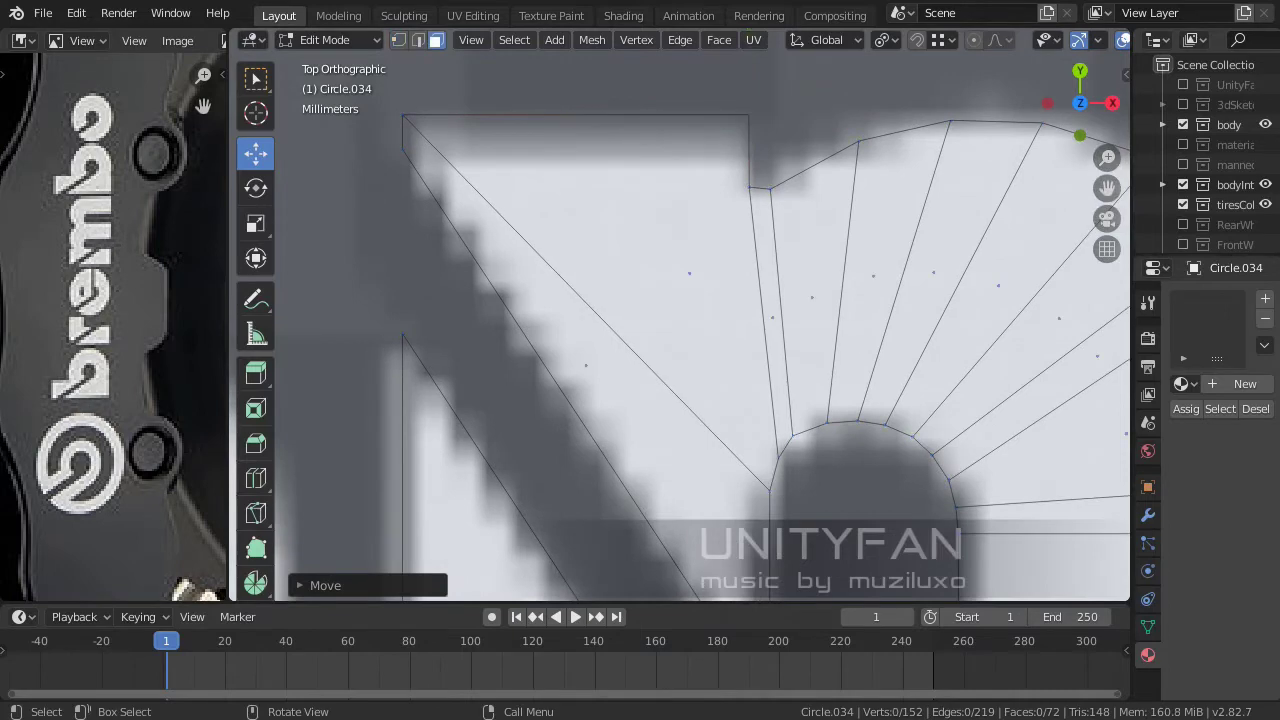
{"action": "scroll", "coordinate": [666, 317], "scroll_direction": "down", "scroll_amount": 2}
{"action": "left_click", "coordinate": [666, 317]}
{"action": "scroll", "coordinate": [680, 320], "scroll_direction": "up", "scroll_amount": 2}
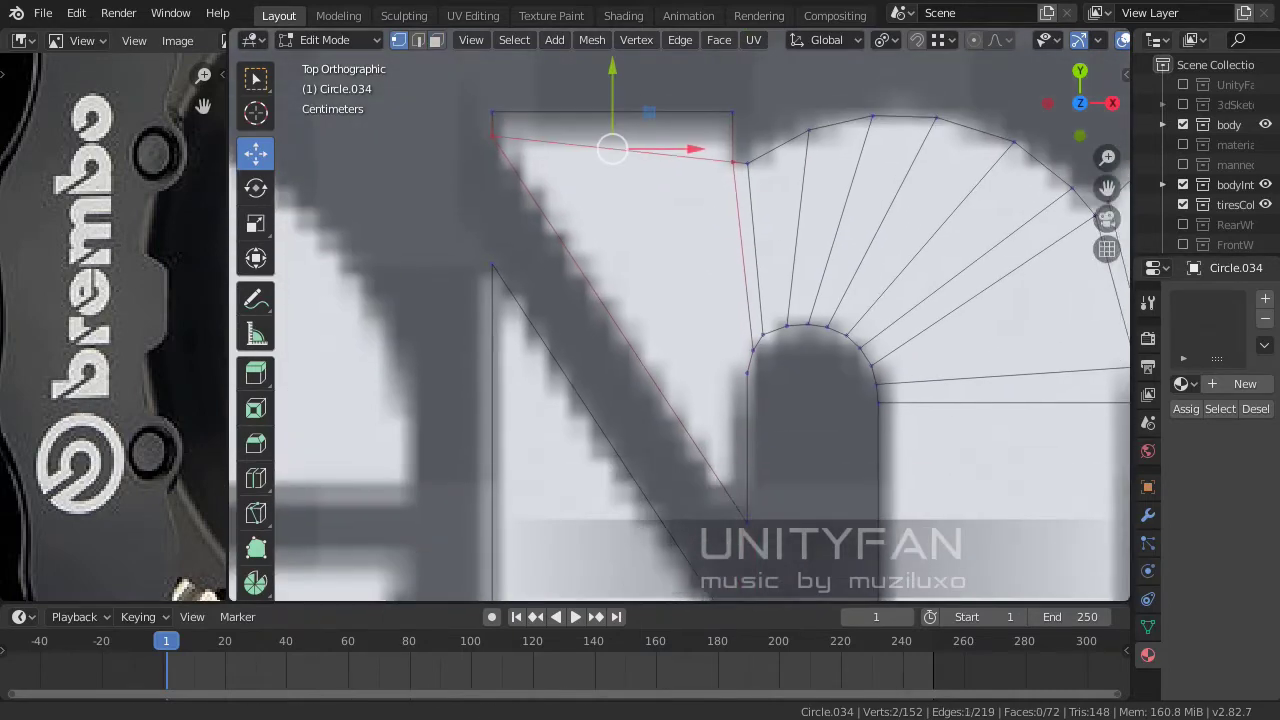
{"action": "key", "text": "k"}
{"action": "key", "text": "Escape"}
{"action": "key", "text": "Tab"}
{"action": "scroll", "coordinate": [523, 294], "scroll_direction": "down", "scroll_amount": 5}
{"action": "mouse_move", "coordinate": [523, 294]}
{"action": "middle_mouse_down"}
{"action": "mouse_move", "coordinate": [606, 331]}
{"action": "mouse_move", "coordinate": [745, 300]}
{"action": "mouse_move", "coordinate": [752, 340]}
{"action": "middle_mouse_up"}
- Select the logo faces in top view in Edit Mode, then go back to Object Mode
{"action": "scroll", "coordinate": [752, 340], "scroll_direction": "up", "scroll_amount": 2}
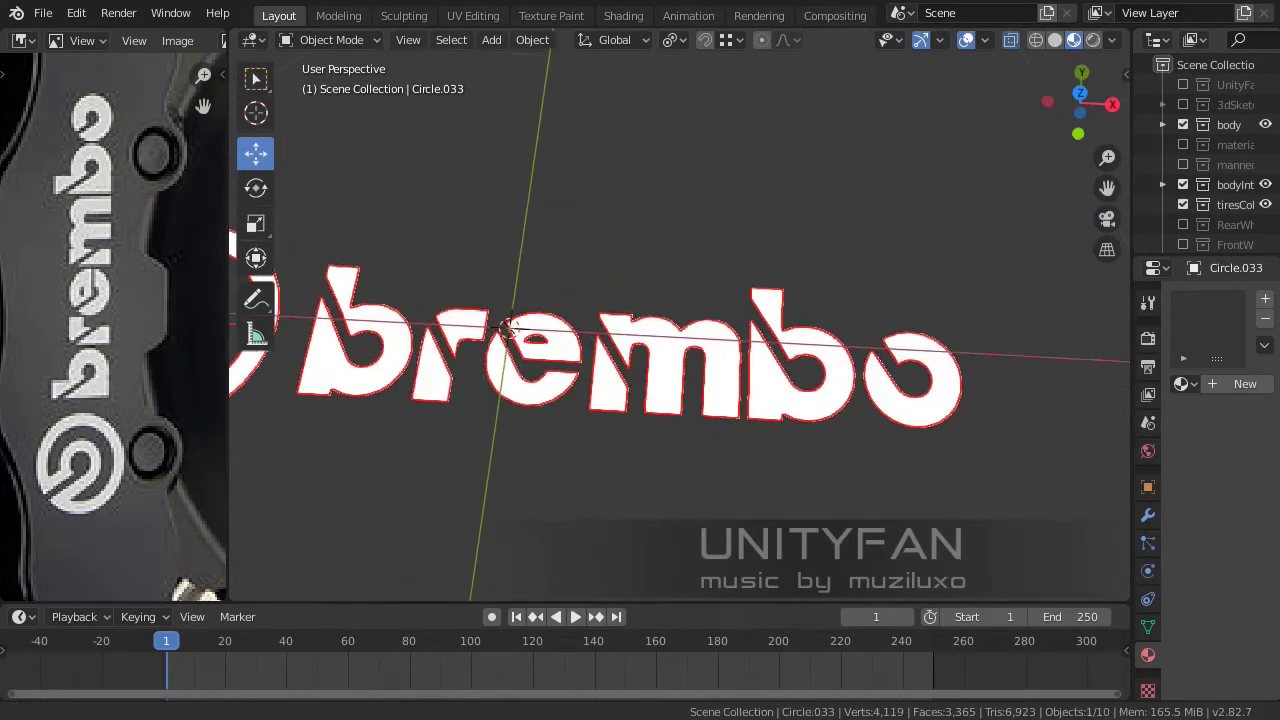
{"action": "key", "text": "Tab"}
{"action": "scroll", "coordinate": [752, 345], "scroll_direction": "up", "scroll_amount": 3}
{"action": "scroll", "coordinate": [752, 345], "scroll_direction": "up", "scroll_amount": 1}
{"action": "key", "text": "KP_7"}
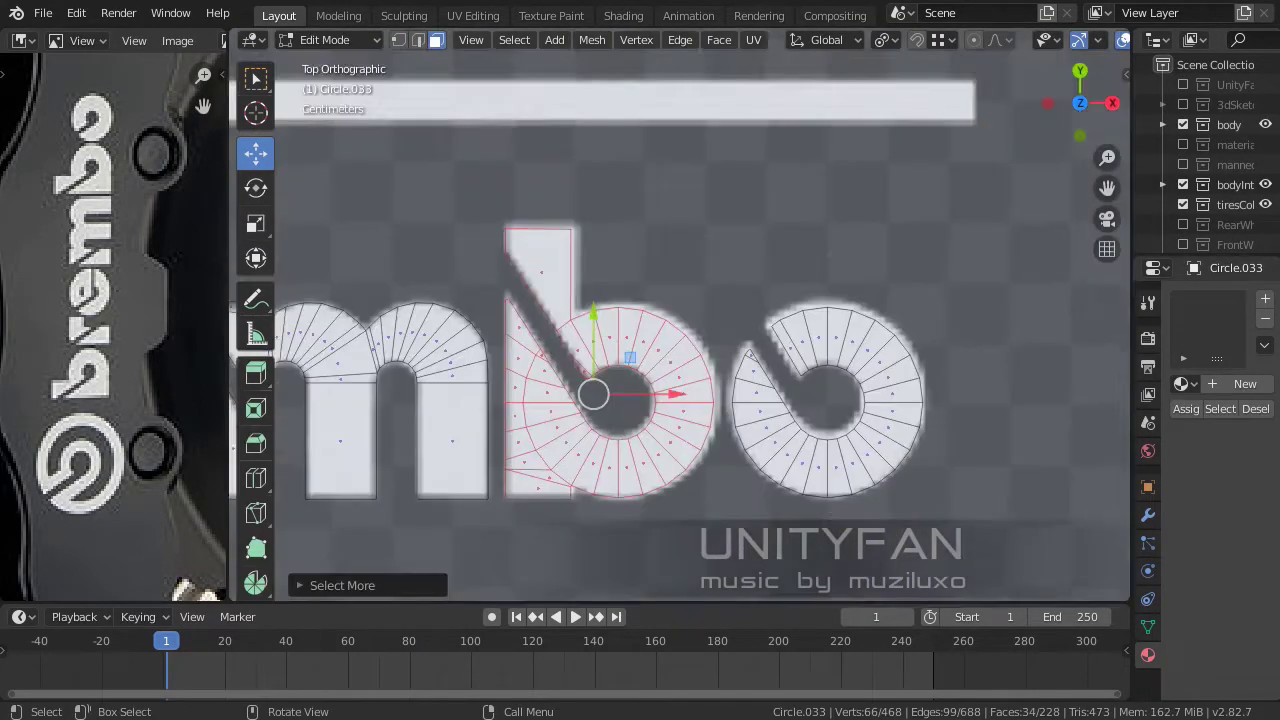
{"action": "key", "text": "g"}
{"action": "left_click", "coordinate": [513, 300]}
{"action": "scroll", "coordinate": [513, 300], "scroll_direction": "down", "scroll_amount": 2}
{"action": "key", "text": "Tab"}
- Delete the tracing reference plane
{"action": "middle_click_drag", "start_coordinate": [513, 300], "coordinate": [560, 360]}
{"action": "scroll", "coordinate": [600, 300], "scroll_direction": "down", "scroll_amount": 4}
{"action": "left_click", "coordinate": [640, 225]}
{"action": "key", "text": "x"}
{"action": "left_click", "coordinate": [640, 225]}
- Move the brembo logo mesh and rotate it 90° so it stands upright
{"action": "left_click", "coordinate": [590, 330]}
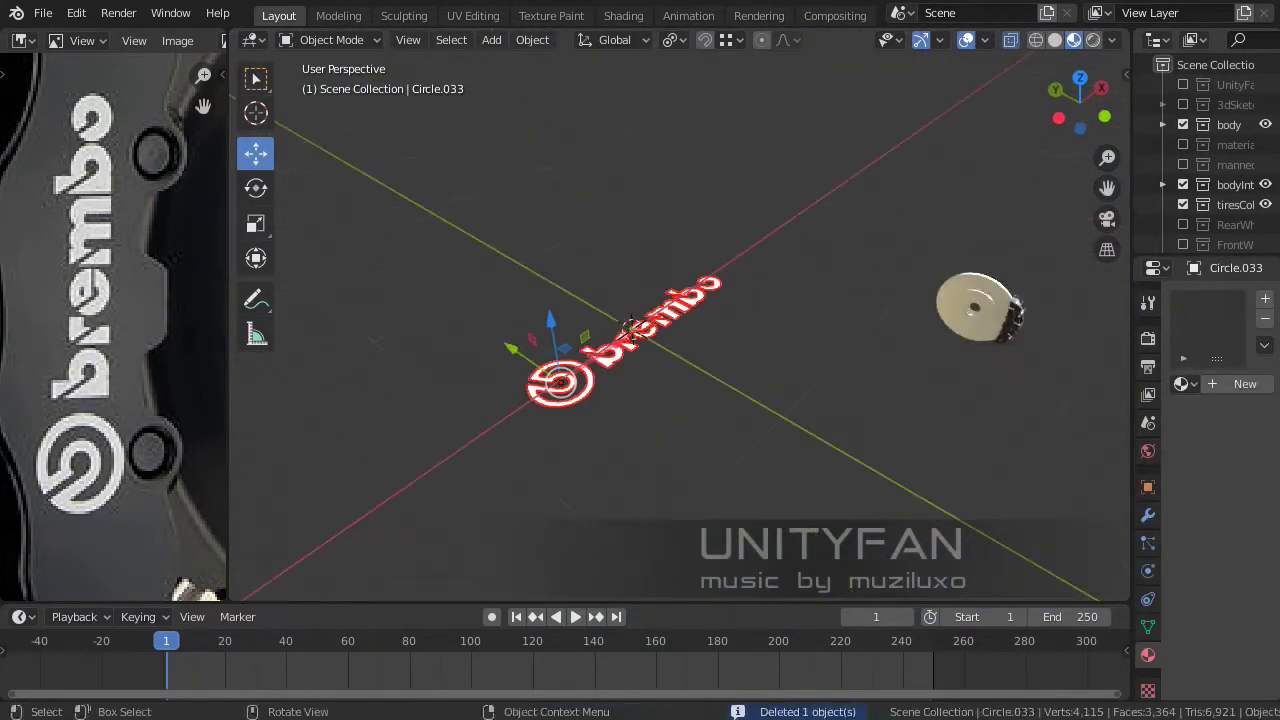
{"action": "middle_click_drag", "start_coordinate": [600, 400], "coordinate": [640, 380]}
{"action": "key", "text": "g"}
{"action": "left_click", "coordinate": [715, 460]}
{"action": "mouse_move", "coordinate": [715, 460]}
{"action": "middle_mouse_down"}
{"action": "mouse_move", "coordinate": [715, 330]}
{"action": "mouse_move", "coordinate": [640, 330]}
{"action": "middle_mouse_up"}
{"action": "left_click", "coordinate": [665, 383]}
{"action": "middle_click_drag", "start_coordinate": [665, 383], "coordinate": [730, 330]}
{"action": "key", "text": "r"}
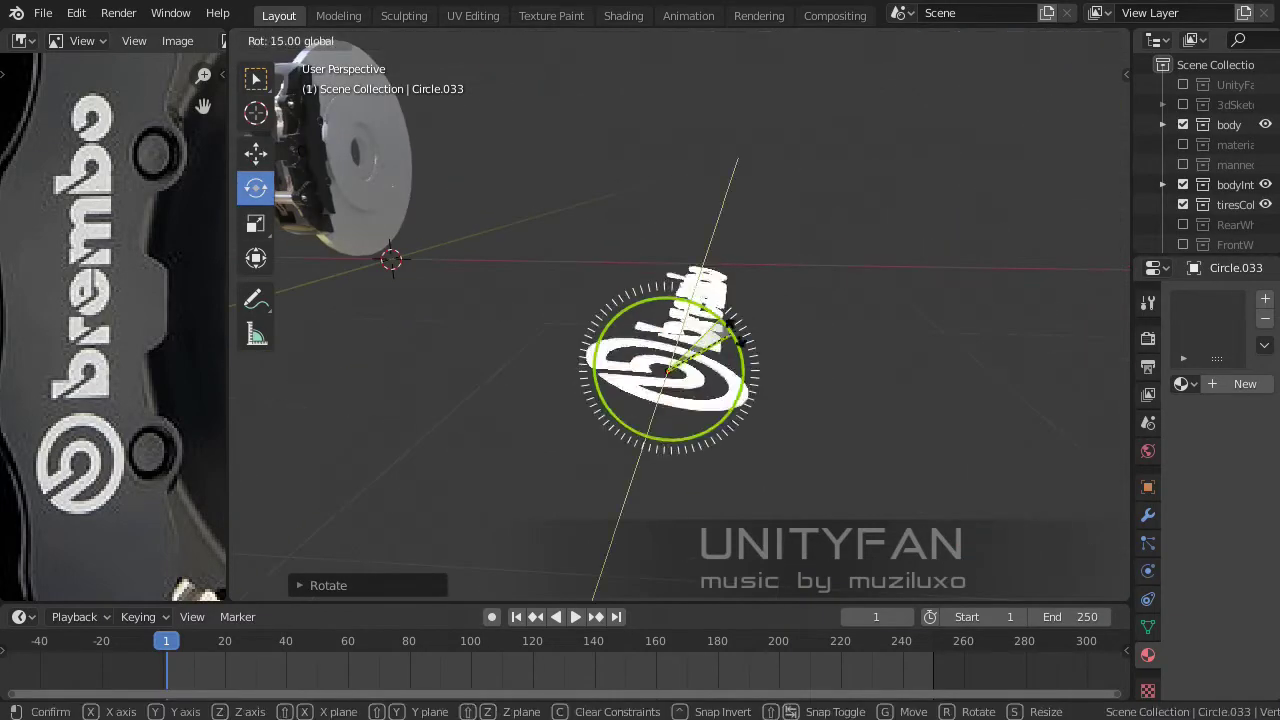
{"action": "left_click", "coordinate": [762, 457]}
{"action": "middle_click_drag", "start_coordinate": [762, 457], "coordinate": [640, 445]}
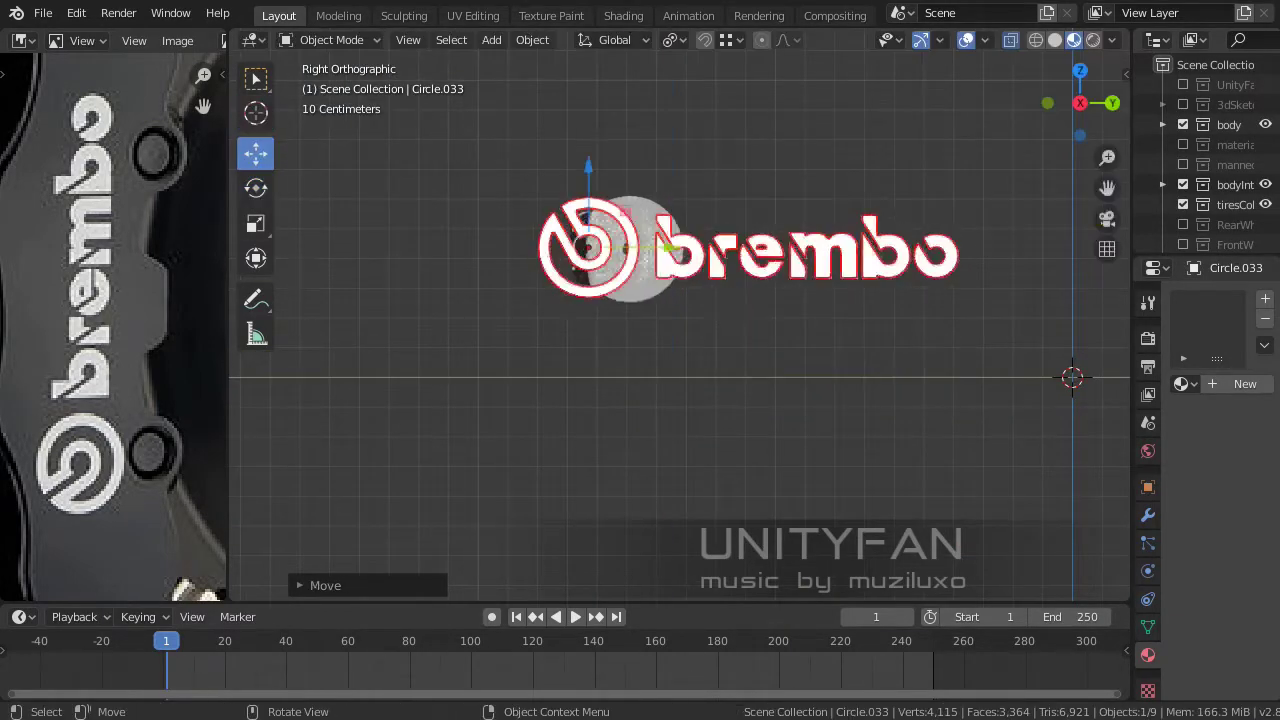
{"action": "scroll", "coordinate": [771, 437], "scroll_direction": "up", "scroll_amount": 4}
- Shrink the logo and rotate it -90° to stand vertically
{"action": "scroll", "coordinate": [771, 437], "scroll_direction": "down", "scroll_amount": 2}
{"action": "key", "text": "s"}
{"action": "left_click", "coordinate": [771, 437]}
{"action": "left_click_drag", "start_coordinate": [229, 300], "coordinate": [472, 300]}
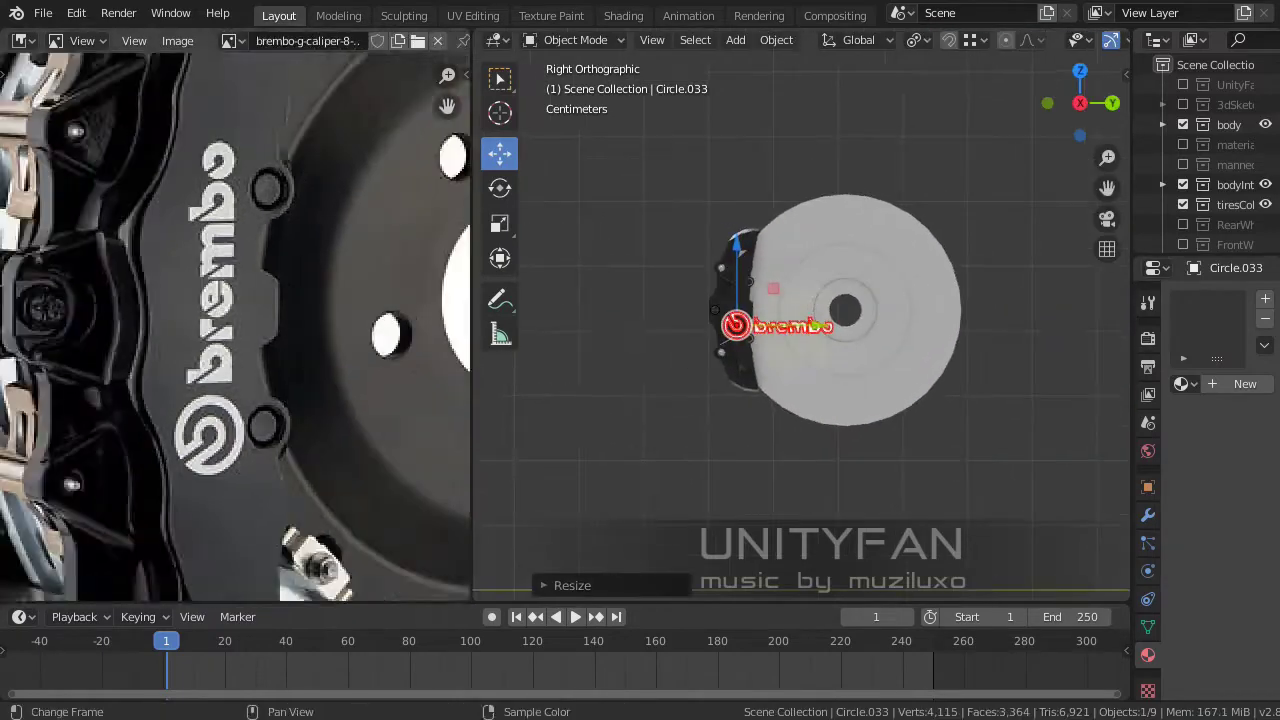
{"action": "scroll", "coordinate": [236, 320], "scroll_direction": "down", "scroll_amount": 3}
{"action": "scroll", "coordinate": [771, 330], "scroll_direction": "up", "scroll_amount": 5}
{"action": "type", "text": "r-90"}
{"action": "key", "text": "Return"}
- Scale the logo to fit the caliper, checking it from the right side view
{"action": "key", "text": "s"}
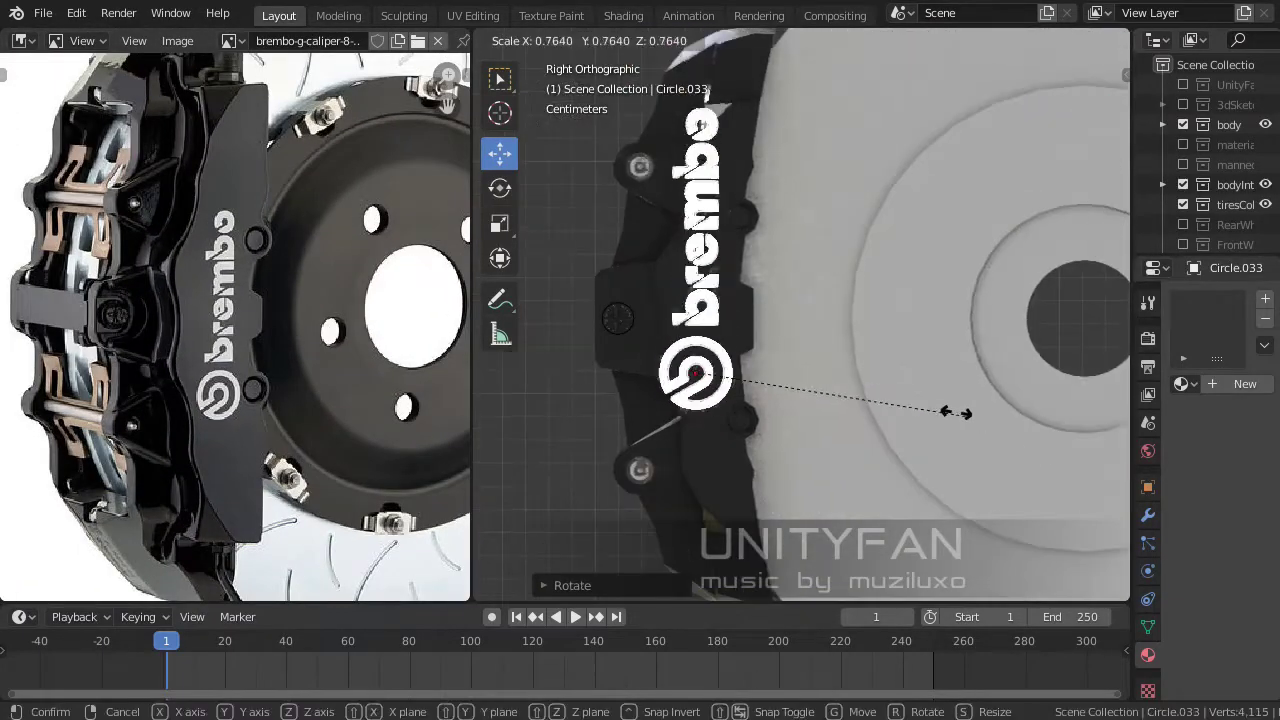
{"action": "right_click", "coordinate": [955, 412]}
{"action": "scroll", "coordinate": [785, 330], "scroll_direction": "down", "scroll_amount": 3}
{"action": "middle_click_drag", "start_coordinate": [785, 330], "coordinate": [820, 300]}
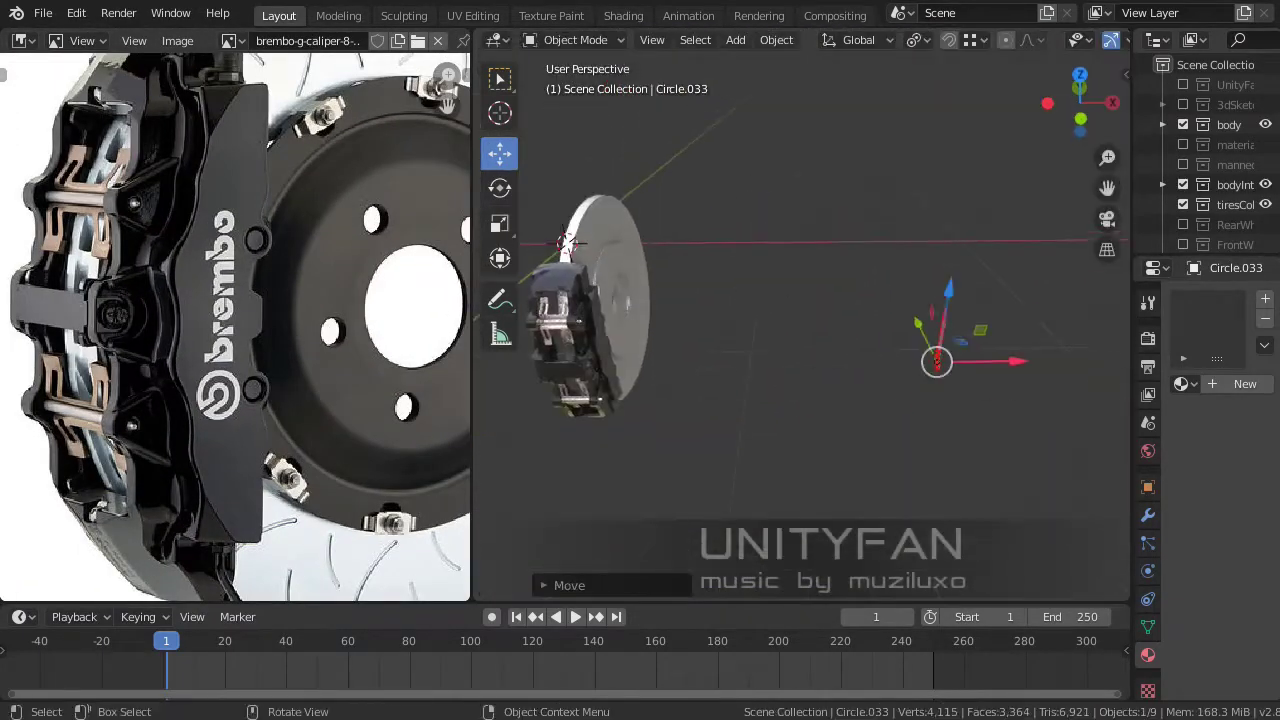
{"action": "scroll", "coordinate": [988, 434], "scroll_direction": "up", "scroll_amount": 6}
{"action": "key", "text": "s"}
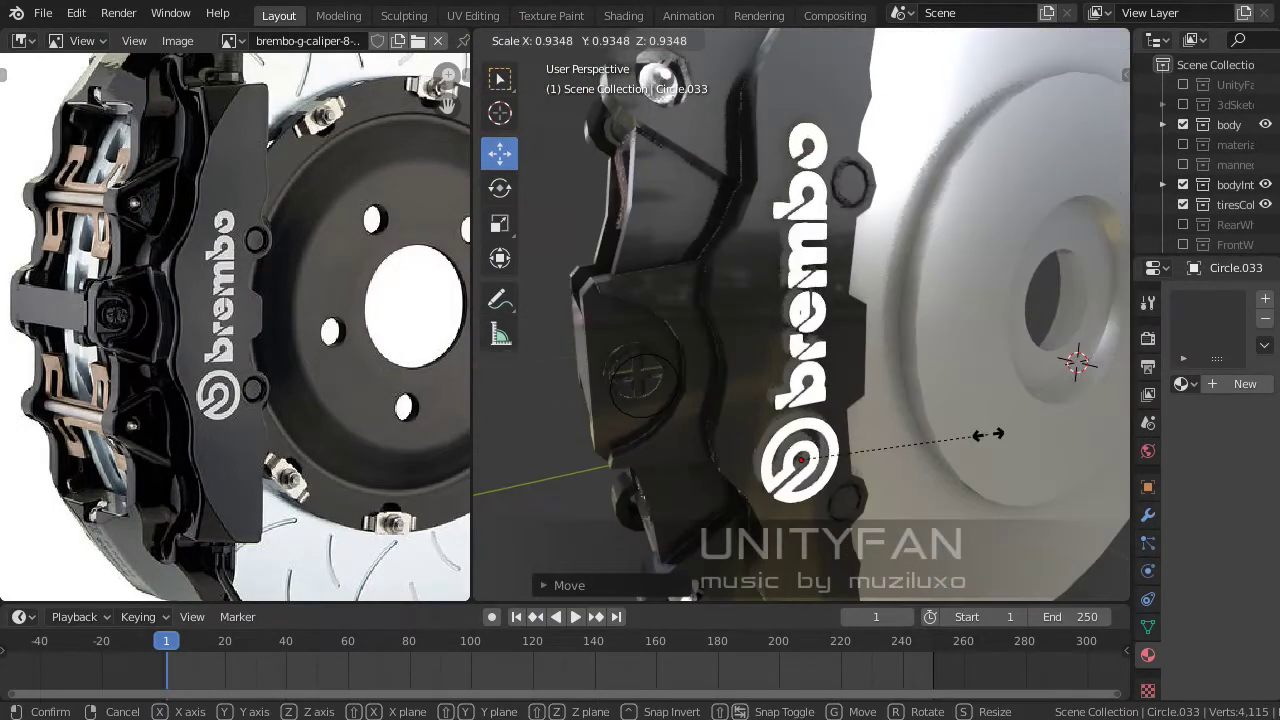
{"action": "key", "text": "KP_3"}
{"action": "middle_click_drag", "start_coordinate": [800, 300], "coordinate": [776, 40]}
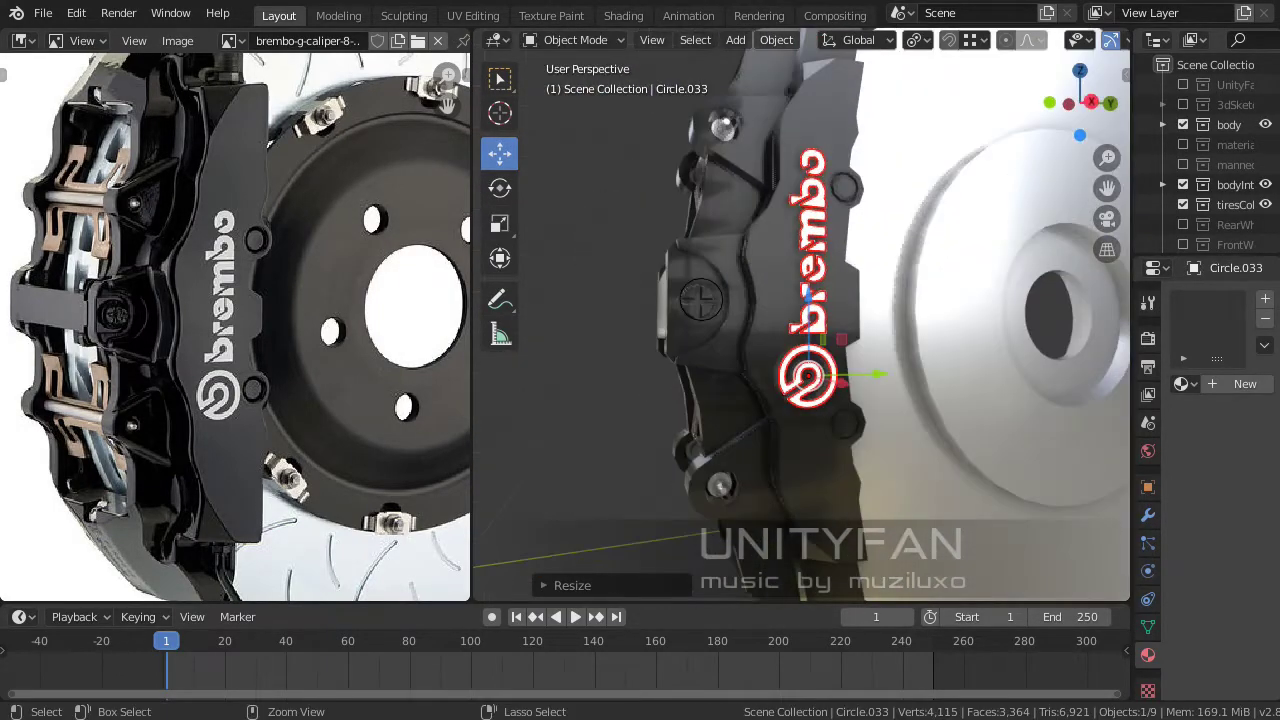
{"action": "scroll", "coordinate": [800, 310], "scroll_direction": "down", "scroll_amount": 4}
{"action": "scroll", "coordinate": [800, 310], "scroll_direction": "down", "scroll_amount": 3}
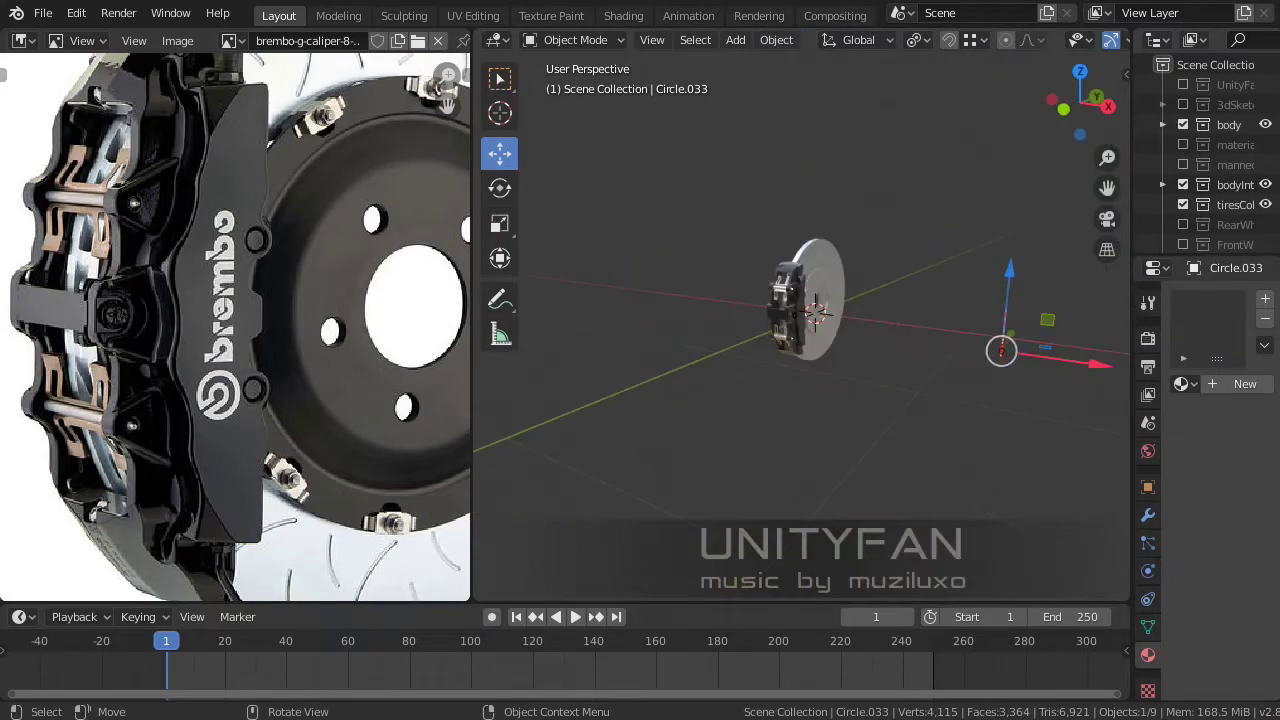
{"action": "scroll", "coordinate": [800, 315], "scroll_direction": "up", "scroll_amount": 5}
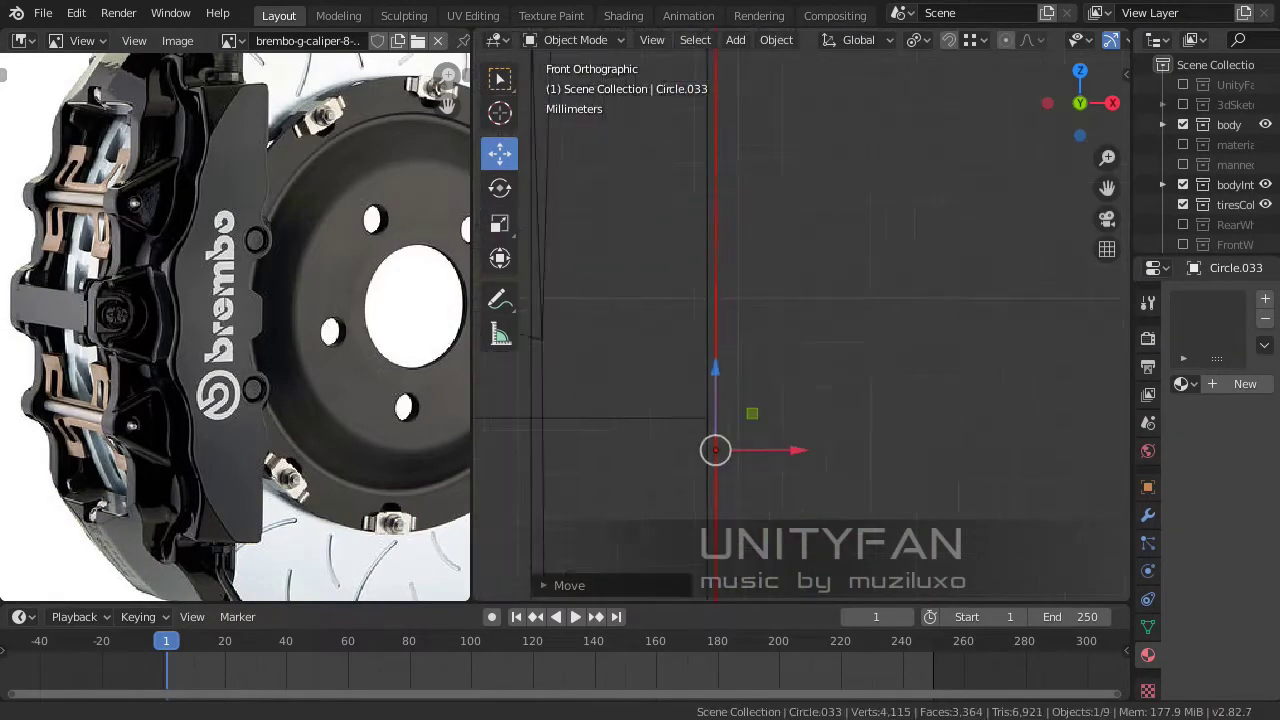
- With see-through display on, move the logo against the caliper's side face
{"action": "key", "text": "shift+z"}
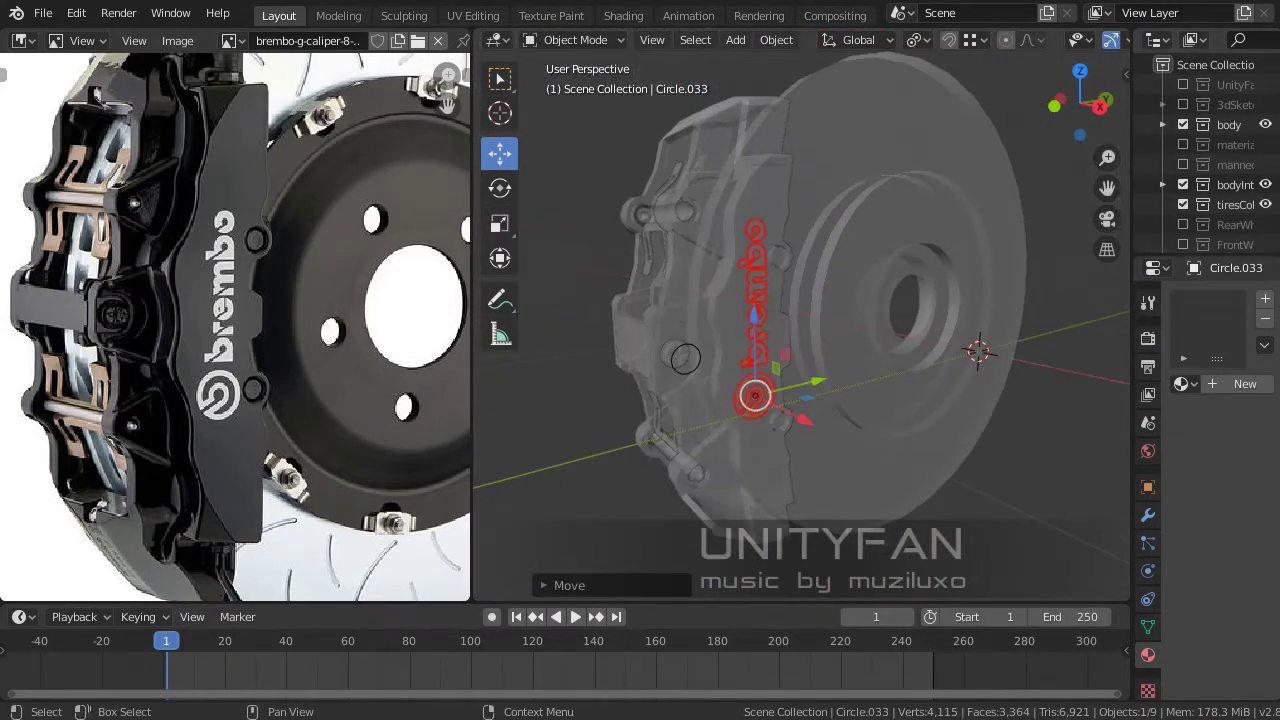
{"action": "middle_click_drag", "start_coordinate": [800, 330], "coordinate": [820, 300]}
{"action": "middle_click_drag", "start_coordinate": [1170, 446], "coordinate": [861, 600]}
{"action": "key", "text": "g"}
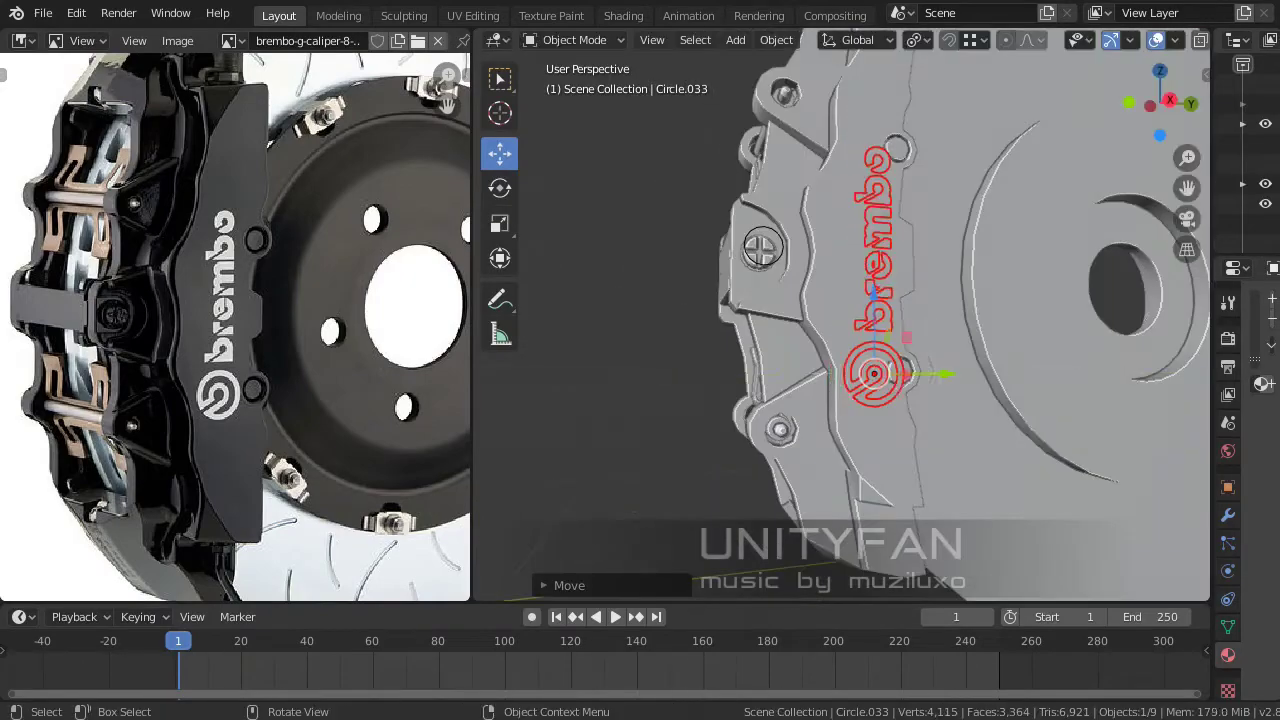
{"action": "scroll", "coordinate": [840, 330], "scroll_direction": "up", "scroll_amount": 3}
{"action": "middle_click_drag", "start_coordinate": [840, 330], "coordinate": [900, 315]}
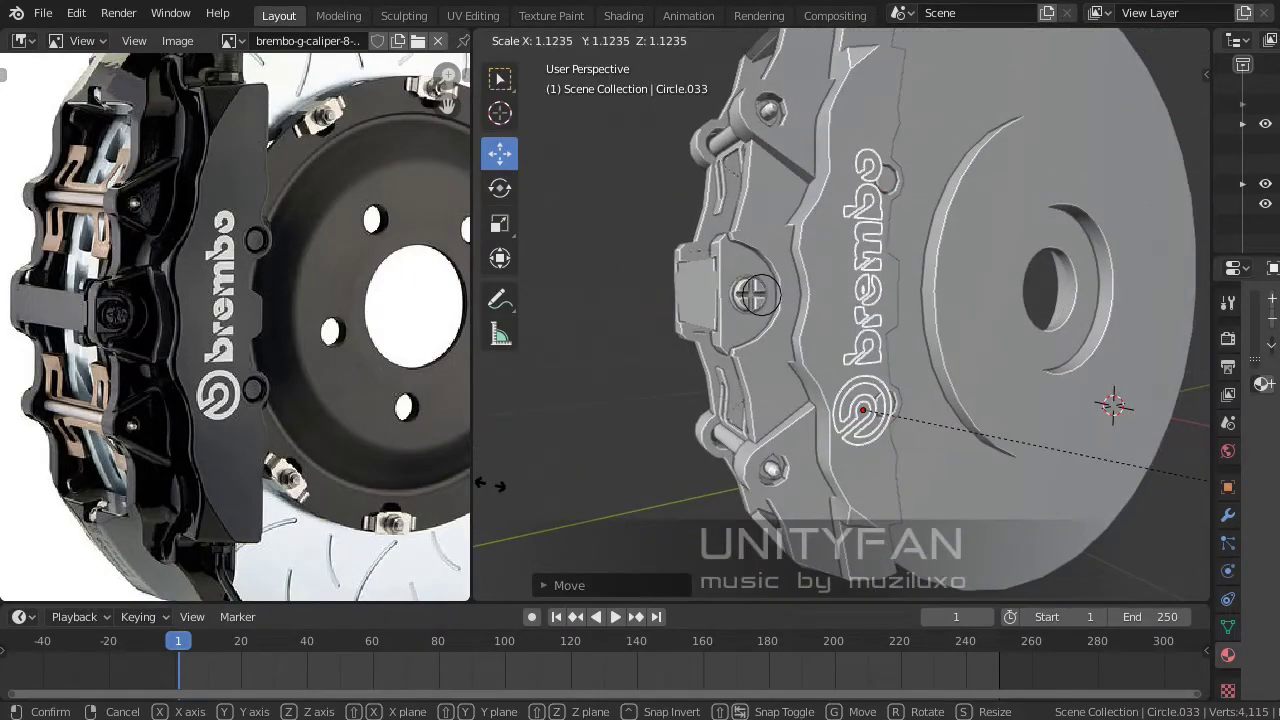
{"action": "right_click", "coordinate": [490, 485]}
{"action": "middle_click_drag", "start_coordinate": [490, 485], "coordinate": [760, 380]}
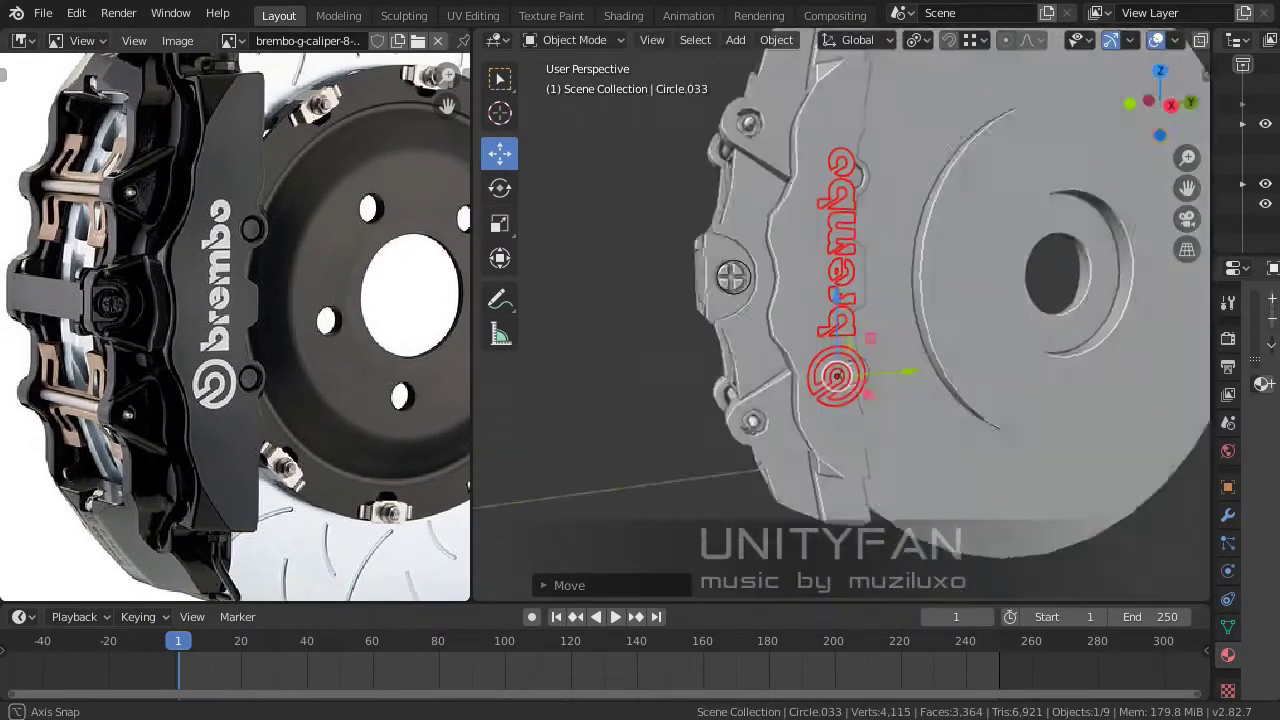
- Select the caliper mesh Cube.045 and enter Edit Mode
{"action": "left_click", "coordinate": [760, 330]}
{"action": "middle_click_drag", "start_coordinate": [760, 330], "coordinate": [820, 300]}
{"action": "key", "text": "Tab"}
- Start moving a caliper face, cancel the move, and leave Edit Mode
{"action": "scroll", "coordinate": [860, 420], "scroll_direction": "up", "scroll_amount": 4}
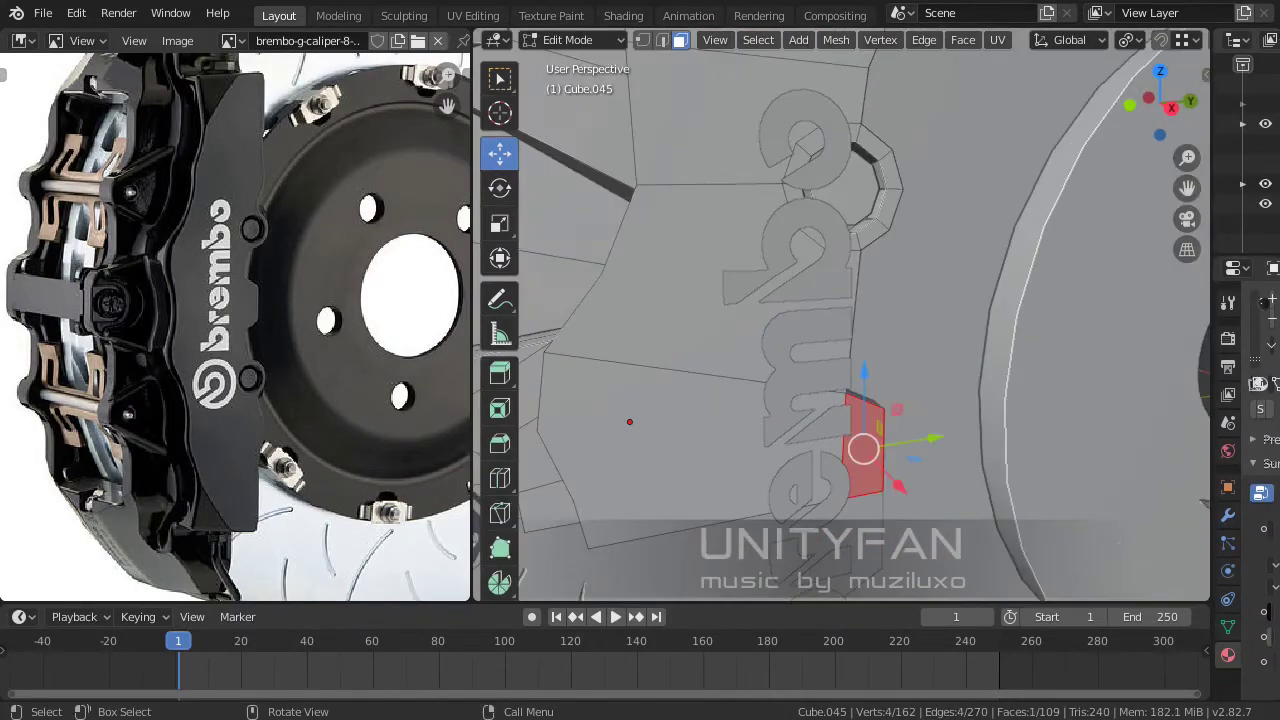
{"action": "scroll", "coordinate": [633, 453], "scroll_direction": "down", "scroll_amount": 3}
{"action": "mouse_move", "coordinate": [633, 453]}
{"action": "middle_mouse_down"}
{"action": "mouse_move", "coordinate": [680, 480]}
{"action": "mouse_move", "coordinate": [650, 500]}
{"action": "middle_mouse_up"}
{"action": "key", "text": "g"}
{"action": "right_click", "coordinate": [687, 492]}
{"action": "scroll", "coordinate": [687, 492], "scroll_direction": "down", "scroll_amount": 3}
{"action": "key", "text": "Tab"}
- Return to Edit Mode on the caliper and orbit to the area around the logo
{"action": "scroll", "coordinate": [650, 500], "scroll_direction": "down", "scroll_amount": 2}
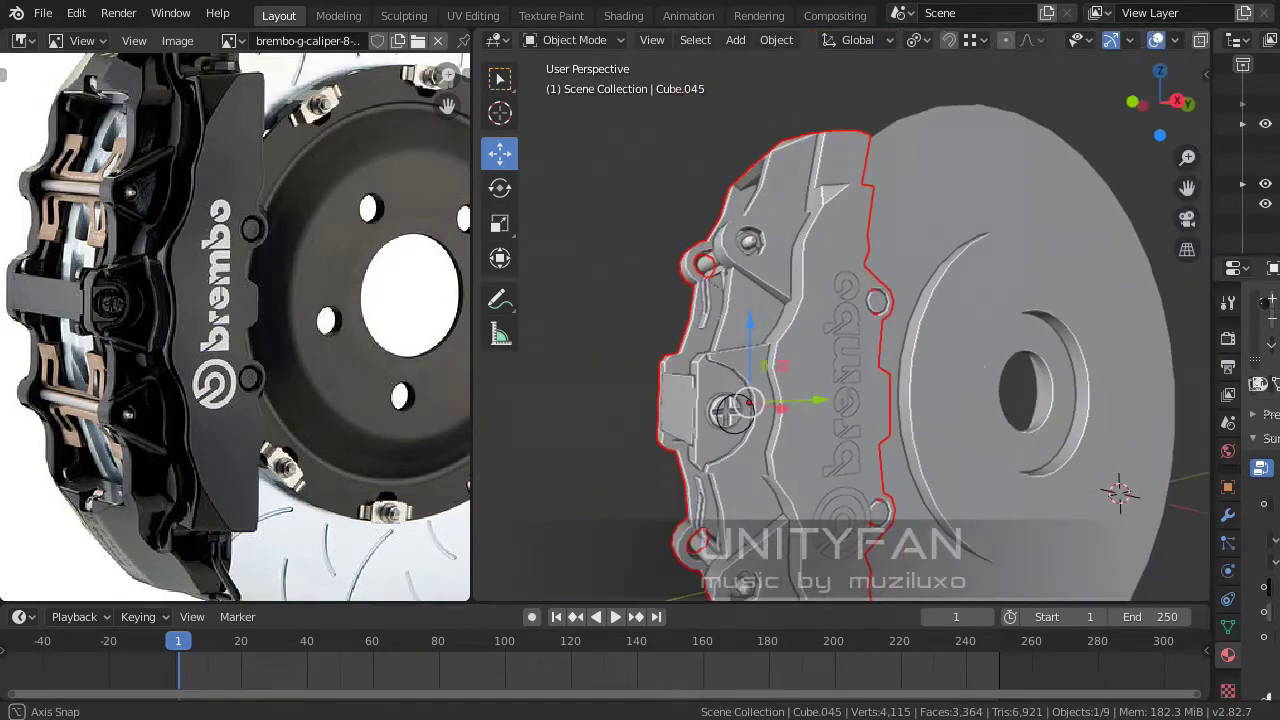
{"action": "scroll", "coordinate": [650, 500], "scroll_direction": "up", "scroll_amount": 4}
{"action": "middle_click_drag", "start_coordinate": [840, 330], "coordinate": [800, 340]}
{"action": "key", "text": "Tab"}
{"action": "scroll", "coordinate": [840, 330], "scroll_direction": "up", "scroll_amount": 3}
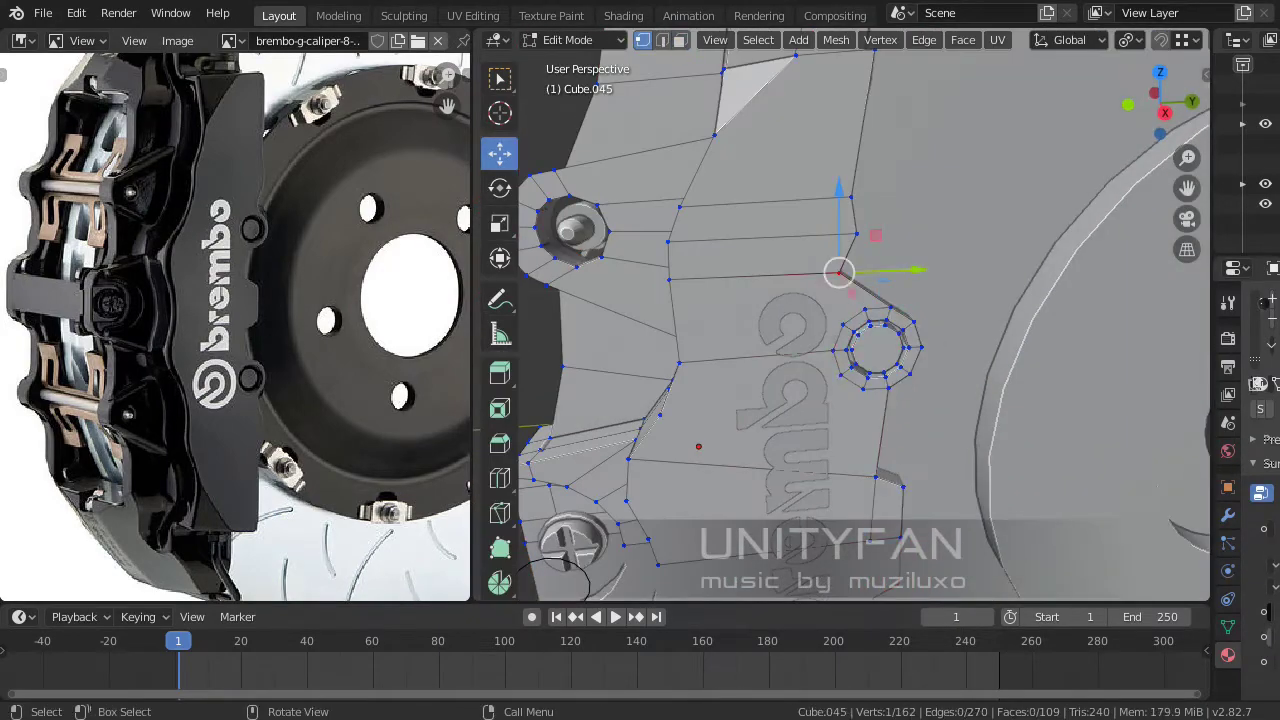
{"action": "scroll", "coordinate": [840, 300], "scroll_direction": "up", "scroll_amount": 2}
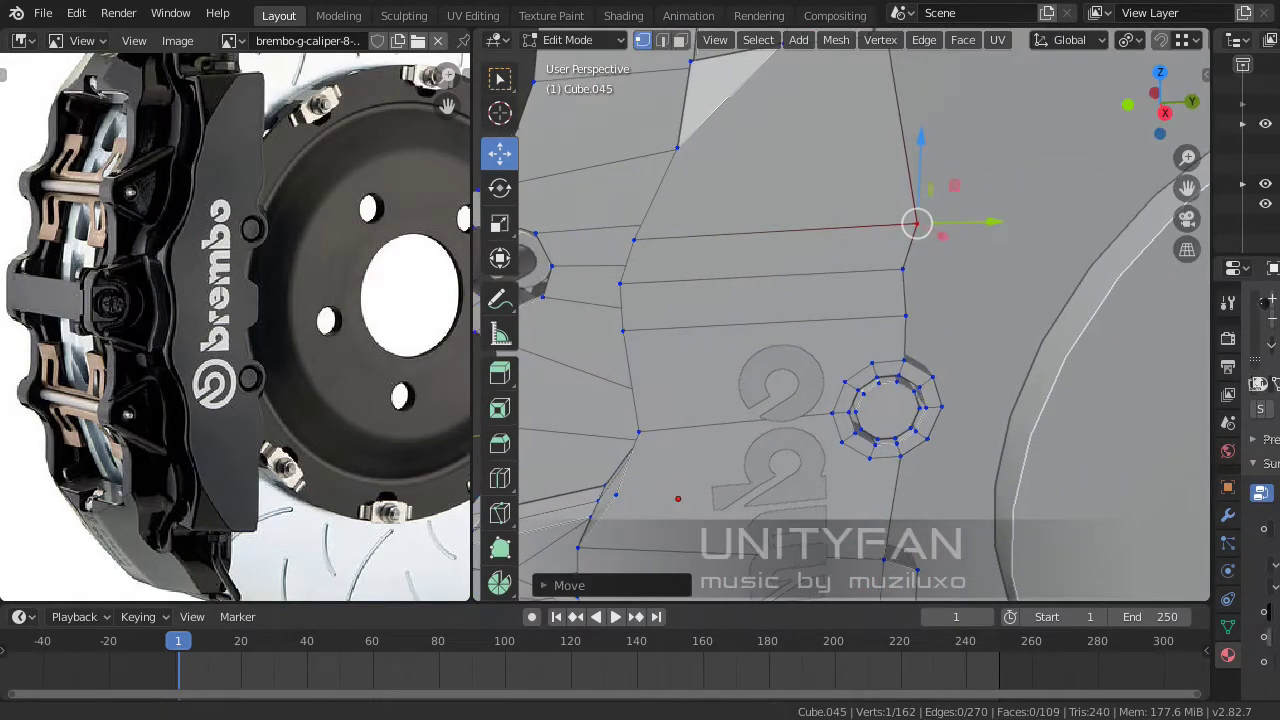
{"action": "scroll", "coordinate": [840, 330], "scroll_direction": "down", "scroll_amount": 3}
{"action": "middle_click_drag", "start_coordinate": [840, 330], "coordinate": [800, 340]}
{"action": "scroll", "coordinate": [840, 330], "scroll_direction": "up", "scroll_amount": 4}
- Move a caliper vertex along the Y axis, then exit Edit Mode
{"action": "left_click", "coordinate": [960, 262], "text": "shift"}
{"action": "key", "text": "g"}
{"action": "key", "text": "y"}
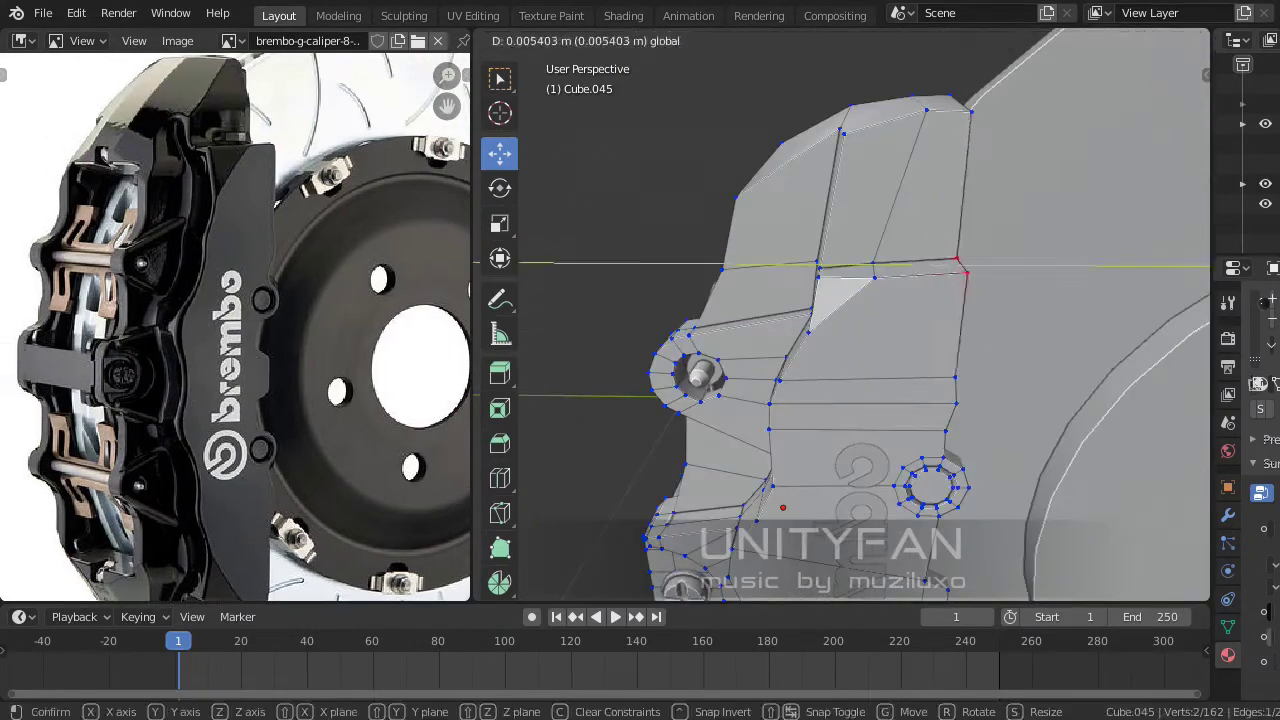
{"action": "left_click", "coordinate": [783, 507]}
{"action": "scroll", "coordinate": [783, 507], "scroll_direction": "down", "scroll_amount": 4}
{"action": "key", "text": "Tab"}
- In face mode, move the caliper face beside the logo and the bolt-hole faces
{"action": "scroll", "coordinate": [750, 300], "scroll_direction": "up", "scroll_amount": 3}
{"action": "scroll", "coordinate": [703, 173], "scroll_direction": "up", "scroll_amount": 3}
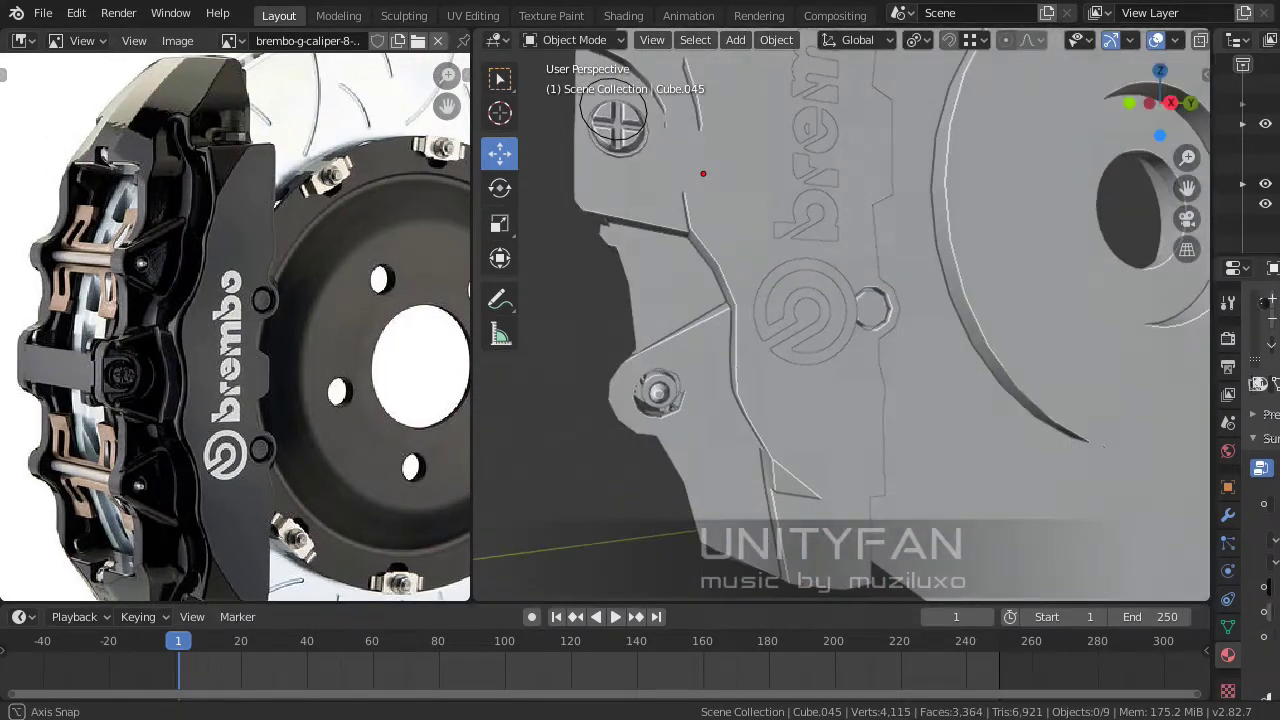
{"action": "left_click", "coordinate": [703, 173]}
{"action": "key", "text": "Tab"}
{"action": "scroll", "coordinate": [703, 173], "scroll_direction": "up", "scroll_amount": 3}
{"action": "key", "text": "3"}
{"action": "left_click", "coordinate": [913, 470]}
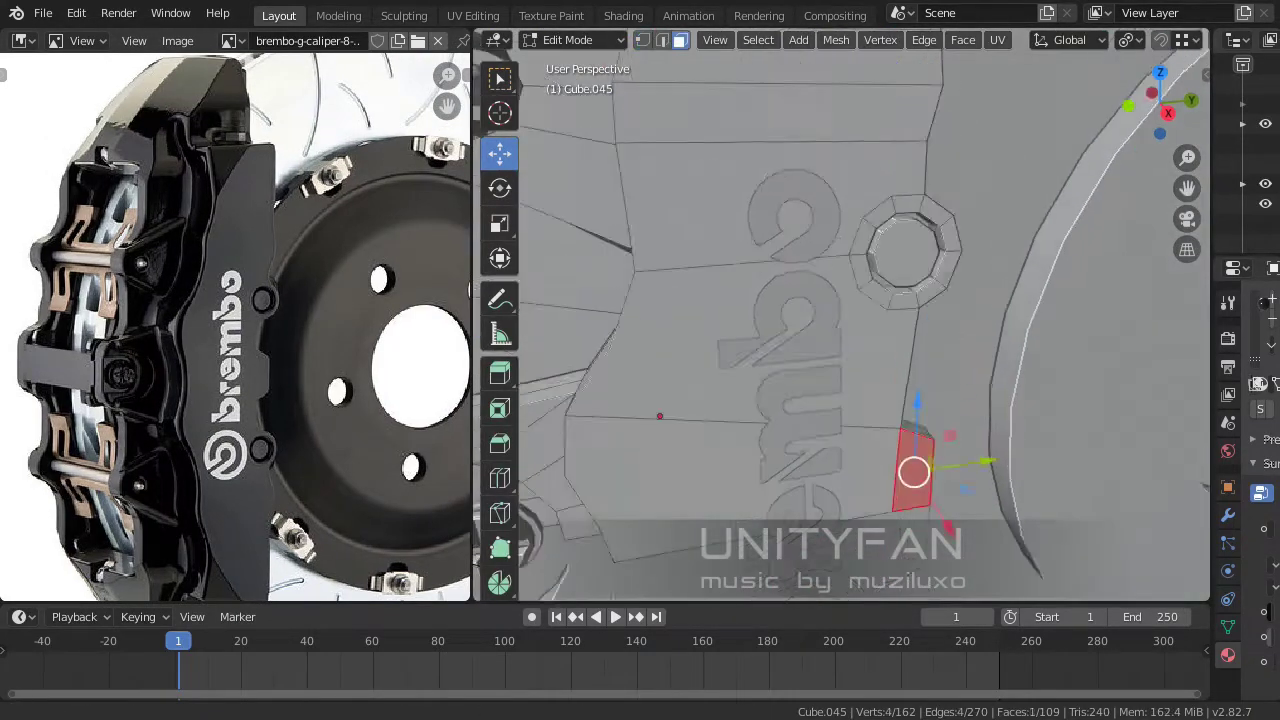
{"action": "middle_click_drag", "start_coordinate": [913, 470], "coordinate": [830, 180]}
{"action": "left_click", "coordinate": [828, 118], "text": "alt+shift"}
{"action": "middle_click_drag", "start_coordinate": [828, 118], "coordinate": [607, 293]}
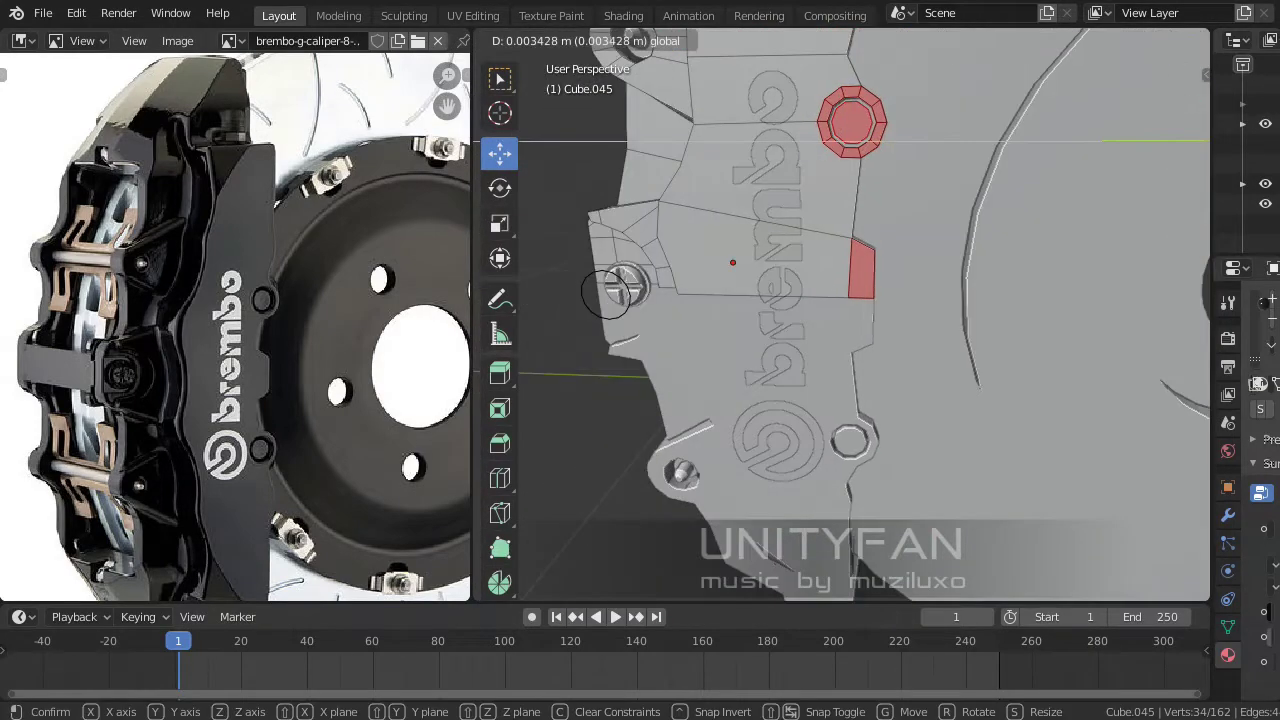
{"action": "left_click", "coordinate": [607, 293]}
{"action": "key", "text": "Tab"}
- In vertex mode, knife-cut new edges into the caliper
{"action": "scroll", "coordinate": [607, 293], "scroll_direction": "down", "scroll_amount": 3}
{"action": "scroll", "coordinate": [863, 440], "scroll_direction": "up", "scroll_amount": 4}
{"action": "key", "text": "Tab"}
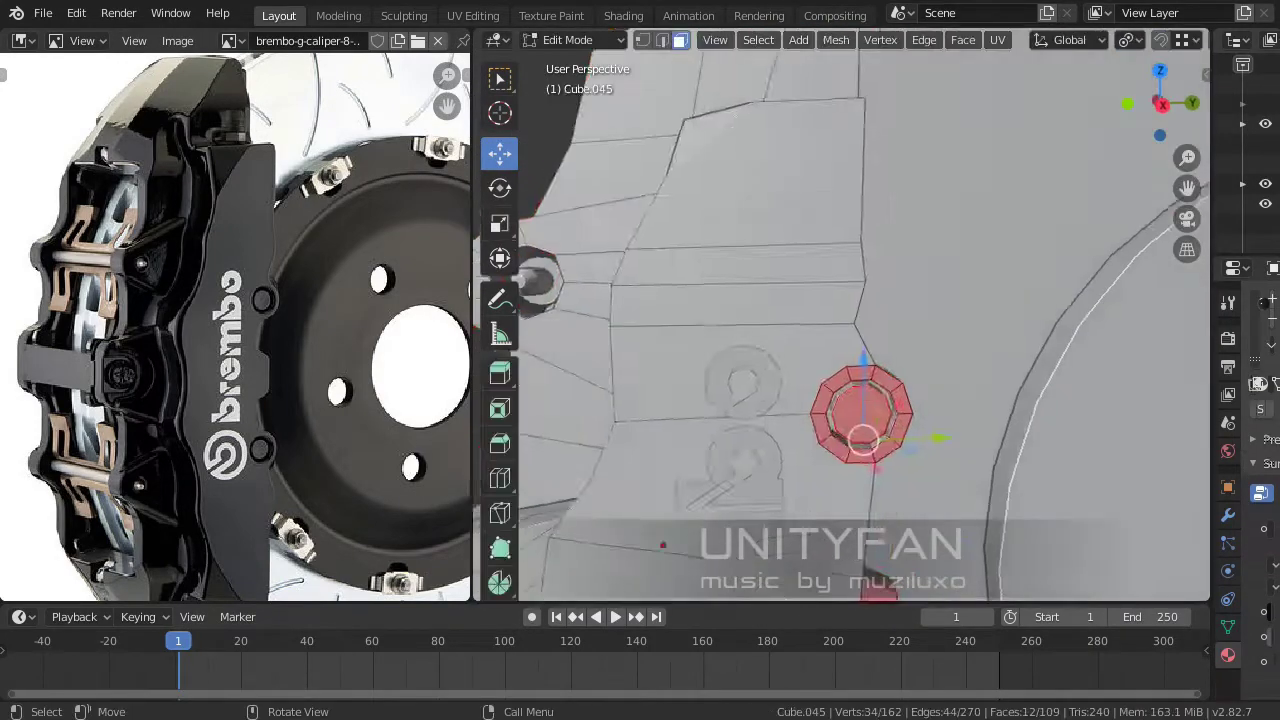
{"action": "key", "text": "1"}
{"action": "mouse_move", "coordinate": [760, 300]}
{"action": "middle_mouse_down"}
{"action": "mouse_move", "coordinate": [860, 354]}
{"action": "mouse_move", "coordinate": [940, 300]}
{"action": "middle_mouse_up"}
{"action": "key", "text": "k"}
{"action": "key", "text": "Return"}
- Reposition the selected vertex and return to Object Mode
{"action": "right_click", "coordinate": [830, 150]}
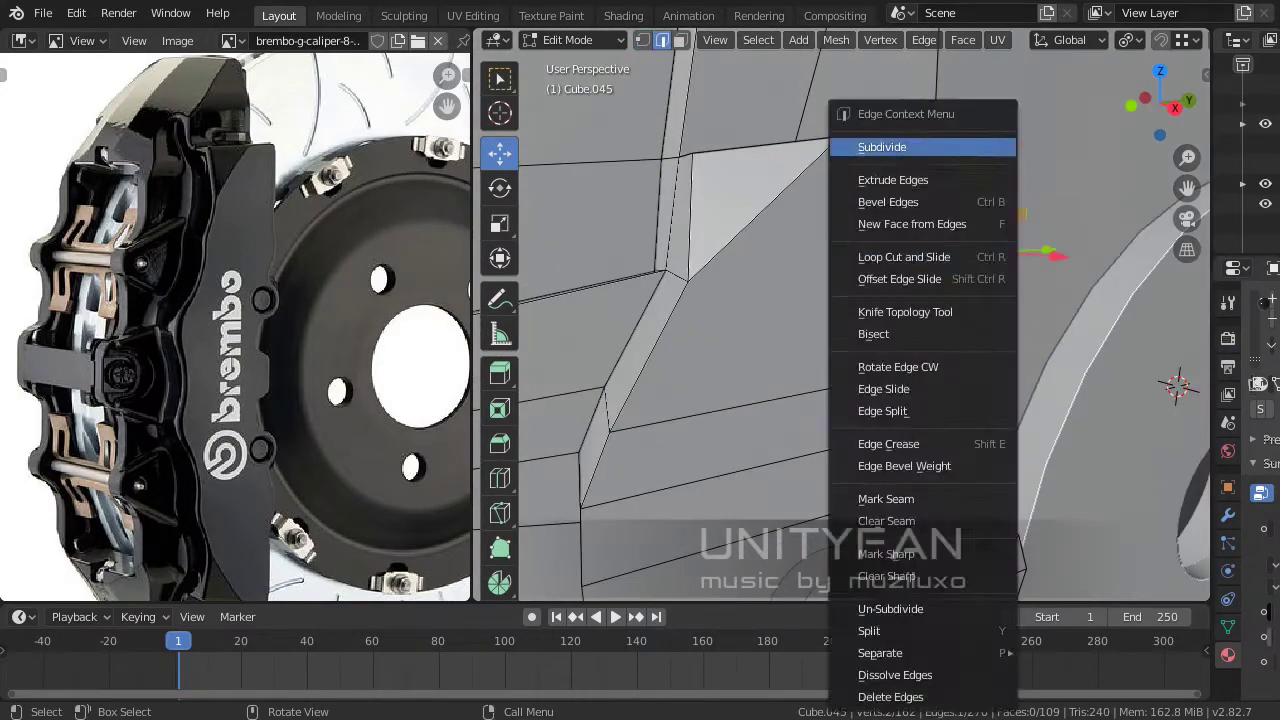
{"action": "key", "text": "Escape"}
{"action": "key", "text": "g"}
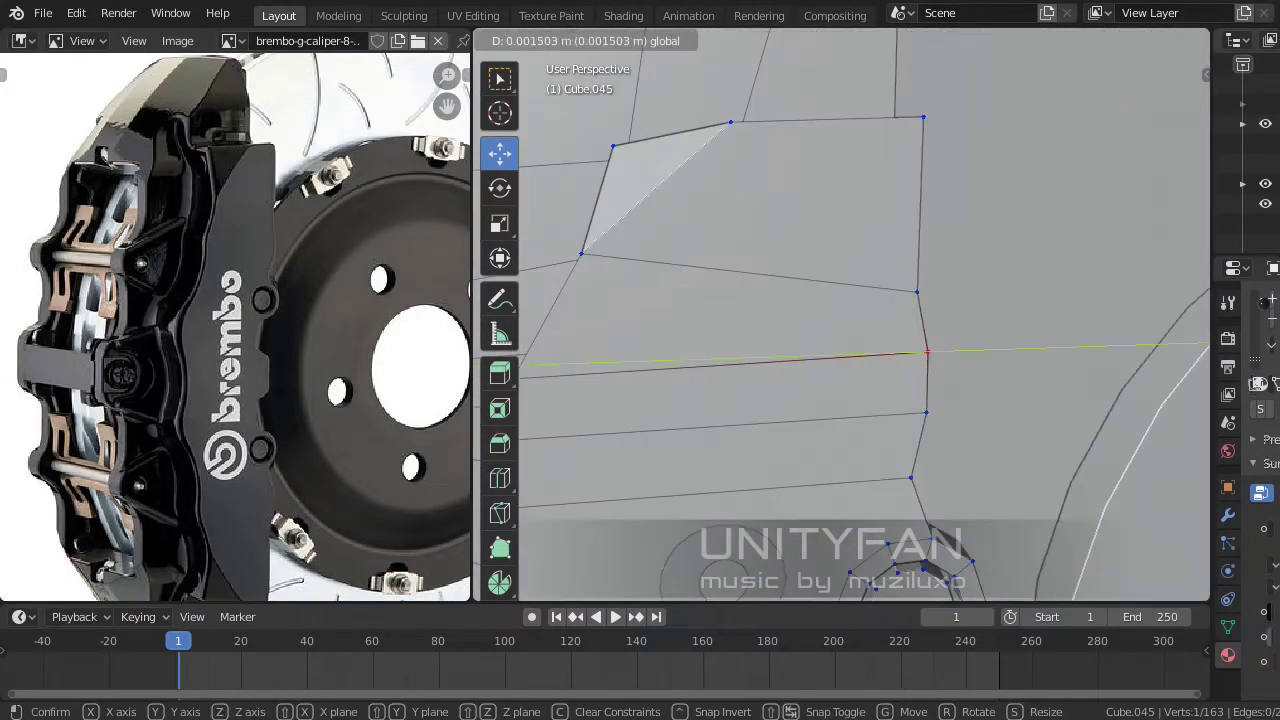
{"action": "key", "text": "Return"}
{"action": "key", "text": "Tab"}
- Deselect all, widen the properties panel, and inspect the caliper with its white brembo logo
{"action": "key", "text": "alt+a"}
{"action": "middle_click_drag", "start_coordinate": [726, 274], "coordinate": [762, 350]}
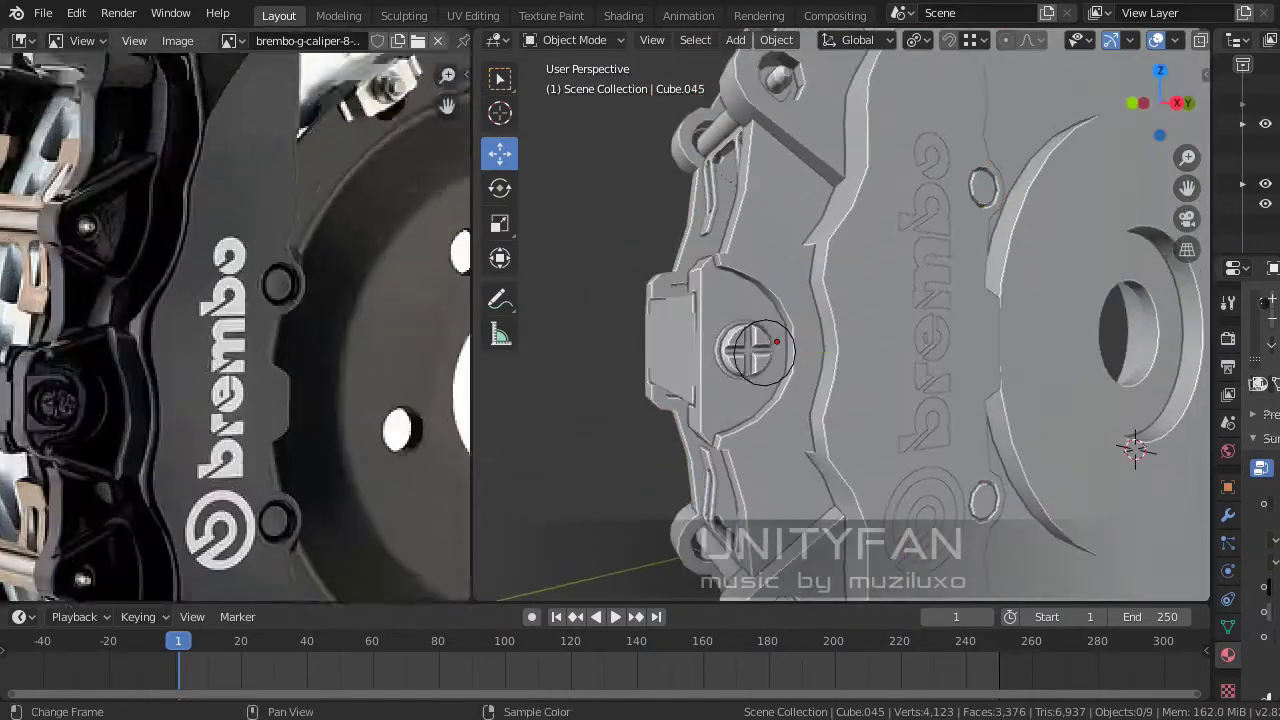
{"action": "left_click_drag", "start_coordinate": [472, 590], "coordinate": [292, 590]}
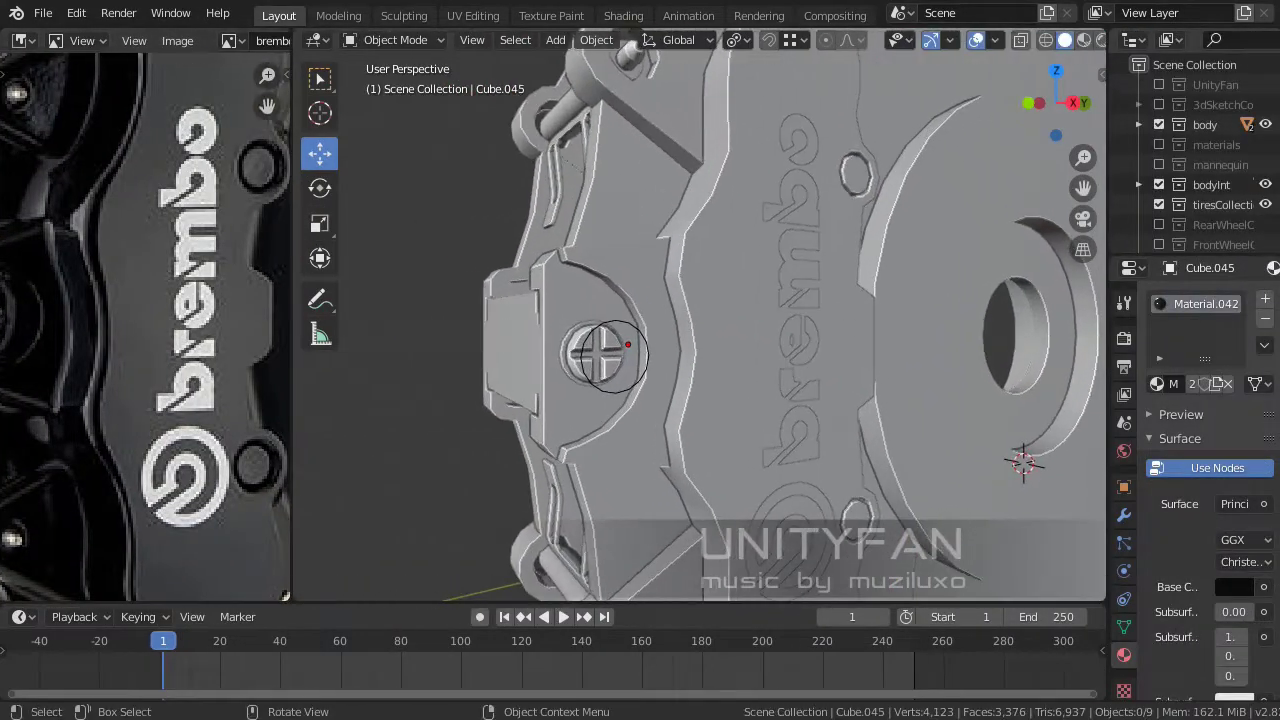
{"action": "middle_click_drag", "start_coordinate": [700, 330], "coordinate": [740, 340]}
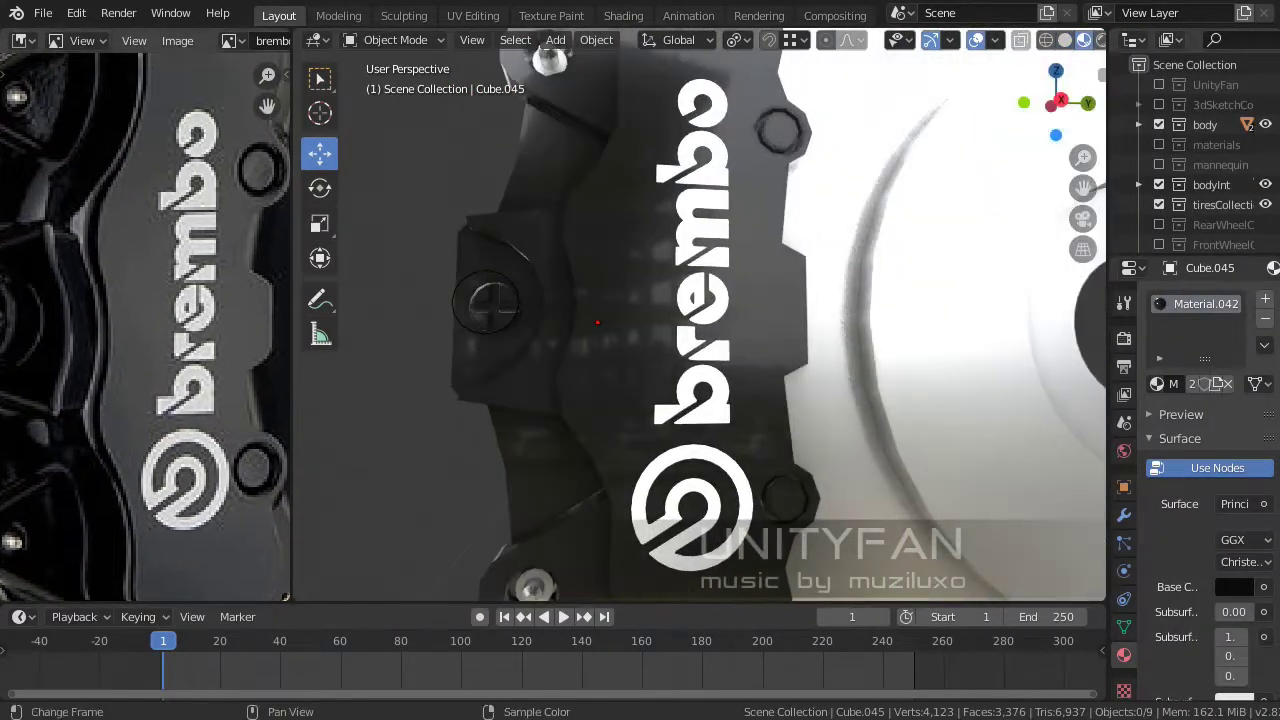